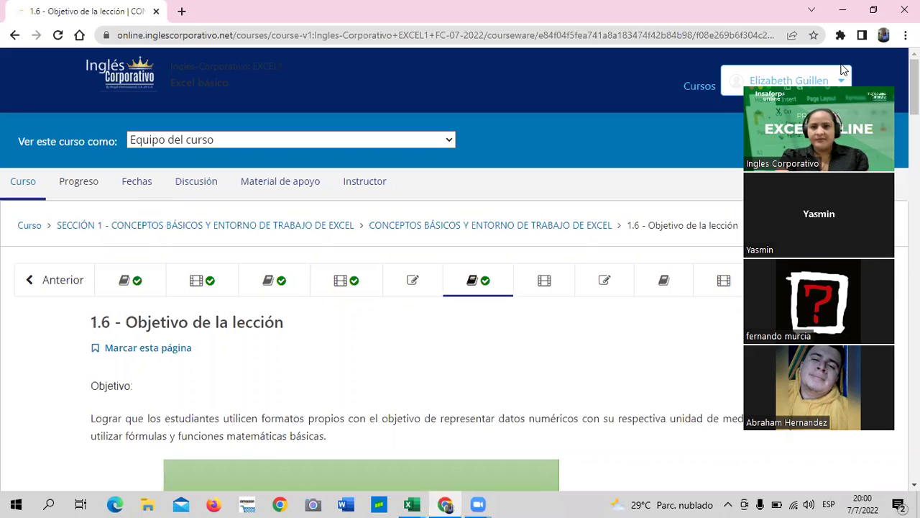
# Look at the 1.5 and 1.8 Laboratorio units, then return to lesson 1.6
pyautogui.moveTo(820, 115); pyautogui.dragTo(820, 72)
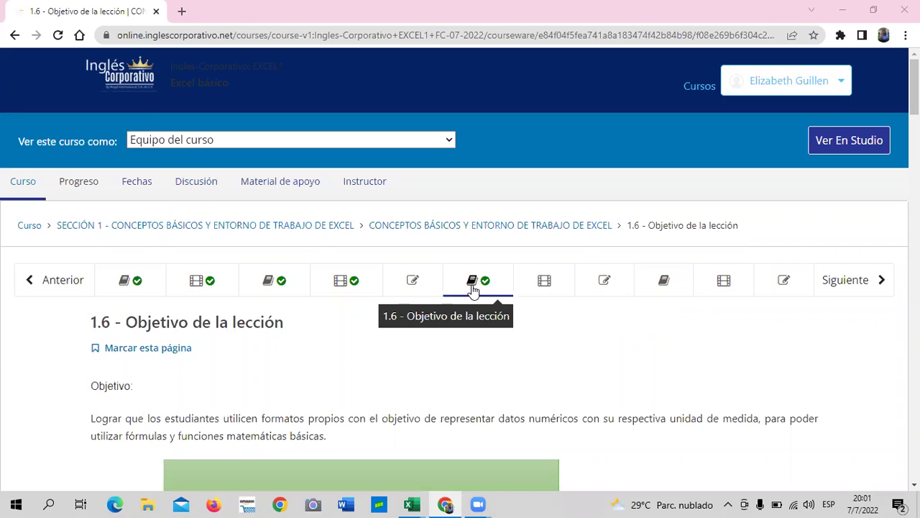
pyautogui.scroll(-1, 369, 345)
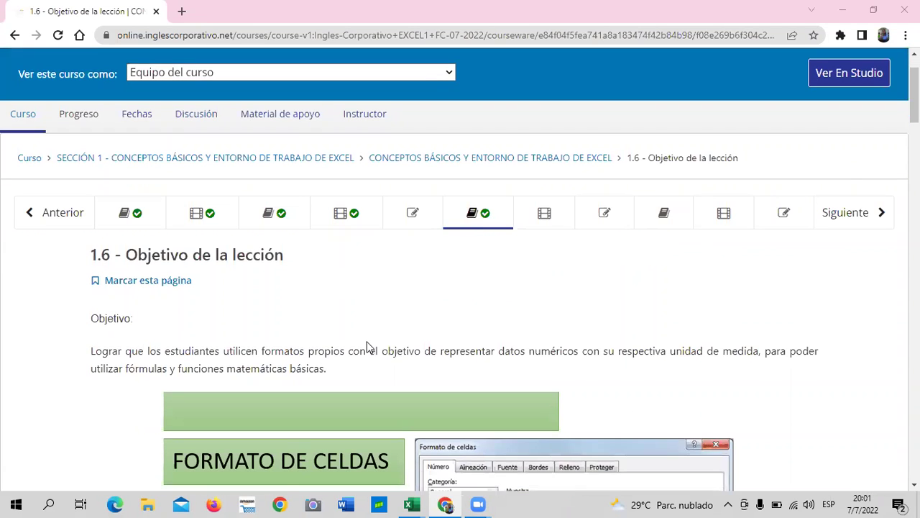
pyautogui.scroll(-1, 373, 348)
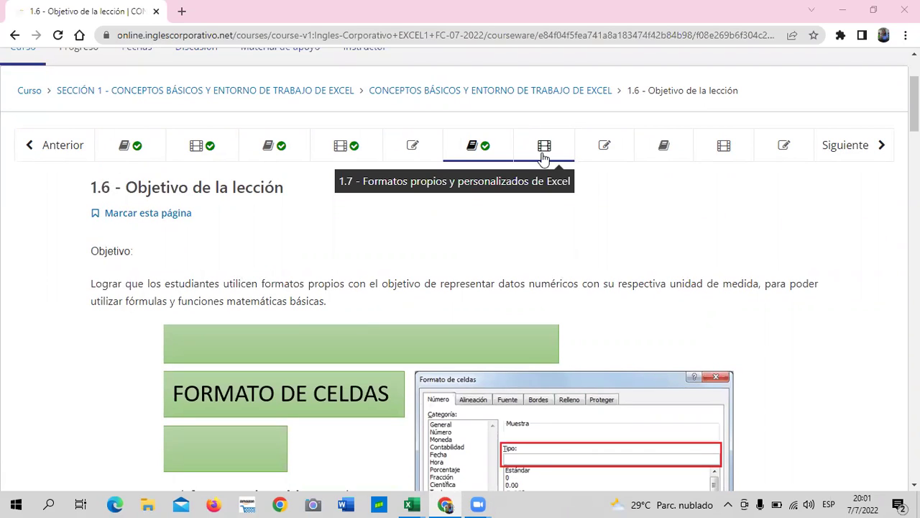
pyautogui.click(414, 141)
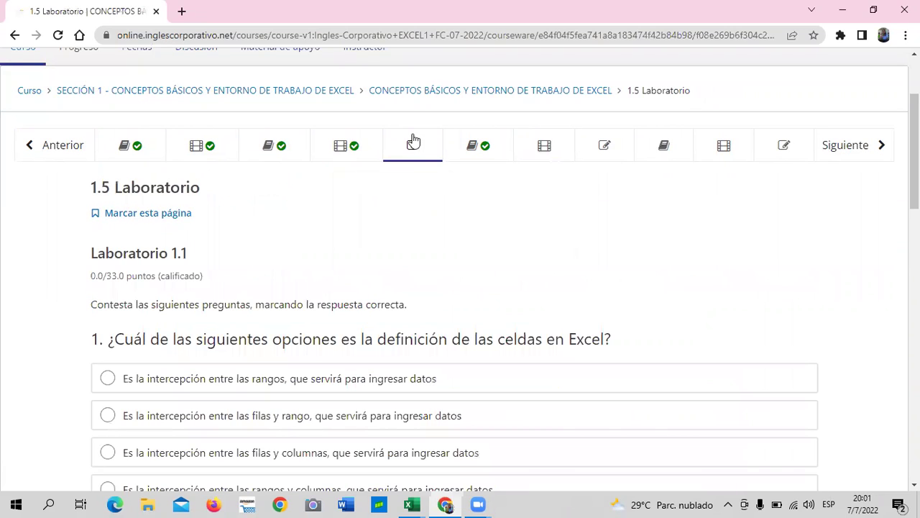
pyautogui.click(609, 147)
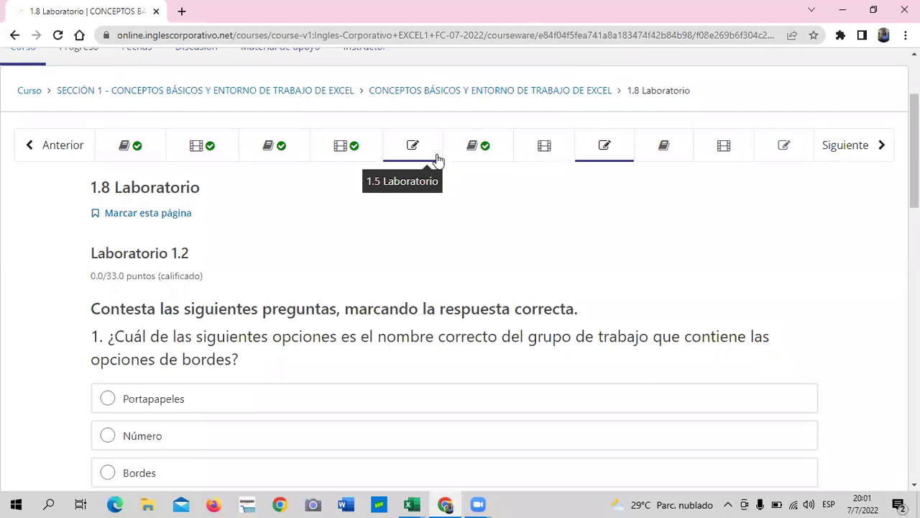
pyautogui.click(501, 147)
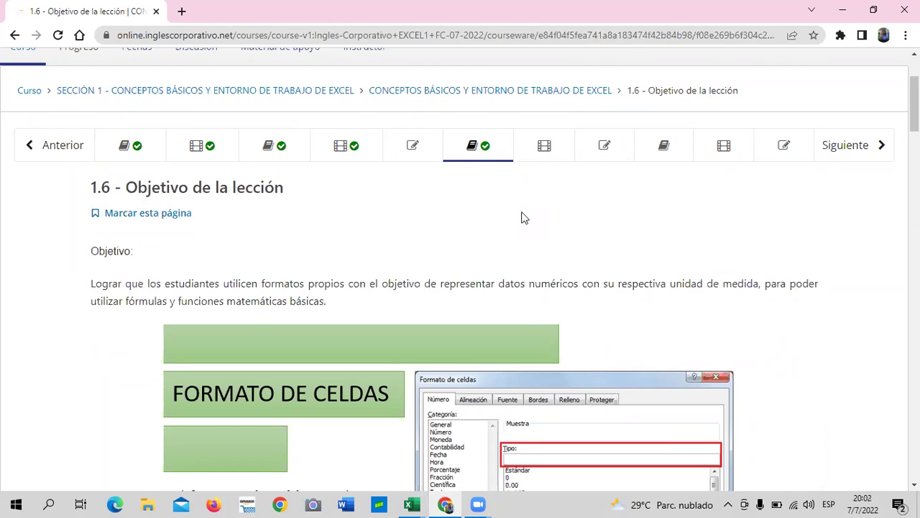
# Read down lesson 1.6 to the list: Número, Alineación, Fuente, Borde, Relleno
pyautogui.scroll(-3, 514, 259)
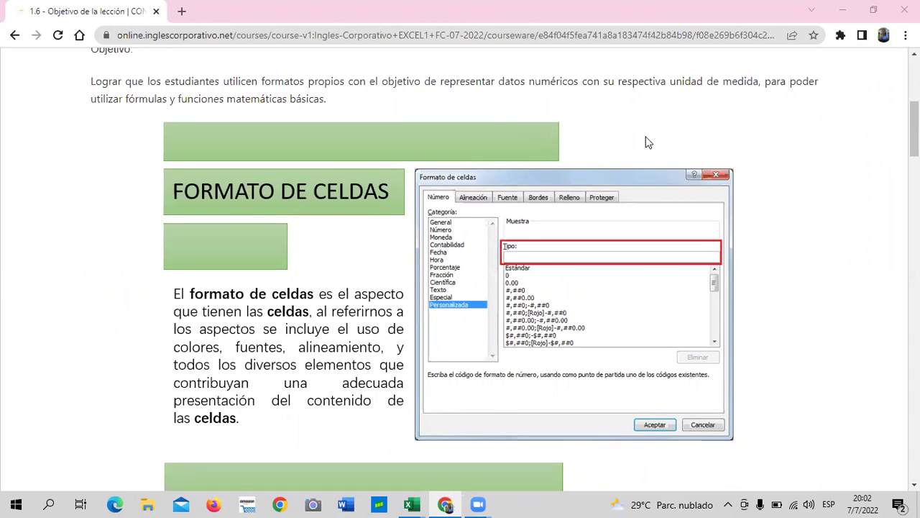
pyautogui.scroll(-2, 635, 161)
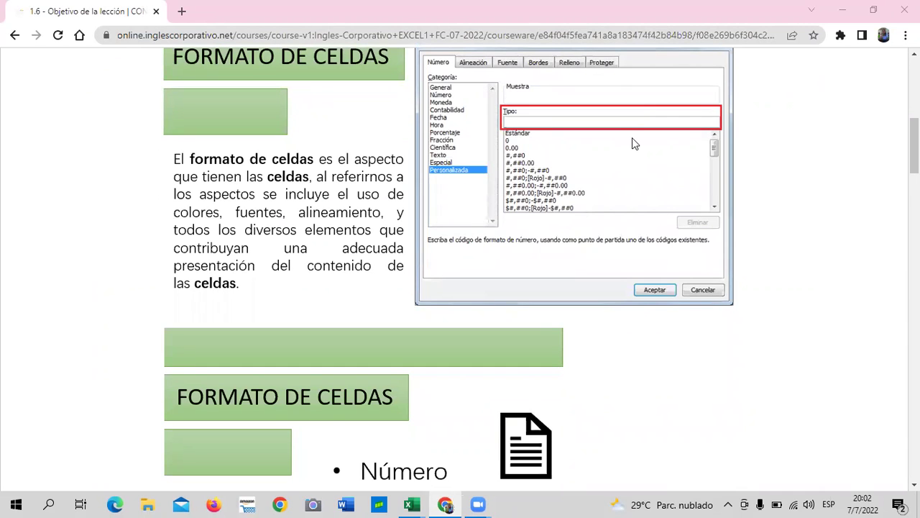
pyautogui.scroll(7, 633, 138)
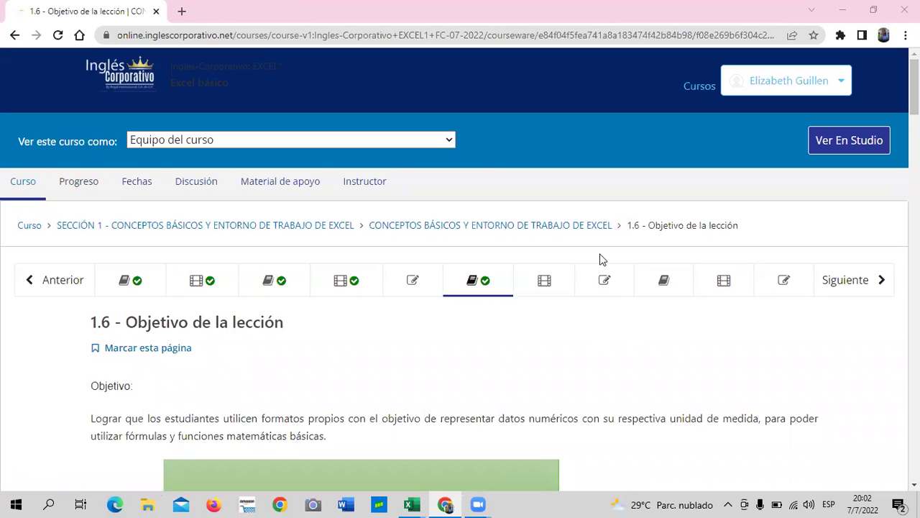
pyautogui.scroll(-1, 494, 327)
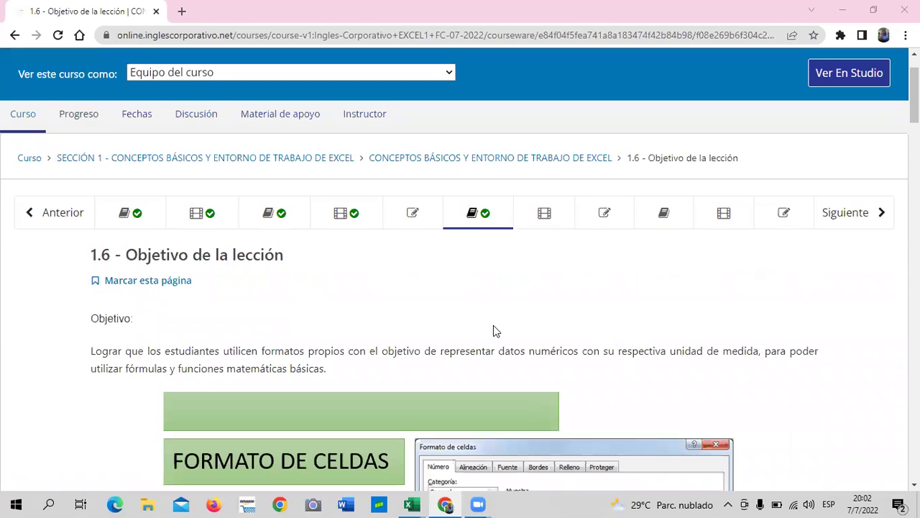
pyautogui.scroll(-2, 493, 331)
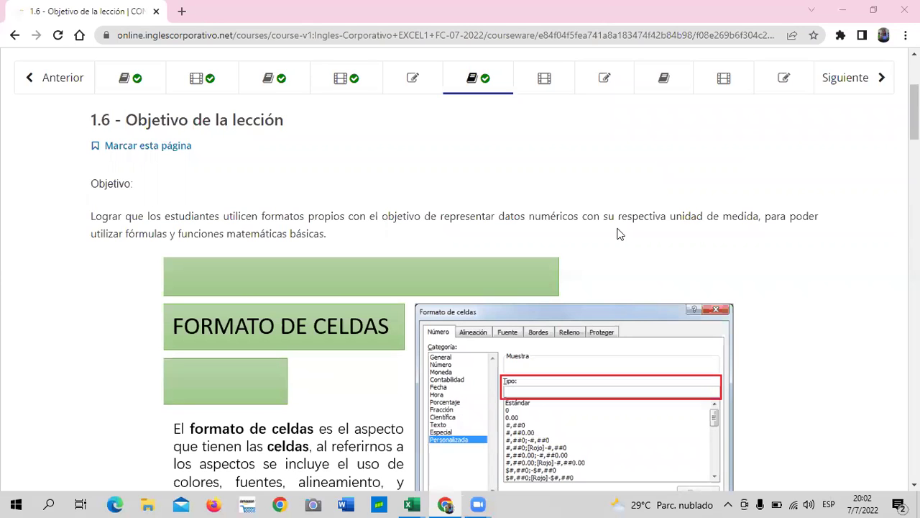
pyautogui.scroll(-3, 619, 230)
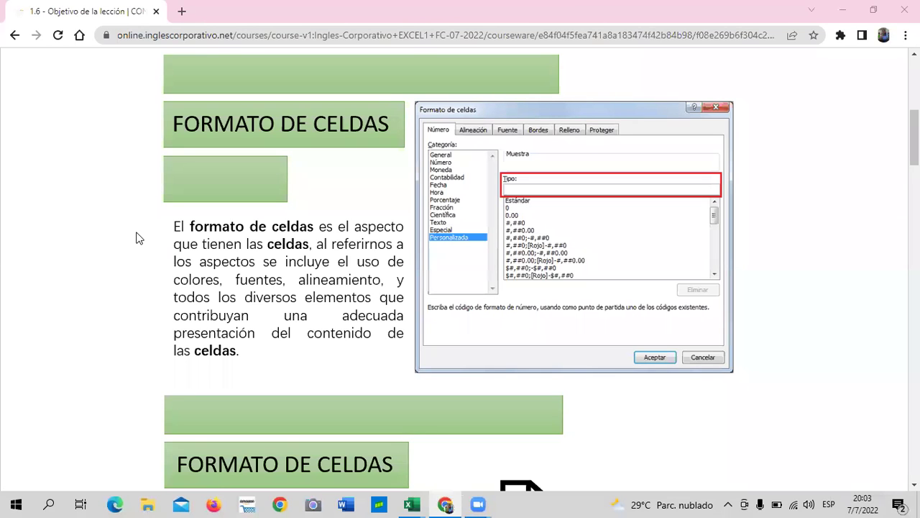
pyautogui.scroll(-2, 413, 266)
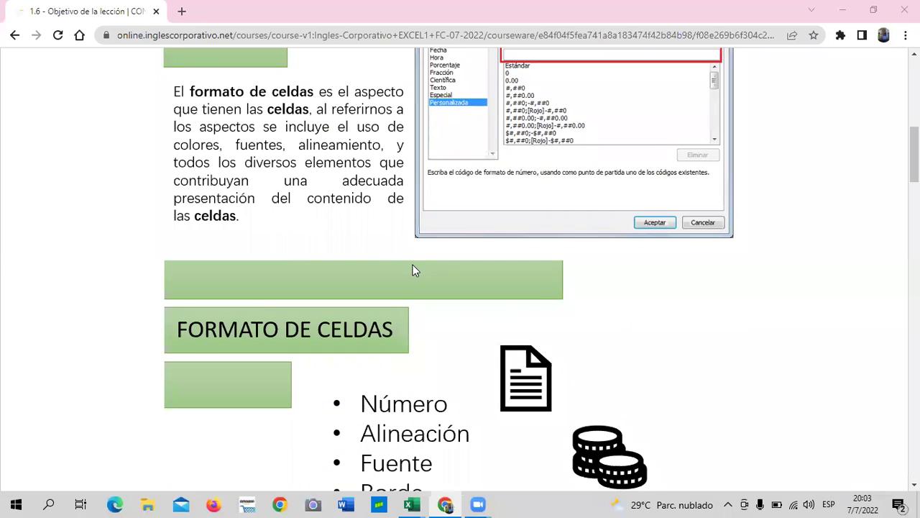
pyautogui.scroll(2, 411, 258)
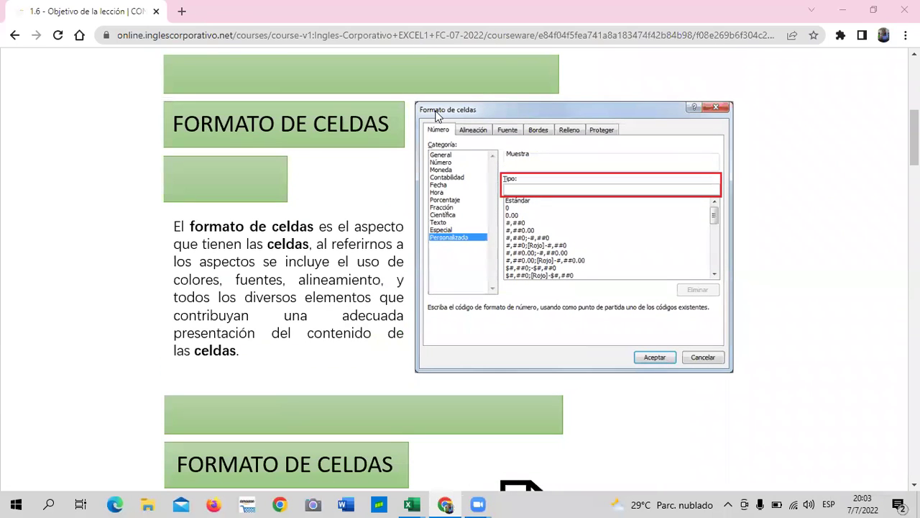
pyautogui.scroll(-2, 485, 249)
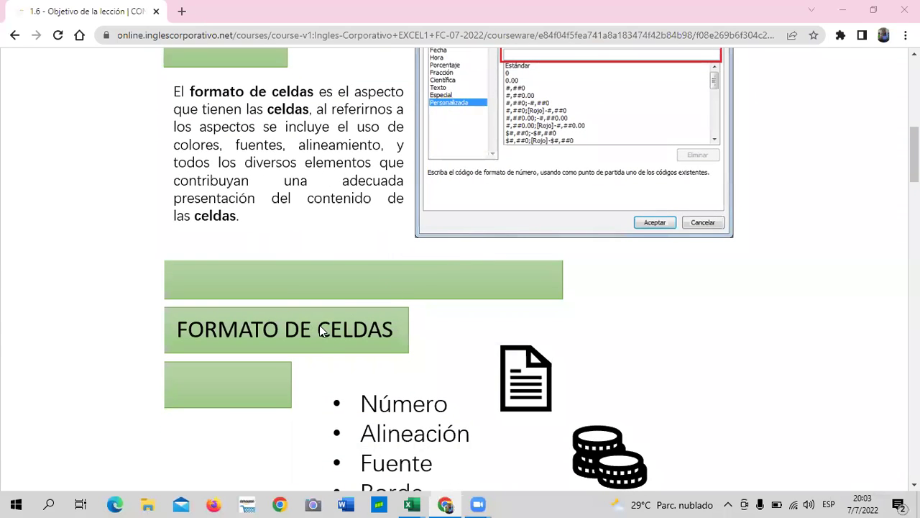
pyautogui.scroll(-2, 322, 330)
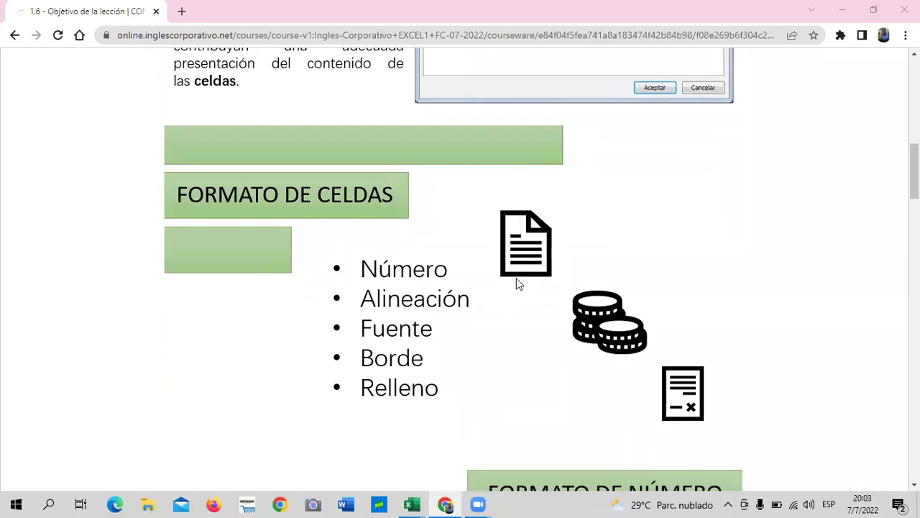
# Show the Formato de número section: formatting changes a number's appearance, not its value
pyautogui.scroll(2, 514, 253)
pyautogui.scroll(2, 497, 234)
pyautogui.scroll(-2, 492, 228)
pyautogui.scroll(-2, 492, 228)
pyautogui.scroll(-3, 627, 295)
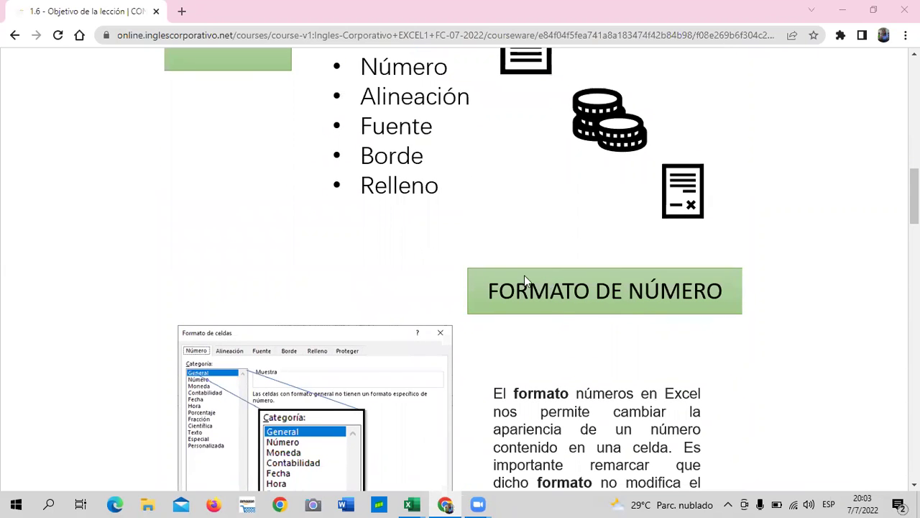
pyautogui.scroll(-2, 314, 330)
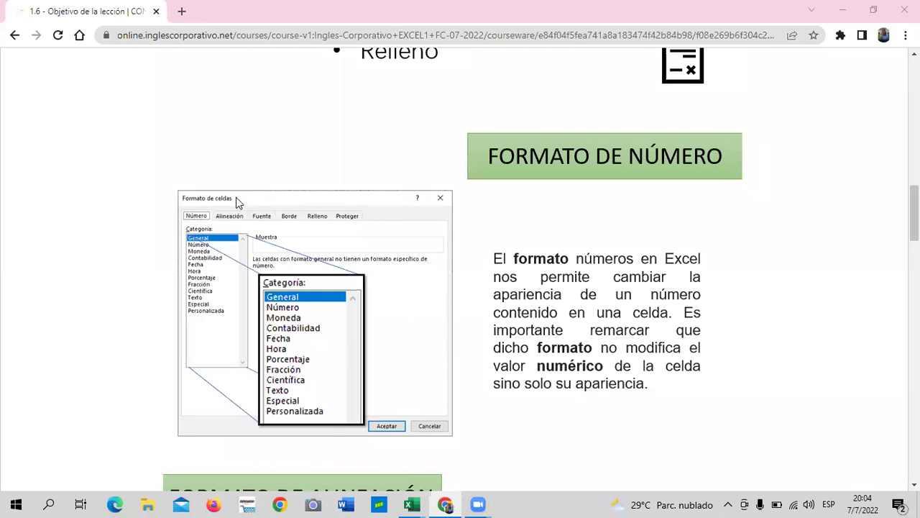
# Read past Formato de alineación to Formato de borde on border colors, styles and thicknesses
pyautogui.scroll(-3, 501, 270)
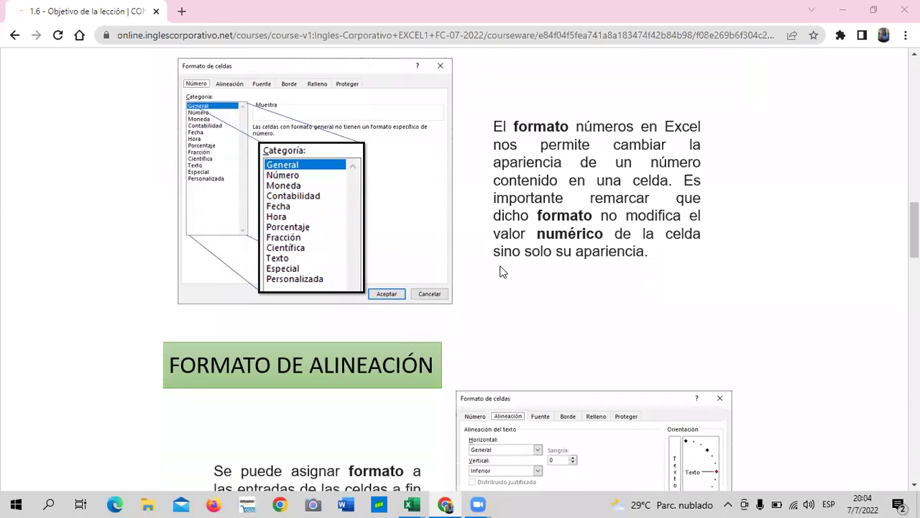
pyautogui.scroll(-1, 501, 272)
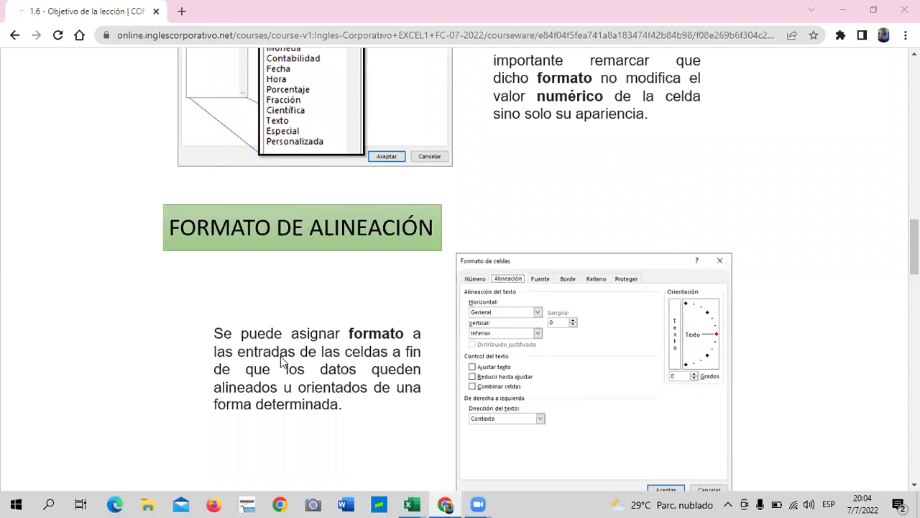
pyautogui.scroll(-1, 281, 362)
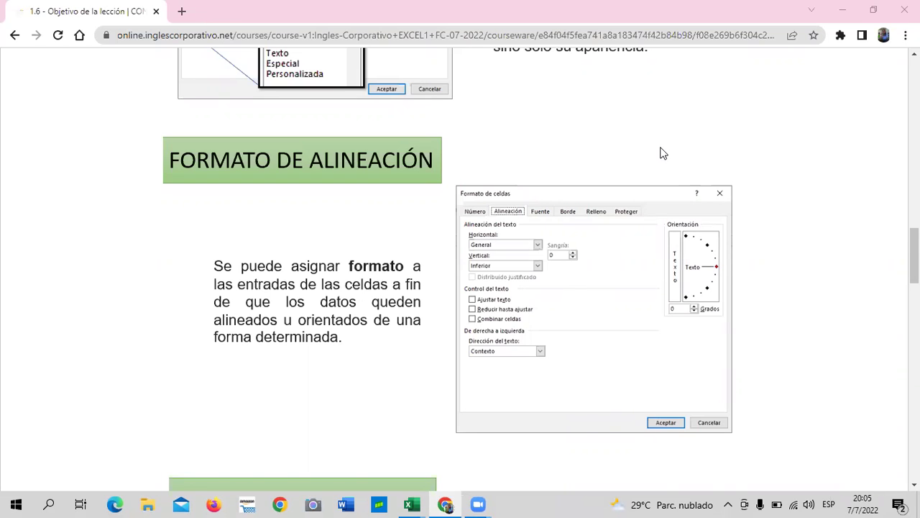
pyautogui.scroll(-4, 604, 201)
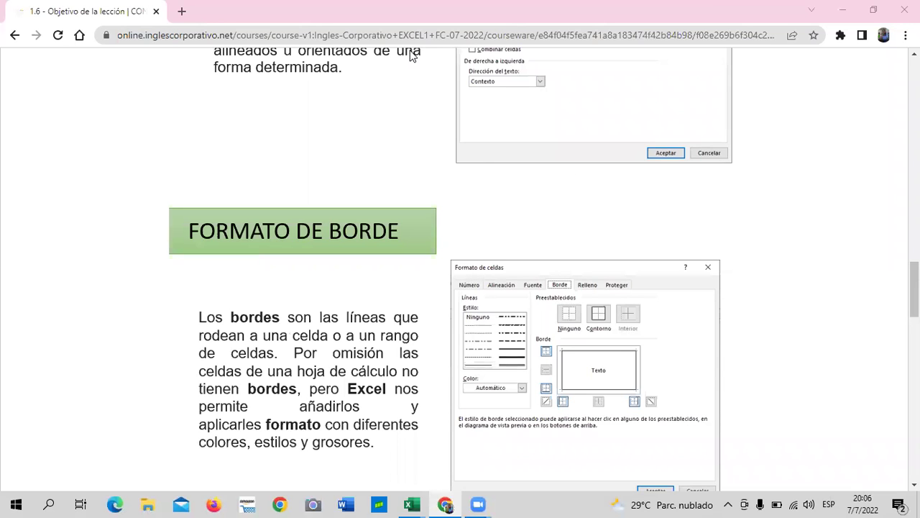
# Continue down to the BORDES slide showing Excel's borders menu
pyautogui.scroll(-1, 360, 216)
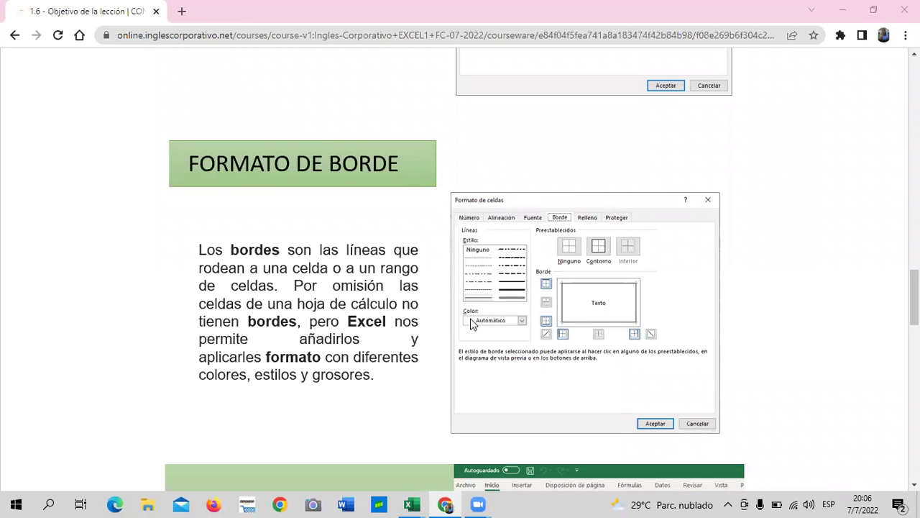
pyautogui.scroll(-2, 469, 323)
pyautogui.scroll(-2, 469, 323)
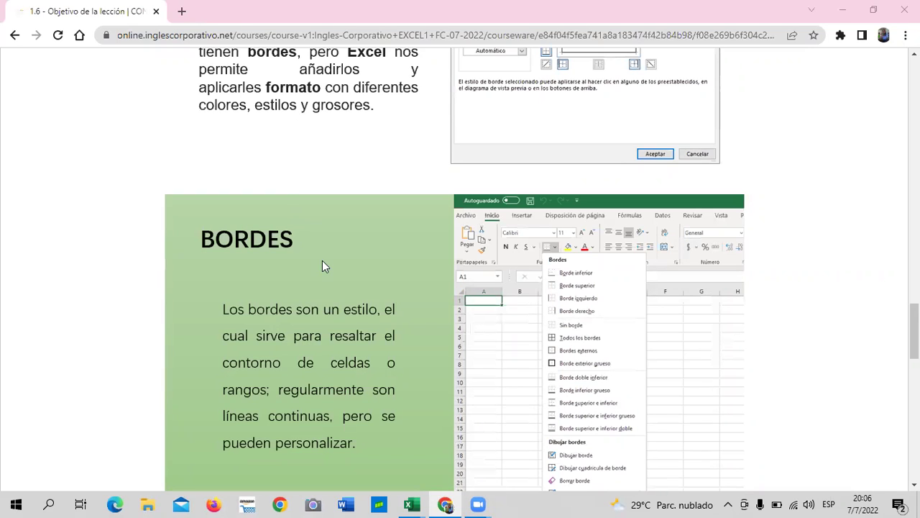
pyautogui.scroll(-3, 323, 266)
pyautogui.scroll(2, 672, 212)
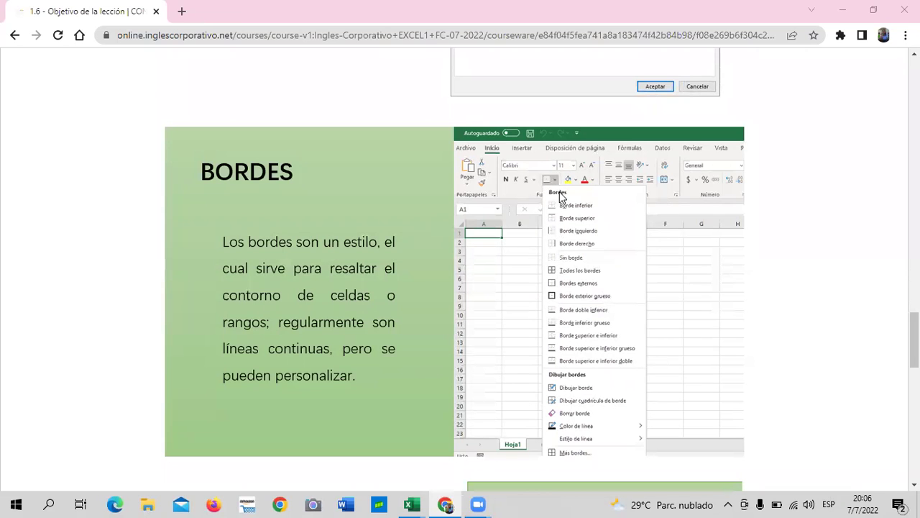
pyautogui.scroll(1, 592, 249)
pyautogui.scroll(3, 591, 249)
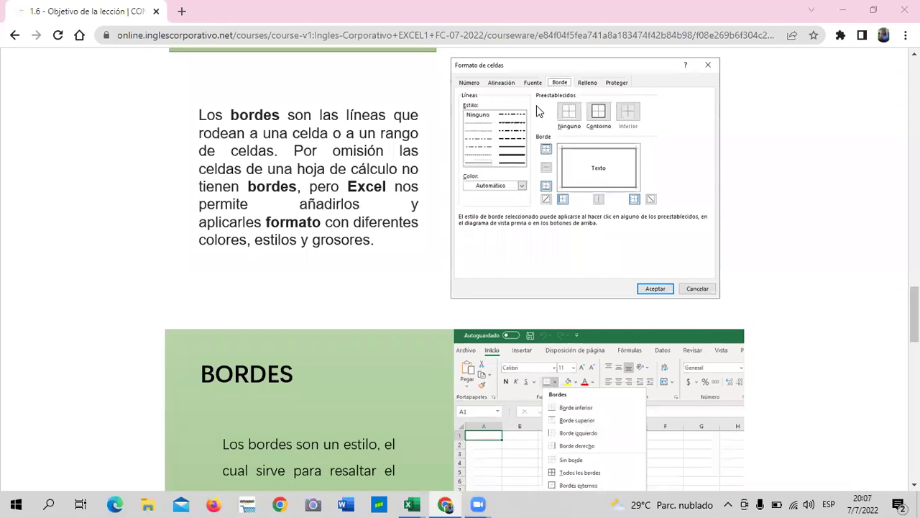
pyautogui.scroll(-2, 581, 244)
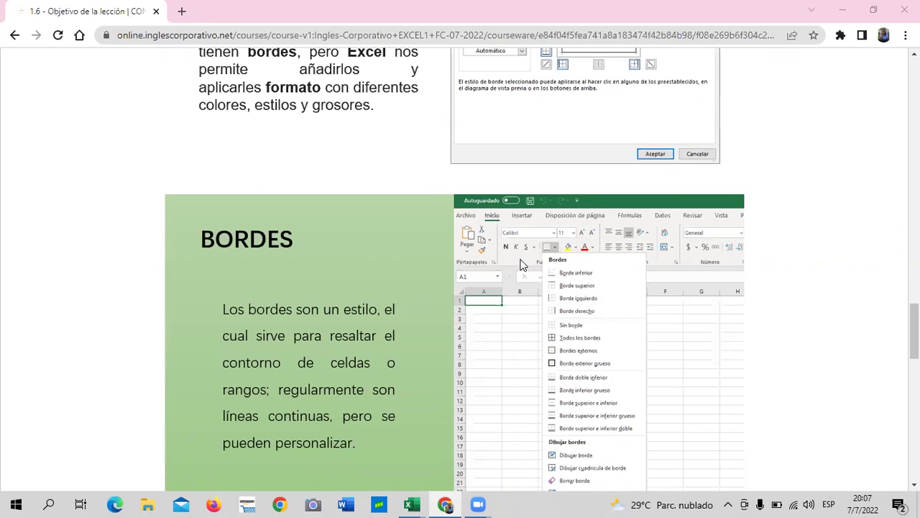
pyautogui.scroll(-1, 516, 259)
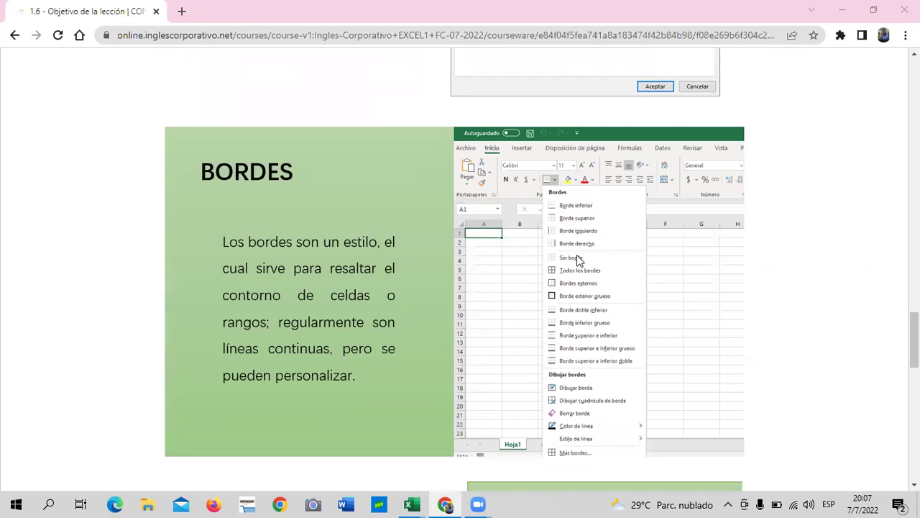
pyautogui.scroll(-1, 576, 255)
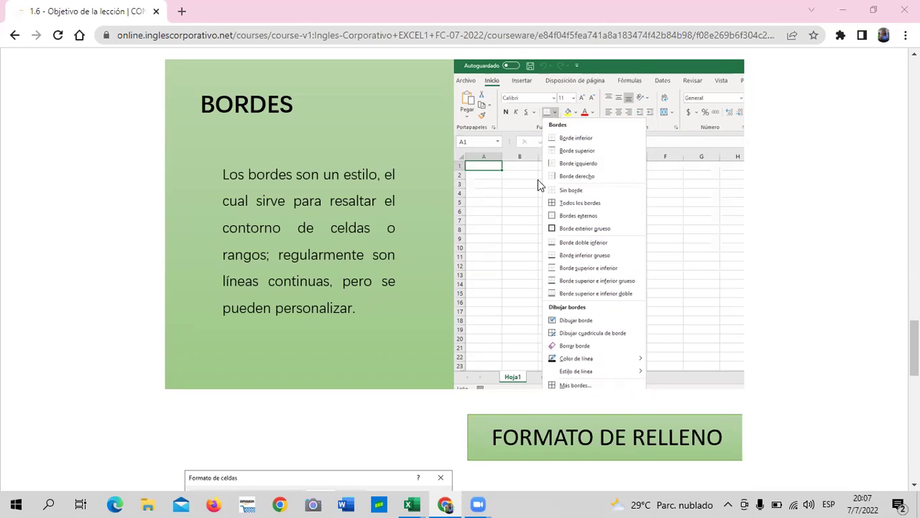
pyautogui.scroll(-3, 527, 223)
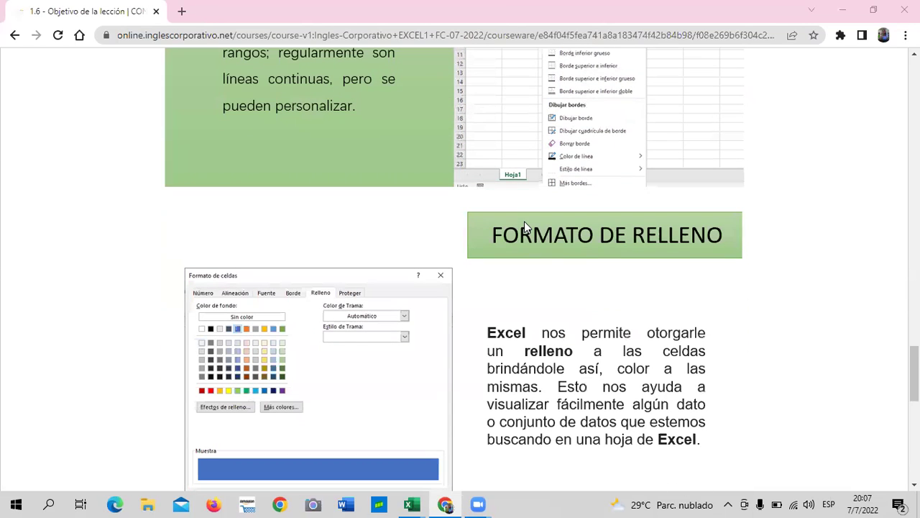
pyautogui.scroll(-1, 525, 222)
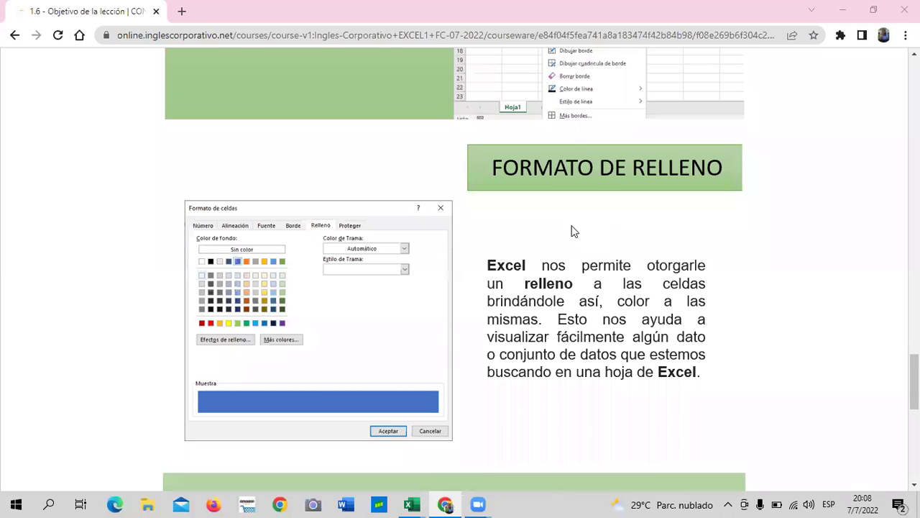
pyautogui.scroll(1, 575, 231)
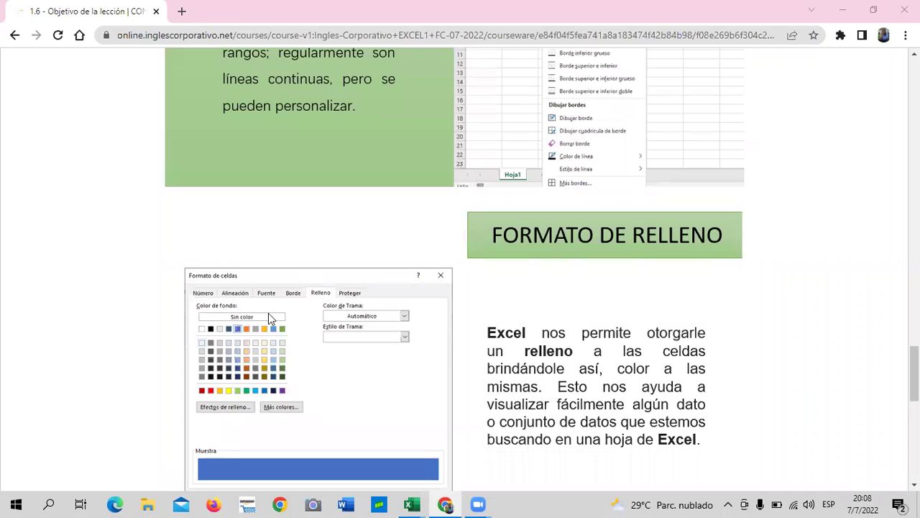
pyautogui.scroll(2, 438, 238)
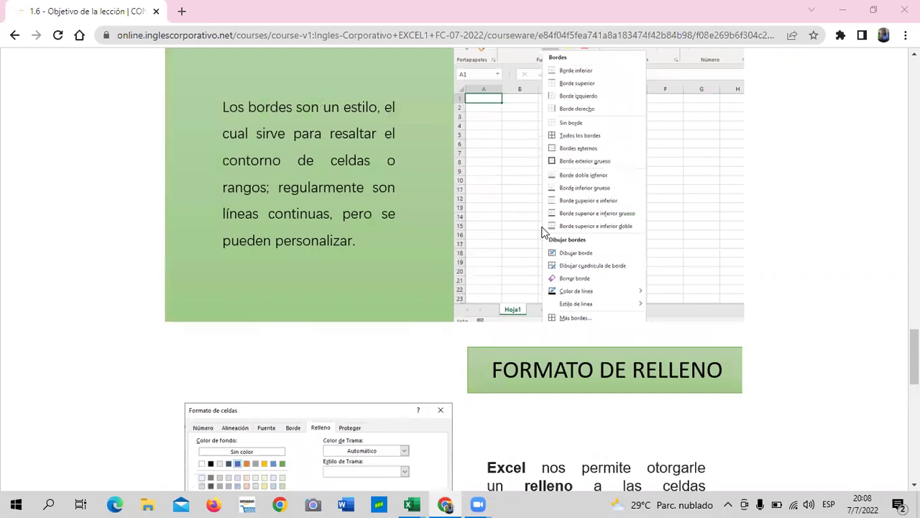
pyautogui.scroll(2, 542, 229)
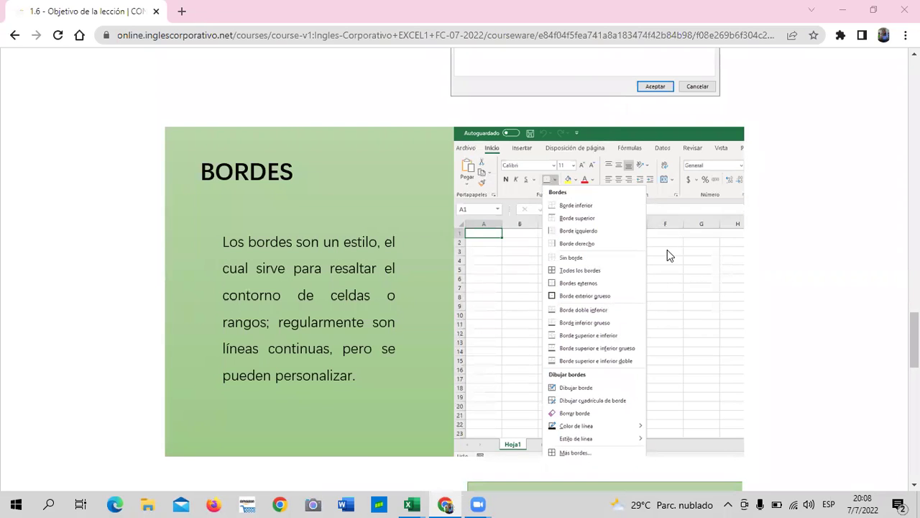
pyautogui.scroll(-2, 666, 250)
pyautogui.scroll(-1, 666, 250)
pyautogui.scroll(-2, 661, 254)
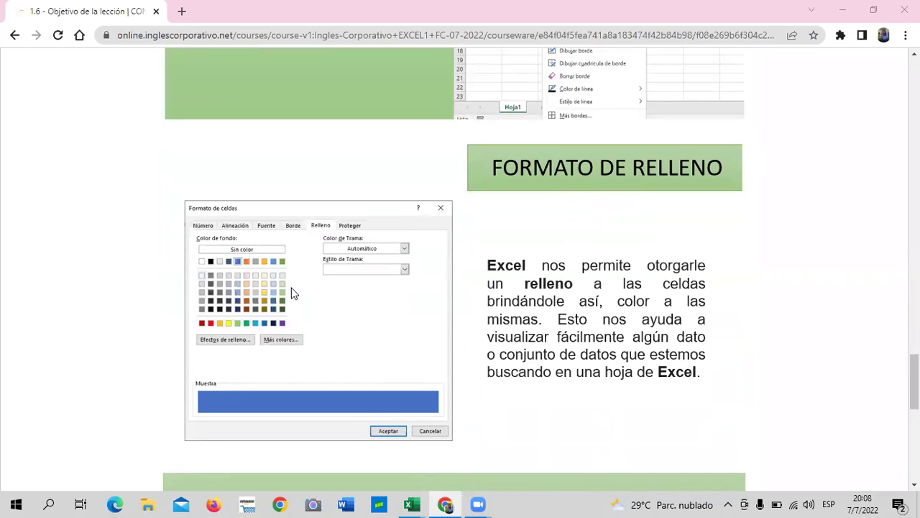
pyautogui.scroll(-1, 472, 295)
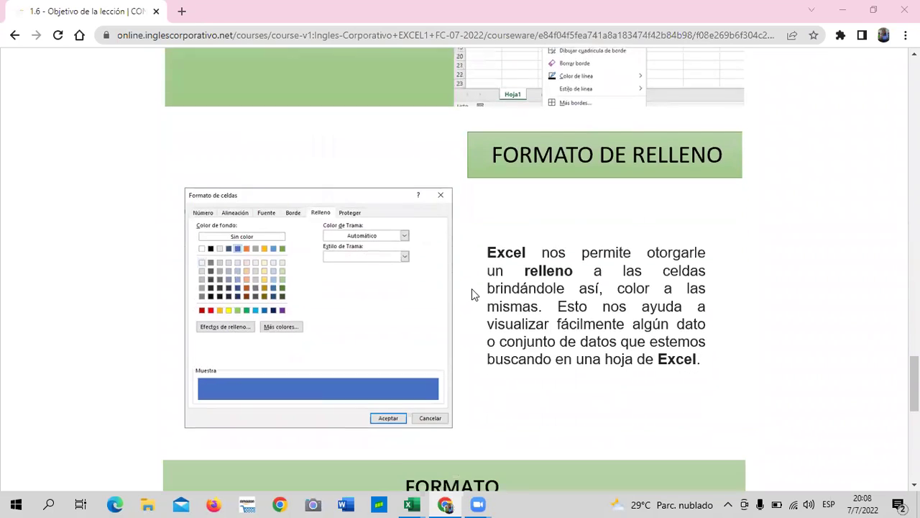
pyautogui.scroll(-2, 473, 293)
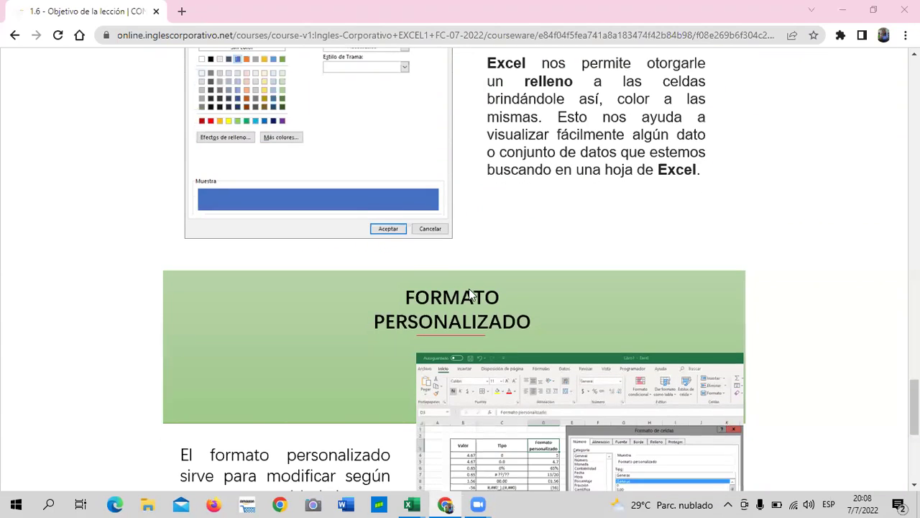
pyautogui.scroll(1, 469, 290)
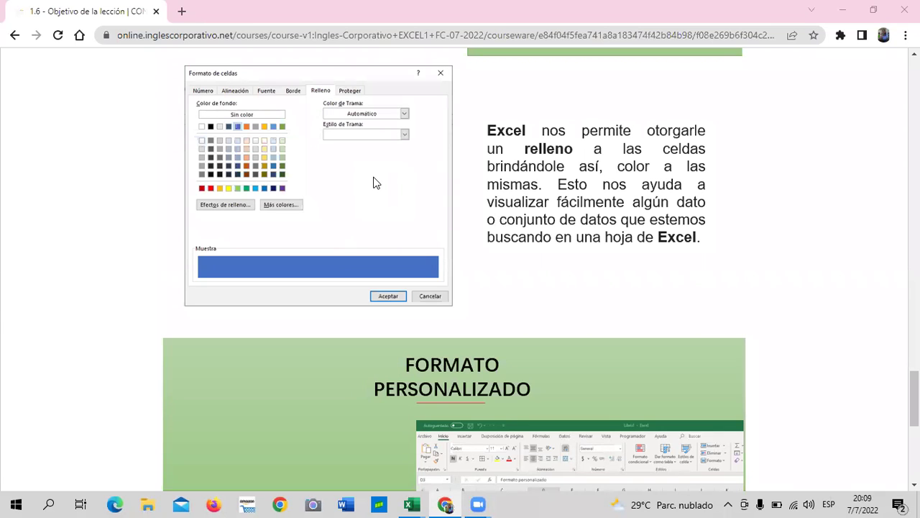
pyautogui.scroll(-1, 484, 214)
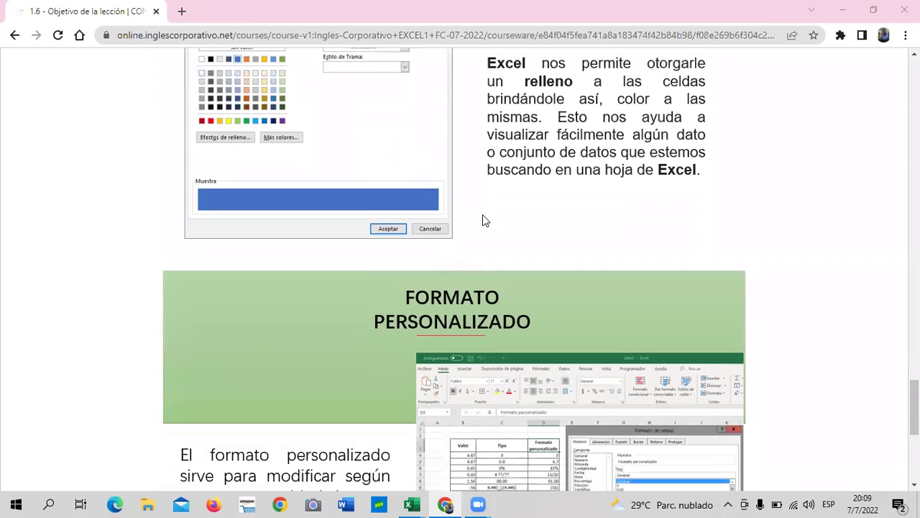
pyautogui.scroll(-2, 482, 214)
pyautogui.scroll(-2, 482, 215)
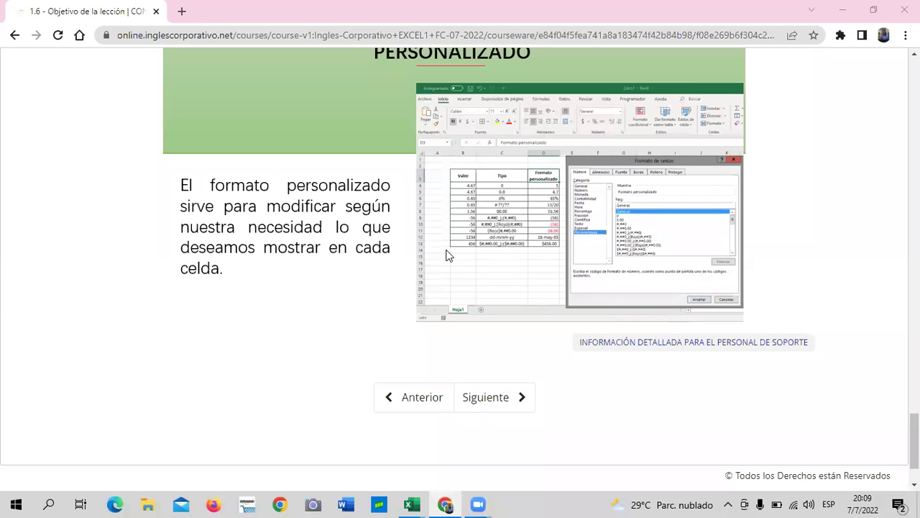
# Go to lesson 1.7, Formatos propios y personalizados, down to its video and Discusión
pyautogui.click(489, 394)
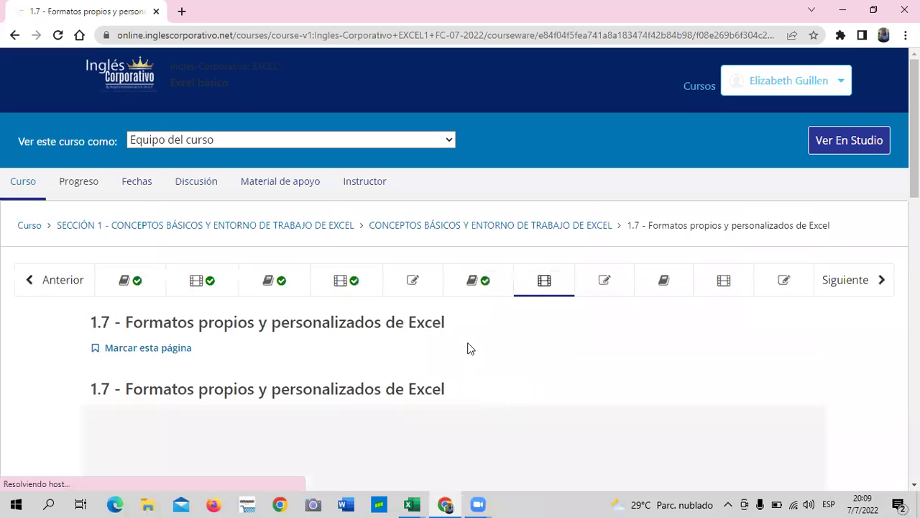
pyautogui.scroll(-3, 467, 341)
pyautogui.scroll(-3, 467, 345)
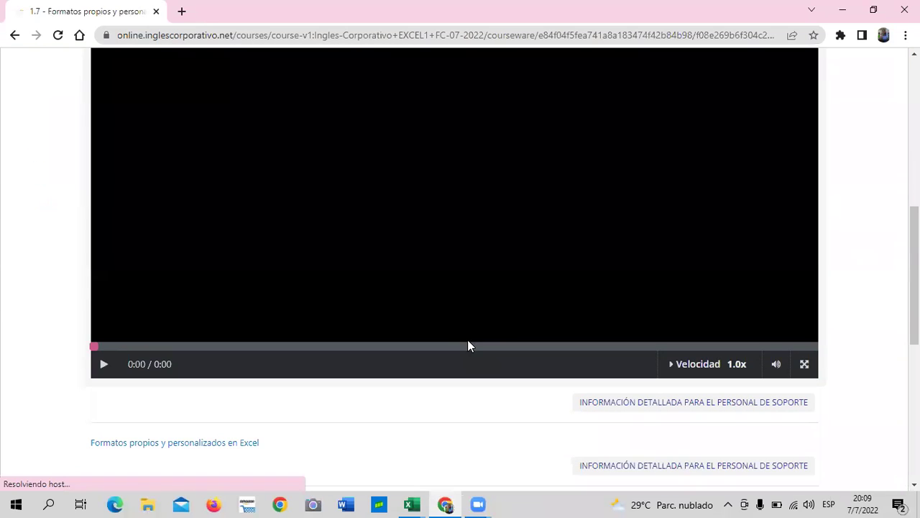
pyautogui.scroll(-2, 468, 340)
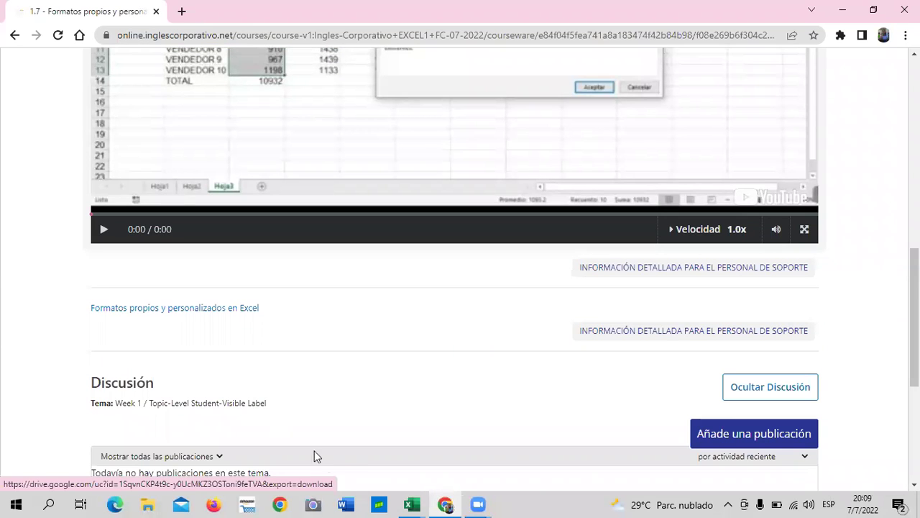
pyautogui.moveTo(413, 503)
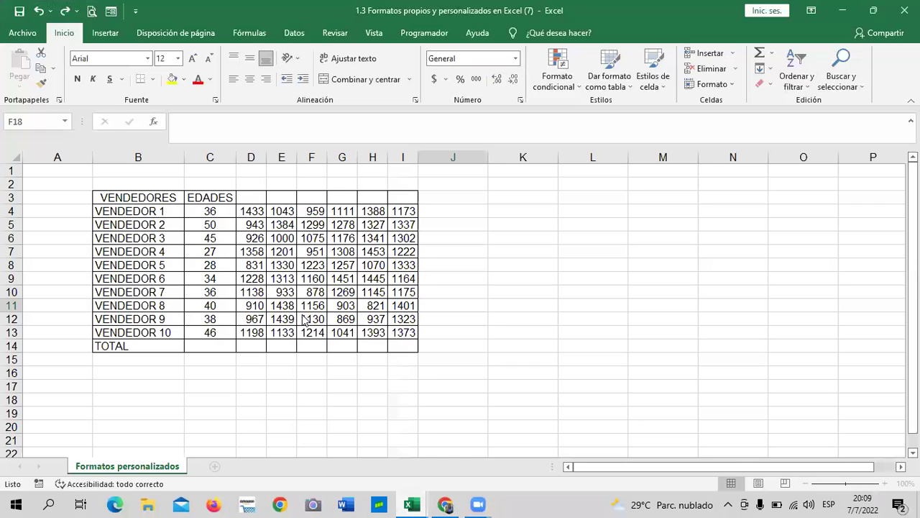
pyautogui.click(412, 504)
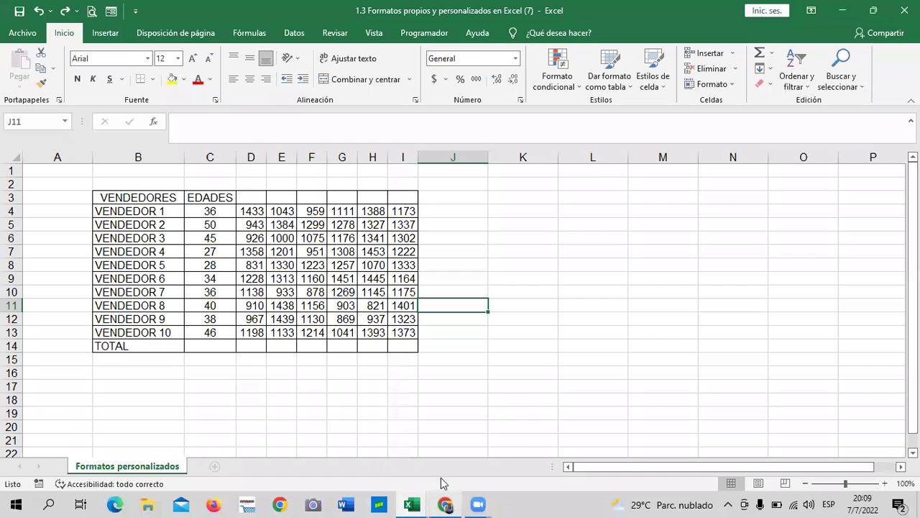
pyautogui.moveTo(442, 480)
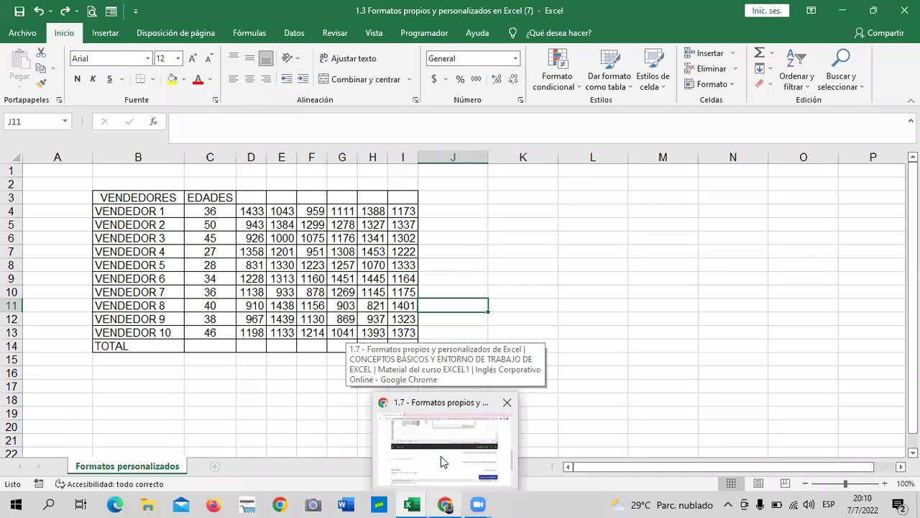
pyautogui.click(438, 451)
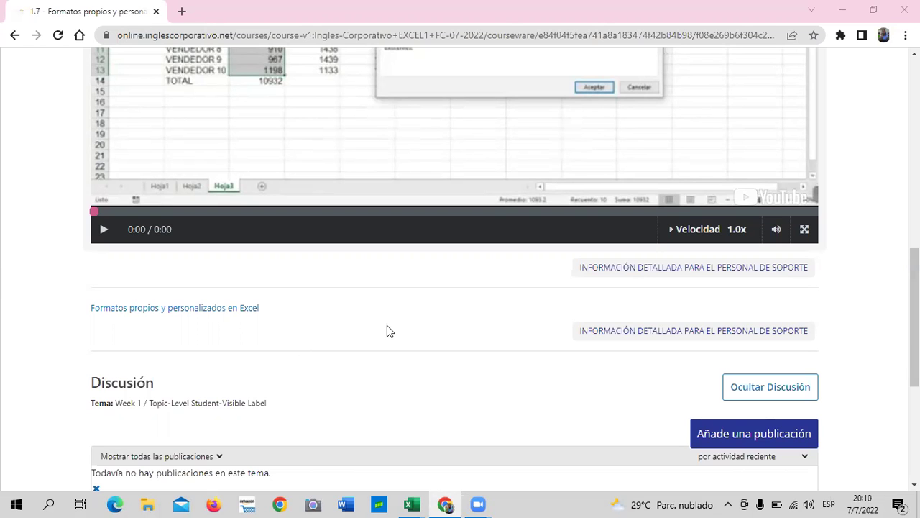
pyautogui.scroll(5, 427, 342)
pyautogui.scroll(-5, 430, 343)
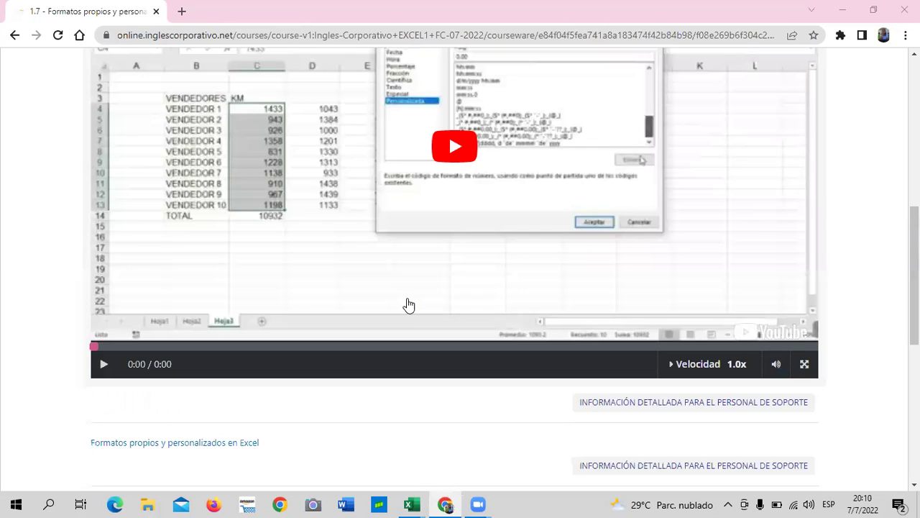
pyautogui.scroll(2, 410, 302)
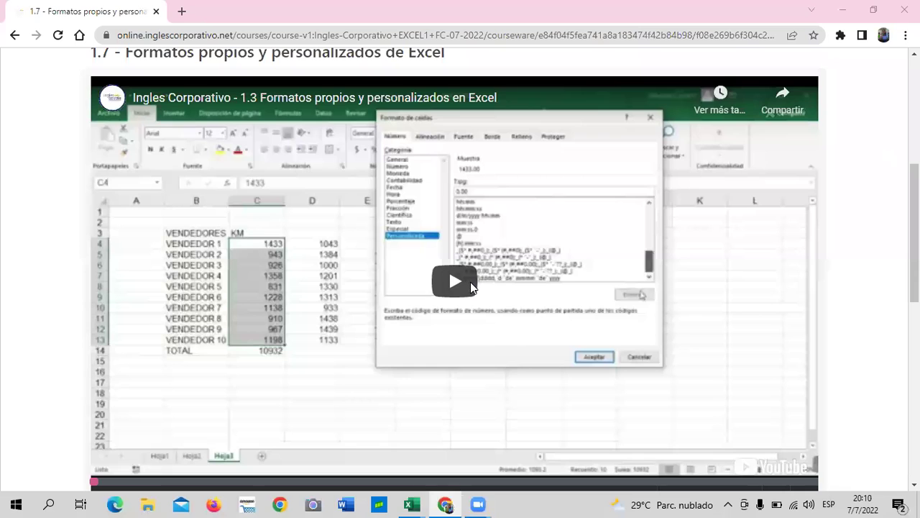
# Play the lesson video and seek to the VENDEDORES KM table totalling 10932
pyautogui.click(454, 281)
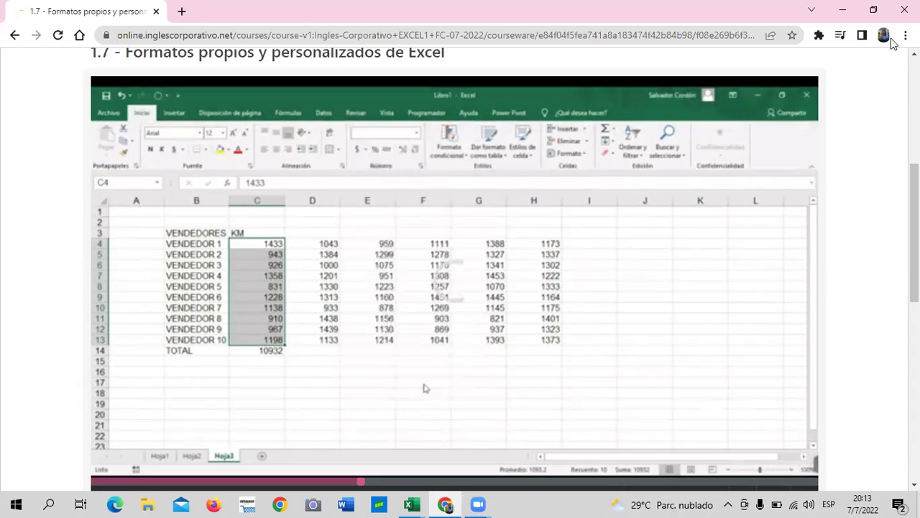
pyautogui.moveTo(163, 317)
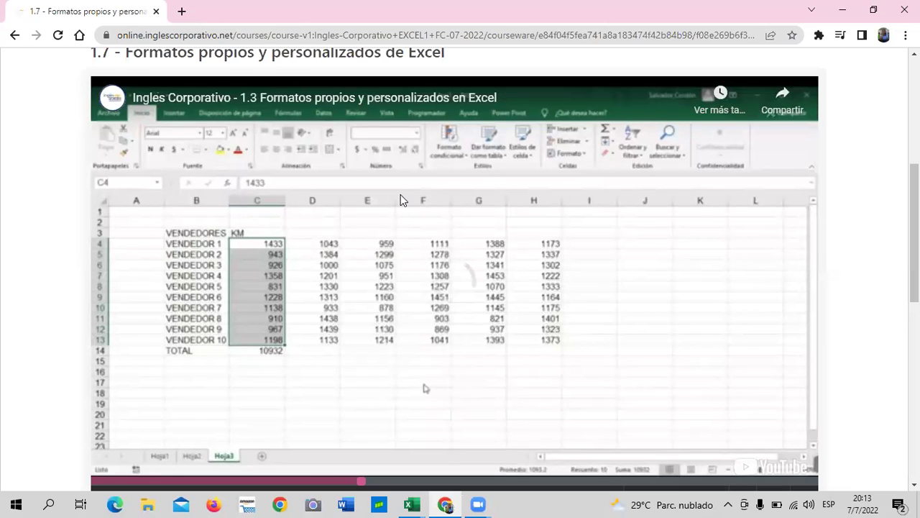
pyautogui.click(346, 481)
pyautogui.click(255, 480)
pyautogui.click(361, 481)
pyautogui.click(428, 481)
# Reload the lesson 1.7 page so its video is back at the start
pyautogui.rightClick(42, 106)
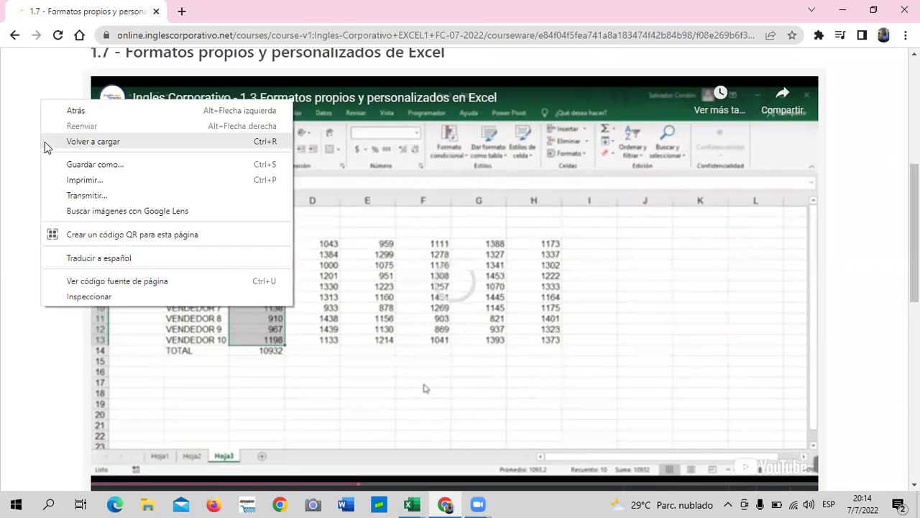
pyautogui.press('Escape')
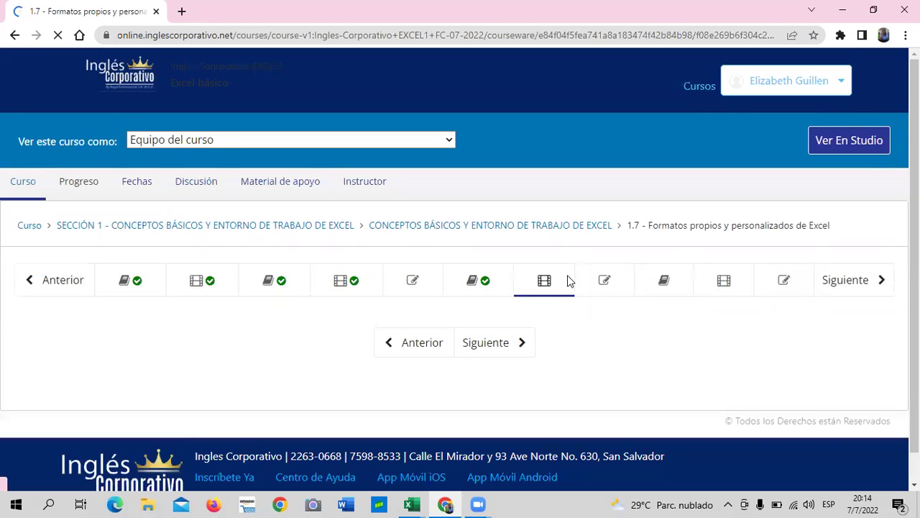
pyautogui.scroll(-3, 538, 309)
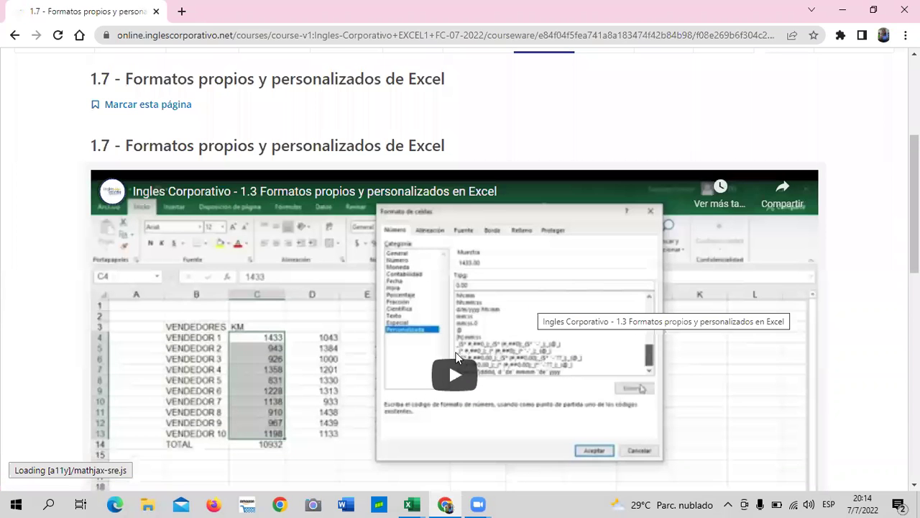
# Play the lesson video from the 3:00 mark through to its end at 7:55
pyautogui.click(462, 375)
pyautogui.scroll(-1, 462, 375)
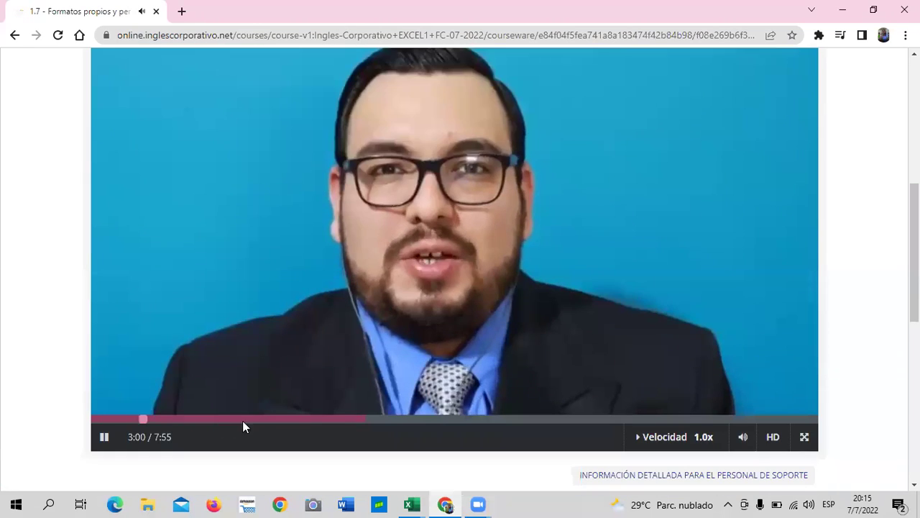
pyautogui.click(367, 418)
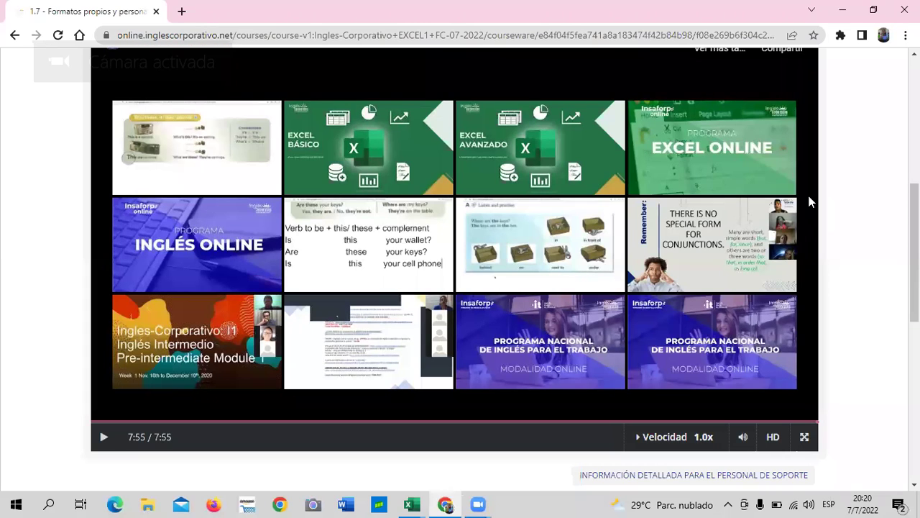
pyautogui.scroll(-4, 606, 296)
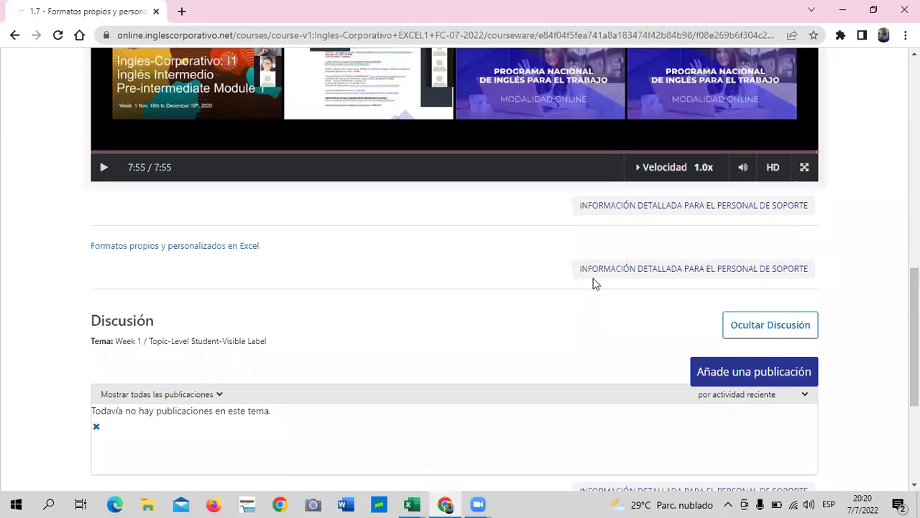
pyautogui.scroll(4, 342, 319)
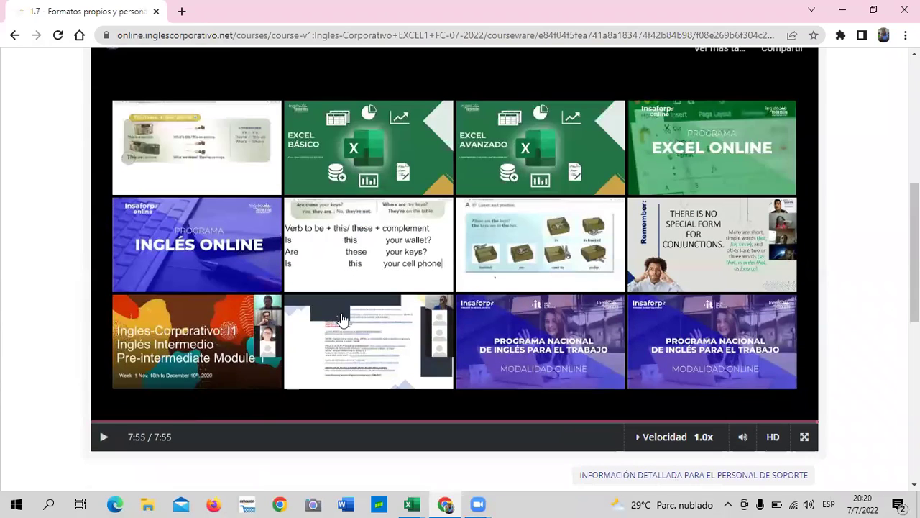
pyautogui.scroll(3, 345, 267)
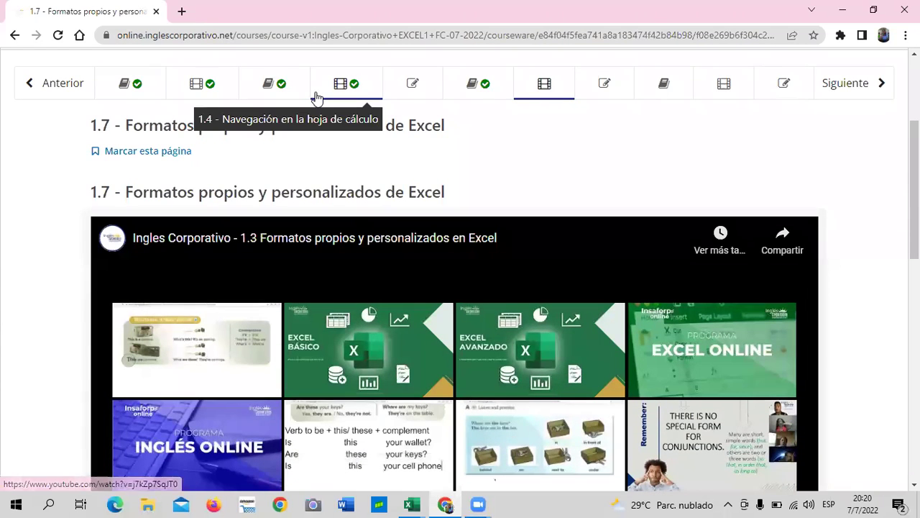
pyautogui.scroll(-3, 480, 206)
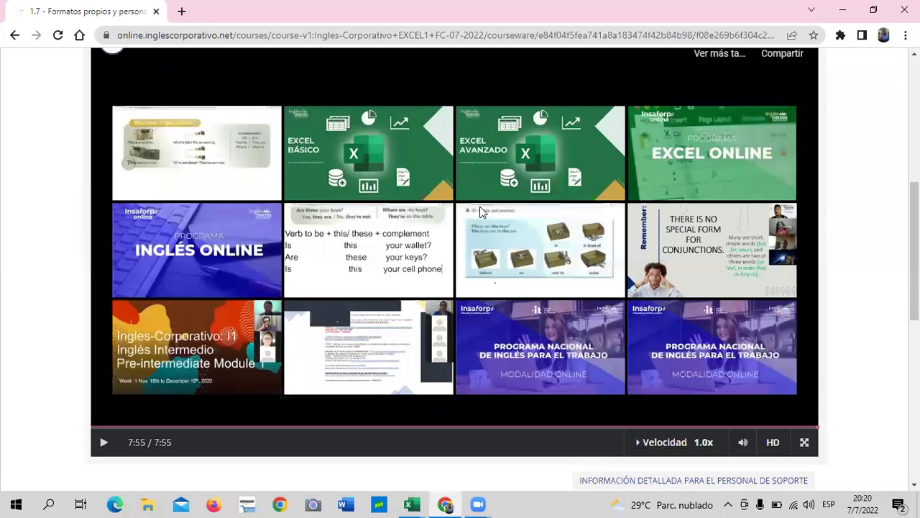
pyautogui.scroll(-3, 479, 207)
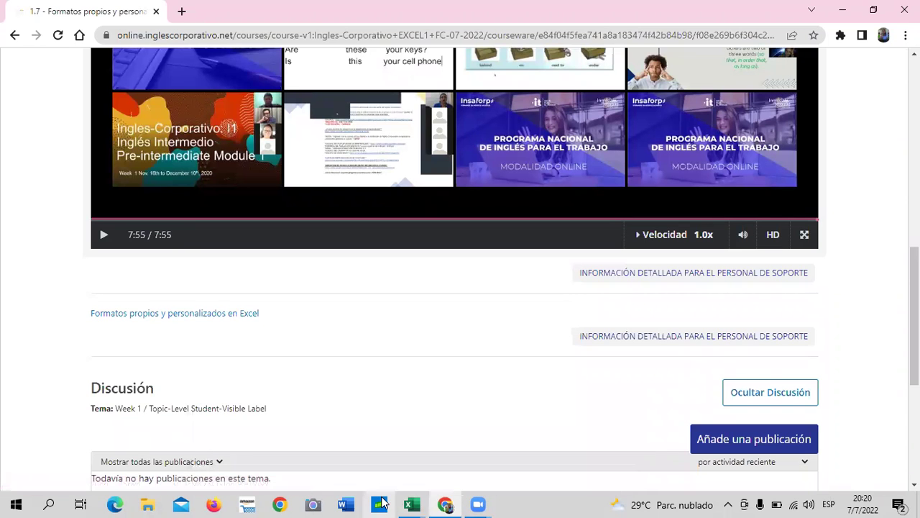
# Switch to the Excel VENDEDORES workbook and select header cell I3
pyautogui.moveTo(420, 501)
pyautogui.click(556, 464)
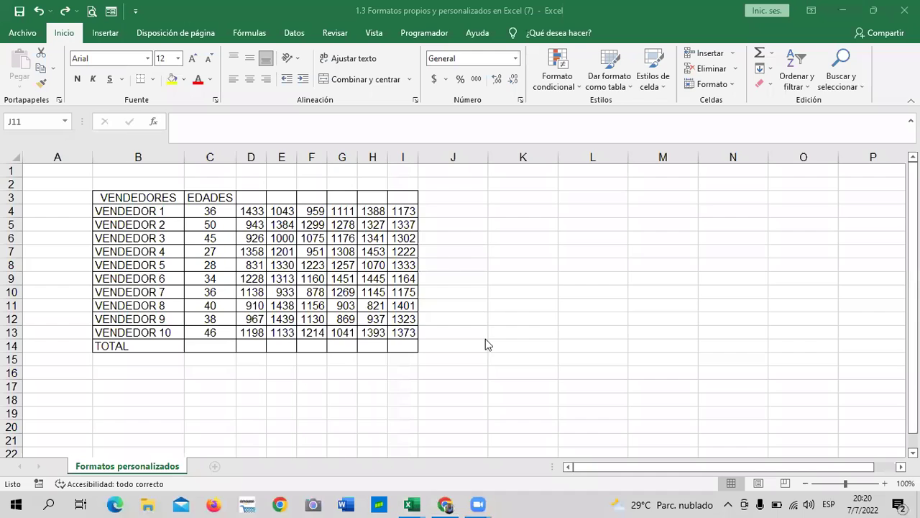
pyautogui.click(148, 415)
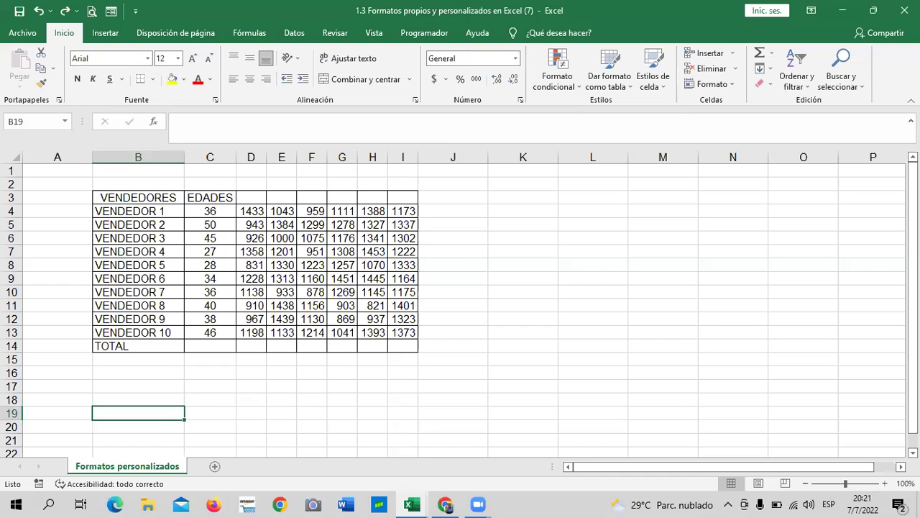
pyautogui.click(453, 330)
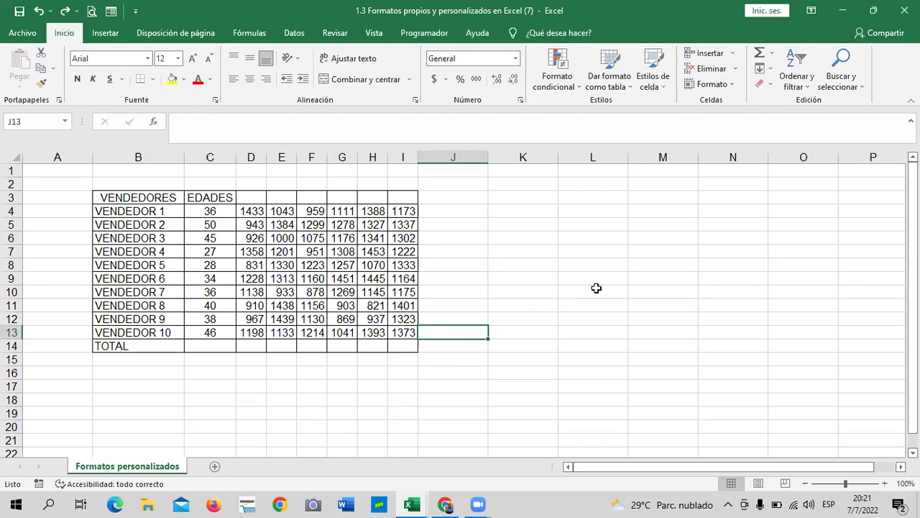
pyautogui.click(405, 194)
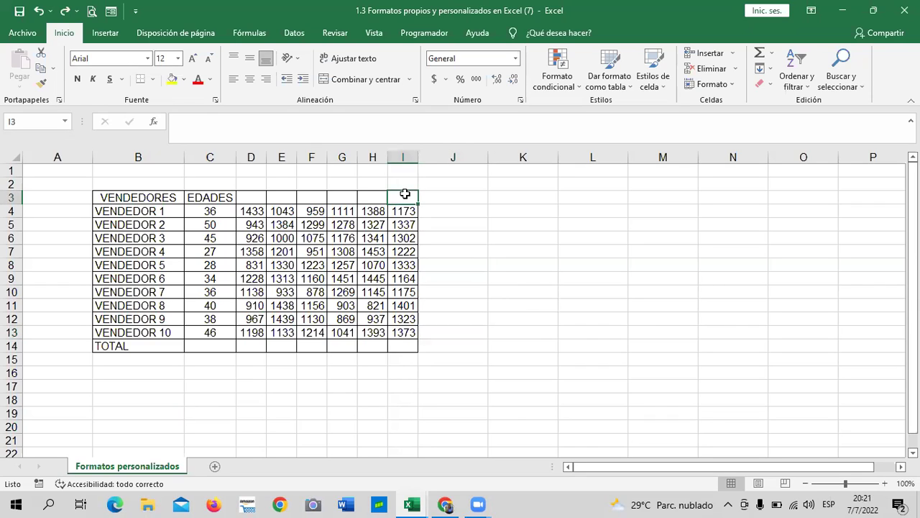
# Enter the header KM in capital letters in cell I3
pyautogui.write('k')
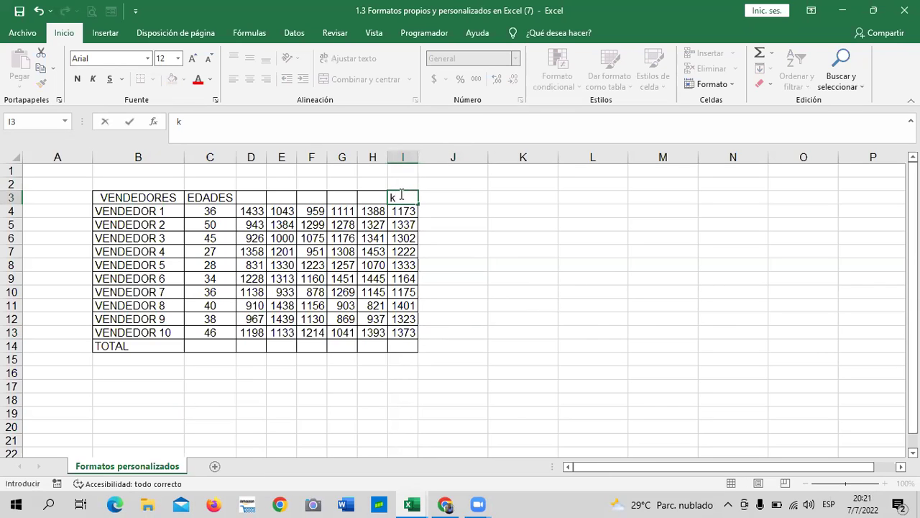
pyautogui.press('capslock')
pyautogui.press('BackSpace')
pyautogui.write('KM')
pyautogui.press('Return')
# Widen column I slightly and select cell I4 holding 1173
pyautogui.click(446, 234)
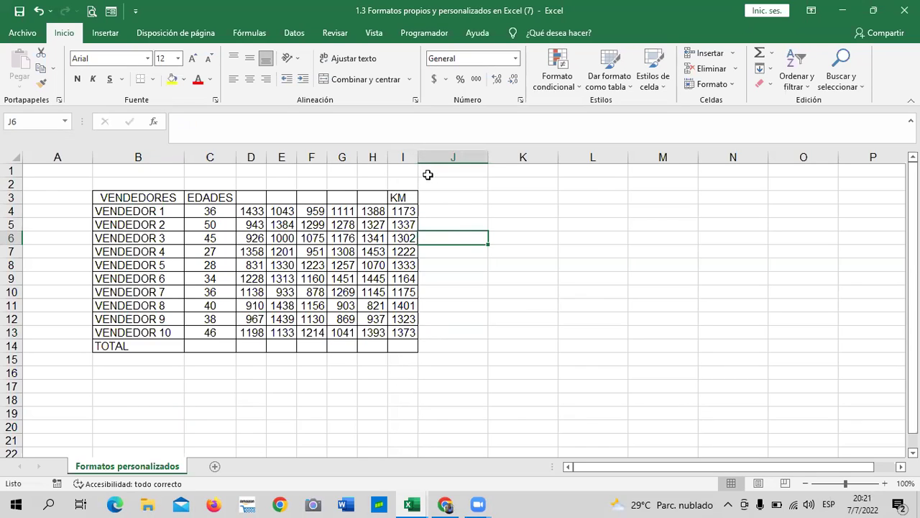
pyautogui.moveTo(417, 153); pyautogui.dragTo(426, 153)
pyautogui.moveTo(495, 356); pyautogui.dragTo(498, 353)
pyautogui.moveTo(483, 317); pyautogui.dragTo(482, 306)
pyautogui.click(514, 223)
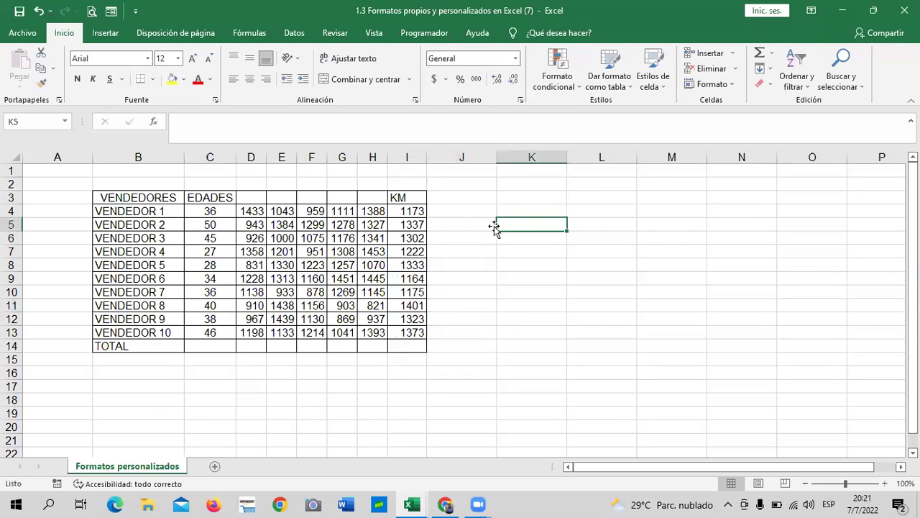
pyautogui.click(407, 209)
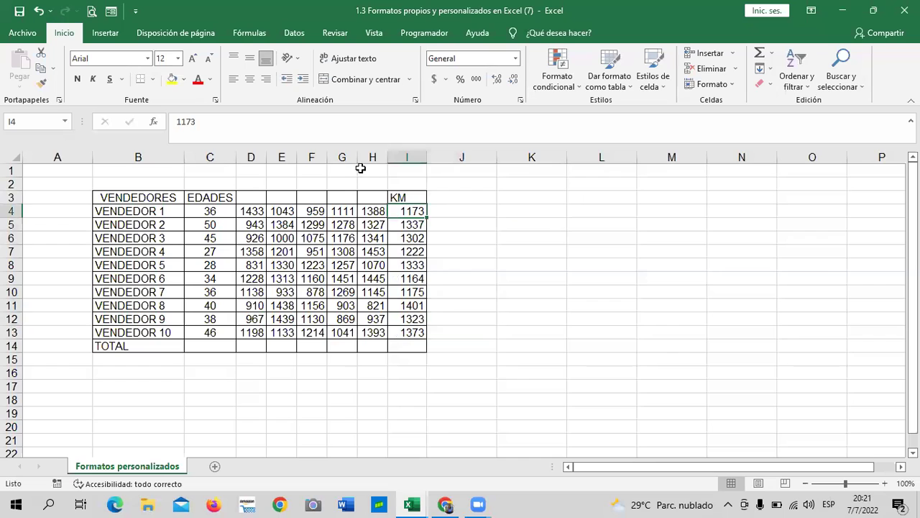
pyautogui.click(540, 294)
pyautogui.click(412, 215)
# Make I4 read 1173 KM and widen column I to fit it
pyautogui.click(272, 124)
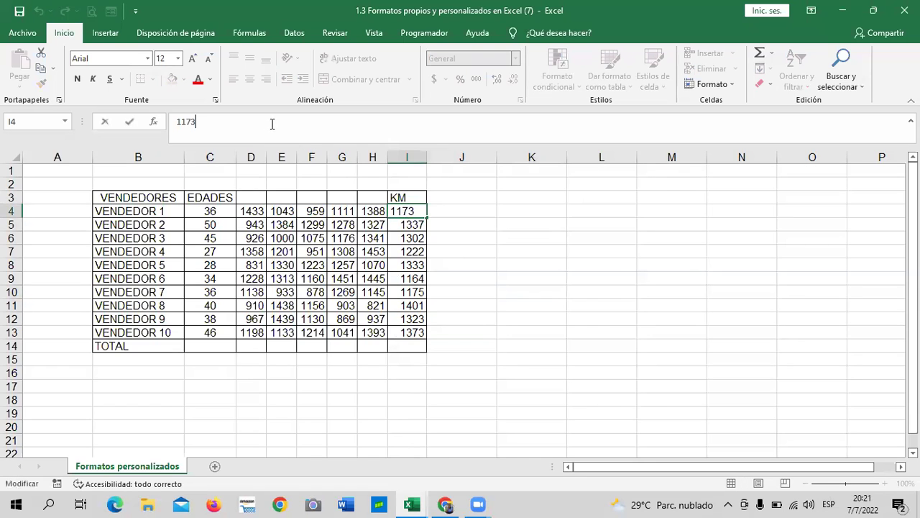
pyautogui.write(' KM')
pyautogui.press('Return')
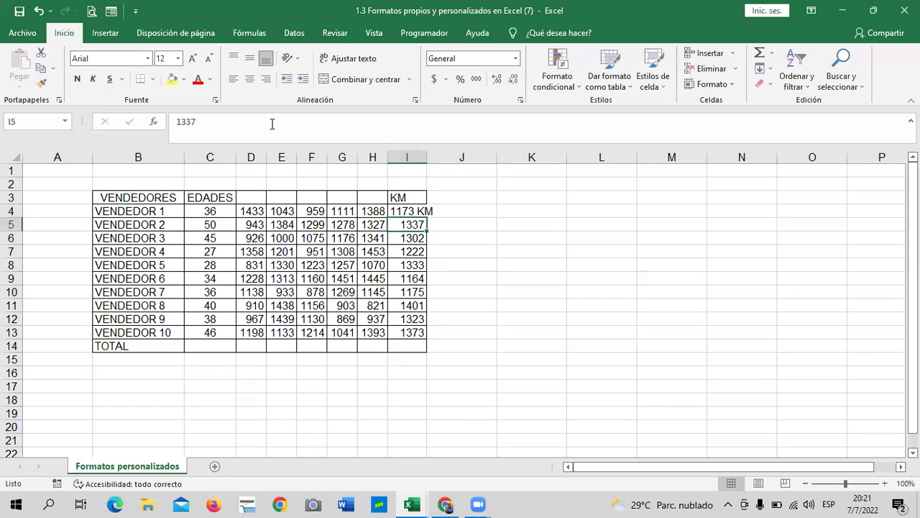
pyautogui.moveTo(427, 157); pyautogui.dragTo(444, 157)
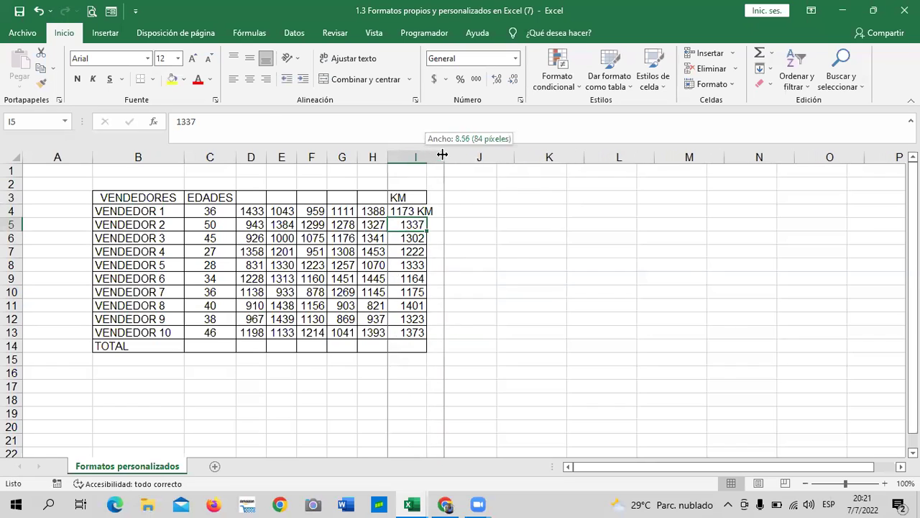
pyautogui.click(542, 266)
# Make I5 read 1337 KM in the formula bar
pyautogui.click(423, 224)
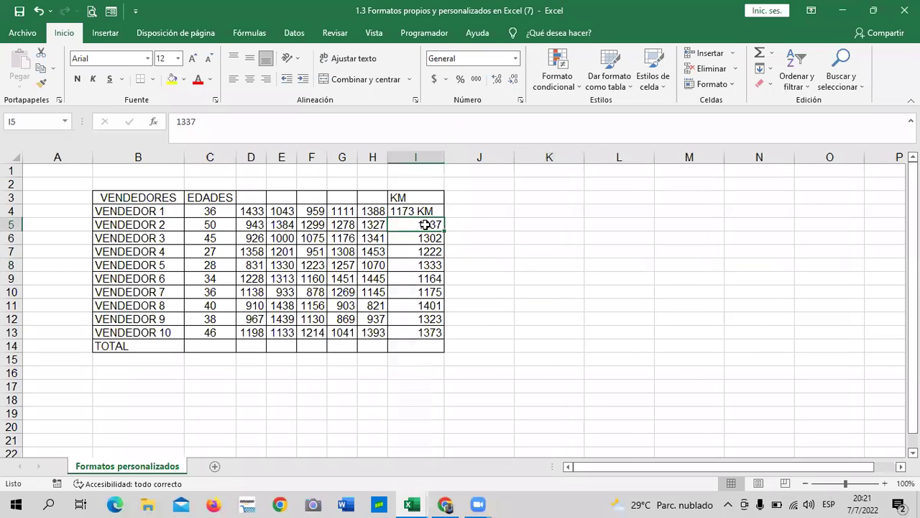
pyautogui.click(317, 130)
pyautogui.write('KM')
pyautogui.press('Return')
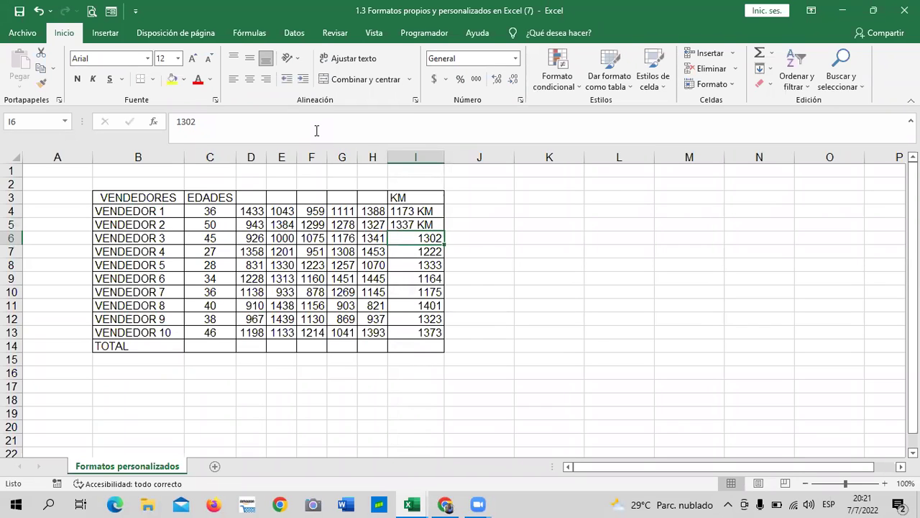
pyautogui.click(638, 280)
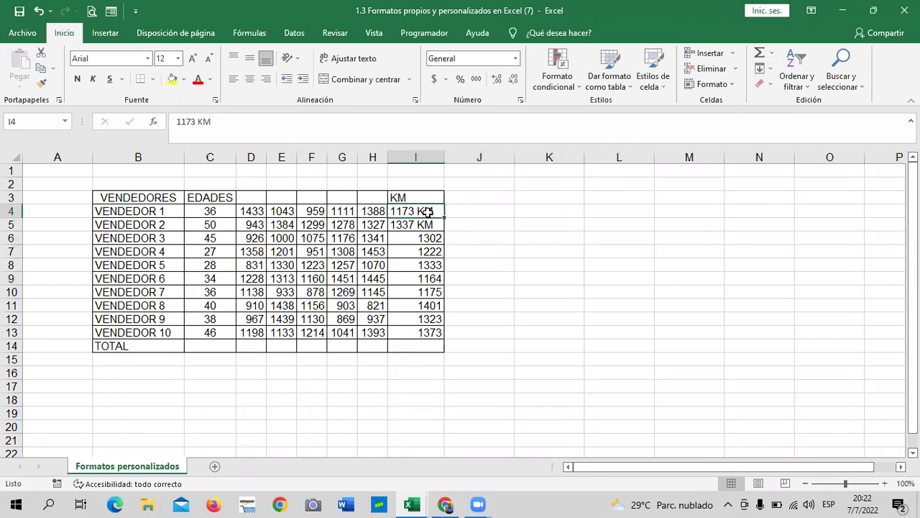
# AutoSum the KM values I4:I14 into the TOTAL row
pyautogui.moveTo(425, 212); pyautogui.dragTo(428, 346)
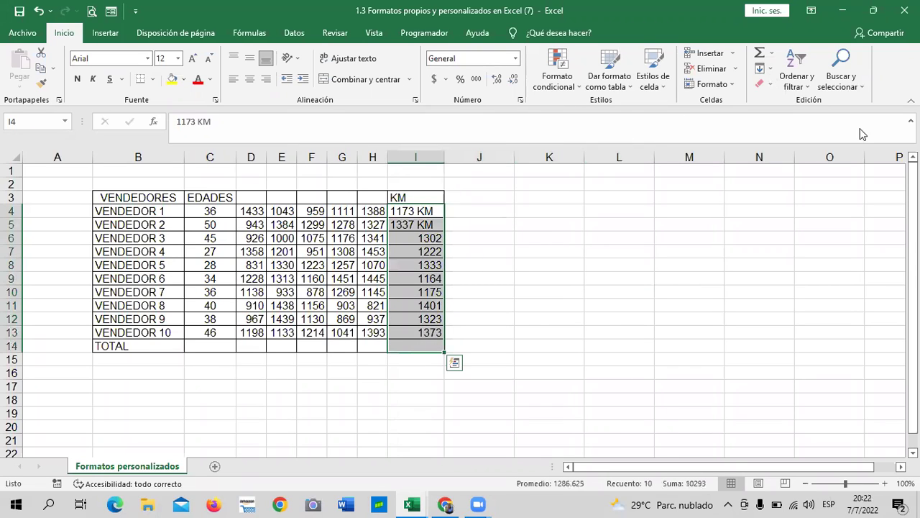
pyautogui.click(760, 53)
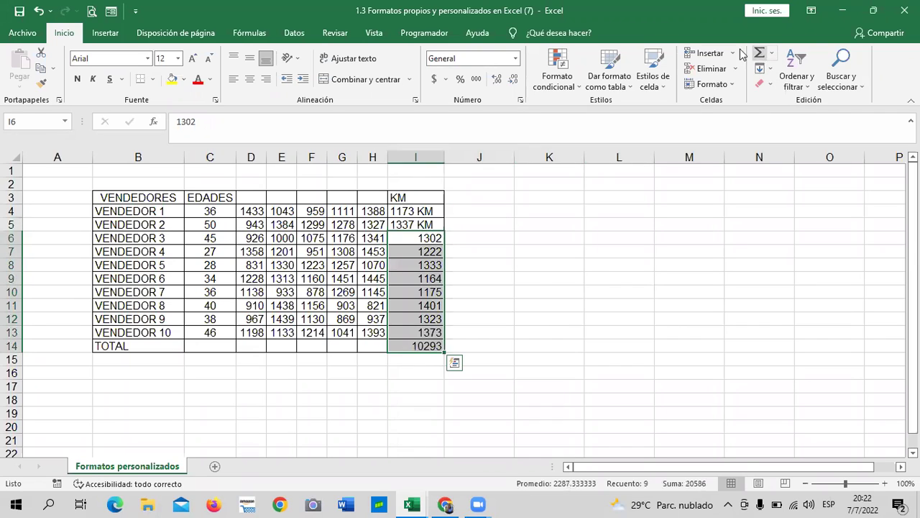
pyautogui.click(539, 279)
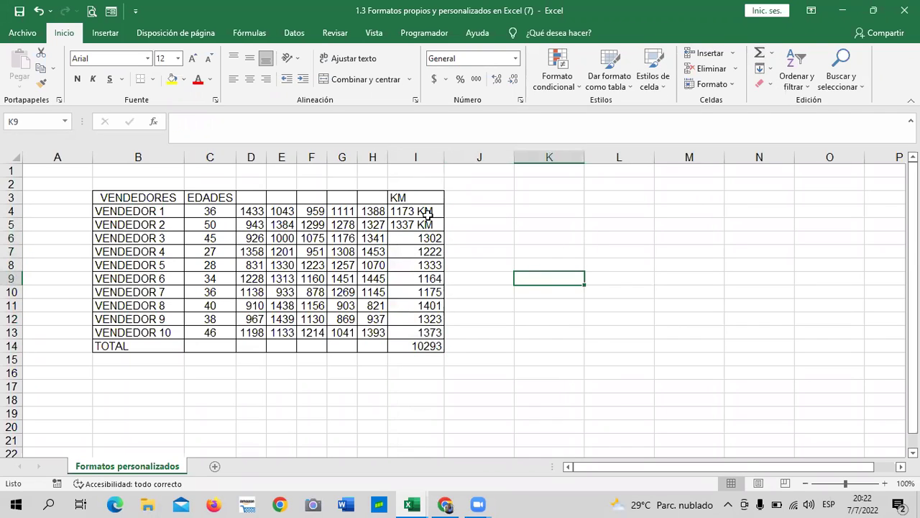
# Inspect I4 and I5, and check I14's formula =SUMA(I6:I13) without changing it
pyautogui.click(406, 211)
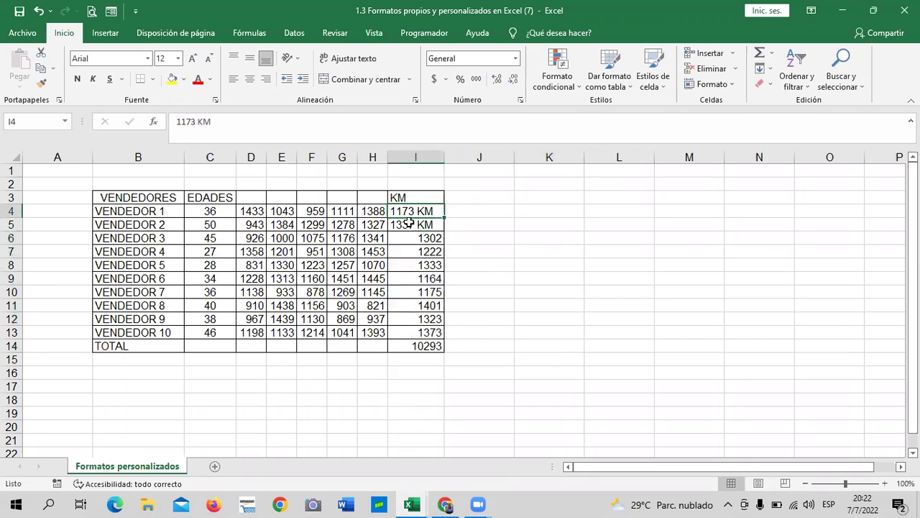
pyautogui.click(407, 222)
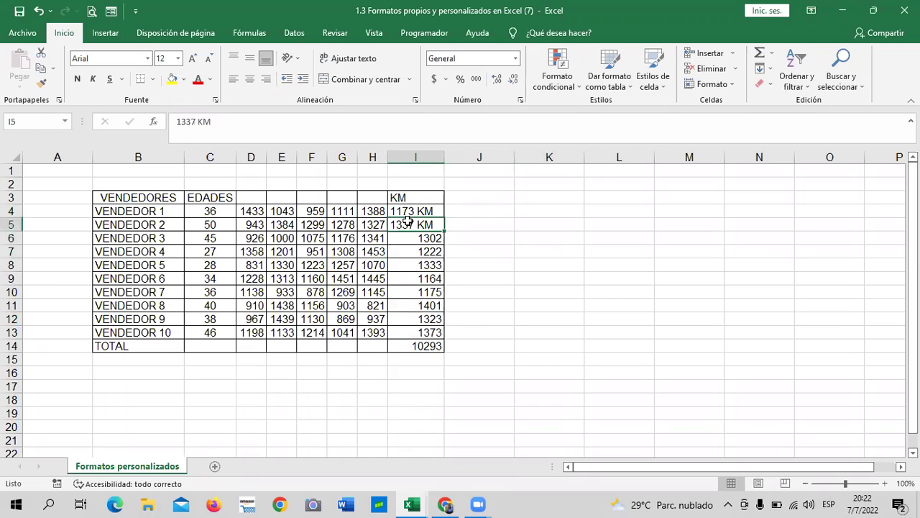
pyautogui.click(508, 261)
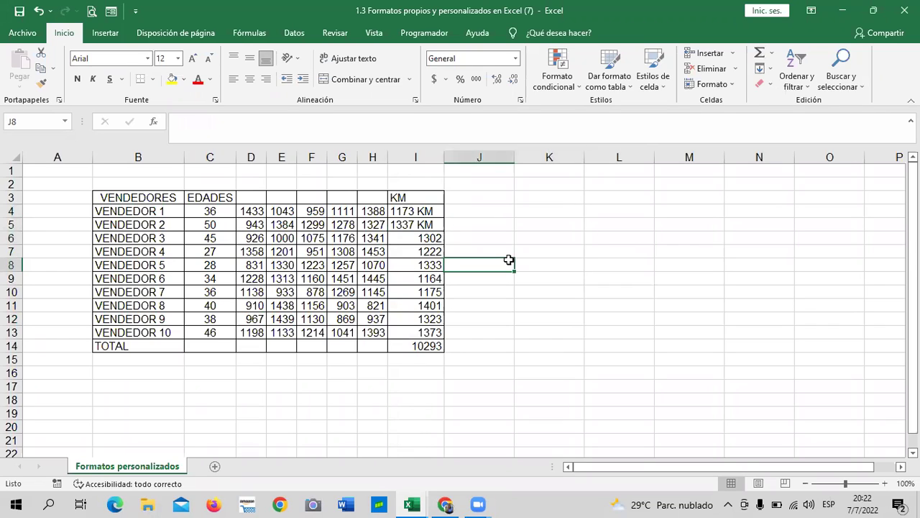
pyautogui.click(400, 350)
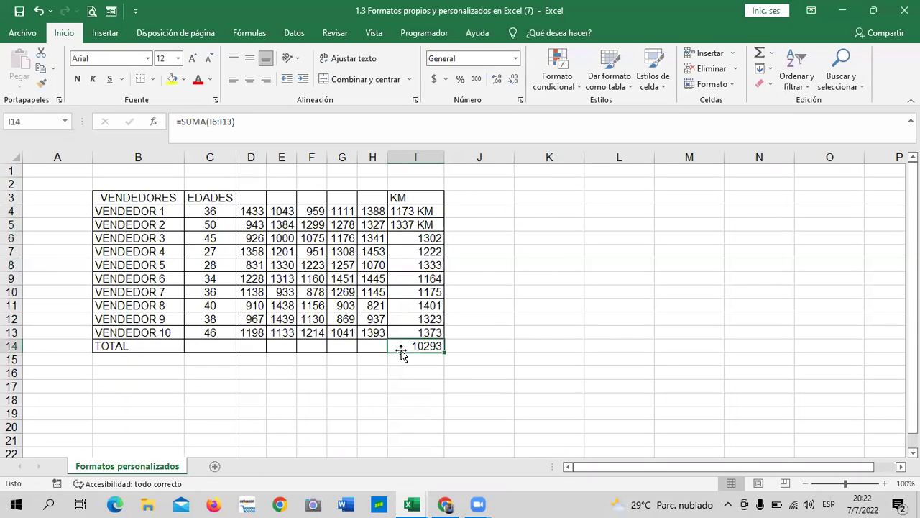
pyautogui.click(284, 119)
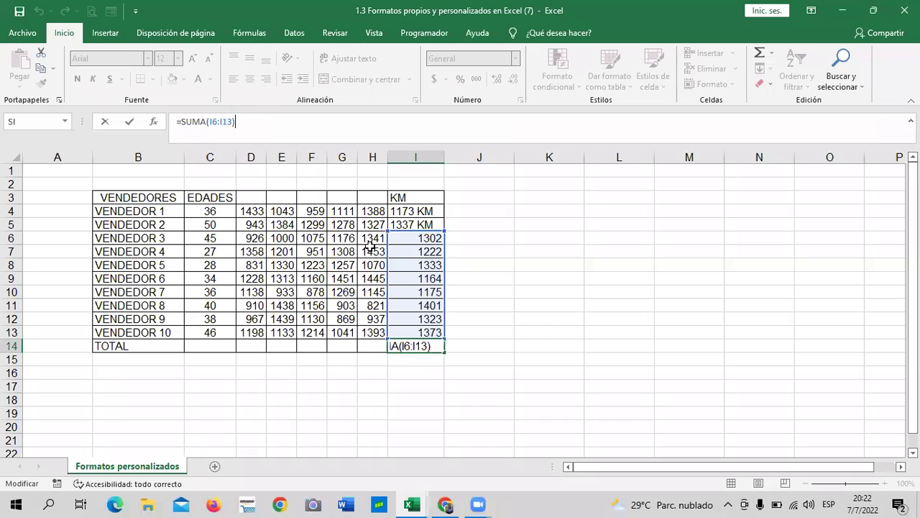
pyautogui.click(11, 238)
pyautogui.click(544, 306)
# Reapply AutoSum over I4:I13, still totalling 10293, then pick cell I4
pyautogui.moveTo(430, 210); pyautogui.dragTo(430, 346)
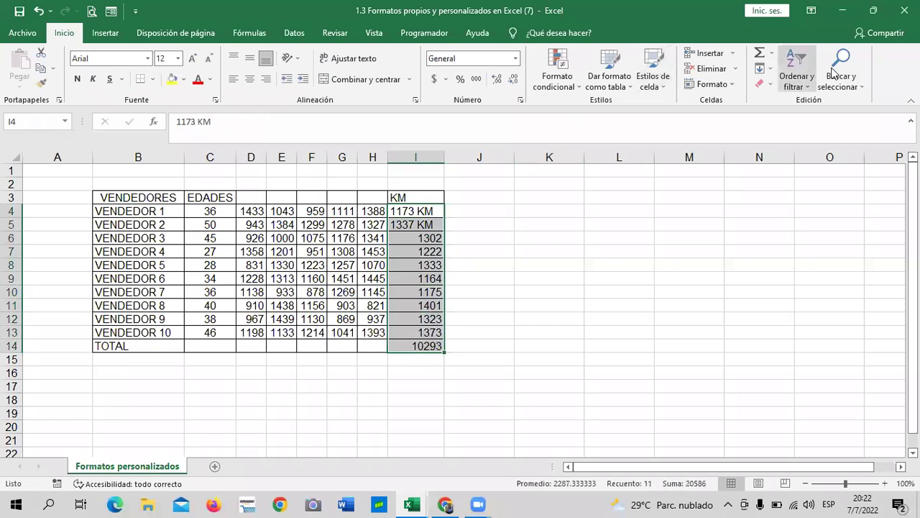
pyautogui.click(760, 54)
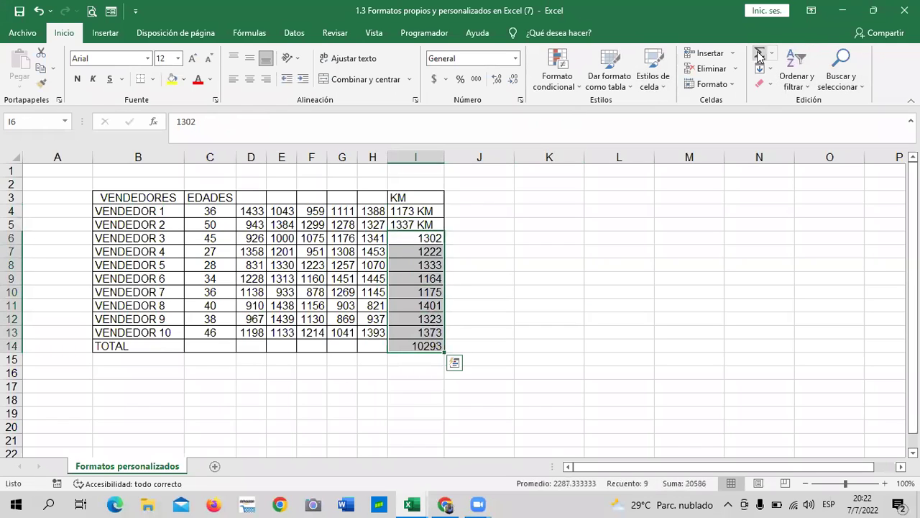
pyautogui.click(597, 277)
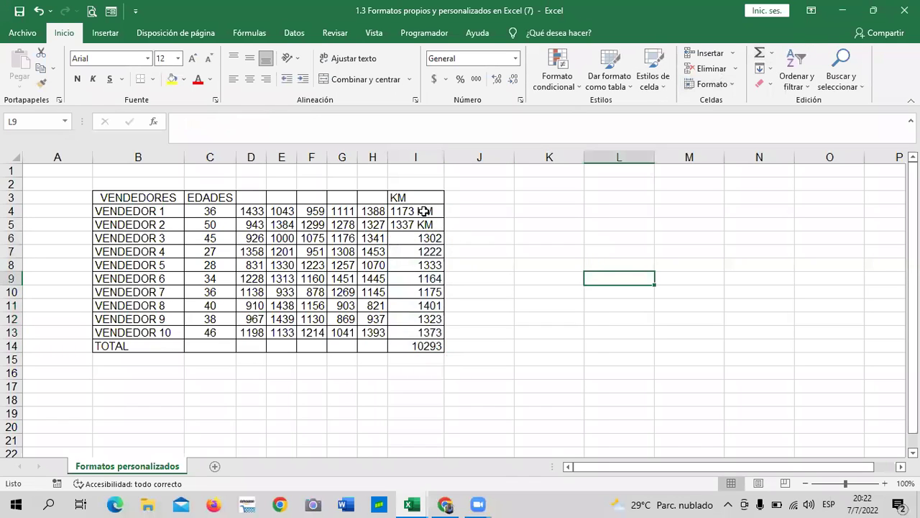
pyautogui.moveTo(424, 210); pyautogui.dragTo(429, 332)
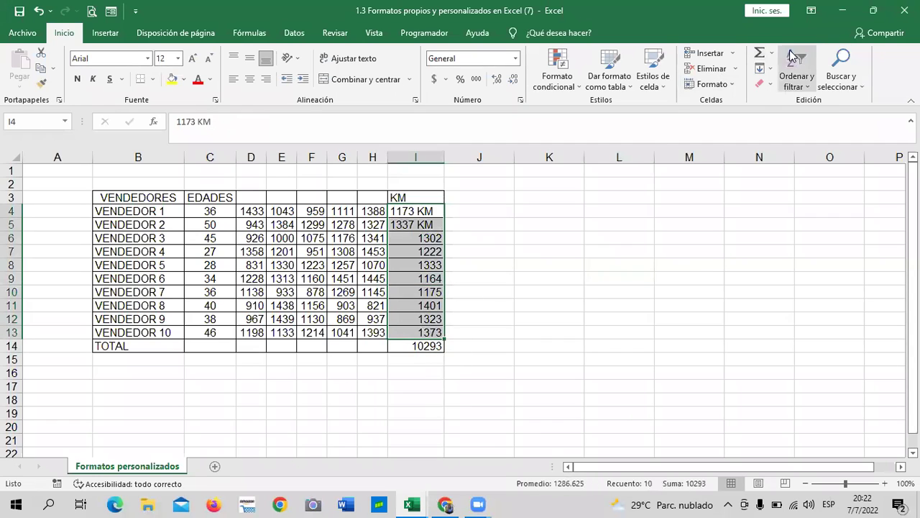
pyautogui.click(759, 54)
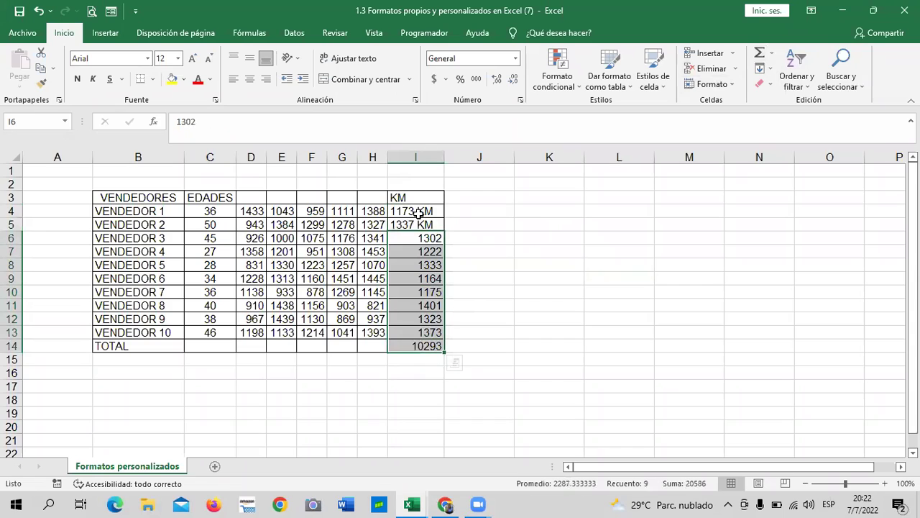
pyautogui.click(582, 293)
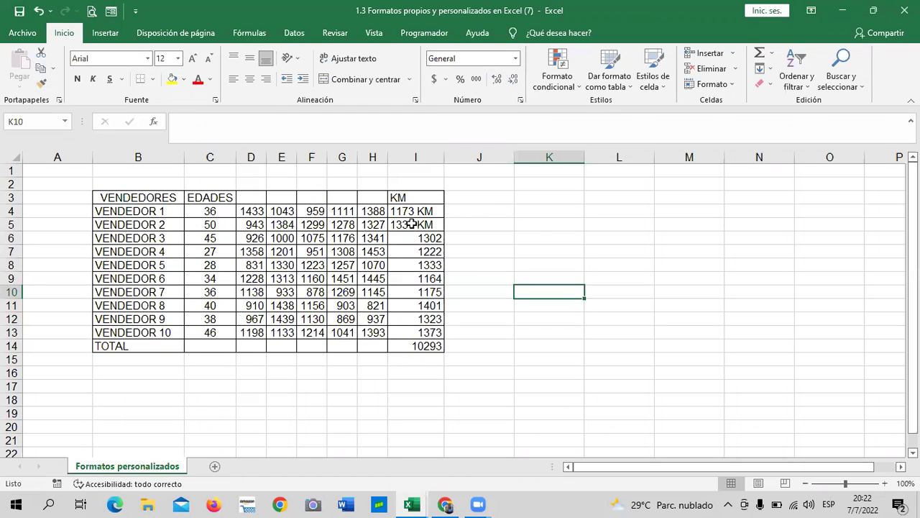
pyautogui.click(537, 234)
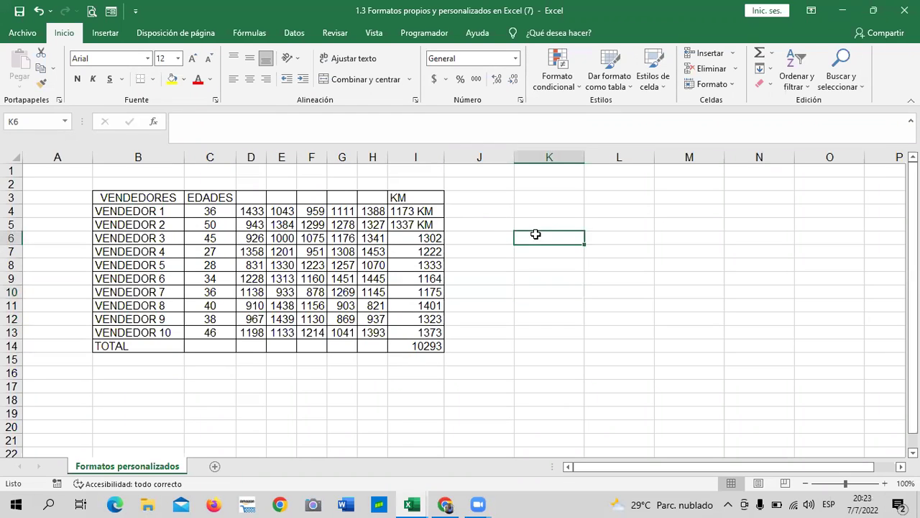
pyautogui.click(414, 210)
# Strip the KM suffix so I4 and I5 hold plain numbers 1173 and 1337
pyautogui.tripleClick(302, 117)
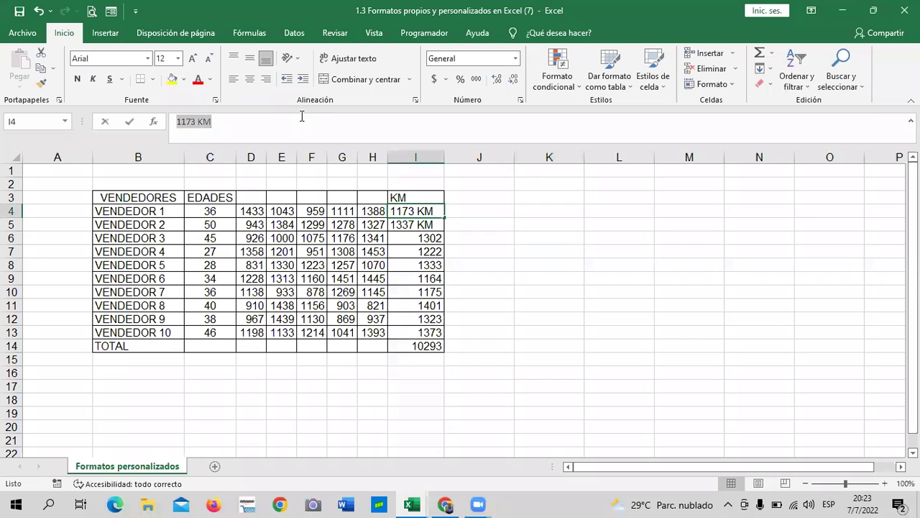
pyautogui.click(305, 120)
pyautogui.press('BackSpace')
pyautogui.press('BackSpace')
pyautogui.press('BackSpace')
pyautogui.press('Return')
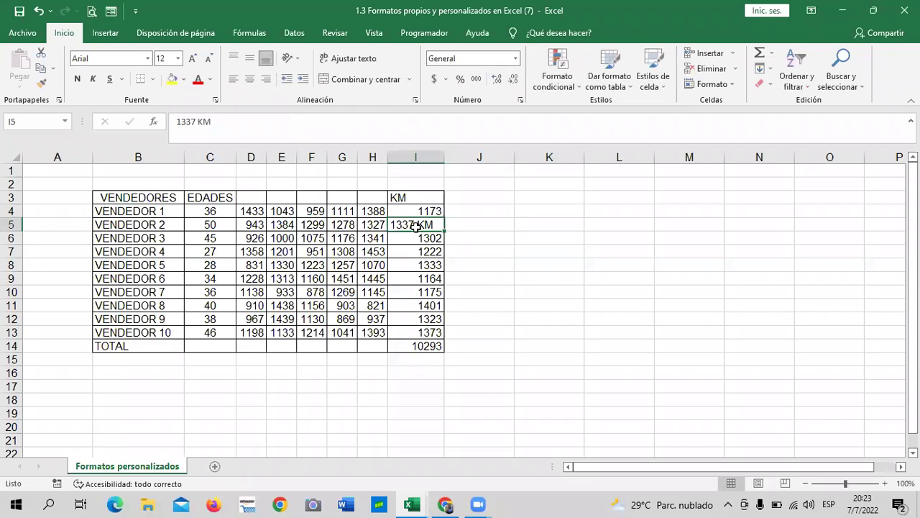
pyautogui.click(324, 120)
pyautogui.press('BackSpace')
pyautogui.press('BackSpace')
pyautogui.press('BackSpace')
pyautogui.press('Return')
pyautogui.click(502, 334)
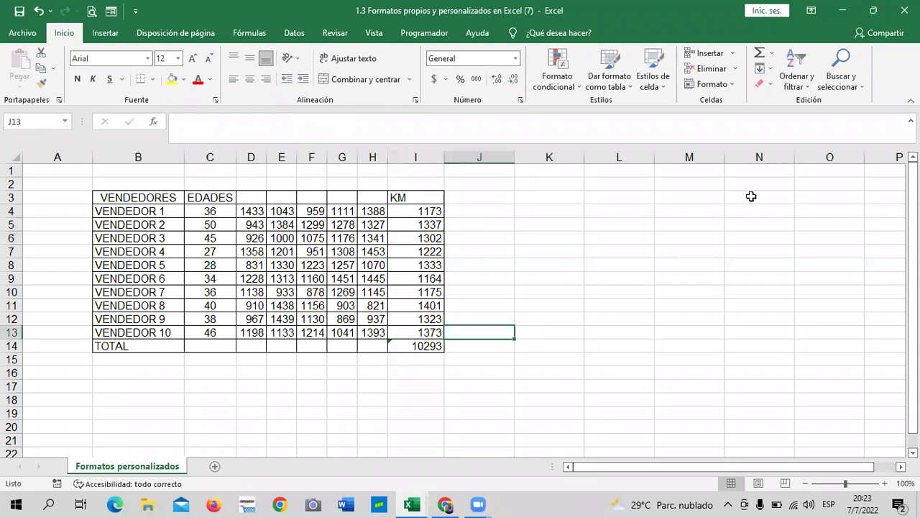
# Review the KM range I4:I13 and the existing formula in I14
pyautogui.moveTo(417, 210); pyautogui.dragTo(442, 328)
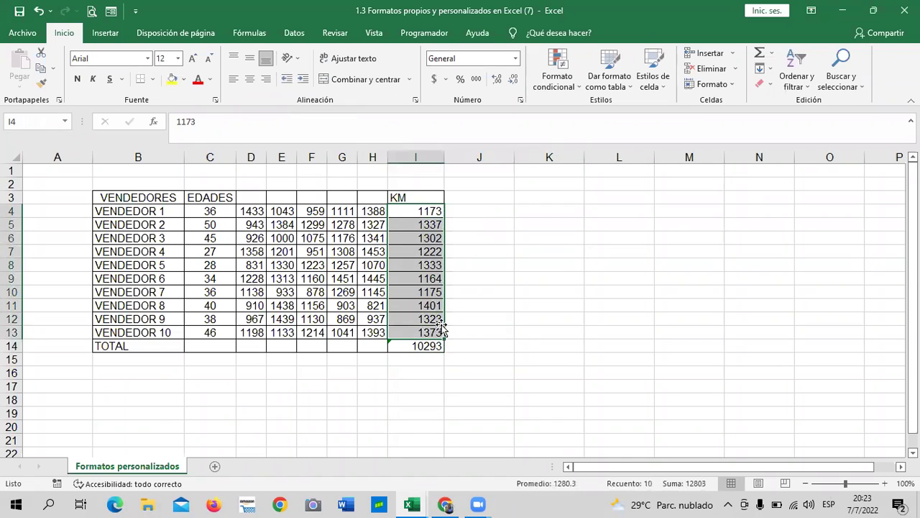
pyautogui.click(501, 331)
pyautogui.click(417, 346)
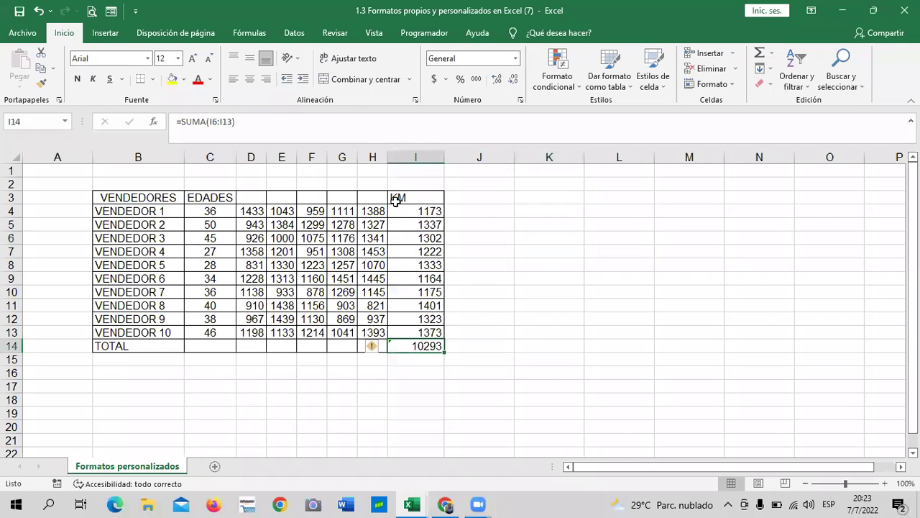
pyautogui.press('F2')
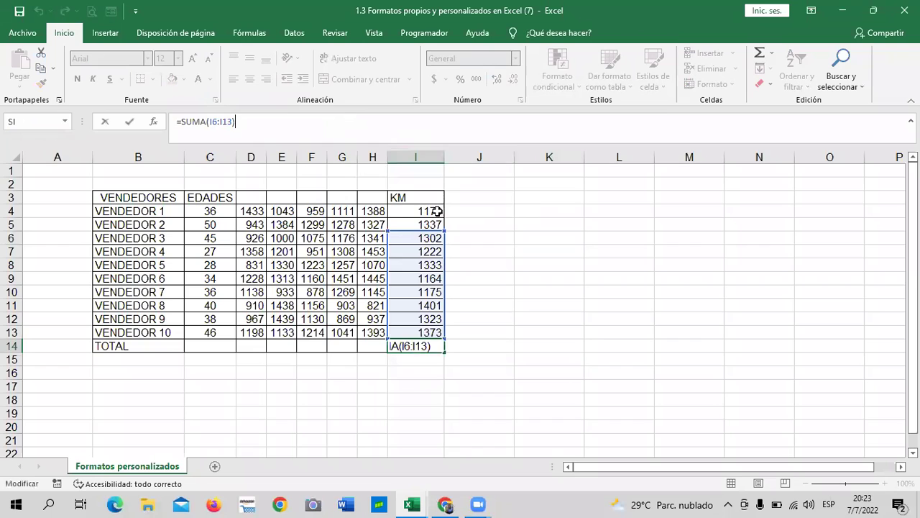
pyautogui.click(535, 212)
# Total I4:I13 in I14 as =SUMA(I4:I13), giving 12803
pyautogui.moveTo(426, 211); pyautogui.dragTo(432, 332)
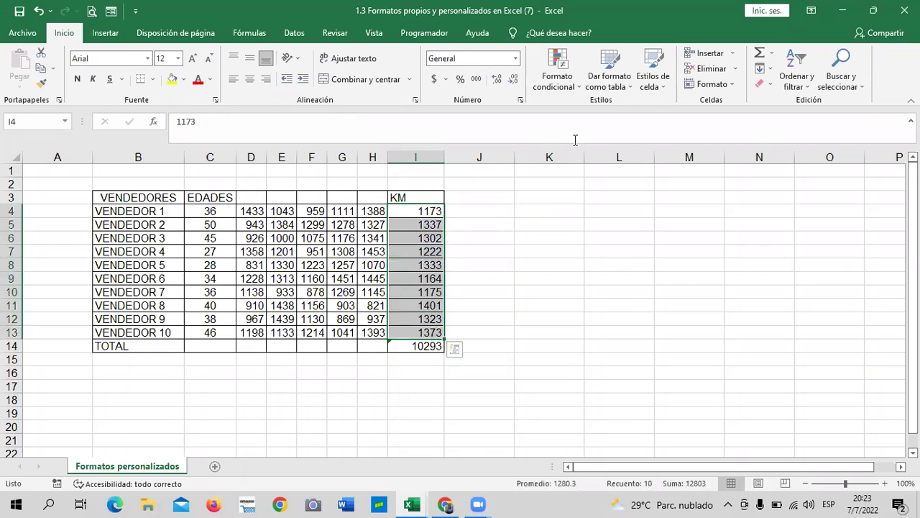
pyautogui.click(759, 53)
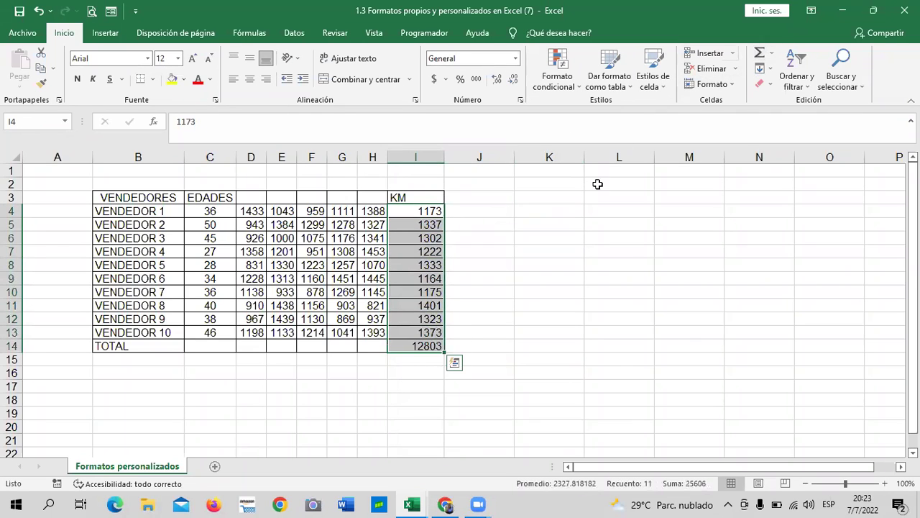
pyautogui.click(584, 268)
pyautogui.click(424, 346)
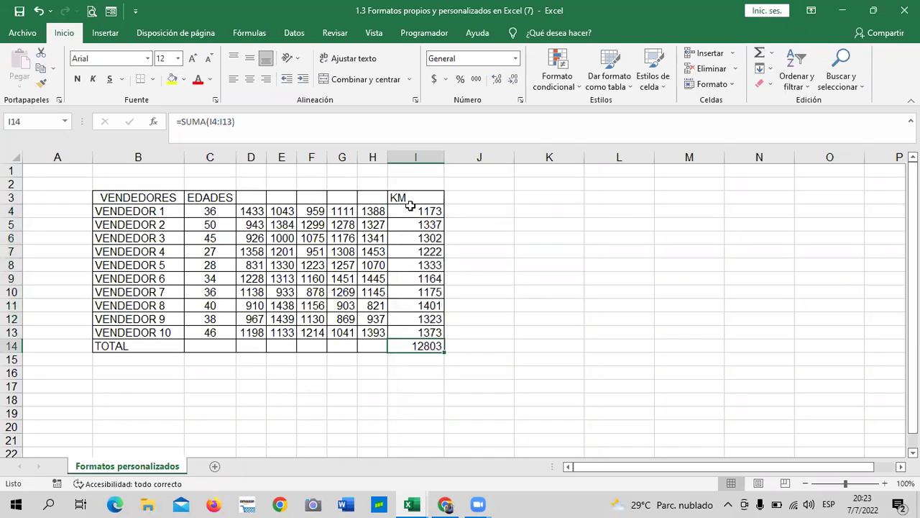
pyautogui.click(400, 118)
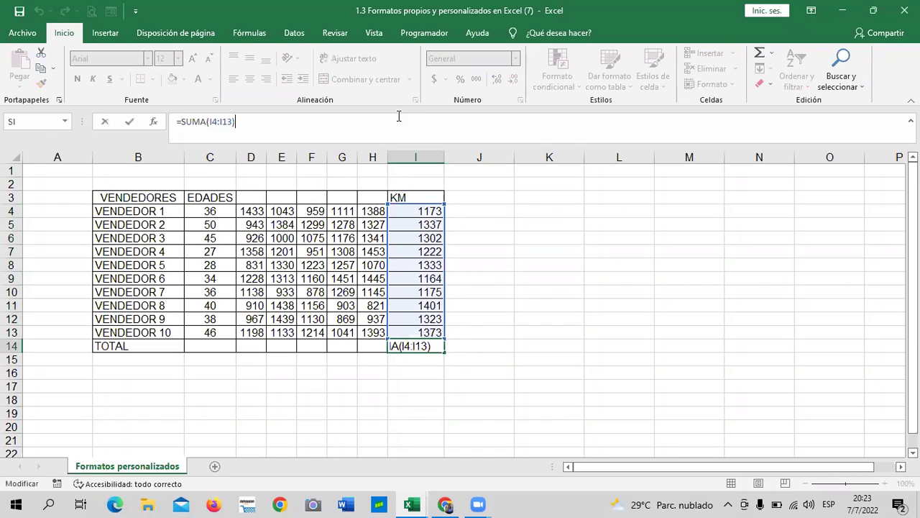
pyautogui.click(527, 311)
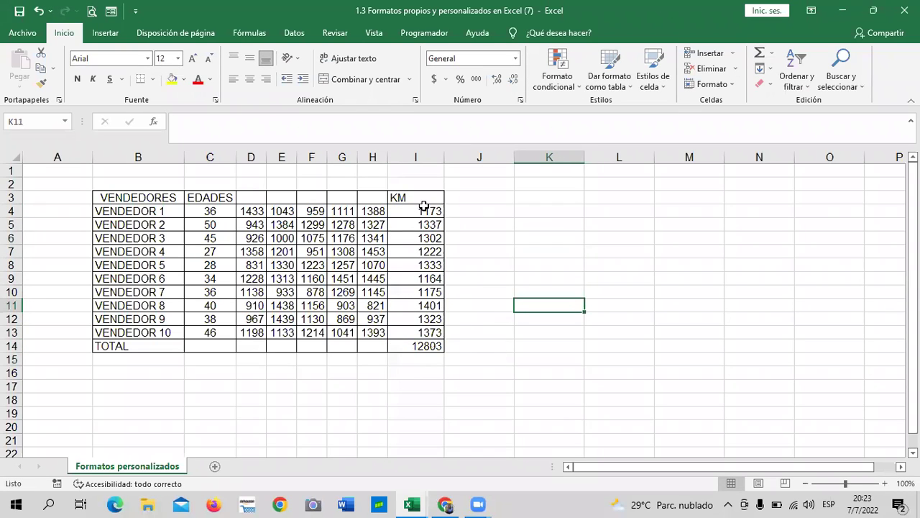
pyautogui.moveTo(428, 211); pyautogui.dragTo(430, 333)
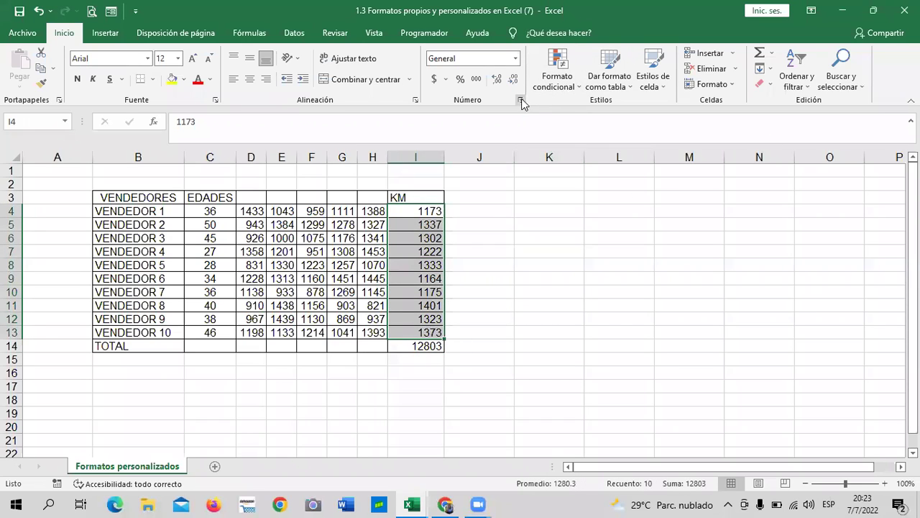
# Open Más formatos de número from the number format list
pyautogui.click(517, 58)
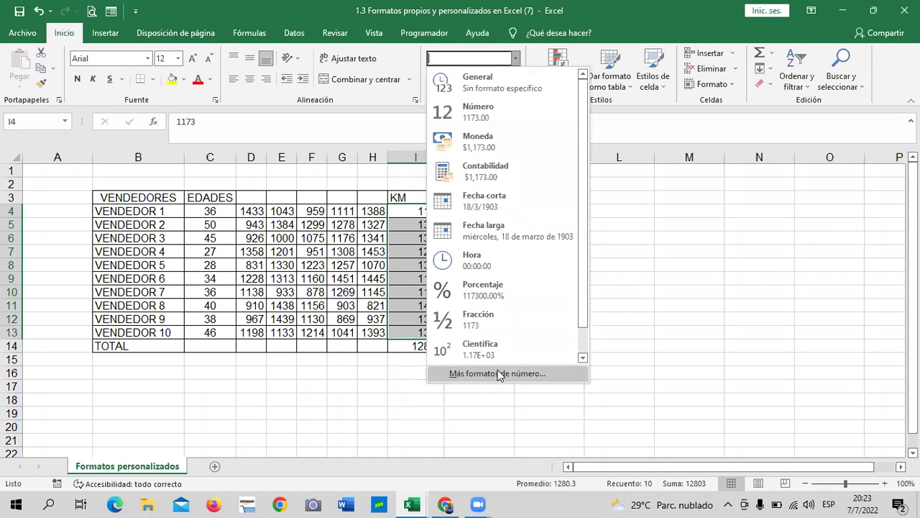
pyautogui.click(483, 90)
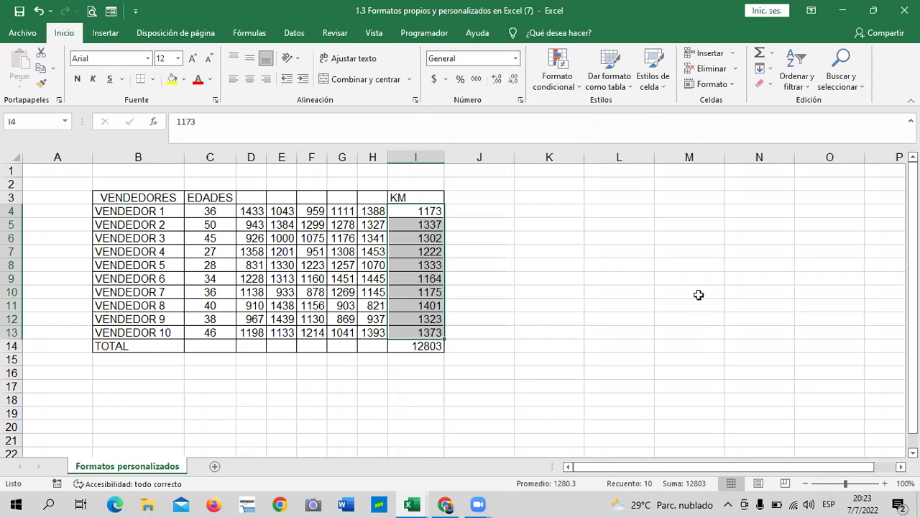
pyautogui.click(517, 59)
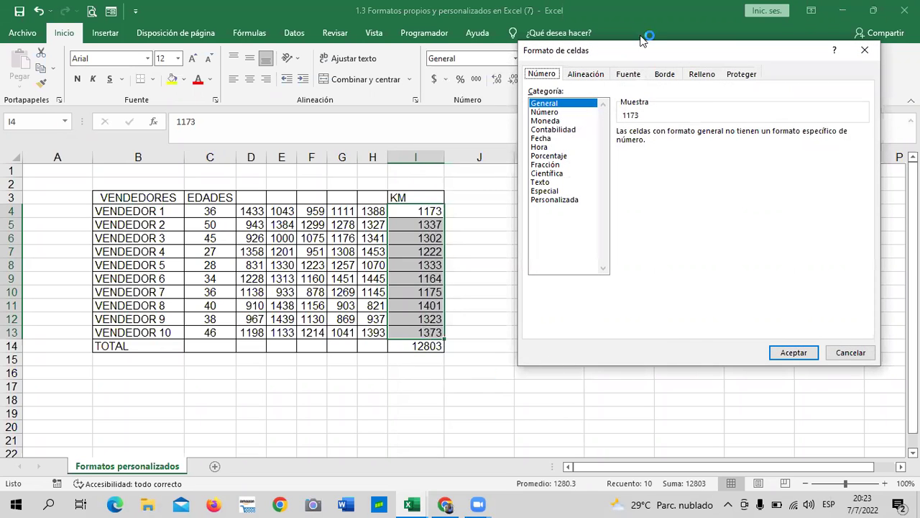
pyautogui.moveTo(738, 55); pyautogui.dragTo(418, 84)
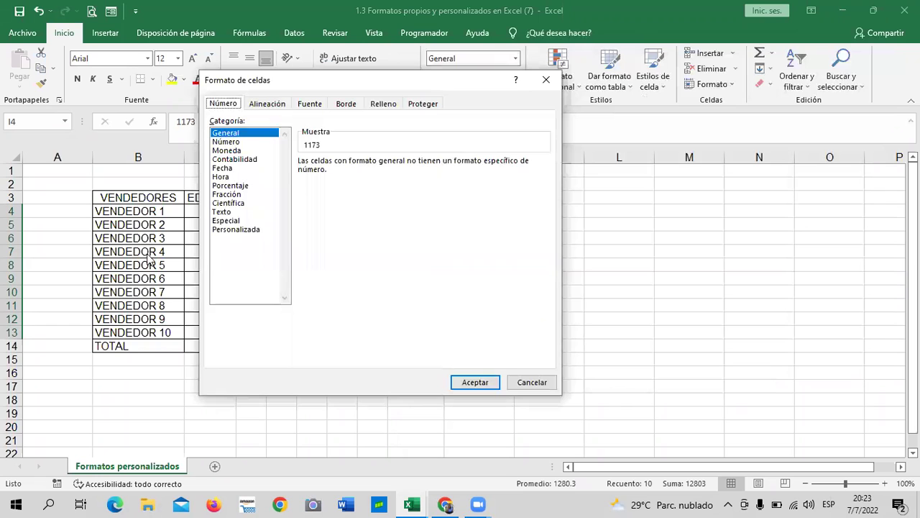
pyautogui.moveTo(373, 85); pyautogui.dragTo(690, 94)
# Apply the custom Personalizada format 0.00 "KM" to I4:I13
pyautogui.click(289, 225)
pyautogui.click(584, 207)
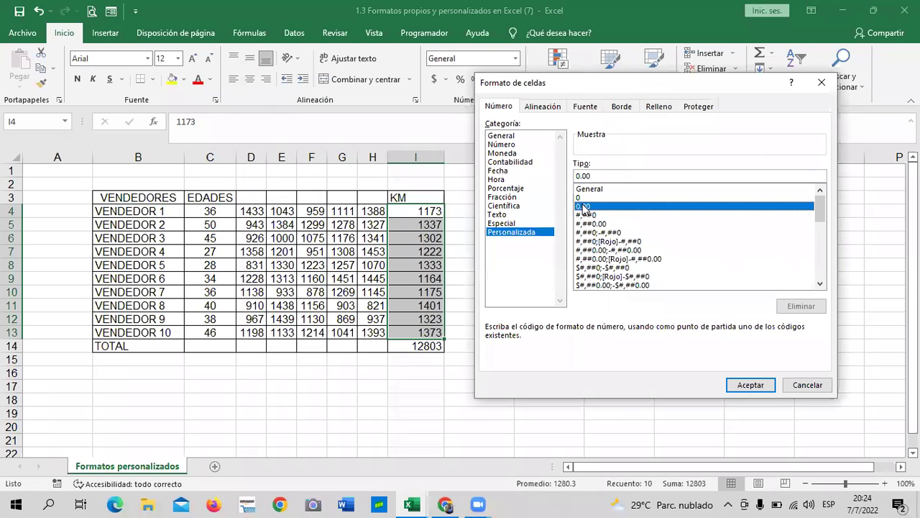
pyautogui.click(582, 198)
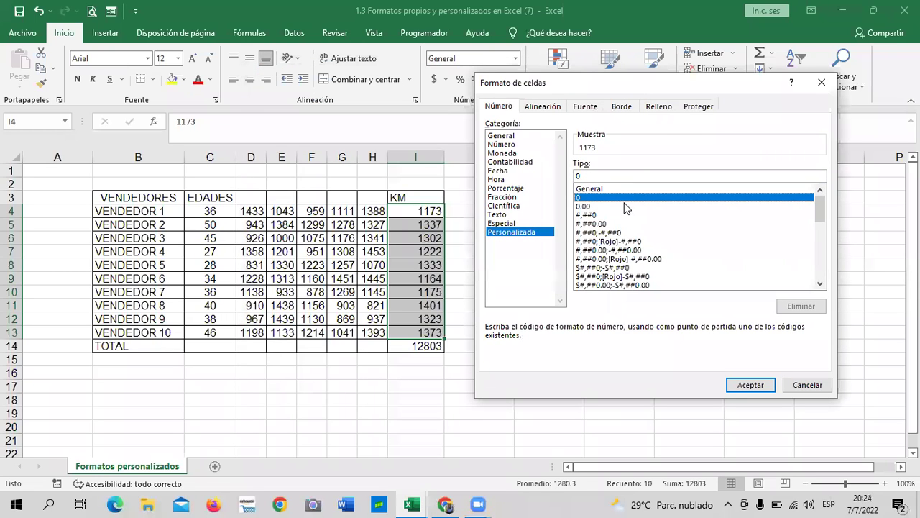
pyautogui.moveTo(822, 214); pyautogui.dragTo(824, 281)
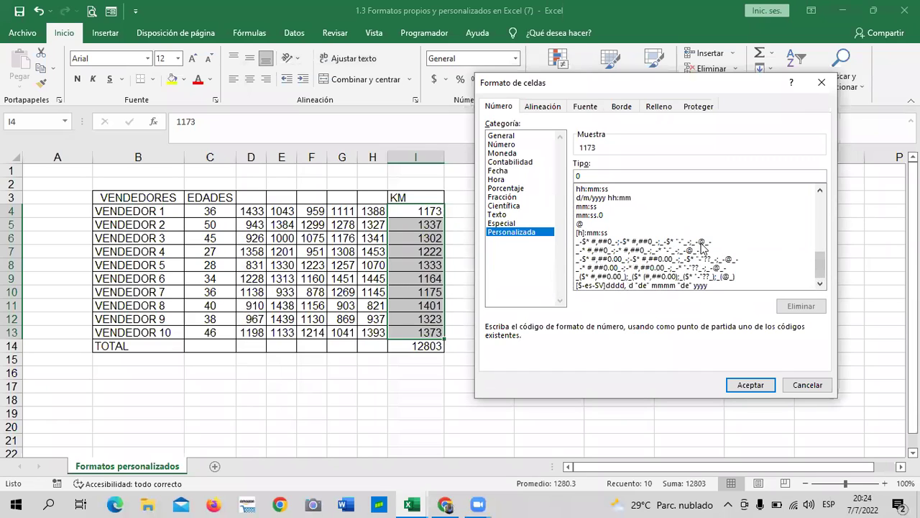
pyautogui.moveTo(818, 266); pyautogui.dragTo(816, 205)
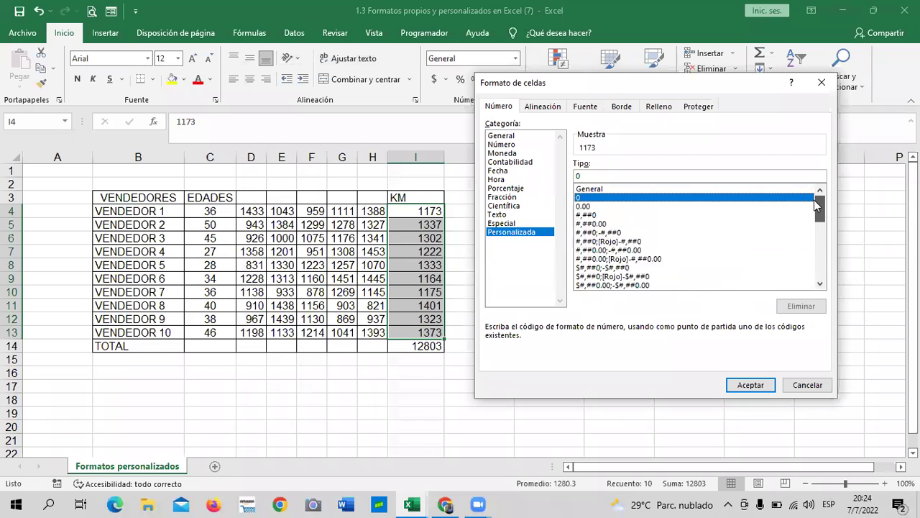
pyautogui.click(582, 206)
pyautogui.click(616, 174)
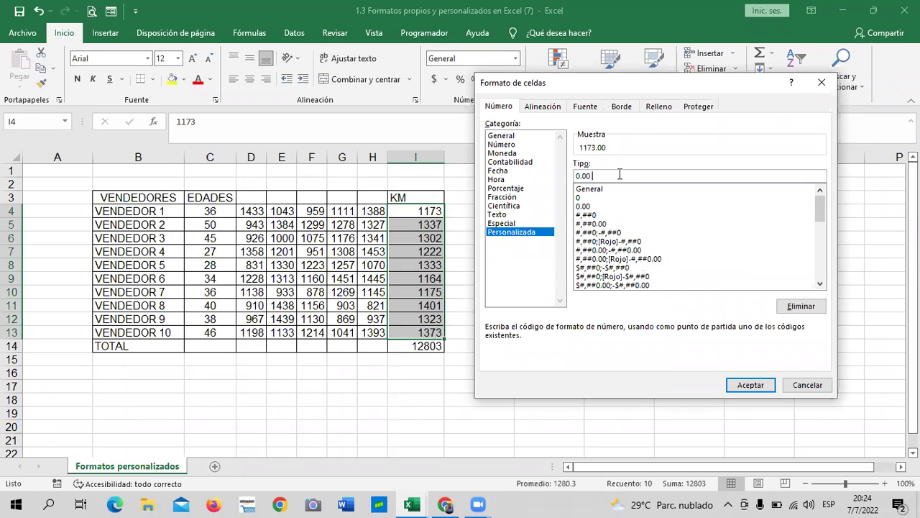
pyautogui.write('"KM"')
pyautogui.click(745, 382)
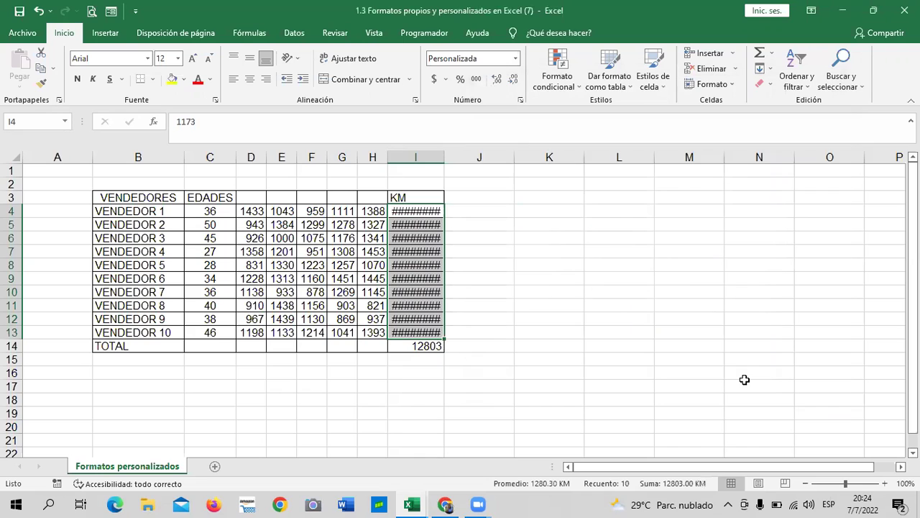
# Widen column I until values like 1173.00 KM display instead of ####
pyautogui.moveTo(444, 158); pyautogui.dragTo(467, 158)
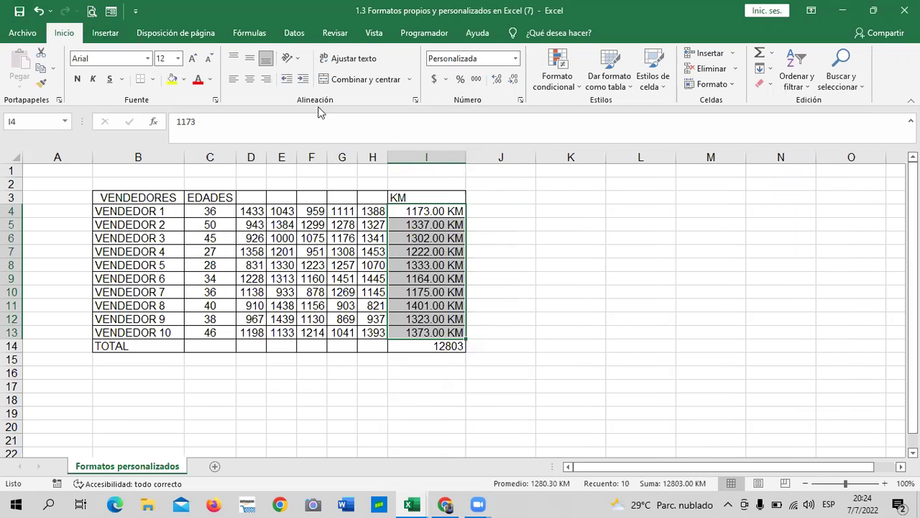
pyautogui.moveTo(466, 157); pyautogui.dragTo(446, 158)
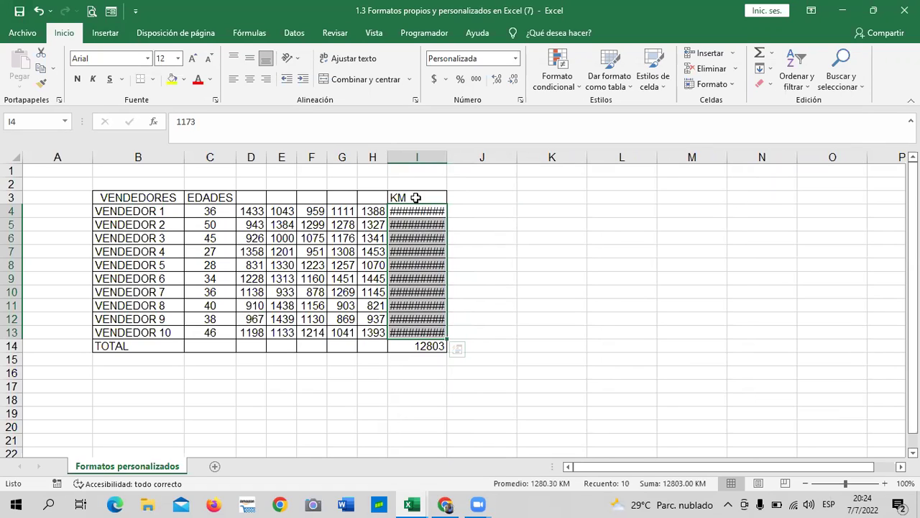
pyautogui.moveTo(446, 156); pyautogui.dragTo(461, 156)
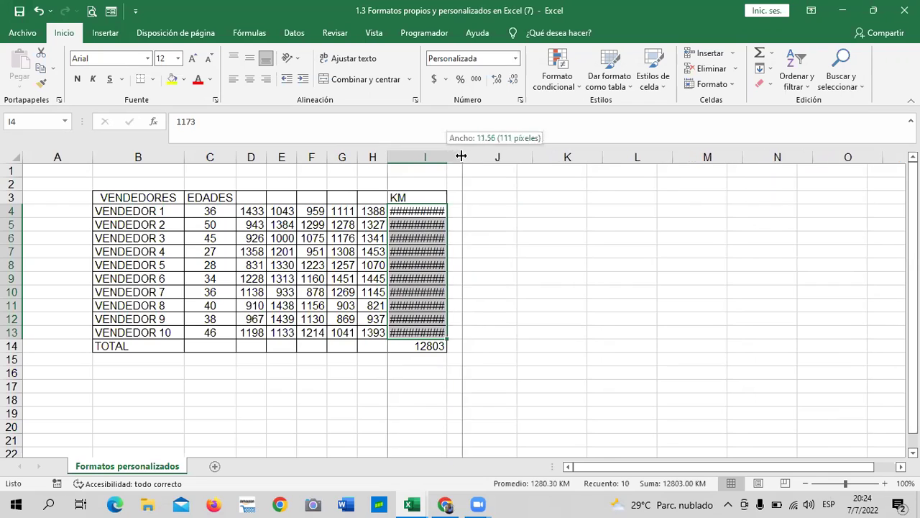
pyautogui.click(528, 304)
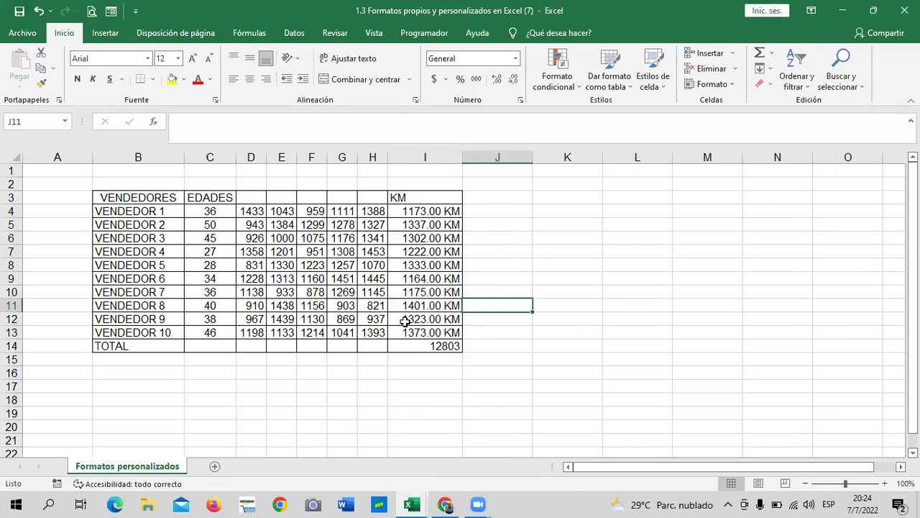
# Centre the KM heading in I3 with Centrar
pyautogui.click(429, 198)
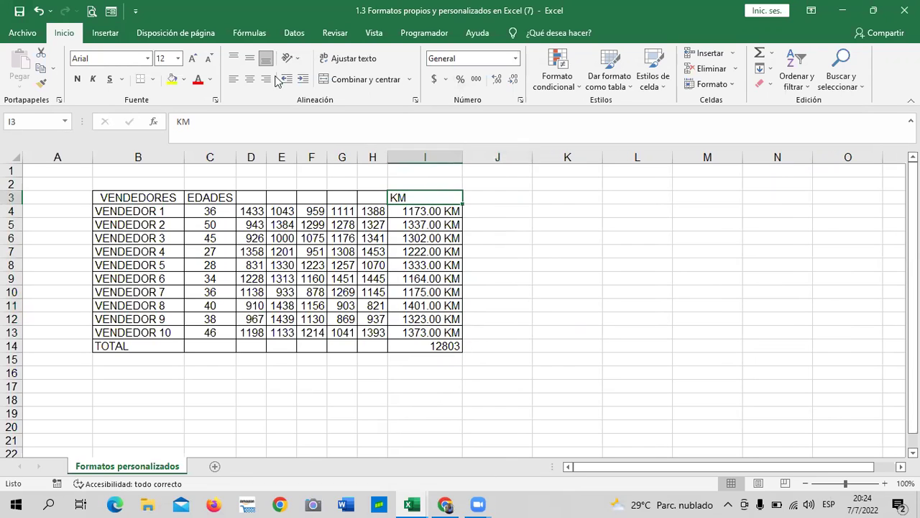
pyautogui.click(249, 79)
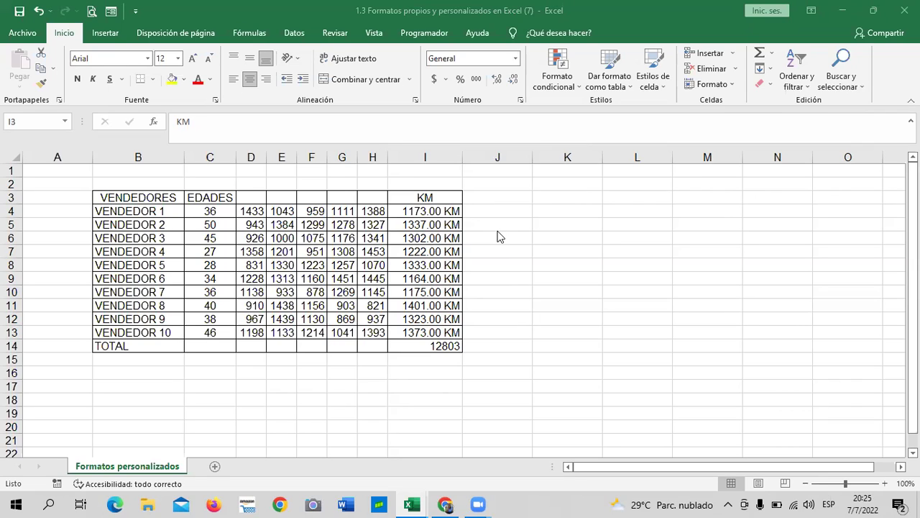
pyautogui.click(428, 344)
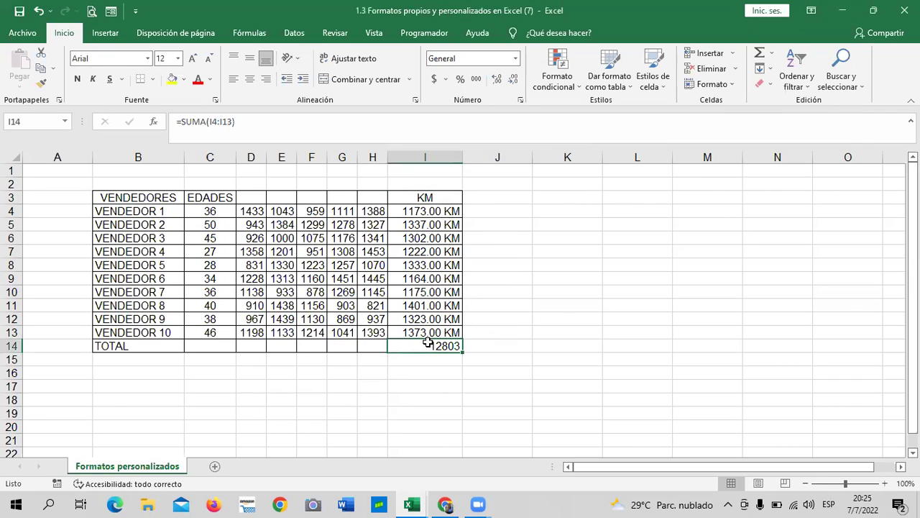
# Select the KM values with the total, I4:I14, then click off to empty cells
pyautogui.click(561, 308)
pyautogui.moveTo(429, 213); pyautogui.dragTo(432, 333)
pyautogui.hotkey('shift', 'Down')
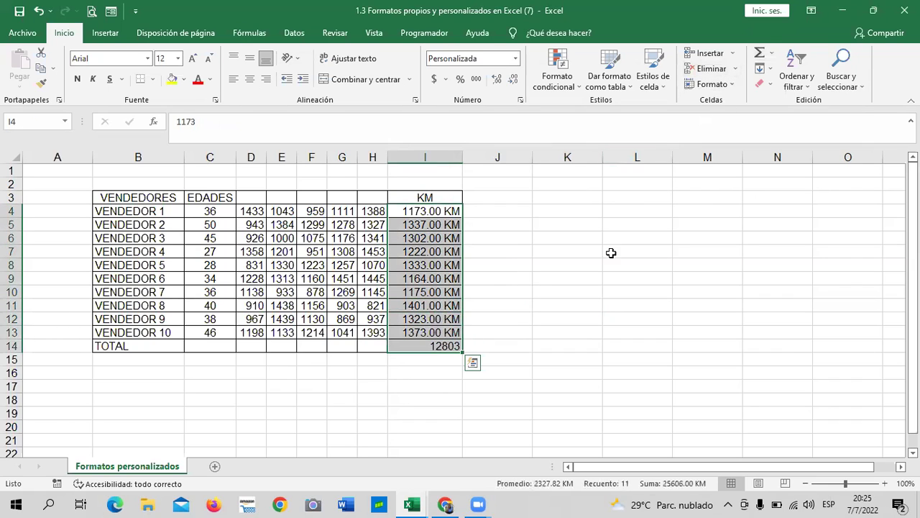
pyautogui.moveTo(611, 254); pyautogui.dragTo(604, 258)
pyautogui.moveTo(520, 287); pyautogui.dragTo(517, 281)
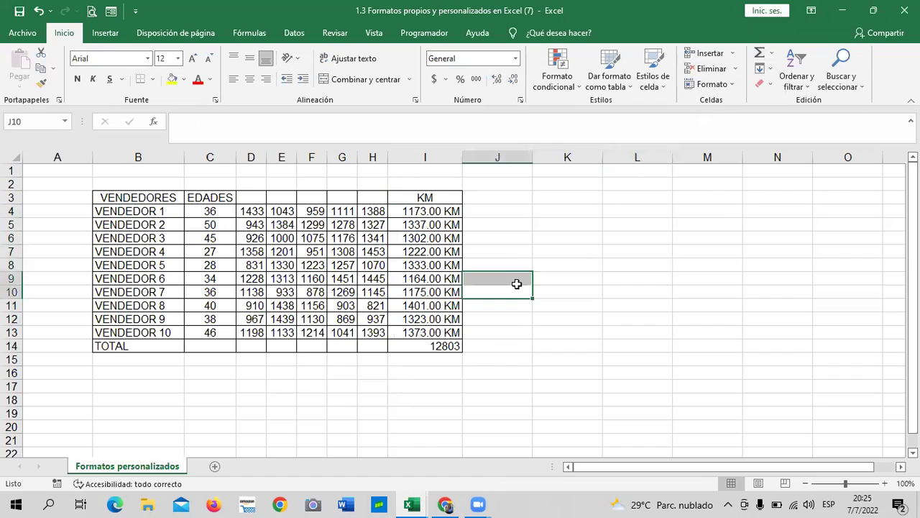
pyautogui.click(557, 238)
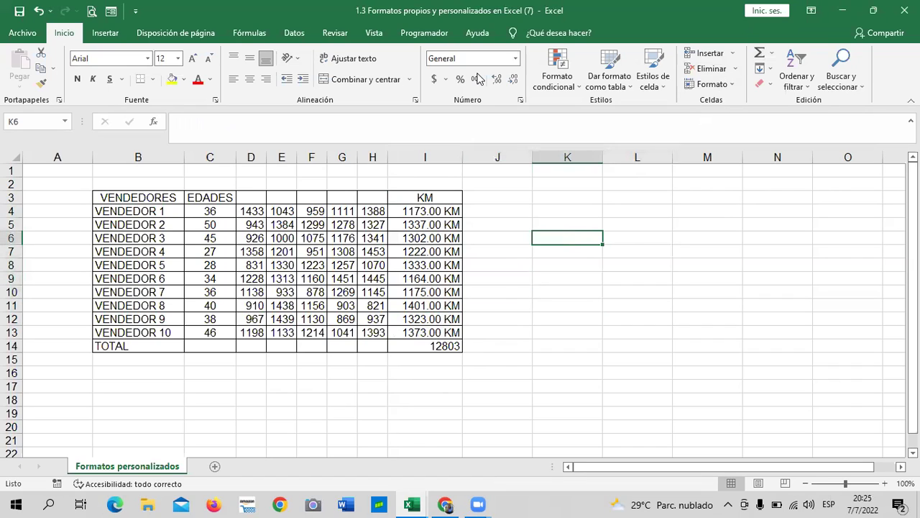
pyautogui.click(550, 356)
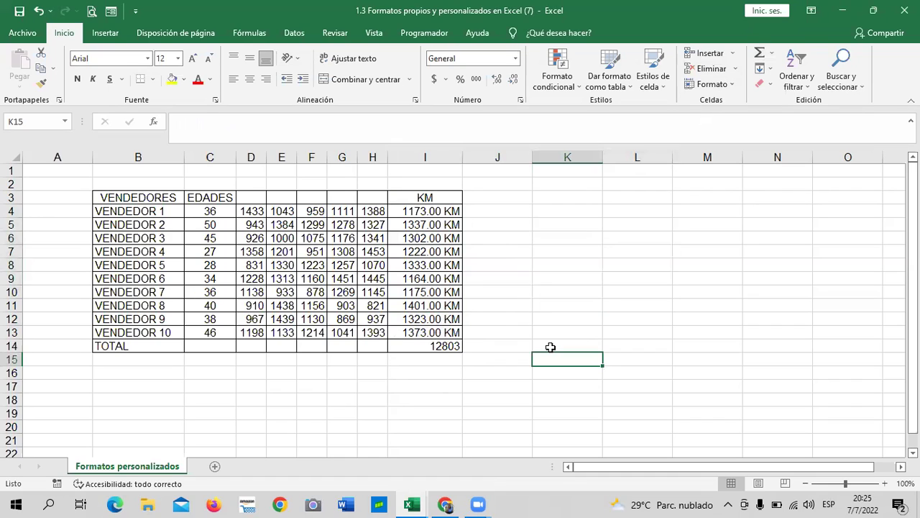
pyautogui.click(524, 299)
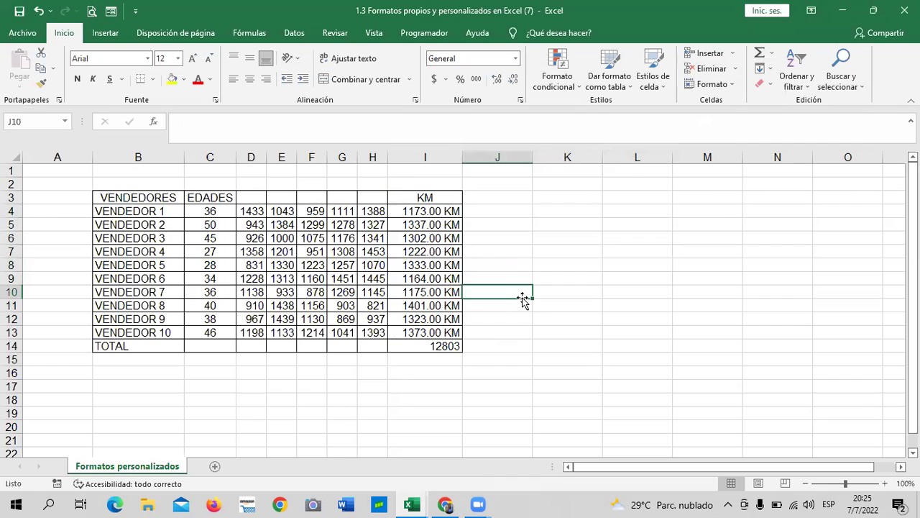
# Narrow column H to a width of 5.44 so its numbers fit snugly
pyautogui.moveTo(388, 156); pyautogui.dragTo(412, 151)
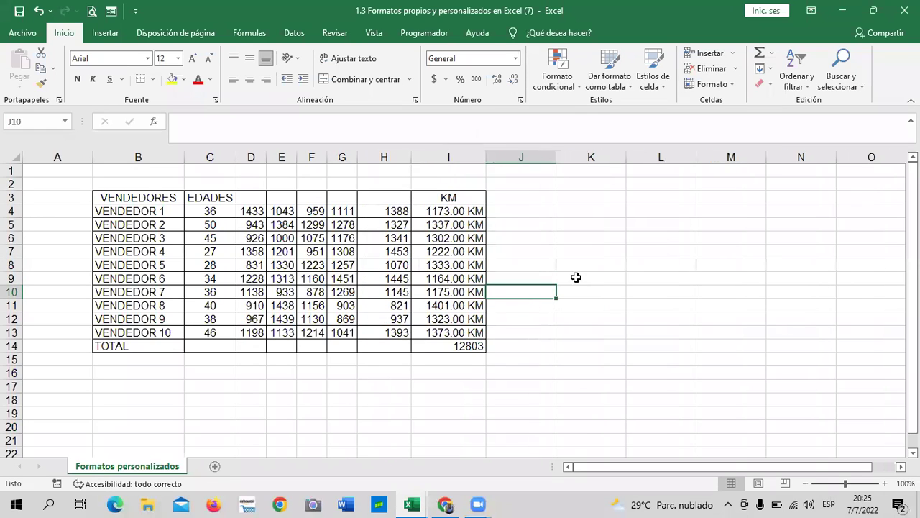
pyautogui.click(613, 315)
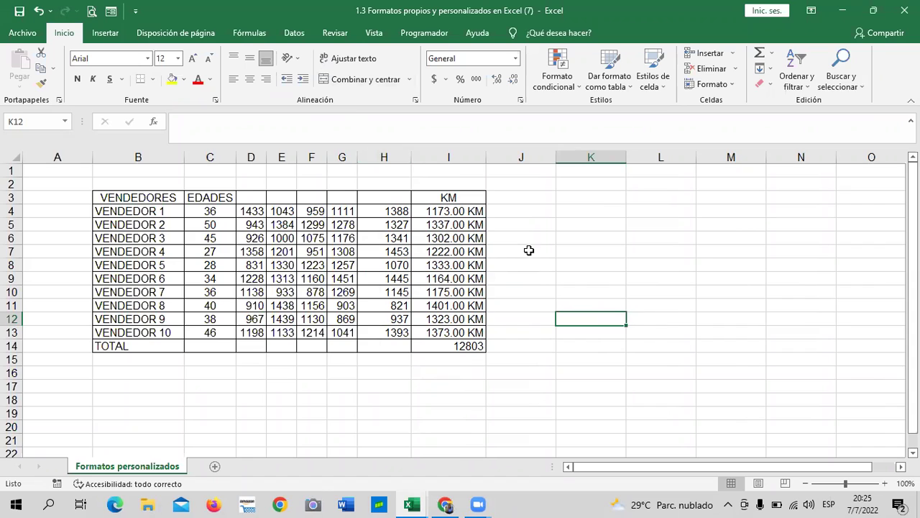
pyautogui.click(576, 306)
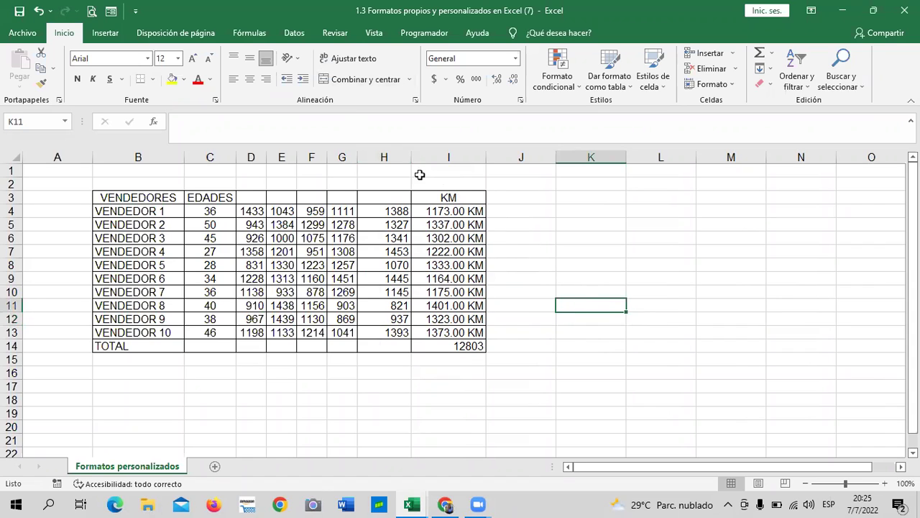
pyautogui.moveTo(411, 157); pyautogui.dragTo(395, 158)
pyautogui.click(634, 249)
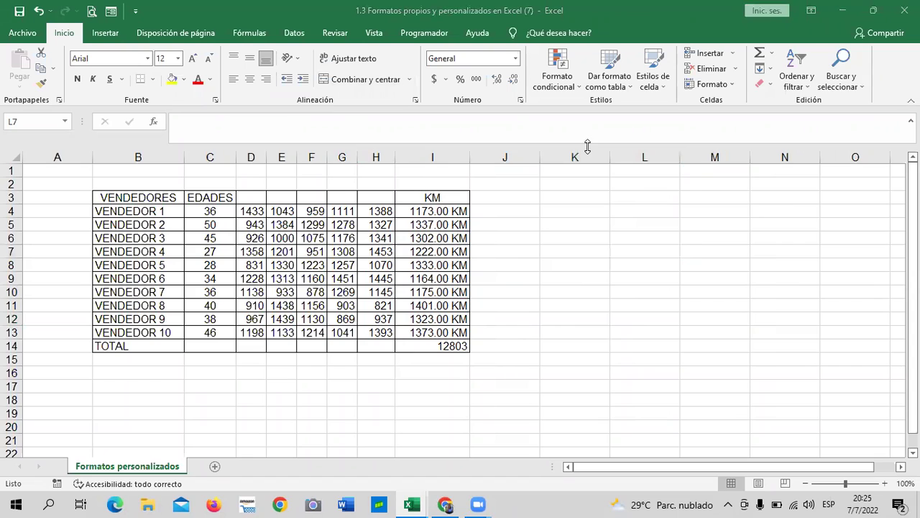
pyautogui.moveTo(507, 197); pyautogui.dragTo(512, 343)
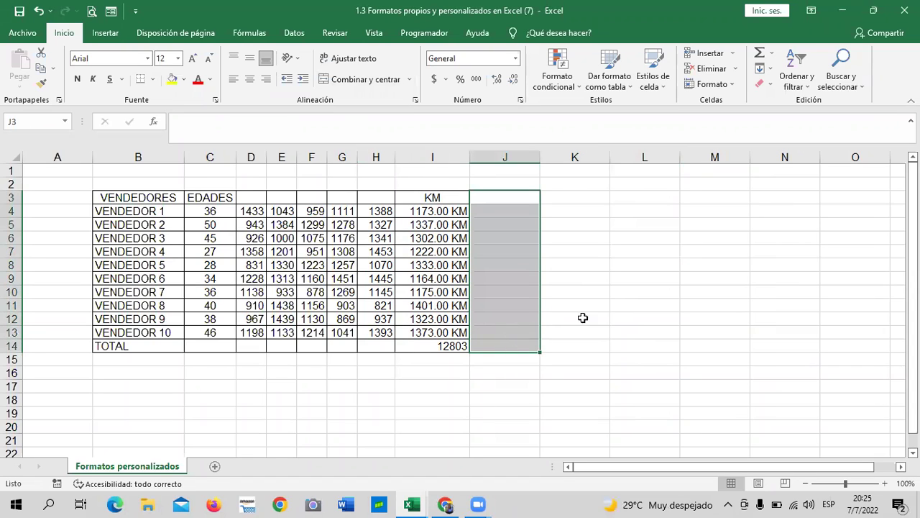
# Give J3:J14 the custom number format 0.00 "MTS" via Personalizada
pyautogui.moveTo(505, 193); pyautogui.dragTo(497, 341)
pyautogui.click(521, 101)
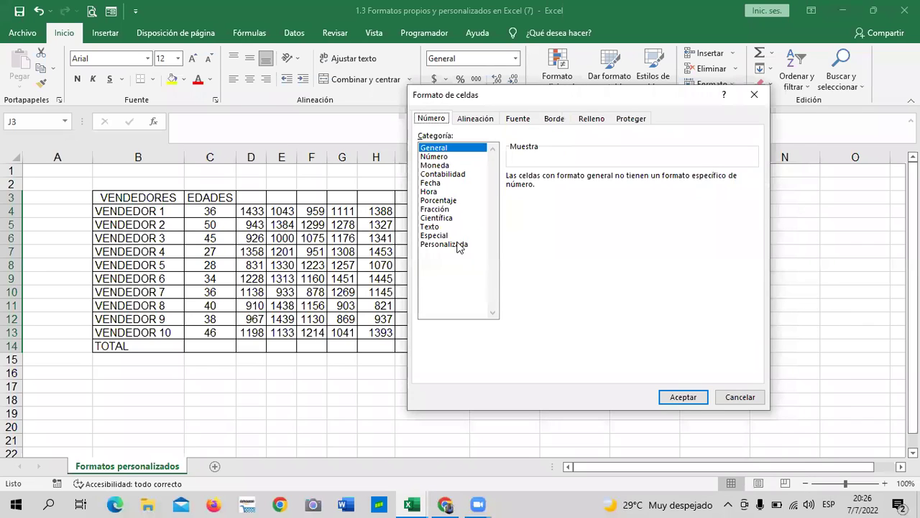
pyautogui.click(460, 244)
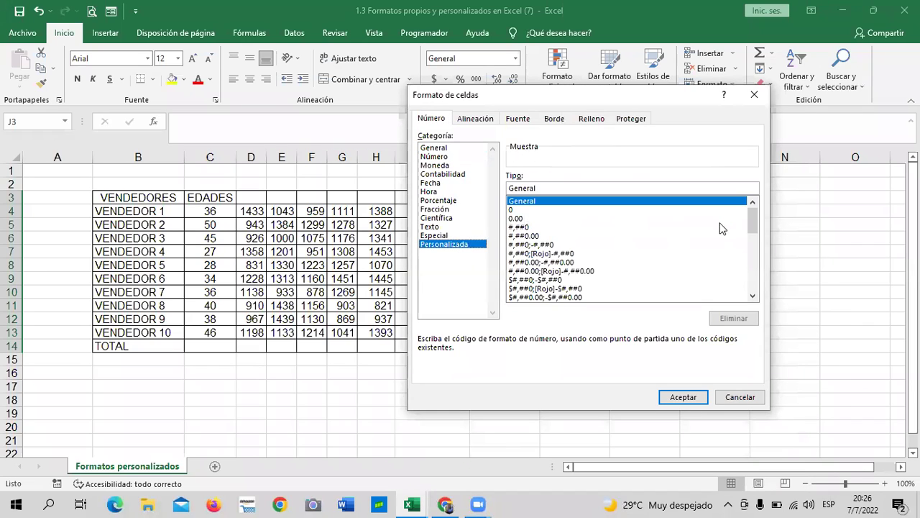
pyautogui.moveTo(751, 221)
pyautogui.mouseDown()
pyautogui.moveTo(751, 286)
pyautogui.moveTo(755, 210)
pyautogui.mouseUp()
pyautogui.click(540, 218)
pyautogui.click(541, 187)
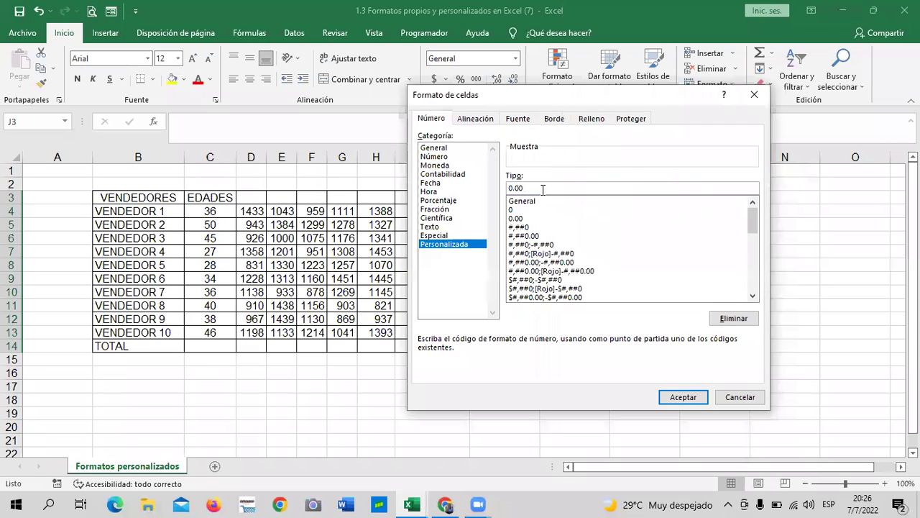
pyautogui.write('"MTS"')
pyautogui.click(692, 403)
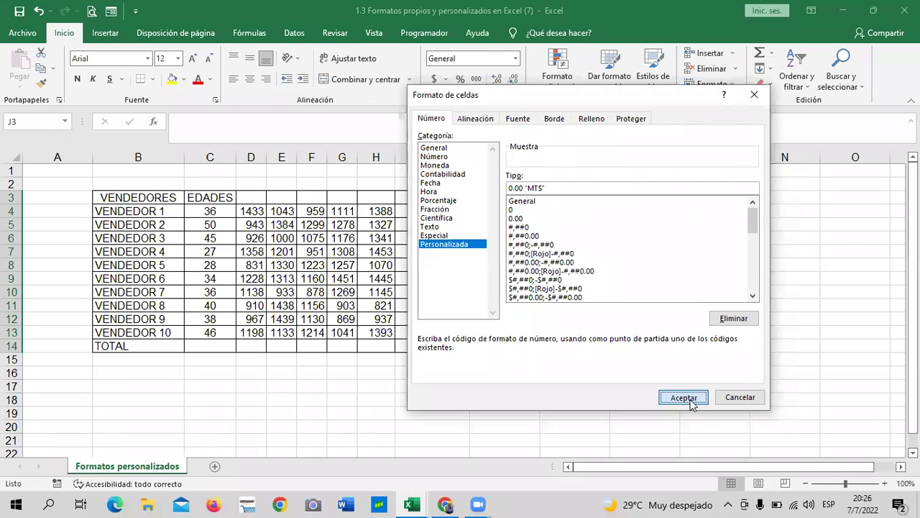
pyautogui.click(633, 252)
pyautogui.click(505, 210)
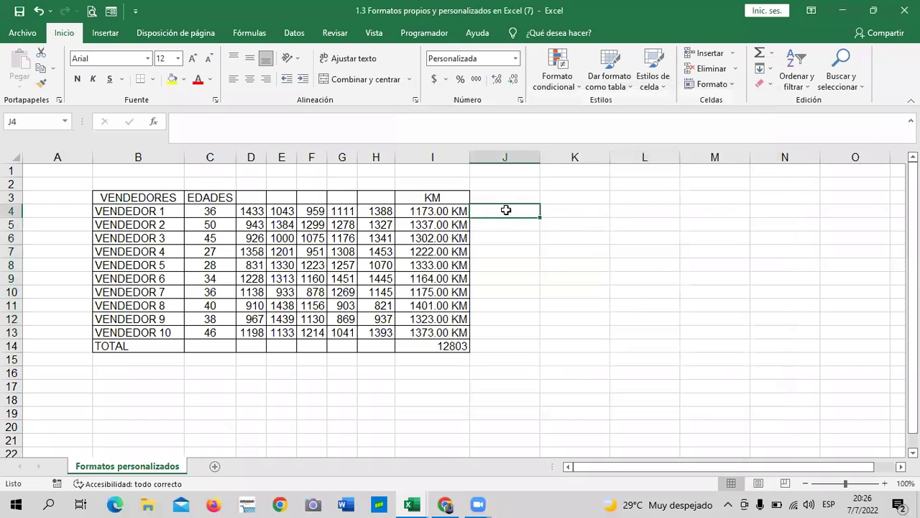
# Move down column J and back up to cell J4
pyautogui.click(494, 332)
pyautogui.click(642, 307)
pyautogui.click(502, 207)
pyautogui.press('Down')
pyautogui.press('Down')
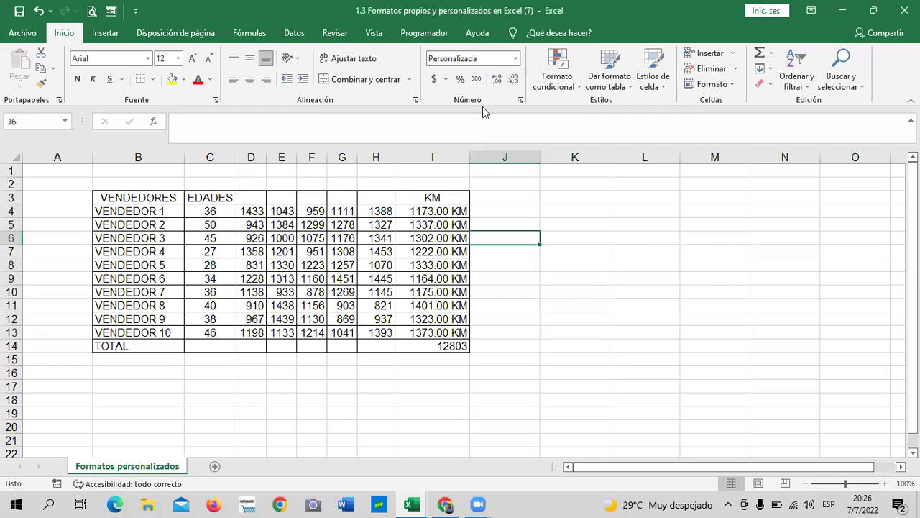
pyautogui.press('Down')
pyautogui.press('Down')
pyautogui.press('Down')
pyautogui.press('Down')
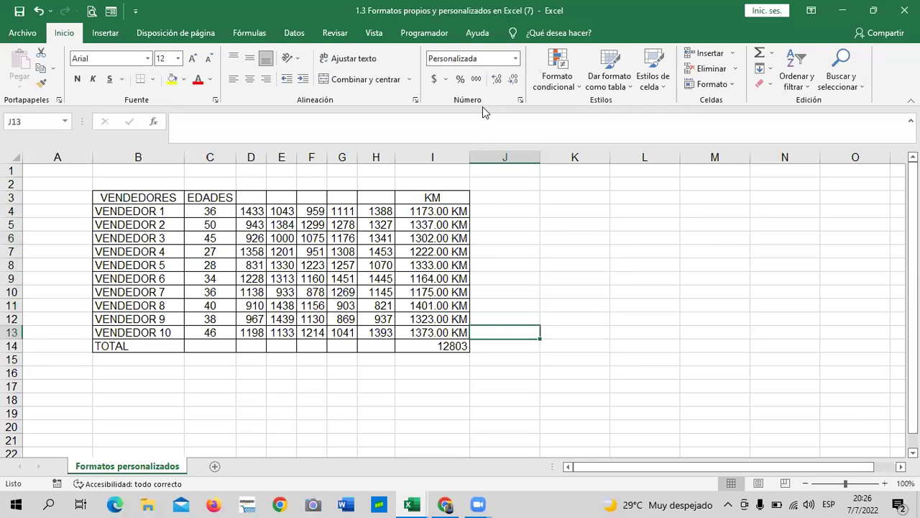
pyautogui.press('Right')
pyautogui.press('Up')
pyautogui.press('Up')
pyautogui.press('Up')
pyautogui.press('Up')
pyautogui.press('Up')
pyautogui.press('Up')
pyautogui.press('Up')
pyautogui.press('Up')
pyautogui.press('Up')
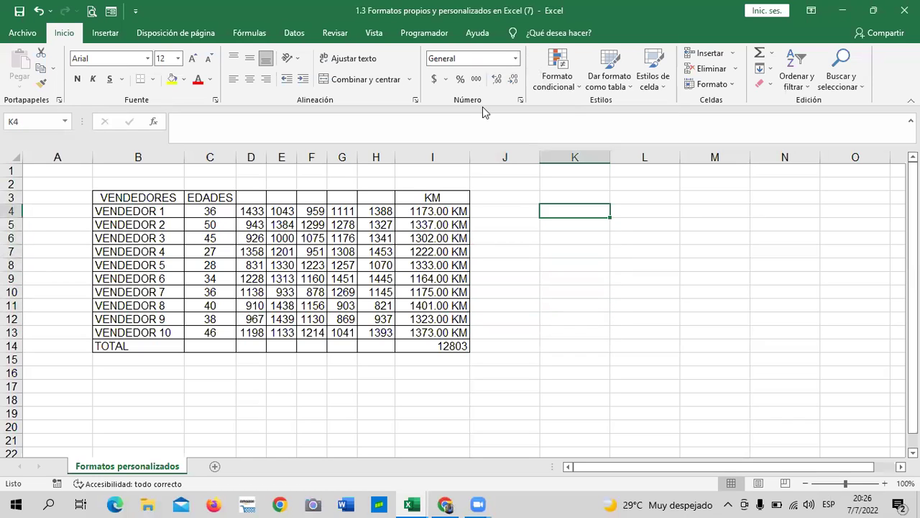
pyautogui.press('Left')
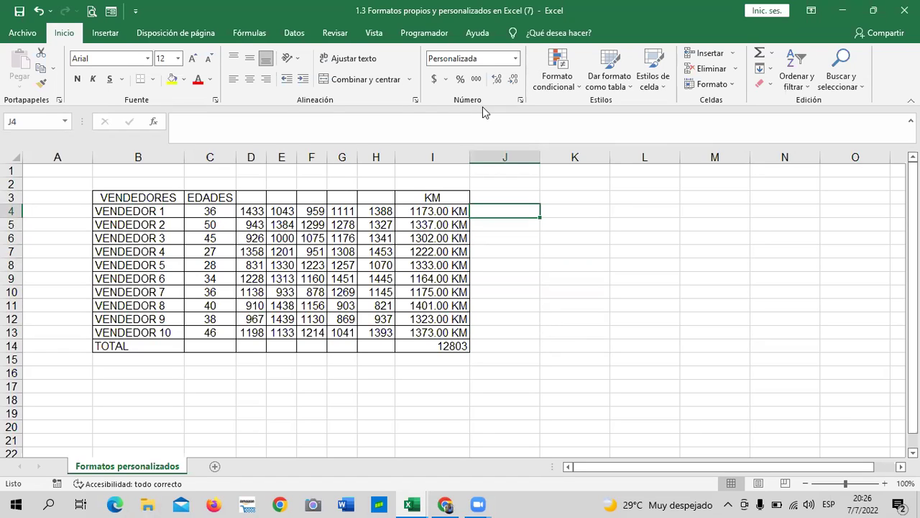
# Enter 25, 50, 100, 150, 200, 250 and 300 into J4:J10
pyautogui.write('25')
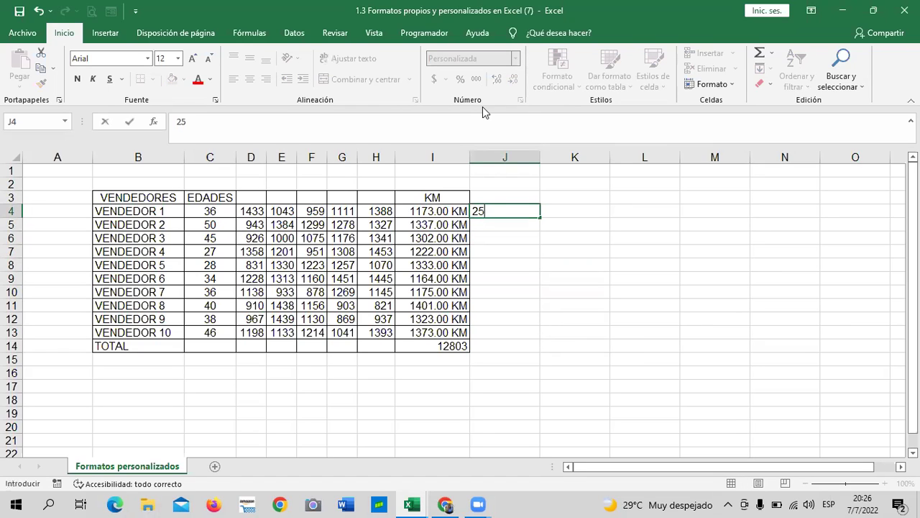
pyautogui.press('Return')
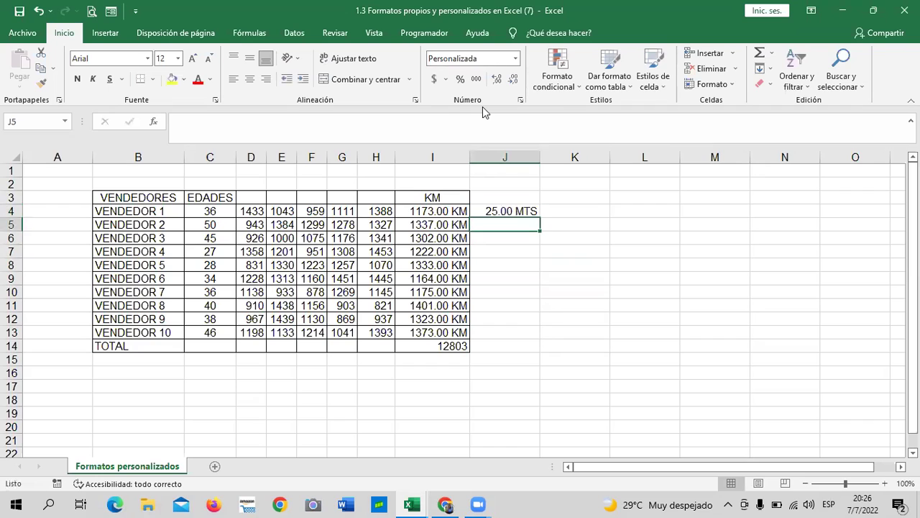
pyautogui.write('50')
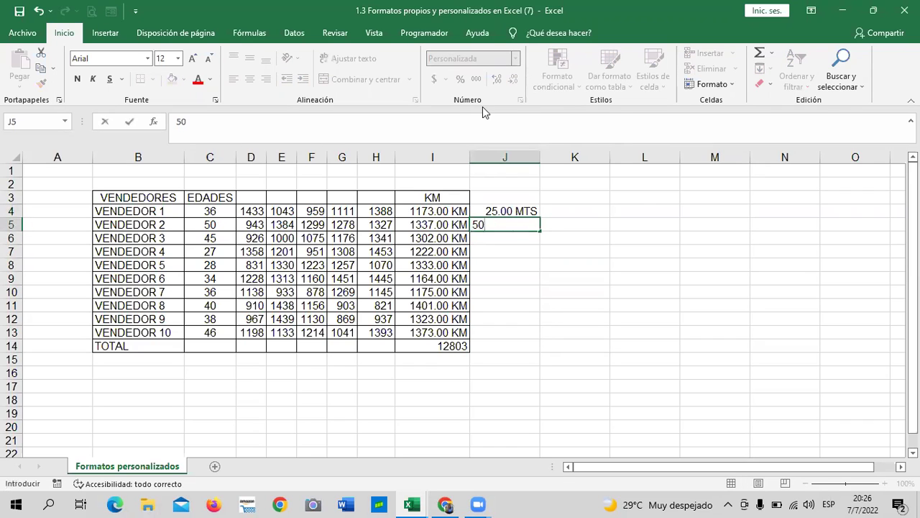
pyautogui.press('Return')
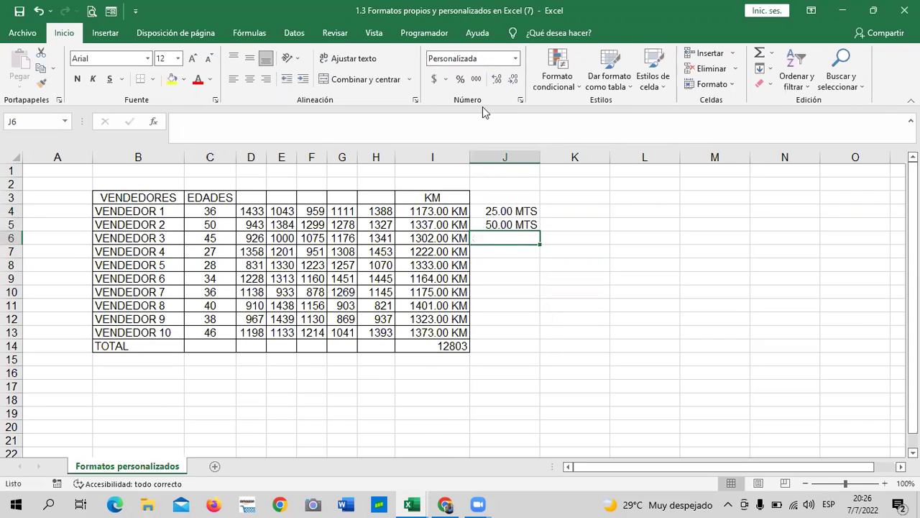
pyautogui.write('100')
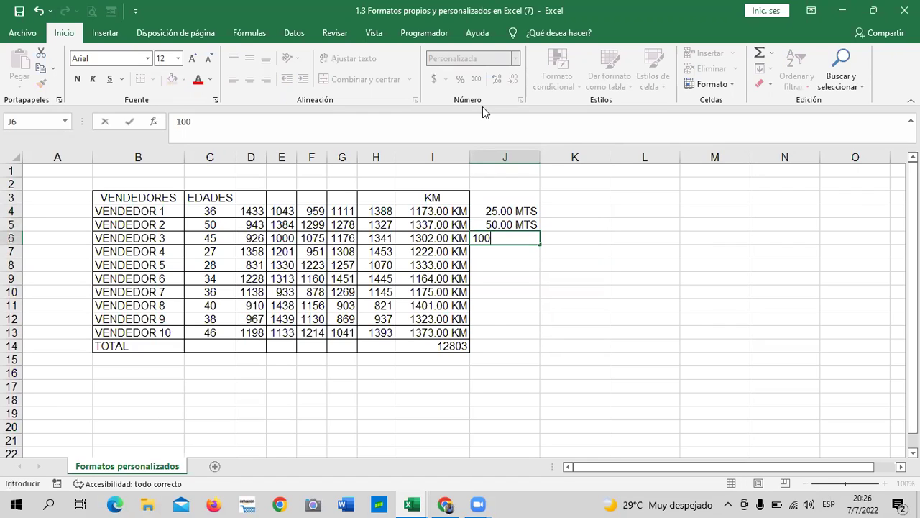
pyautogui.press('Return')
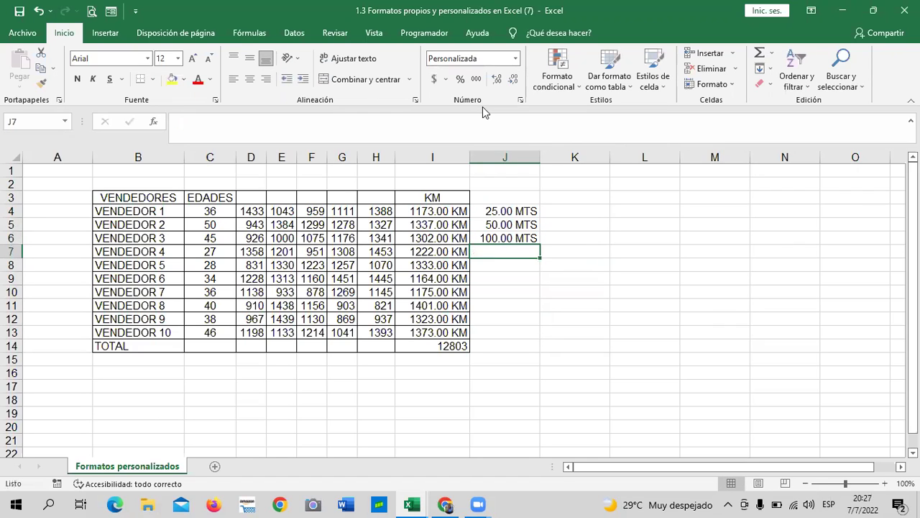
pyautogui.write('150')
pyautogui.press('Return')
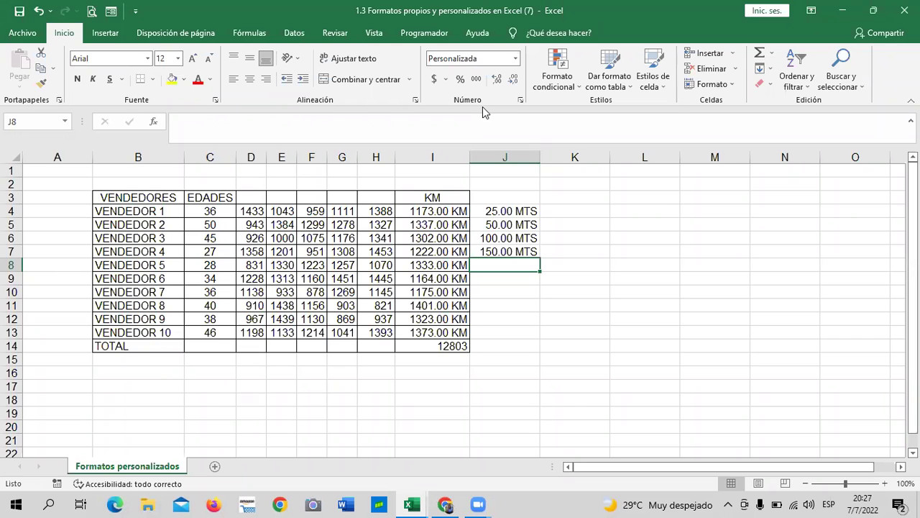
pyautogui.write('200')
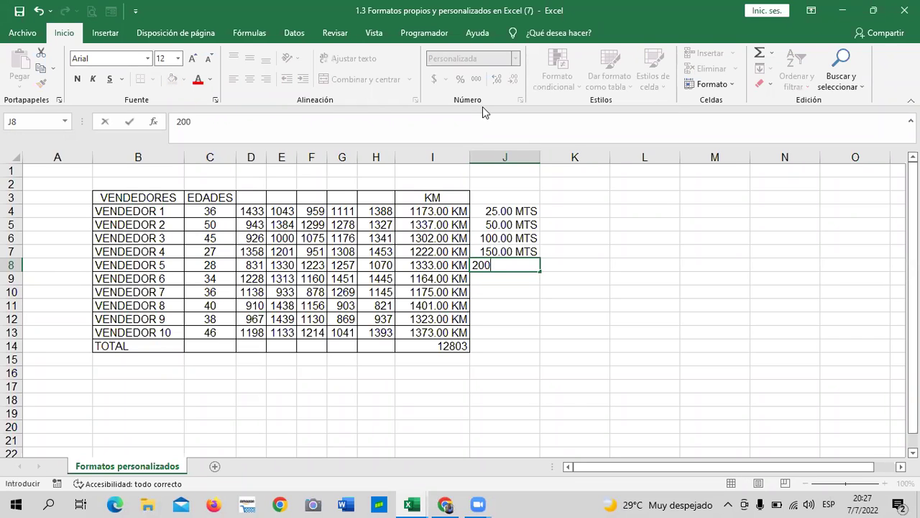
pyautogui.press('Return')
pyautogui.write('250')
pyautogui.press('Return')
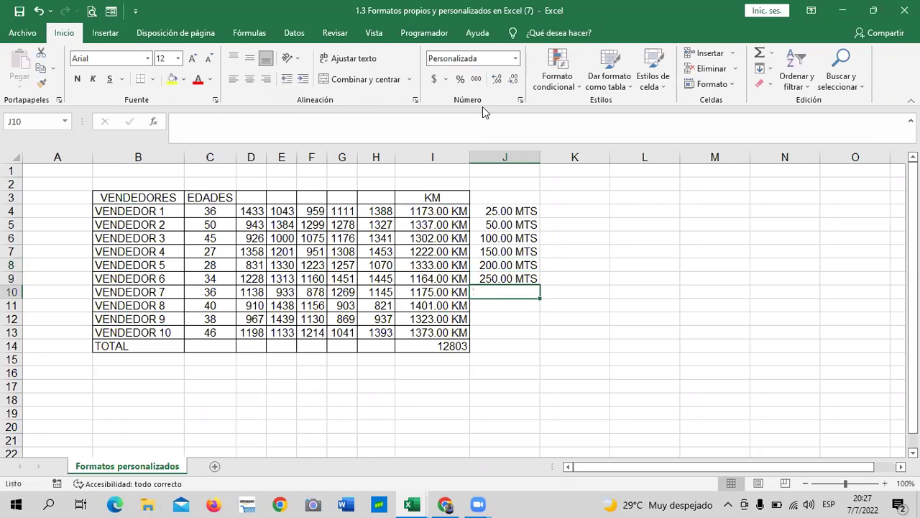
pyautogui.write('300')
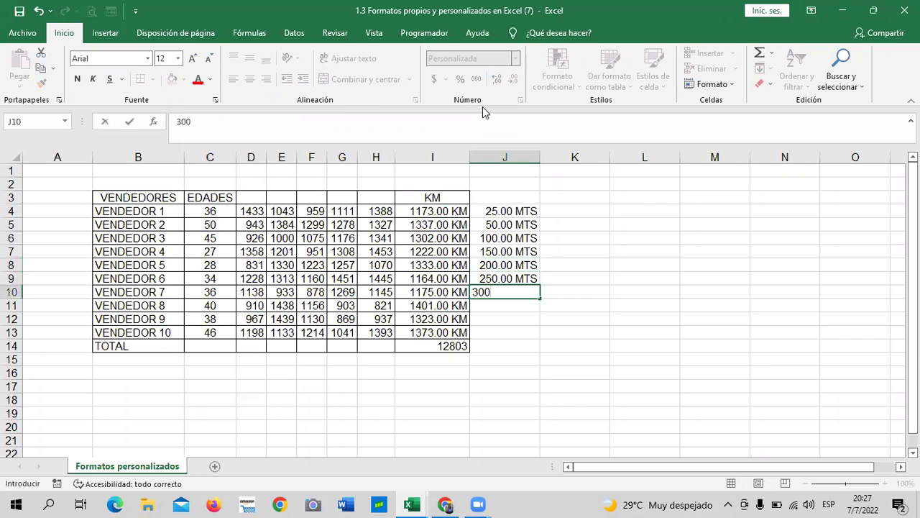
pyautogui.press('Return')
# Total the metre values in J14 with =SUMA(J4:J13), giving 1075.00 MTS
pyautogui.click(659, 309)
pyautogui.click(515, 210)
pyautogui.moveTo(513, 248); pyautogui.dragTo(507, 344)
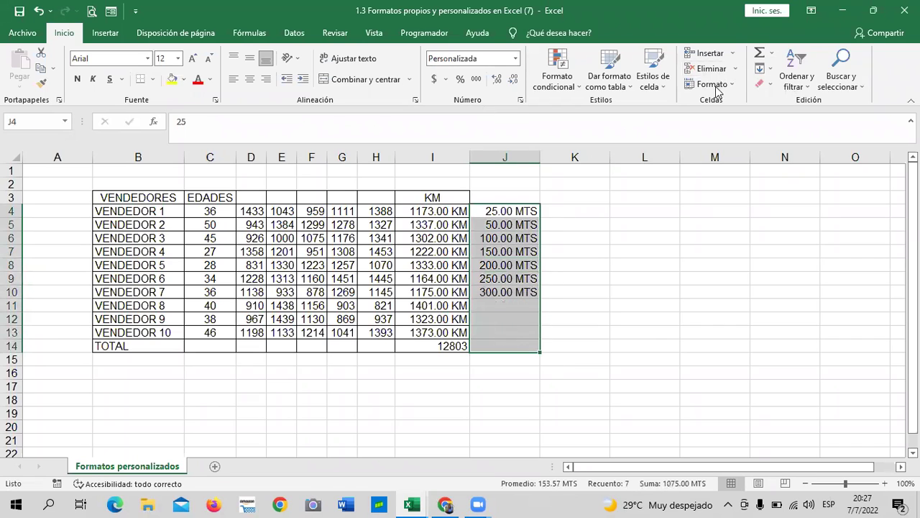
pyautogui.click(760, 56)
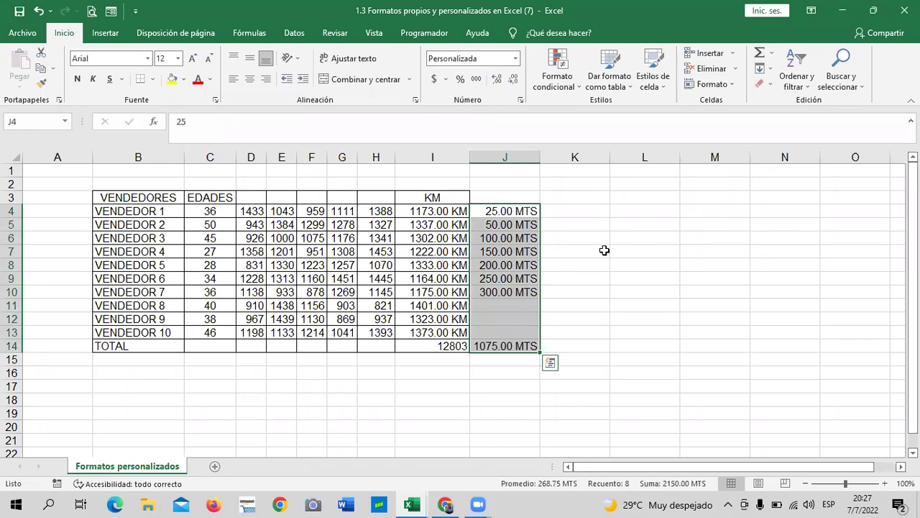
pyautogui.click(602, 335)
pyautogui.click(514, 346)
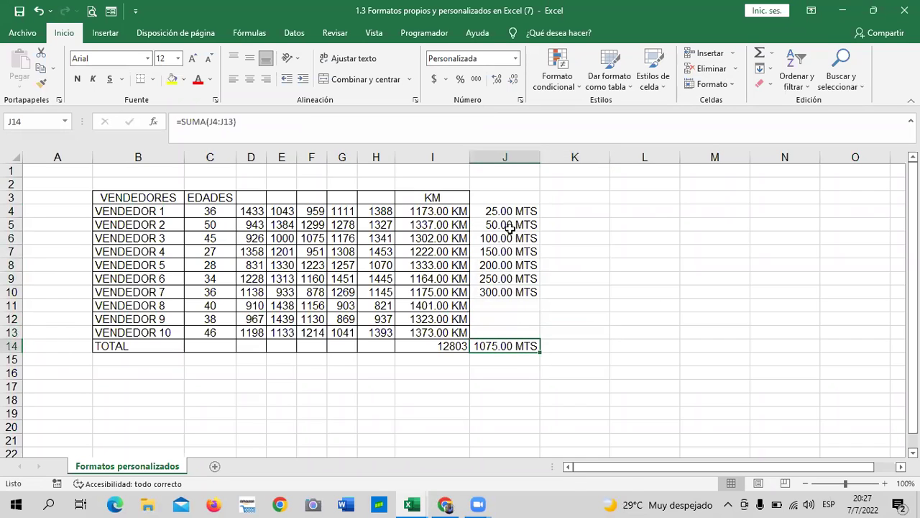
# Apply Todos los bordes to every cell of J3:J14
pyautogui.moveTo(506, 198); pyautogui.dragTo(507, 345)
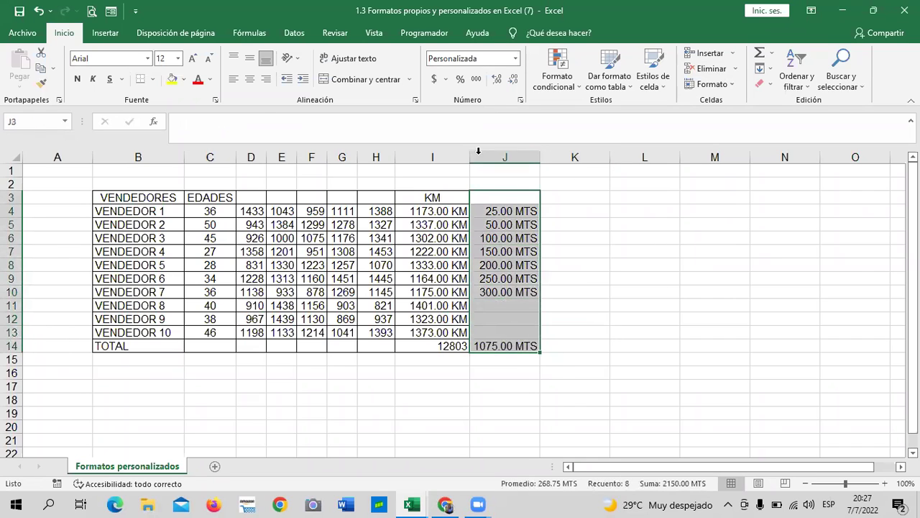
pyautogui.click(153, 80)
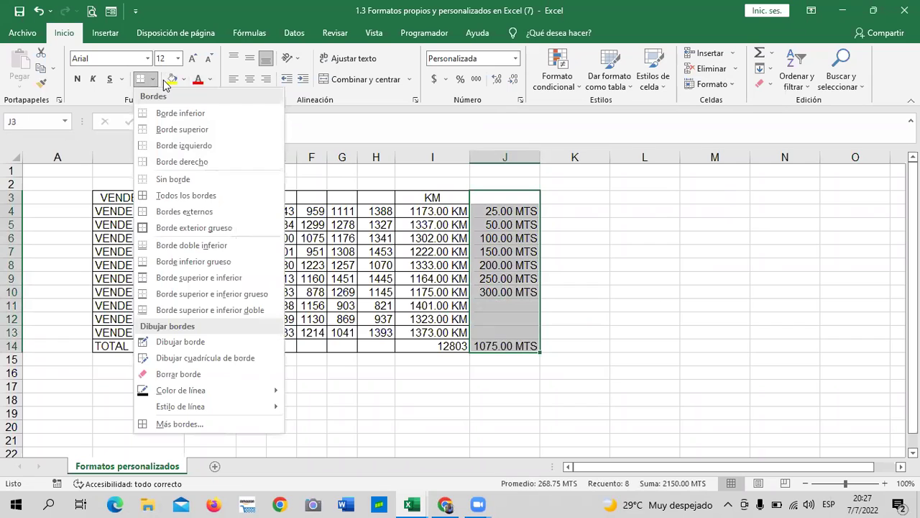
pyautogui.click(203, 196)
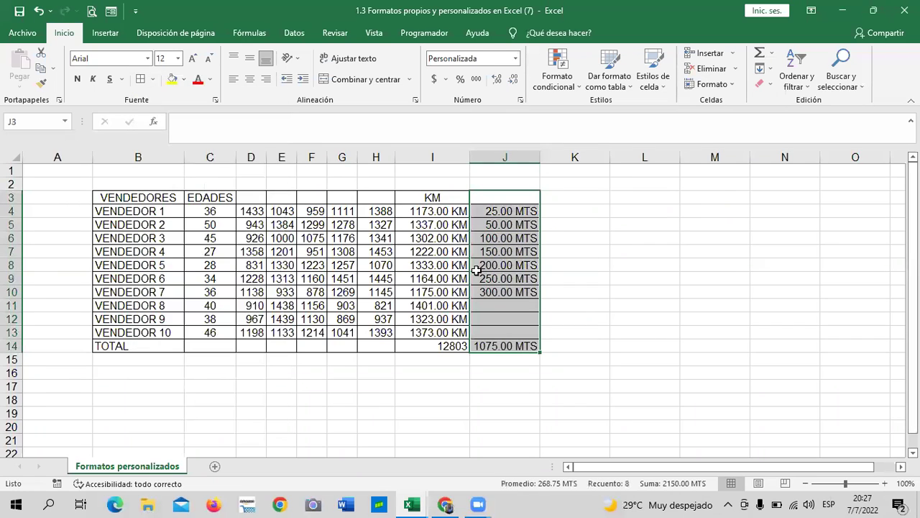
pyautogui.click(650, 329)
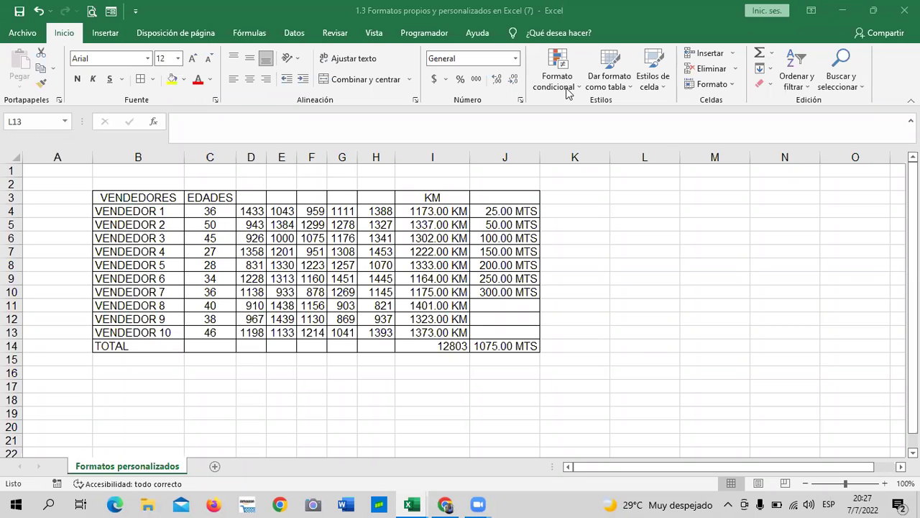
# Switch J4:J14 to General format so values show as 25 through 300 with a 1075 total
pyautogui.moveTo(507, 210); pyautogui.dragTo(506, 346)
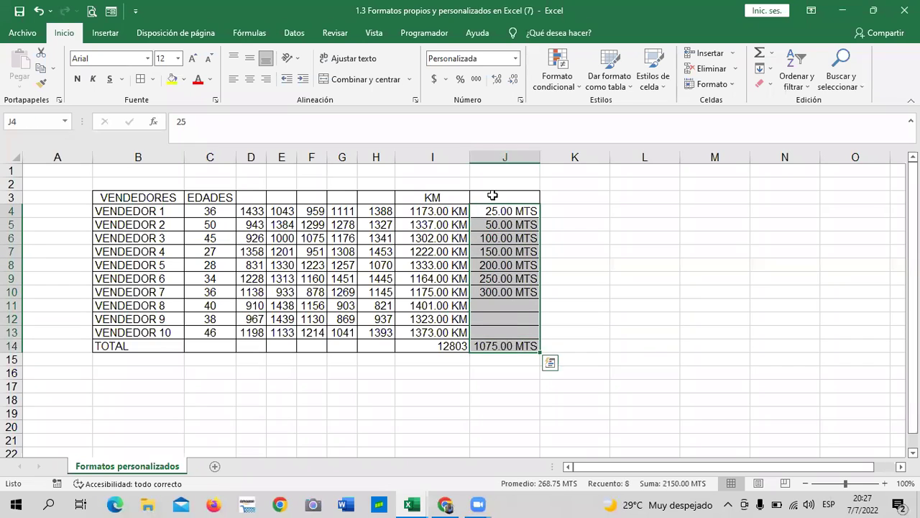
pyautogui.click(514, 58)
pyautogui.click(501, 79)
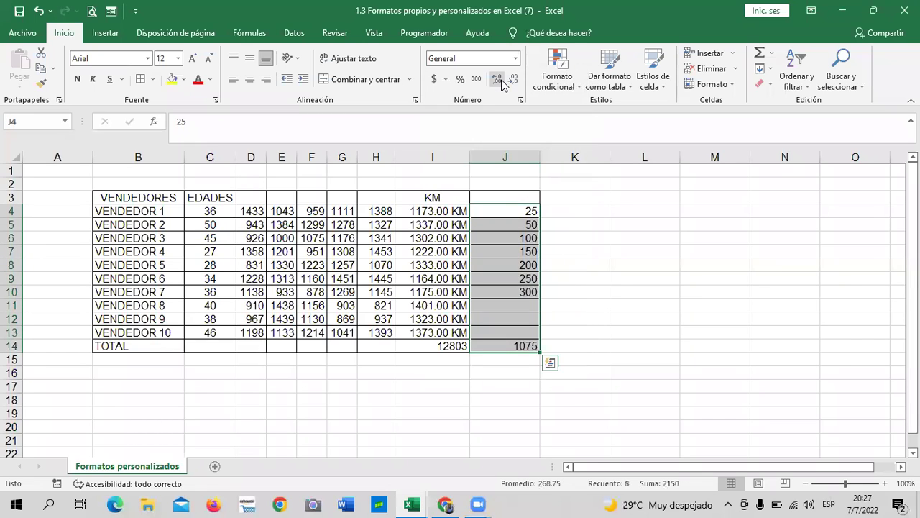
pyautogui.click(639, 296)
pyautogui.moveTo(507, 210); pyautogui.dragTo(519, 337)
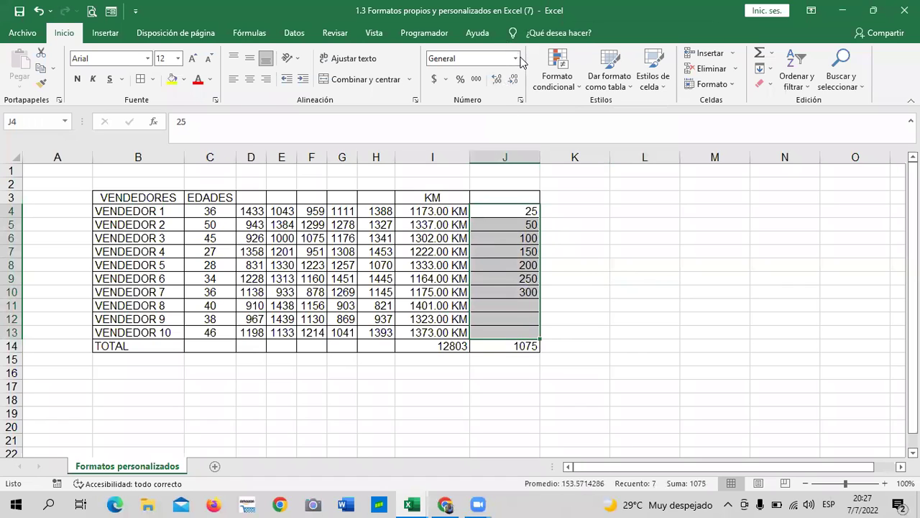
pyautogui.click(515, 59)
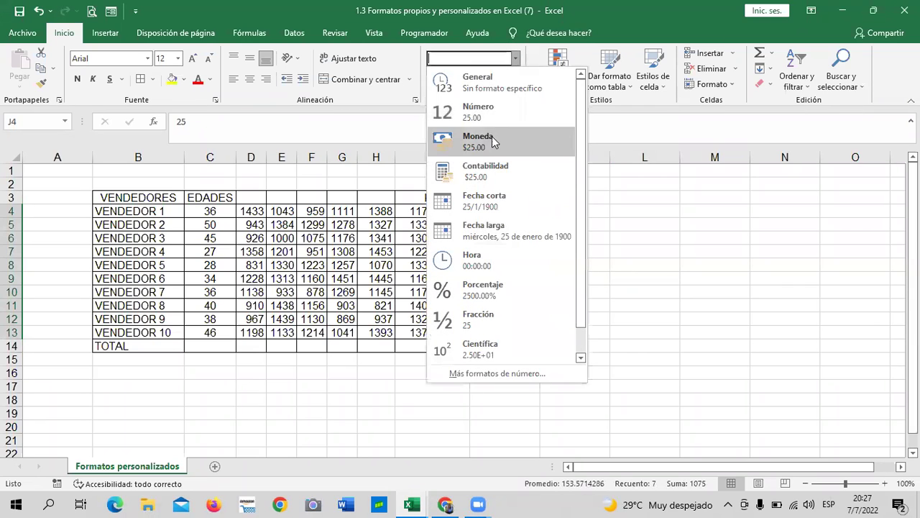
pyautogui.click(518, 111)
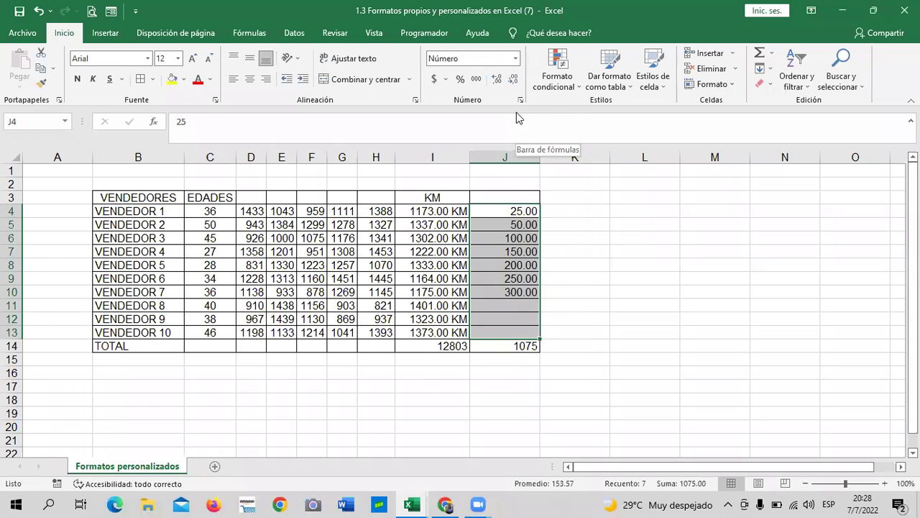
pyautogui.click(515, 58)
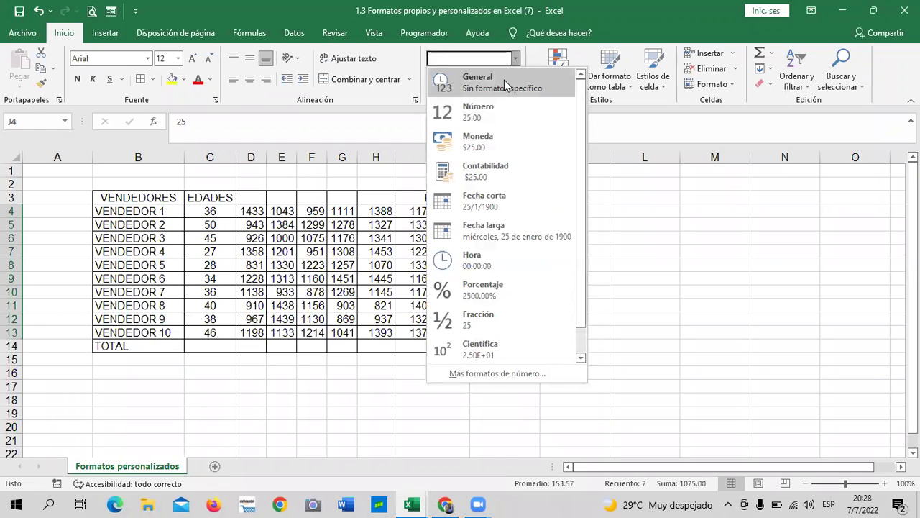
pyautogui.click(504, 84)
pyautogui.click(629, 288)
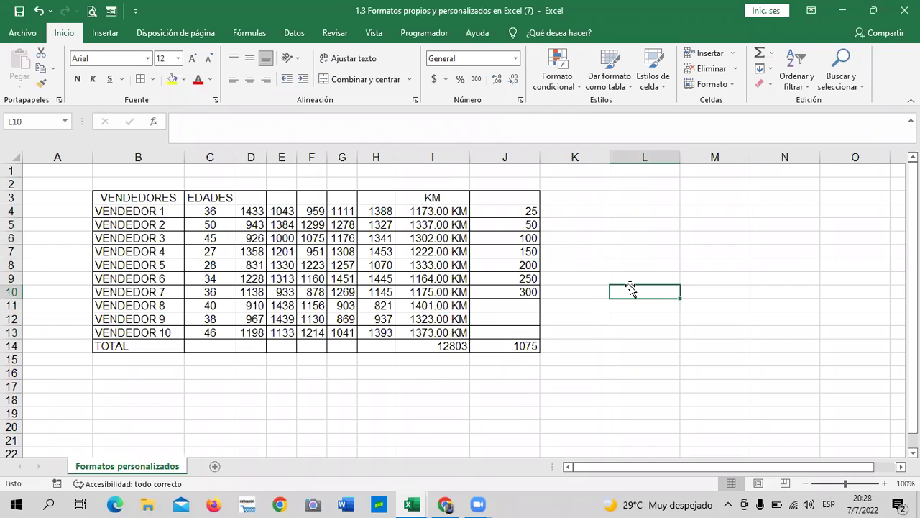
# Apply the custom 0.00 "MTS" format to J4:J14, showing 25.00 MTS up to a 1075.00 MTS total
pyautogui.moveTo(525, 210); pyautogui.dragTo(521, 345)
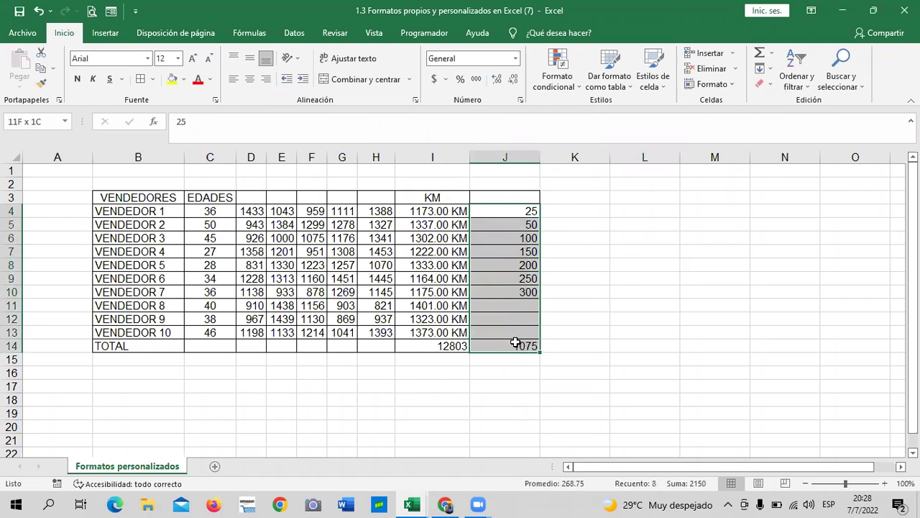
pyautogui.click(515, 58)
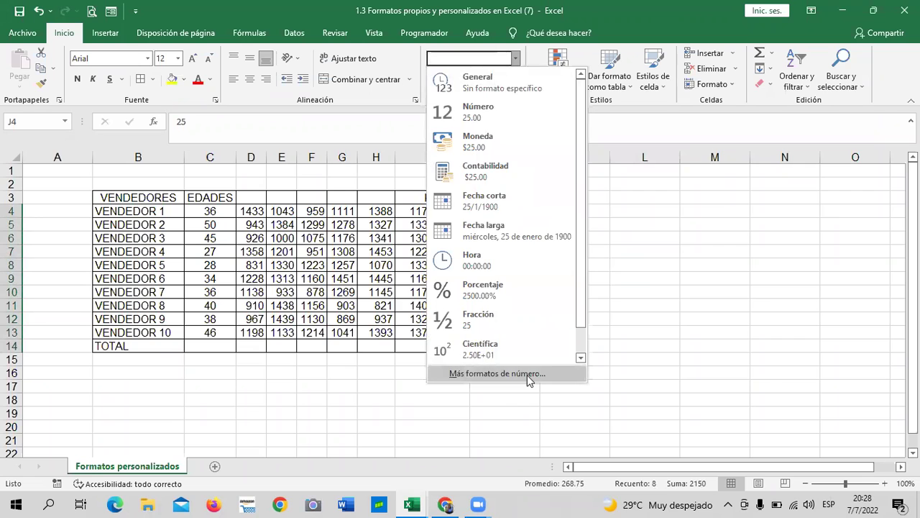
pyautogui.click(525, 374)
pyautogui.click(472, 245)
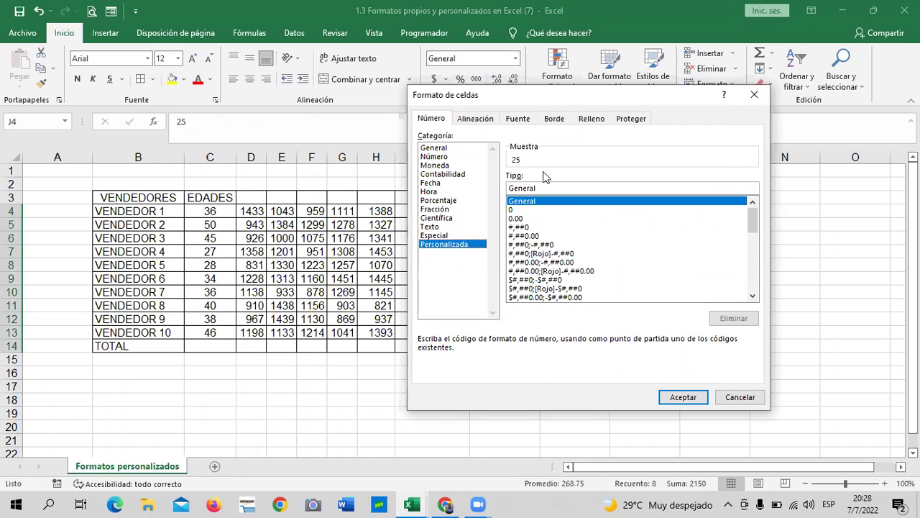
pyautogui.moveTo(755, 218); pyautogui.dragTo(754, 286)
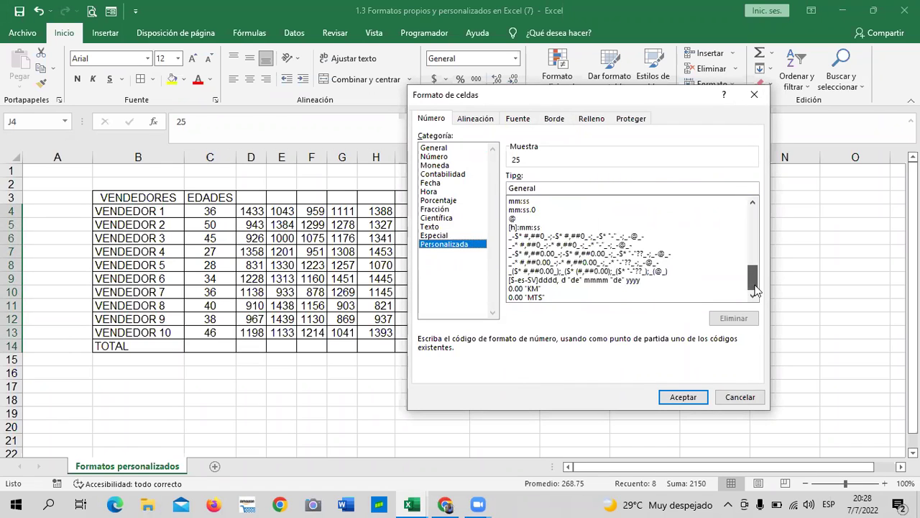
pyautogui.click(531, 297)
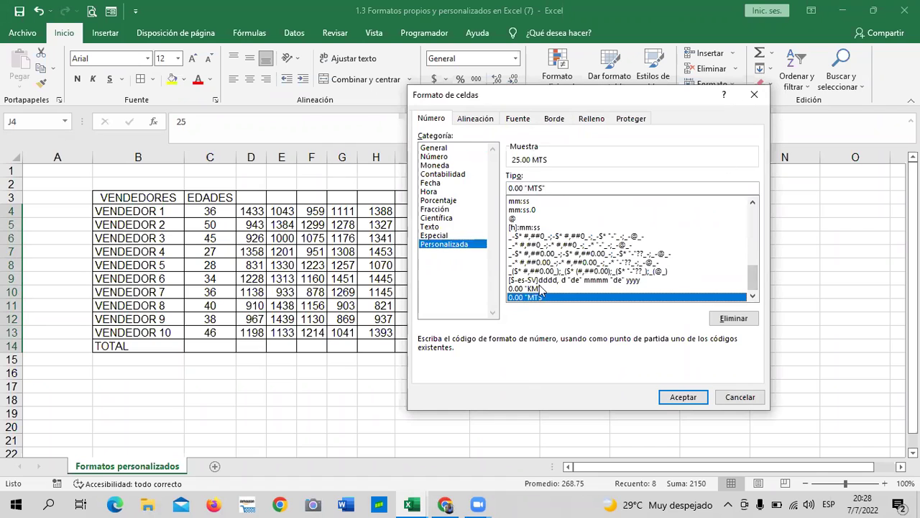
pyautogui.click(687, 397)
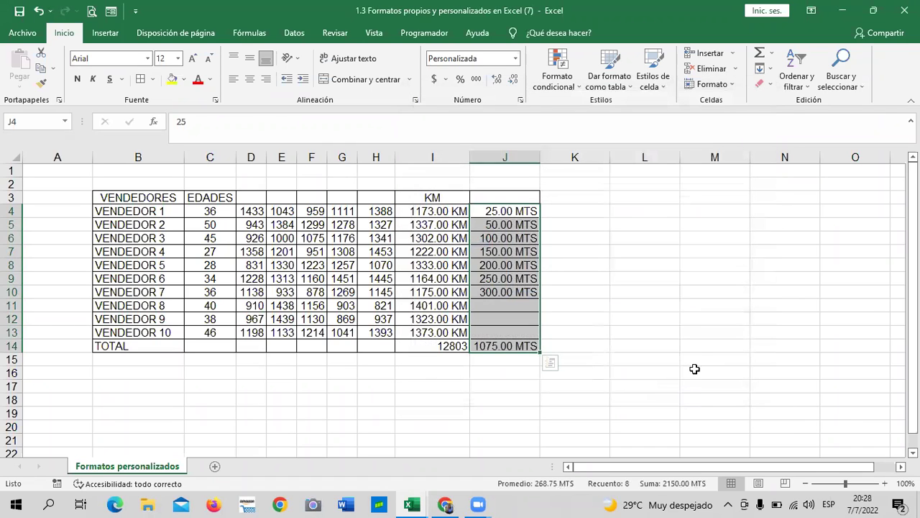
pyautogui.click(698, 358)
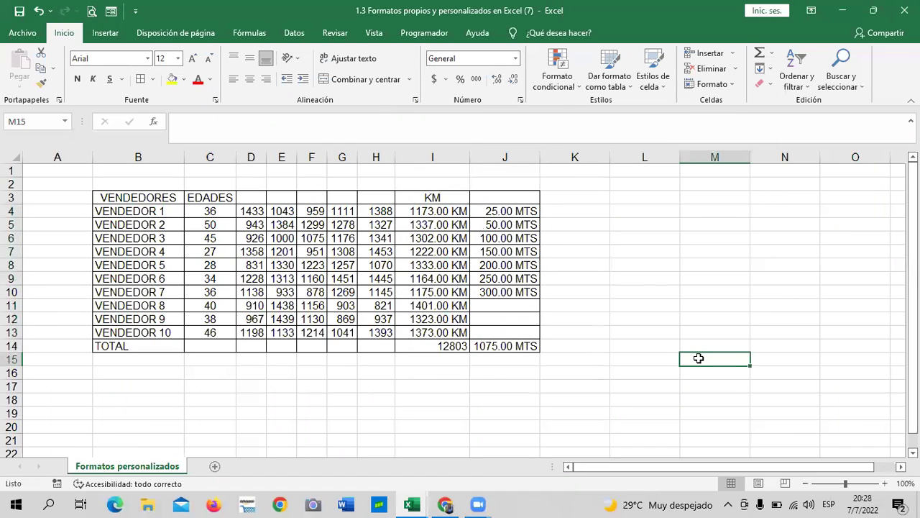
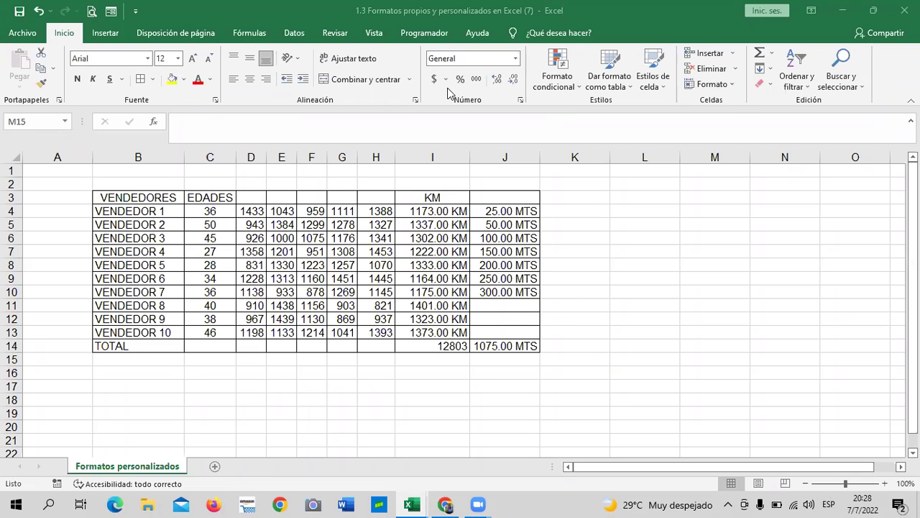
# Compare the whole-number and two-decimal custom format codes in Format Cells, then close without applying
pyautogui.click(519, 96)
pyautogui.click(452, 237)
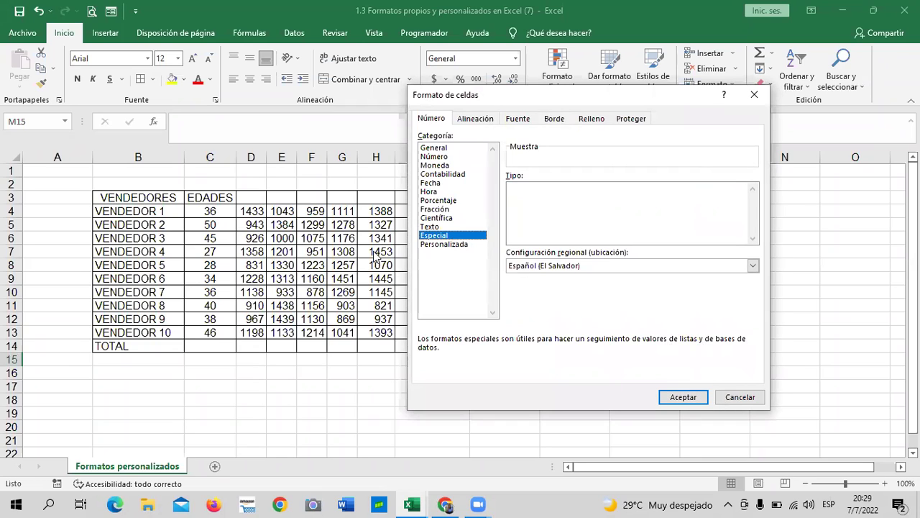
pyautogui.click(460, 246)
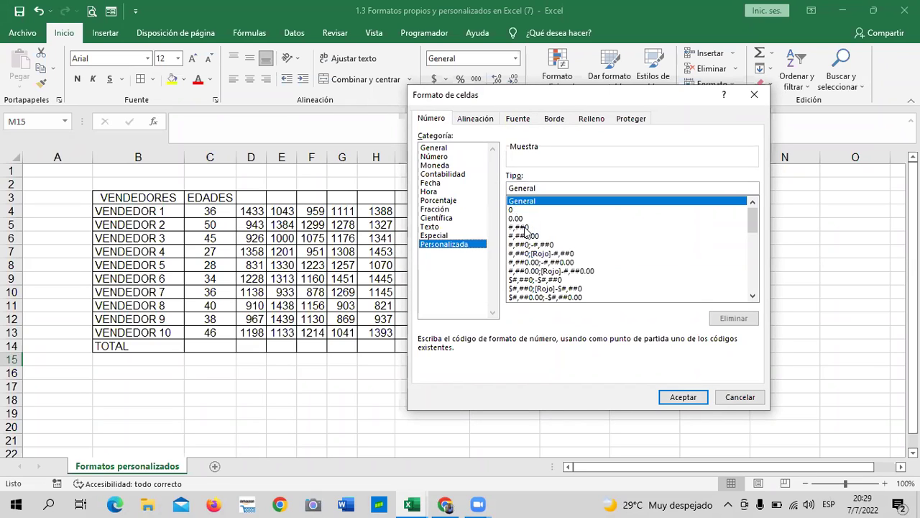
pyautogui.click(520, 219)
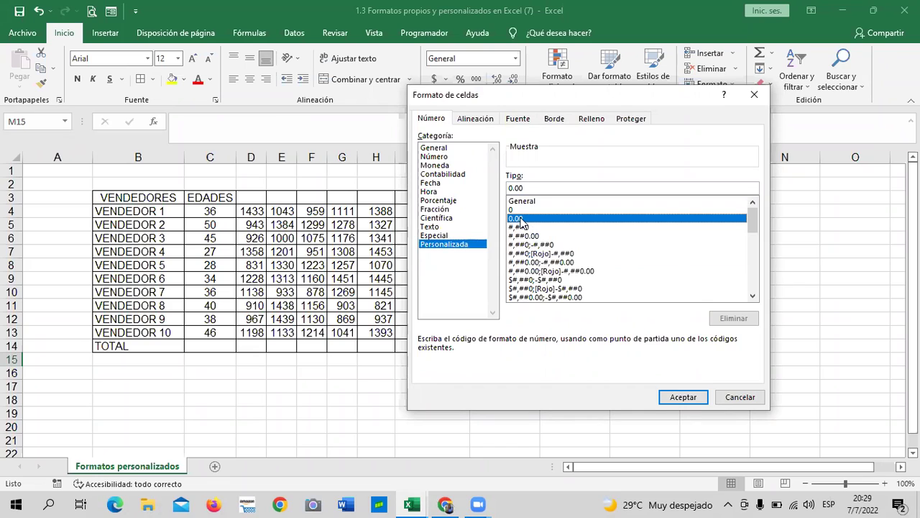
pyautogui.click(517, 209)
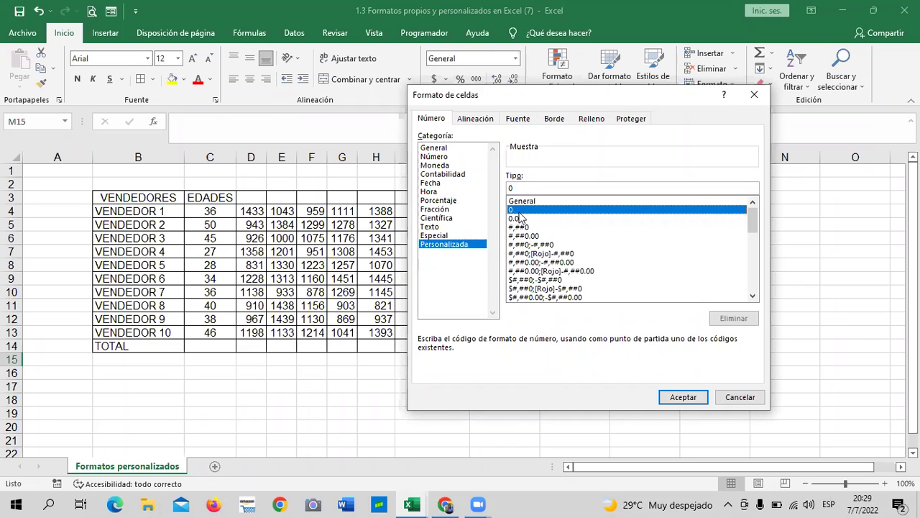
pyautogui.click(523, 218)
pyautogui.click(521, 209)
pyautogui.click(524, 219)
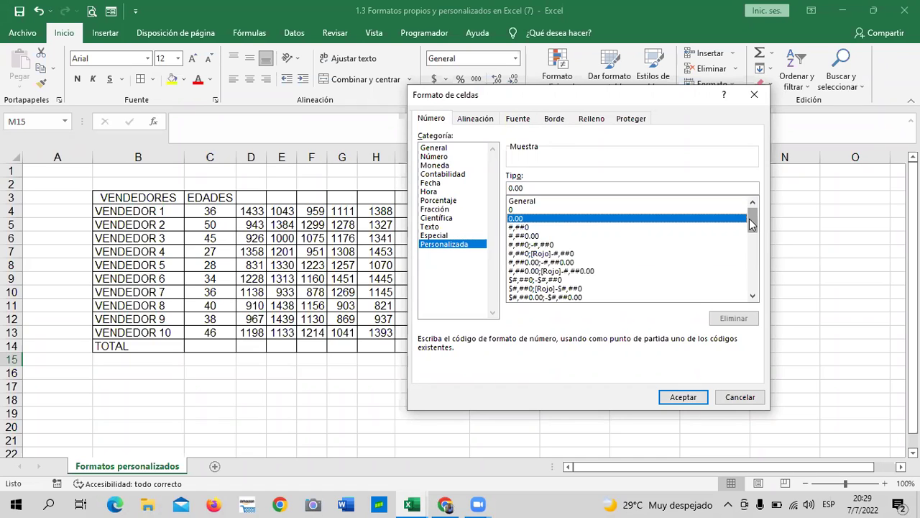
pyautogui.moveTo(751, 224); pyautogui.dragTo(759, 264)
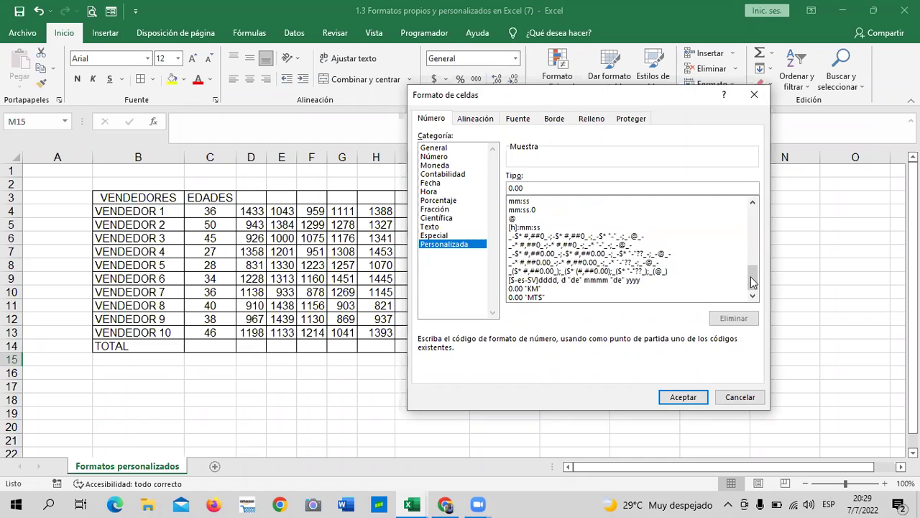
pyautogui.moveTo(753, 277); pyautogui.dragTo(741, 209)
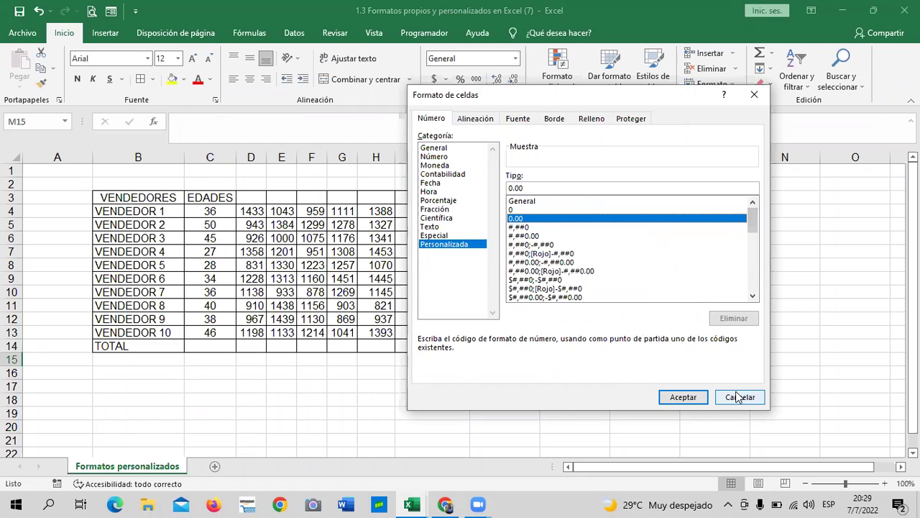
pyautogui.click(738, 397)
pyautogui.click(638, 360)
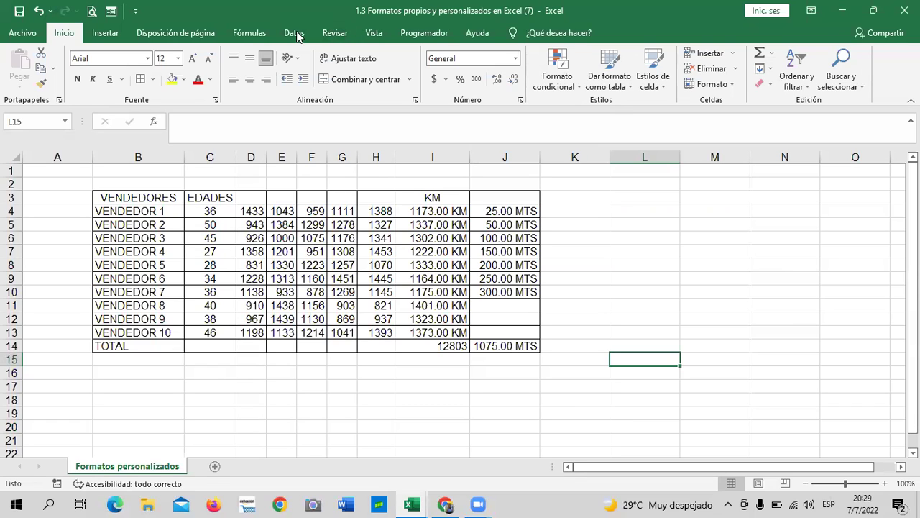
# Check the number format list without choosing, then select column H from row 3 down
pyautogui.click(515, 61)
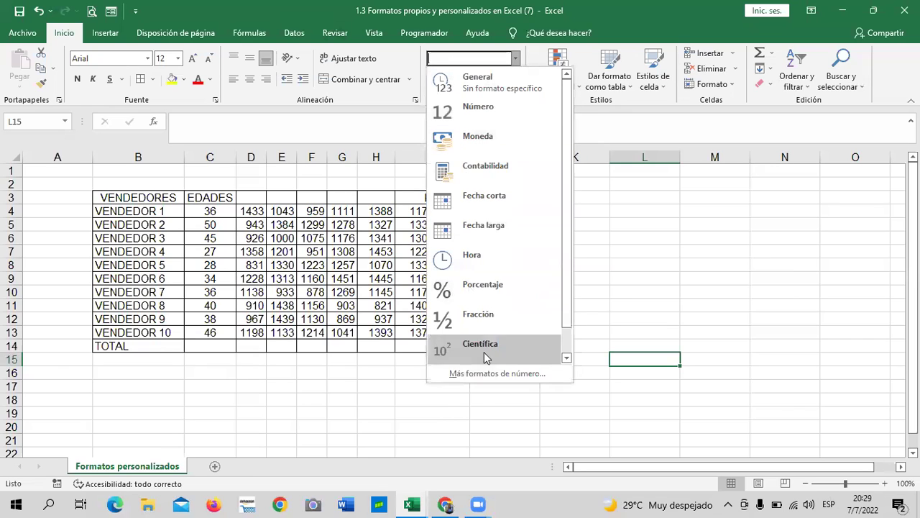
pyautogui.click(613, 265)
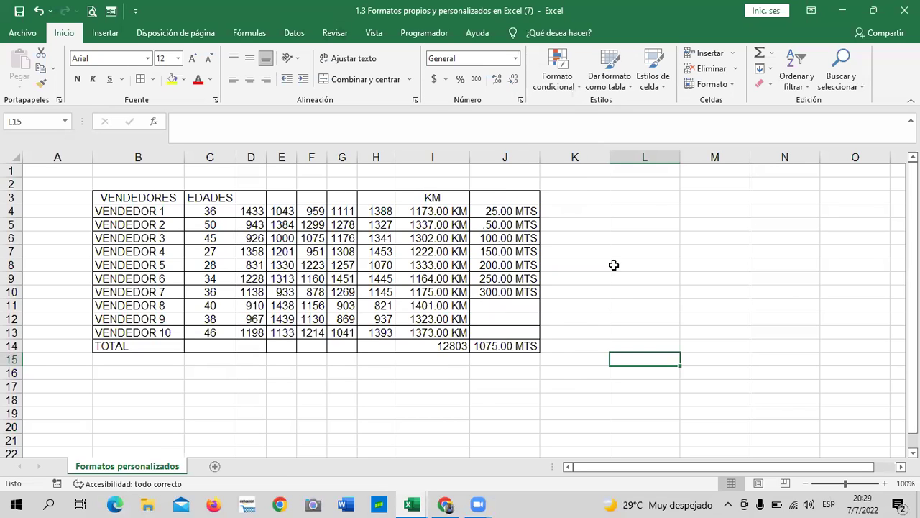
pyautogui.click(250, 197)
pyautogui.click(272, 398)
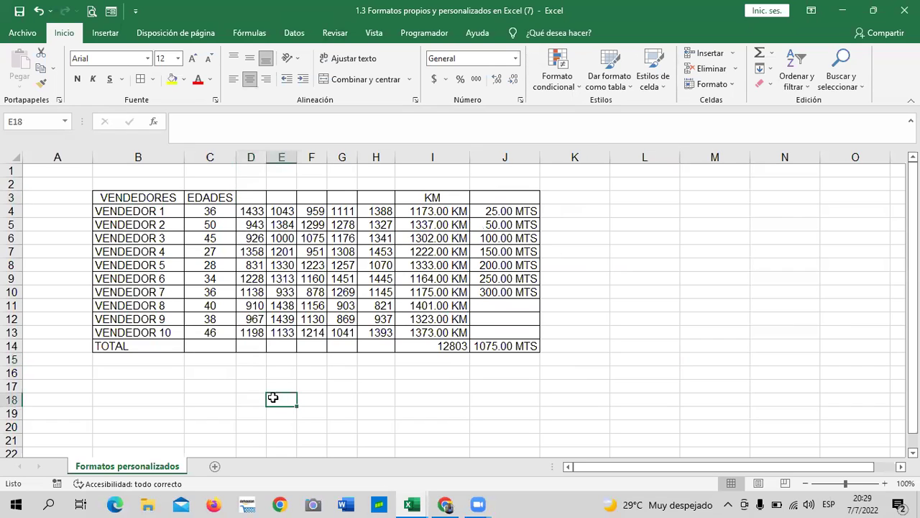
pyautogui.click(218, 199)
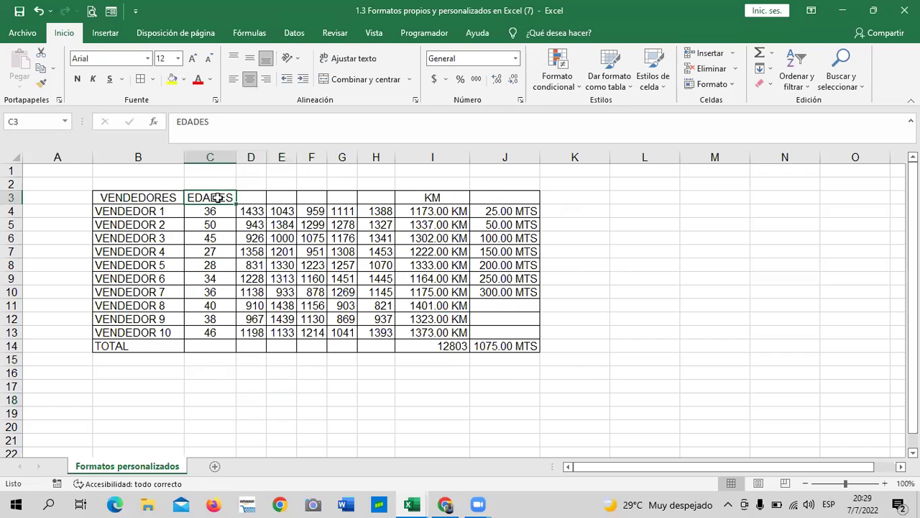
pyautogui.click(342, 412)
pyautogui.moveTo(376, 200); pyautogui.dragTo(361, 346)
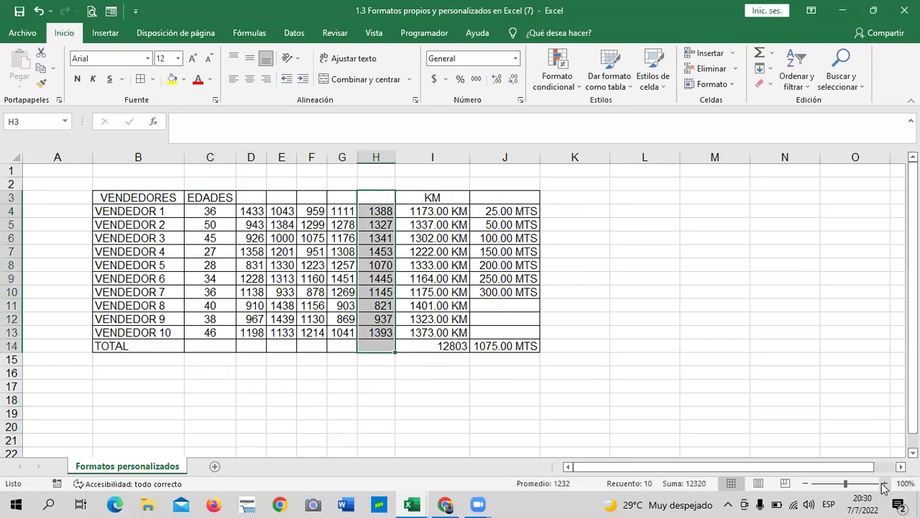
# Zoom to 110%, widen column J to show 1075.00 MTS, and select H4:H13
pyautogui.click(885, 483)
pyautogui.moveTo(670, 325); pyautogui.dragTo(673, 325)
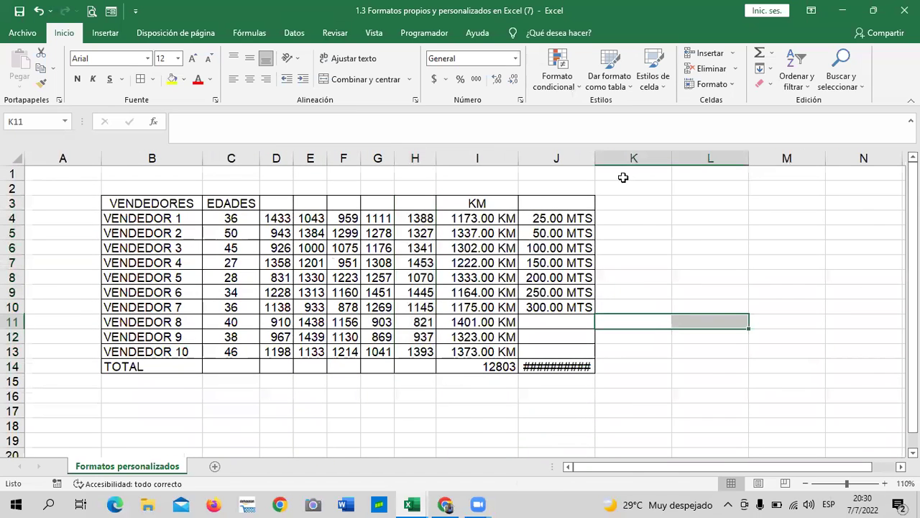
pyautogui.moveTo(596, 158); pyautogui.dragTo(610, 158)
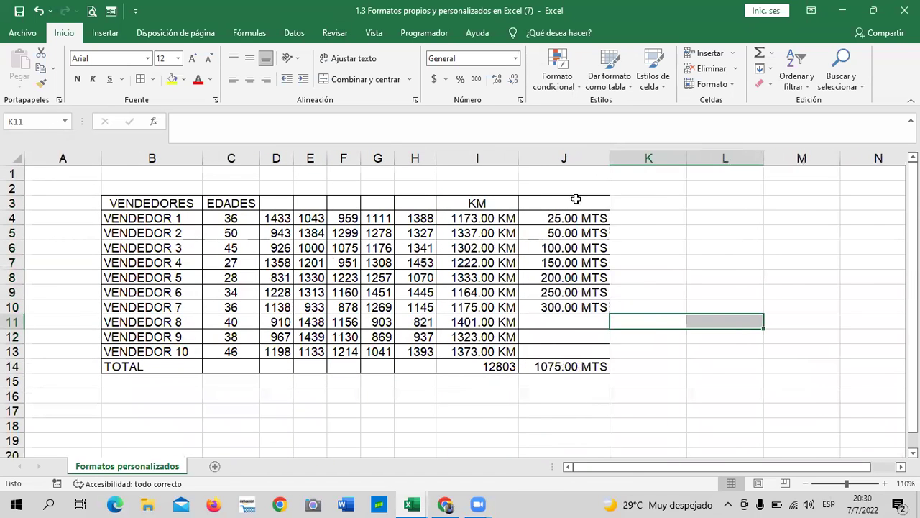
pyautogui.click(470, 392)
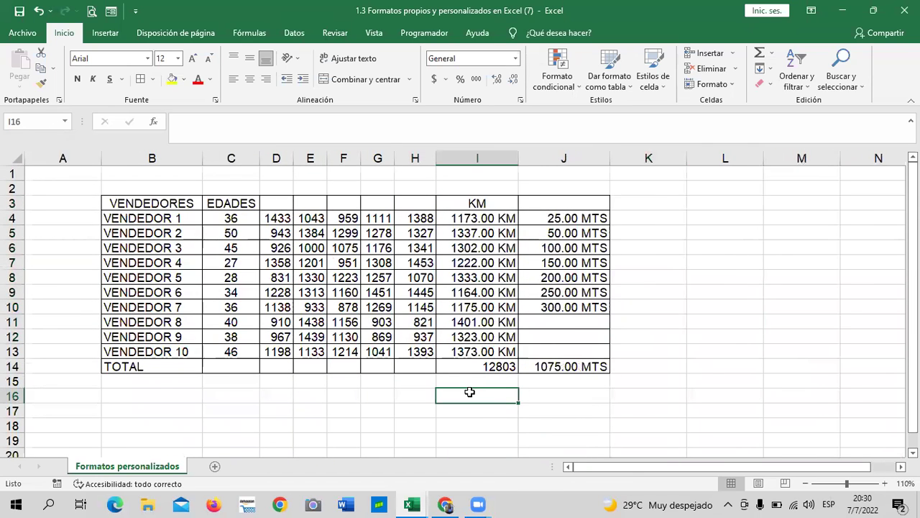
pyautogui.click(719, 307)
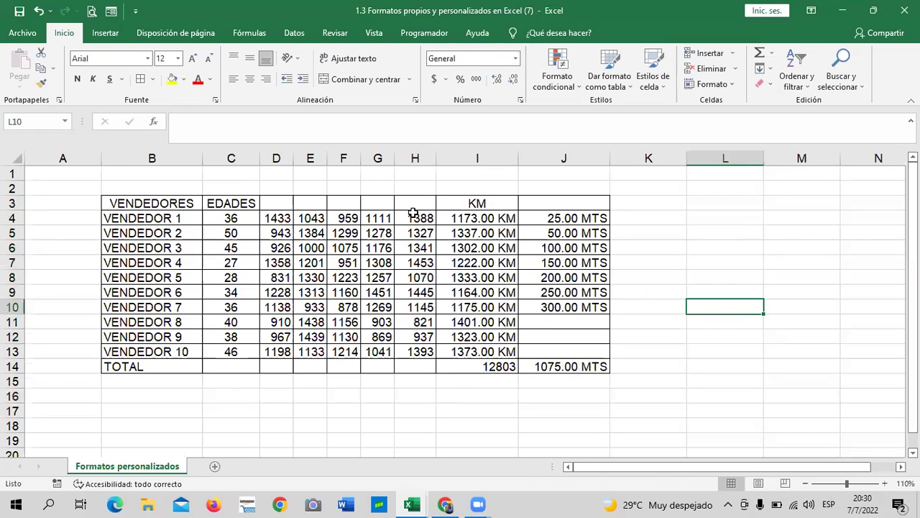
pyautogui.moveTo(417, 216); pyautogui.dragTo(416, 351)
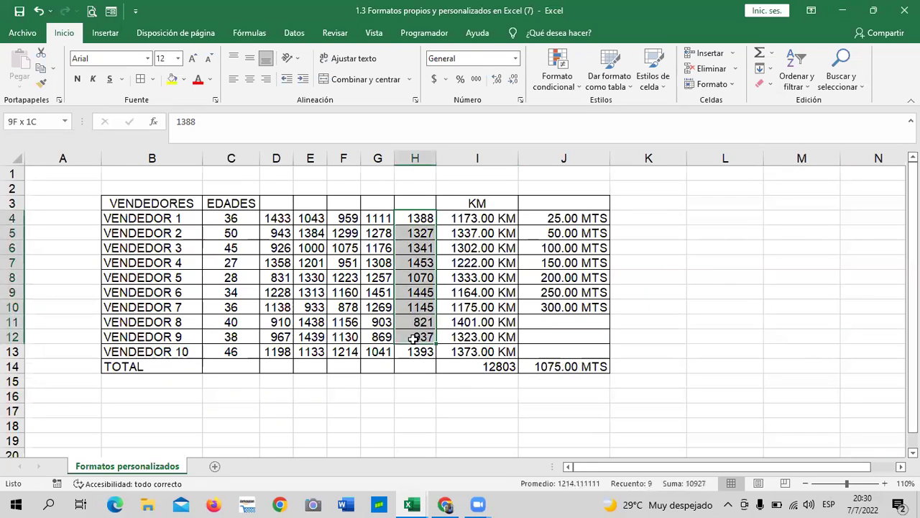
# Format H4:H13 as Porcentaje with no decimals and widen column H to fit
pyautogui.click(515, 59)
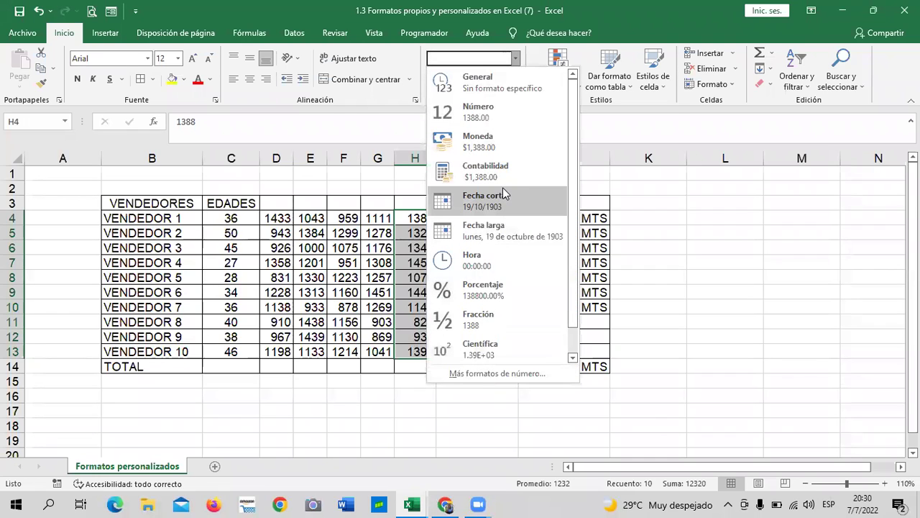
pyautogui.click(512, 293)
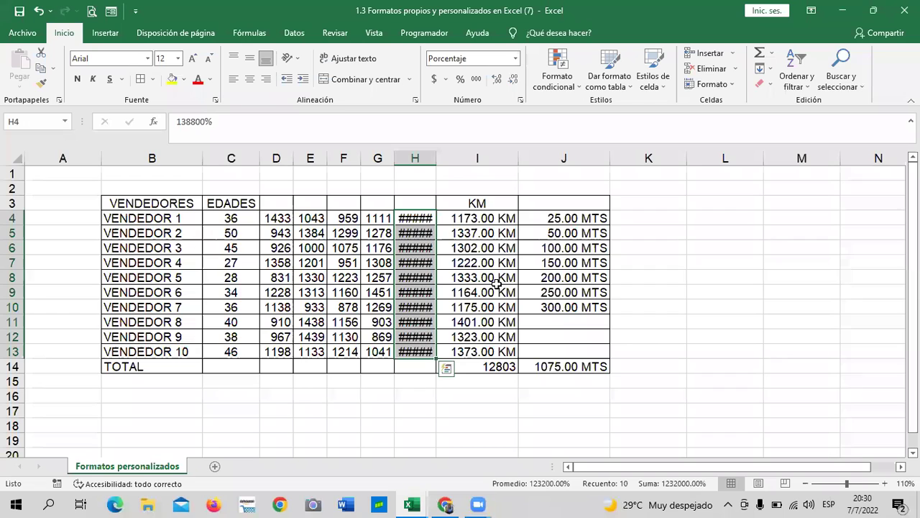
pyautogui.moveTo(436, 160); pyautogui.dragTo(467, 158)
pyautogui.click(513, 81)
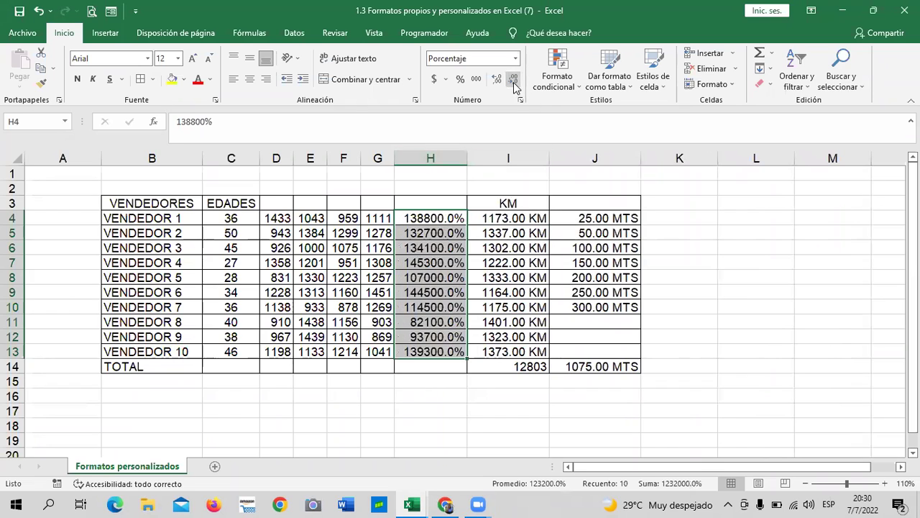
pyautogui.click(514, 80)
pyautogui.click(699, 348)
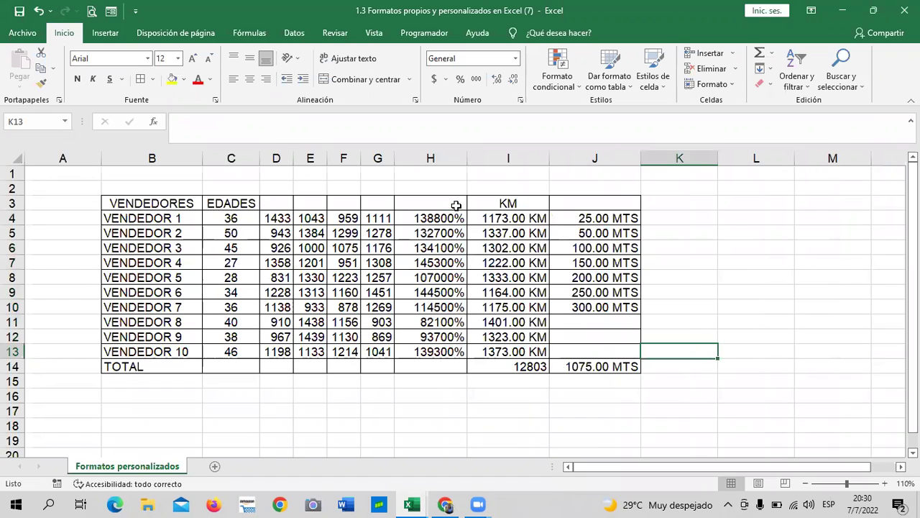
# Widen column G slightly and select its figures in G4:G13
pyautogui.click(449, 205)
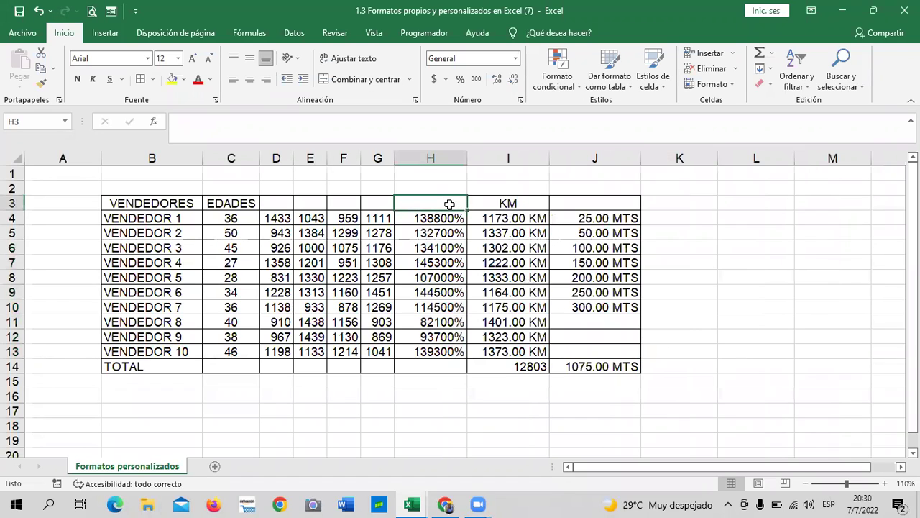
pyautogui.click(561, 202)
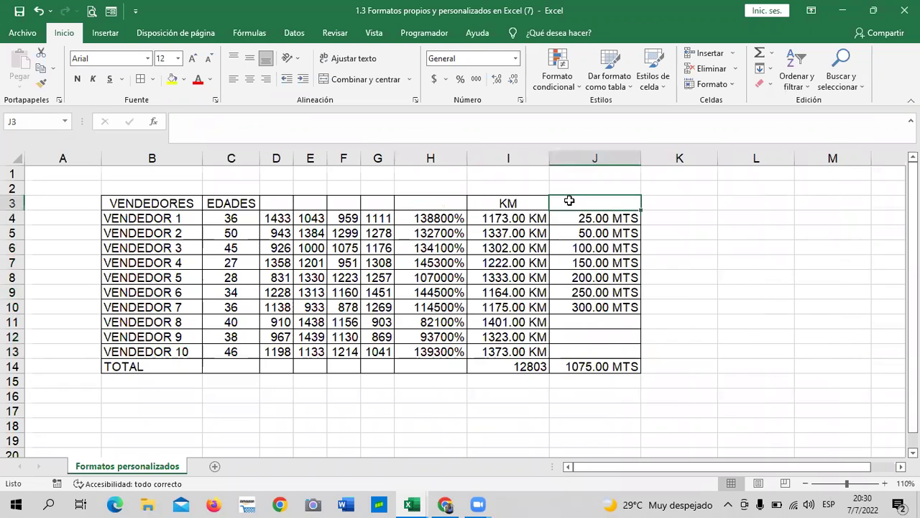
pyautogui.click(537, 206)
pyautogui.click(442, 203)
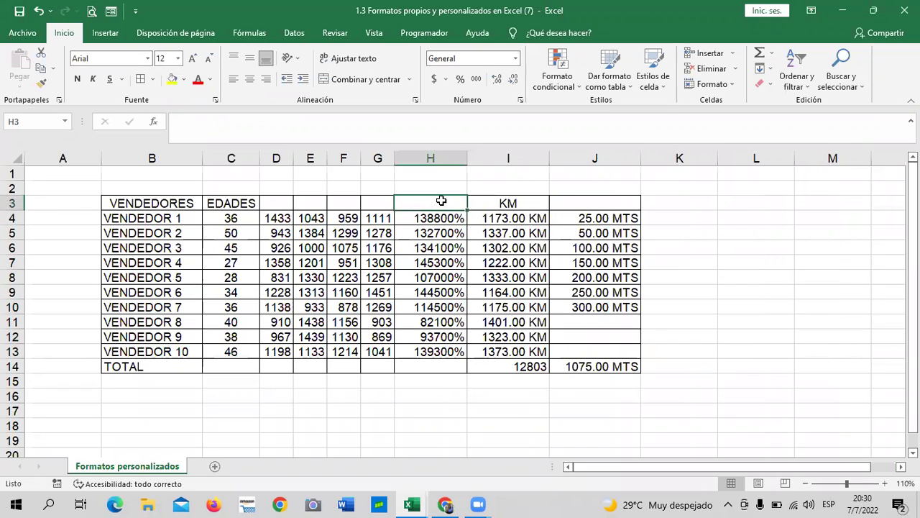
pyautogui.moveTo(392, 156); pyautogui.dragTo(413, 157)
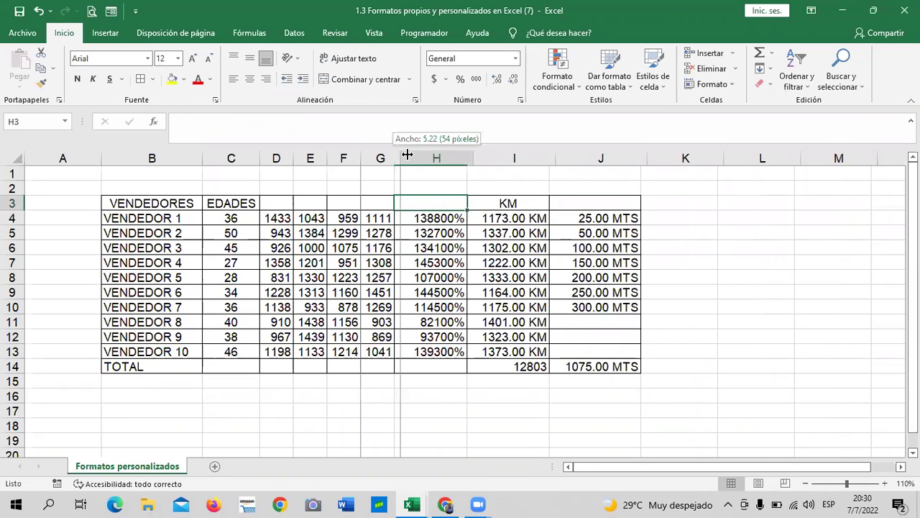
pyautogui.moveTo(390, 218); pyautogui.dragTo(390, 233)
pyautogui.moveTo(390, 270); pyautogui.dragTo(389, 351)
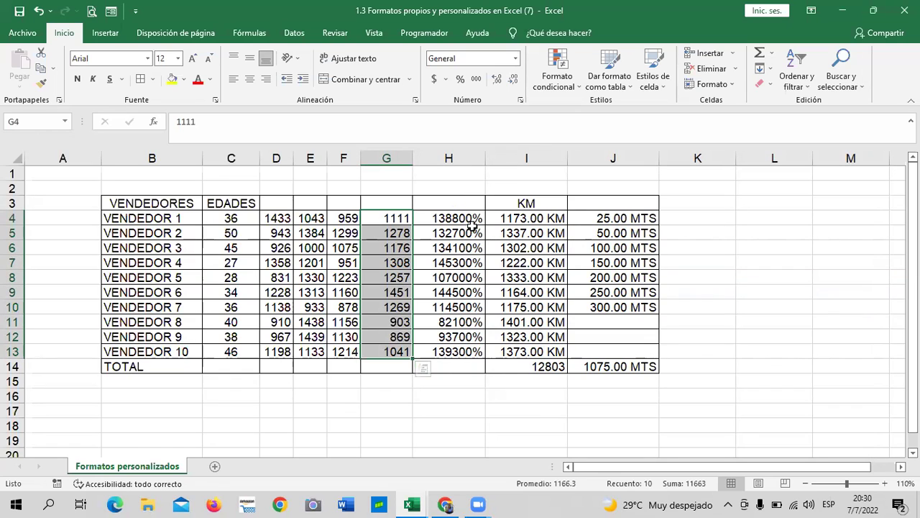
# Select the column G sales figures, G4:G13
pyautogui.click(515, 60)
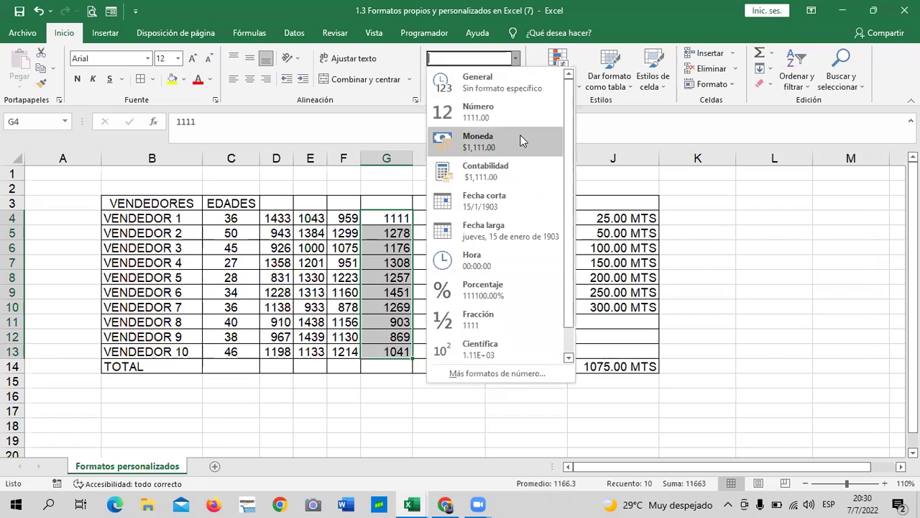
pyautogui.click(740, 288)
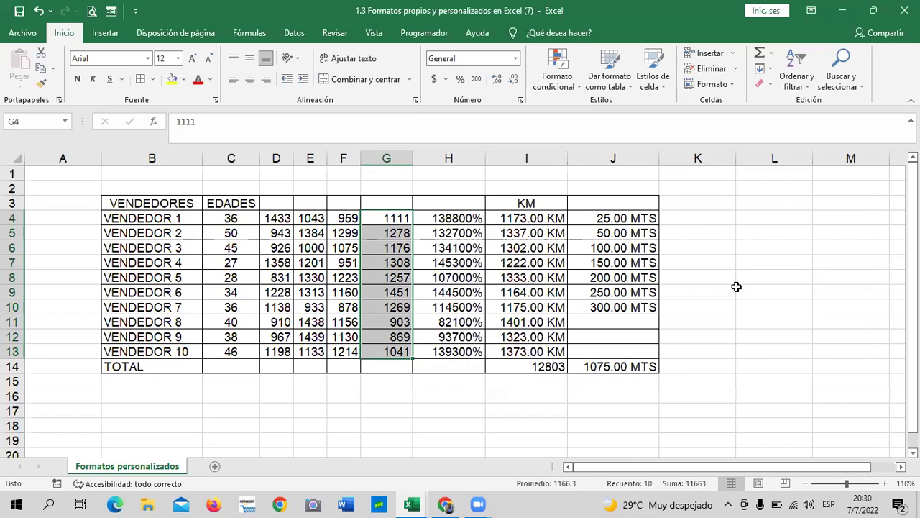
pyautogui.click(372, 218)
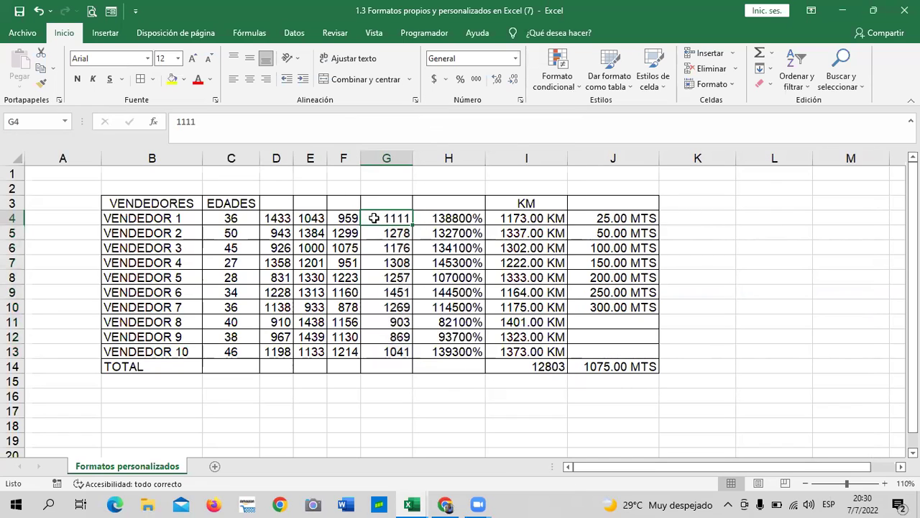
pyautogui.click(370, 260)
pyautogui.click(382, 348)
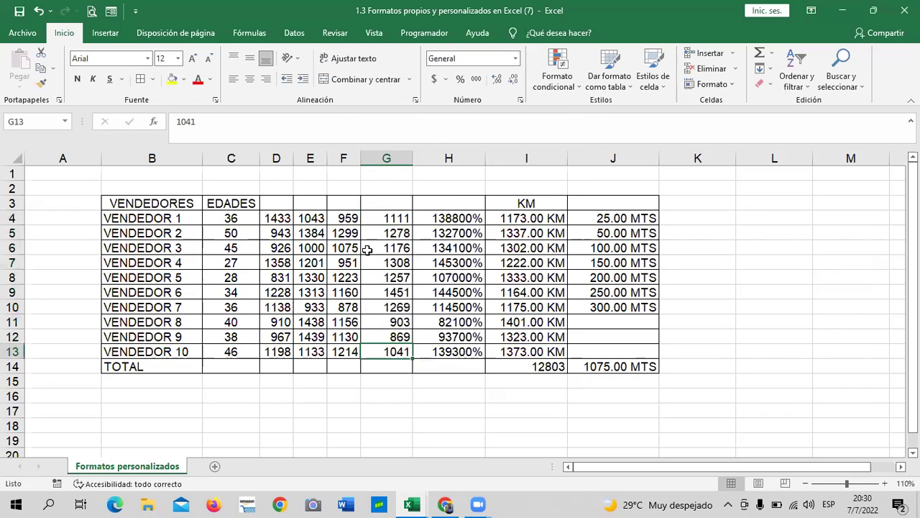
pyautogui.click(381, 217)
pyautogui.click(753, 279)
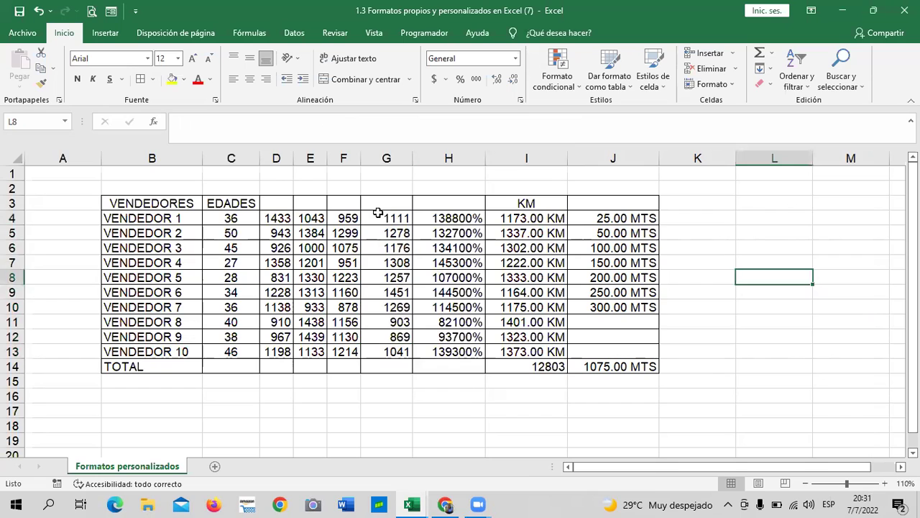
pyautogui.moveTo(378, 212); pyautogui.dragTo(382, 350)
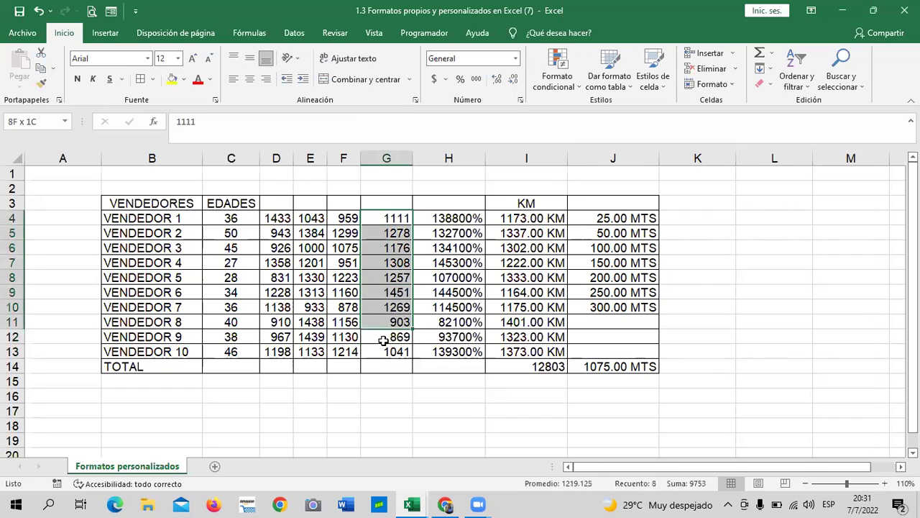
# Apply $ Accounting format with no decimals to G4:G13, widen column G, and open Format Cells
pyautogui.click(446, 80)
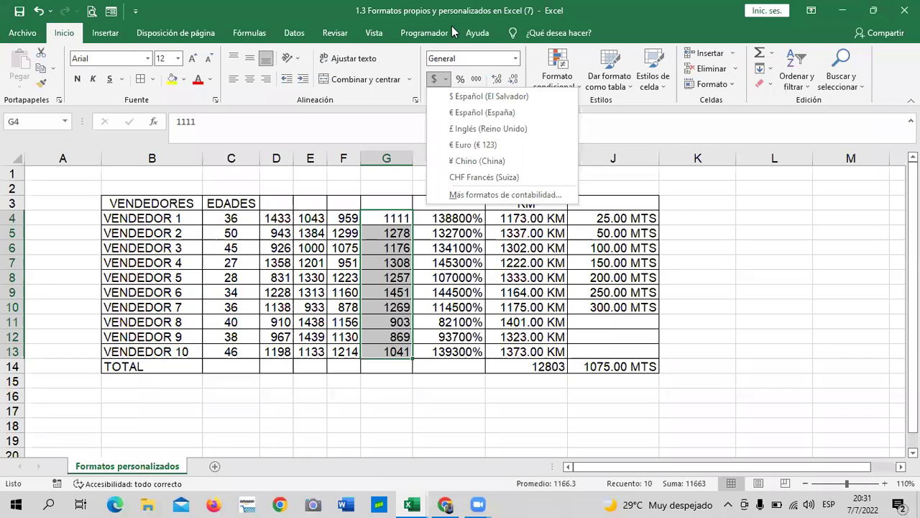
pyautogui.click(417, 86)
pyautogui.click(436, 81)
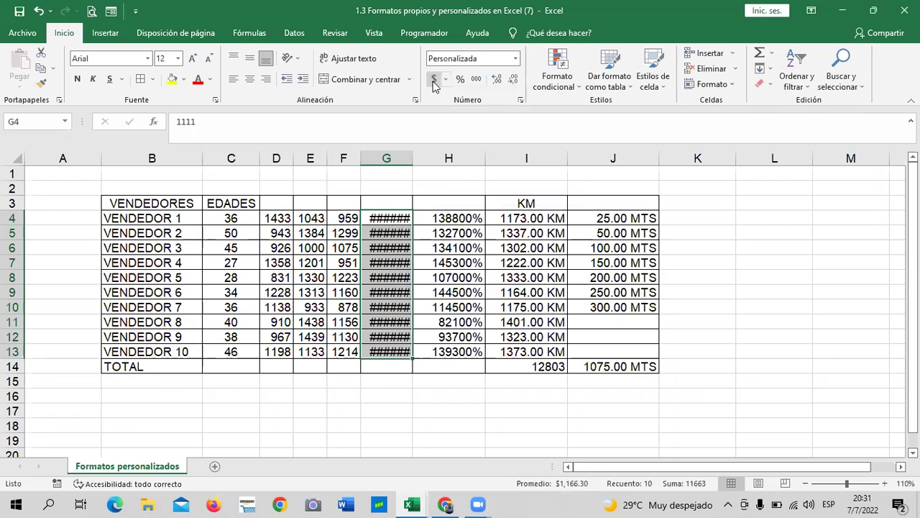
pyautogui.moveTo(413, 157); pyautogui.dragTo(433, 157)
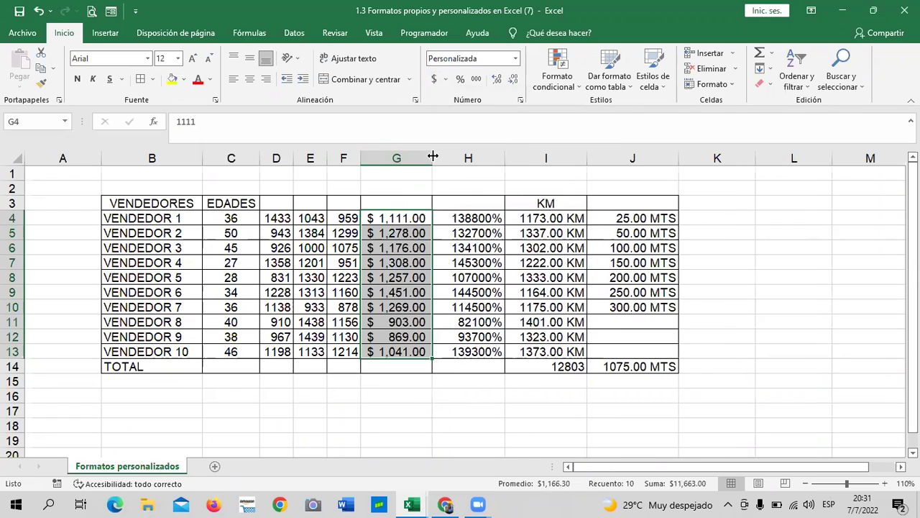
pyautogui.click(513, 81)
pyautogui.click(513, 81)
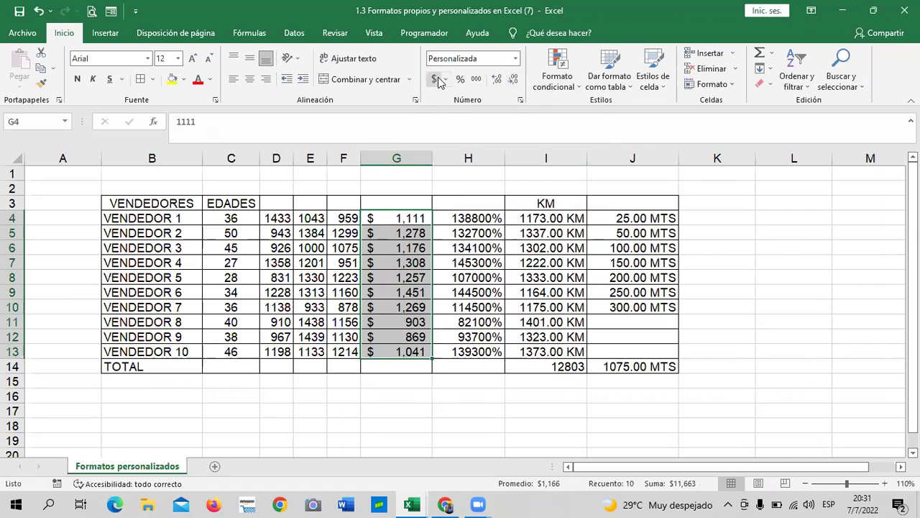
pyautogui.click(521, 100)
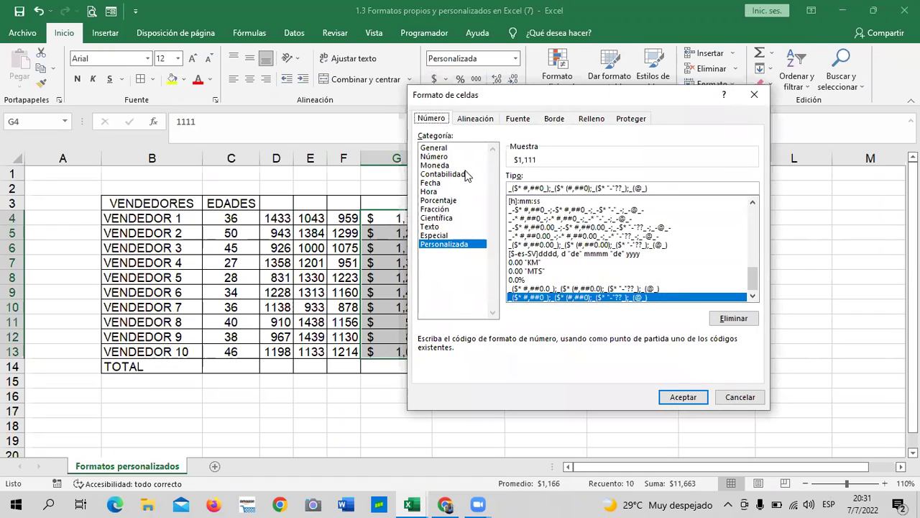
# Choose Contabilidad with the $ symbol and 0 decimals, then apply it
pyautogui.click(453, 176)
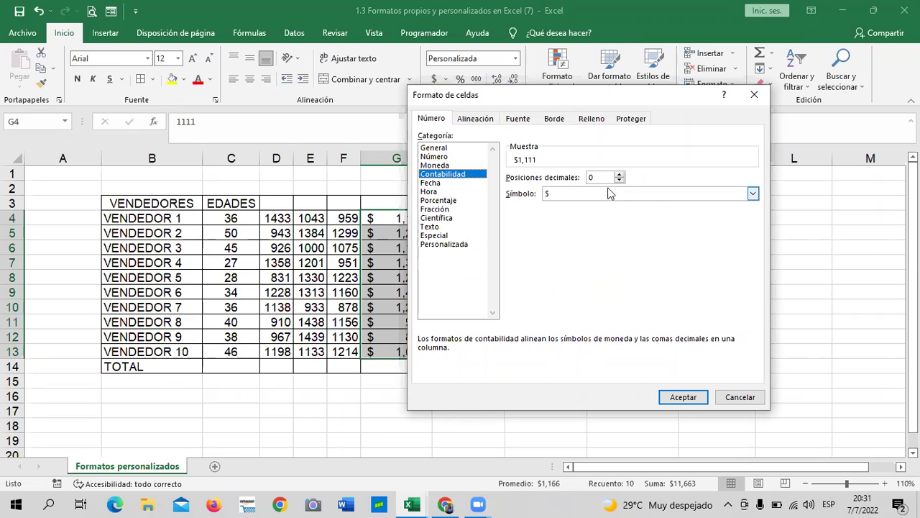
pyautogui.click(753, 193)
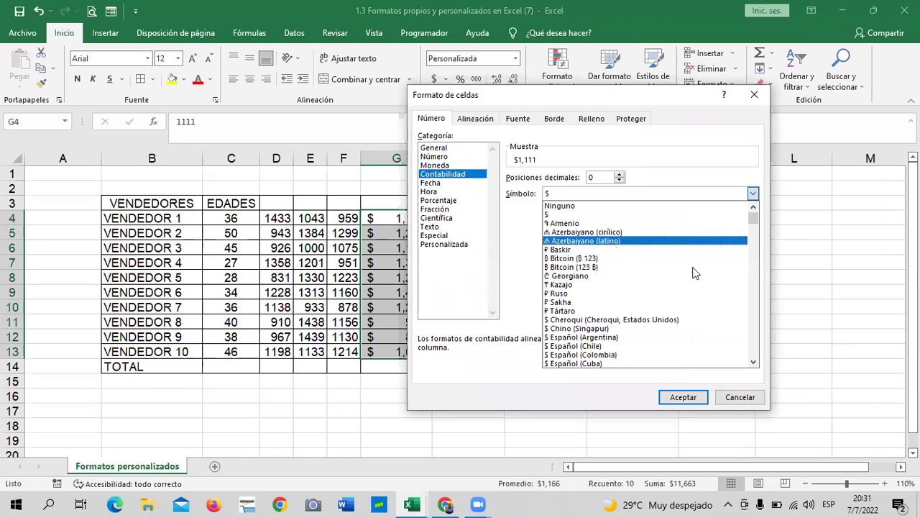
pyautogui.scroll(-5, 702, 277)
pyautogui.scroll(-2, 701, 280)
pyautogui.scroll(-2, 648, 281)
pyautogui.scroll(-2, 660, 295)
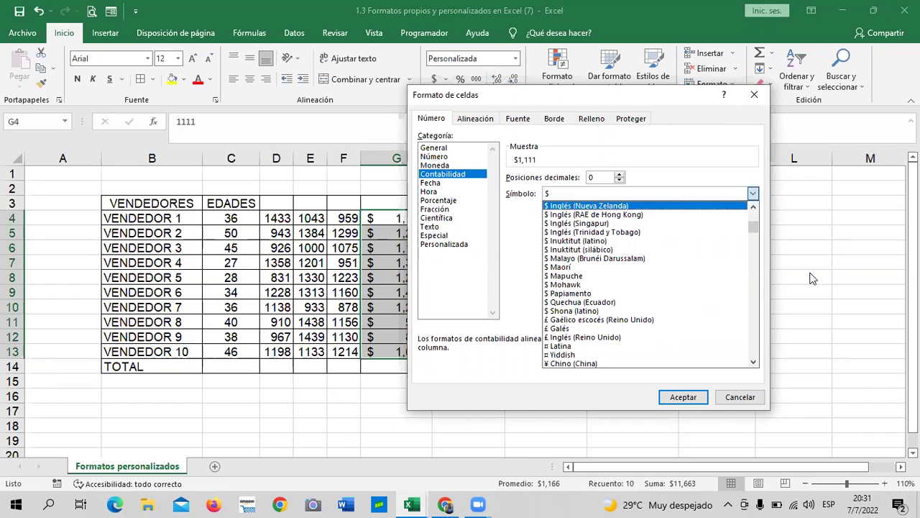
pyautogui.click(679, 397)
pyautogui.click(680, 398)
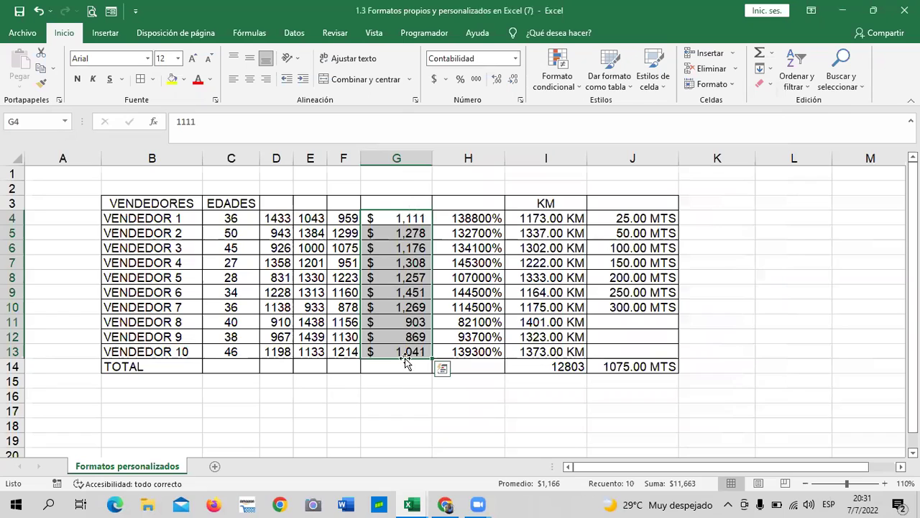
pyautogui.click(441, 408)
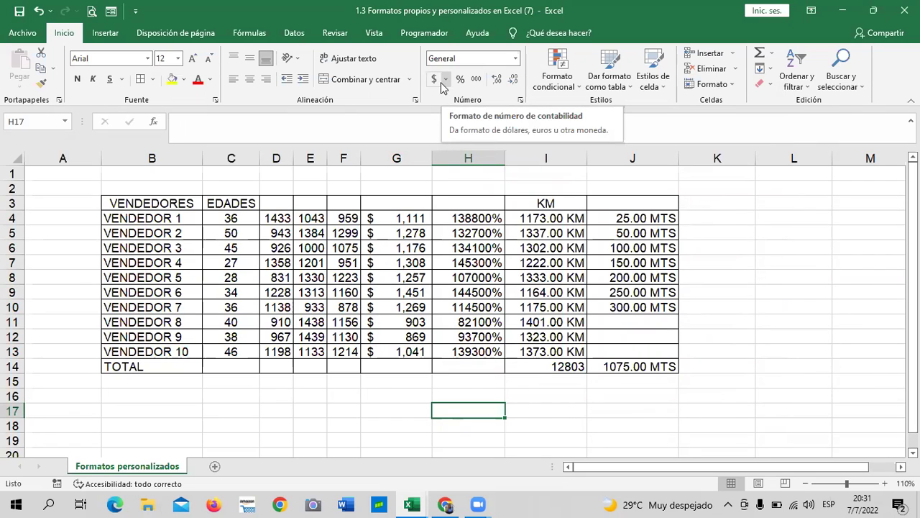
# Readjust column J's width and select cell K3 beside the header
pyautogui.click(721, 257)
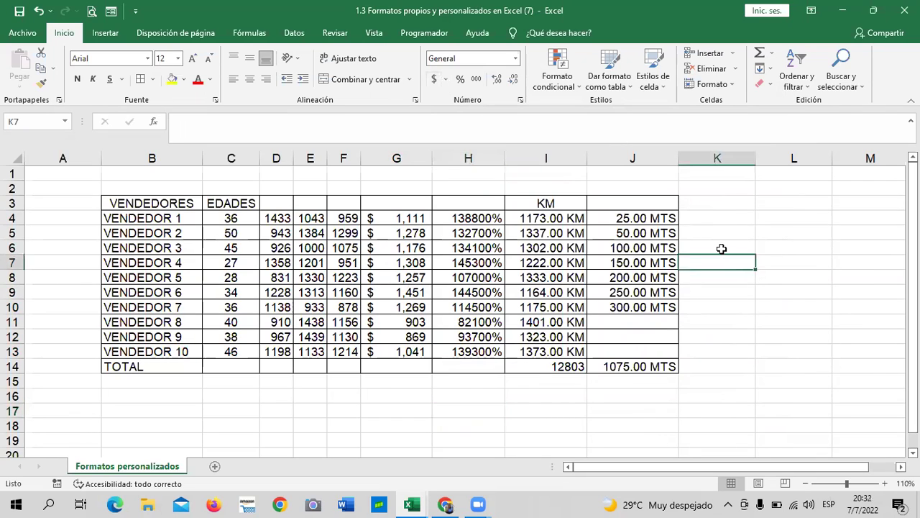
pyautogui.moveTo(679, 158)
pyautogui.mouseDown()
pyautogui.moveTo(659, 157)
pyautogui.moveTo(676, 158)
pyautogui.mouseUp()
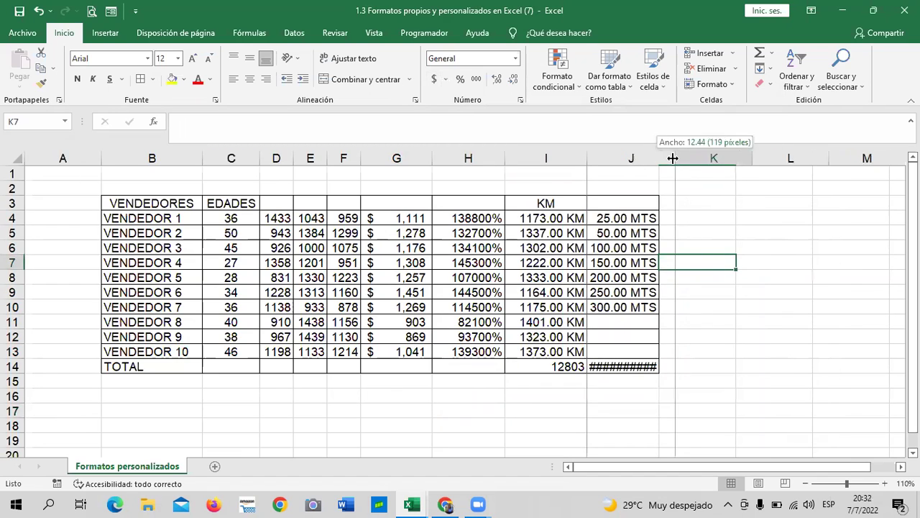
pyautogui.click(724, 206)
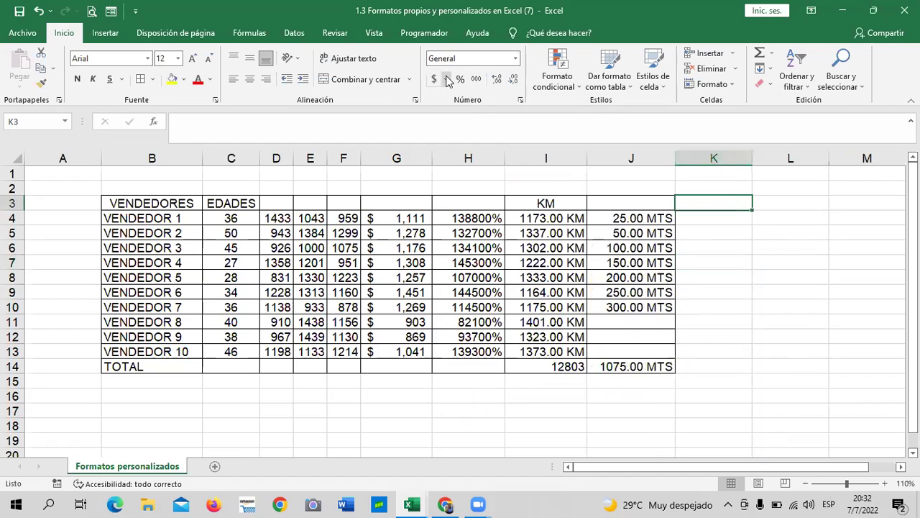
# Enter the date 15/5/2000 in cell K4
pyautogui.click(515, 58)
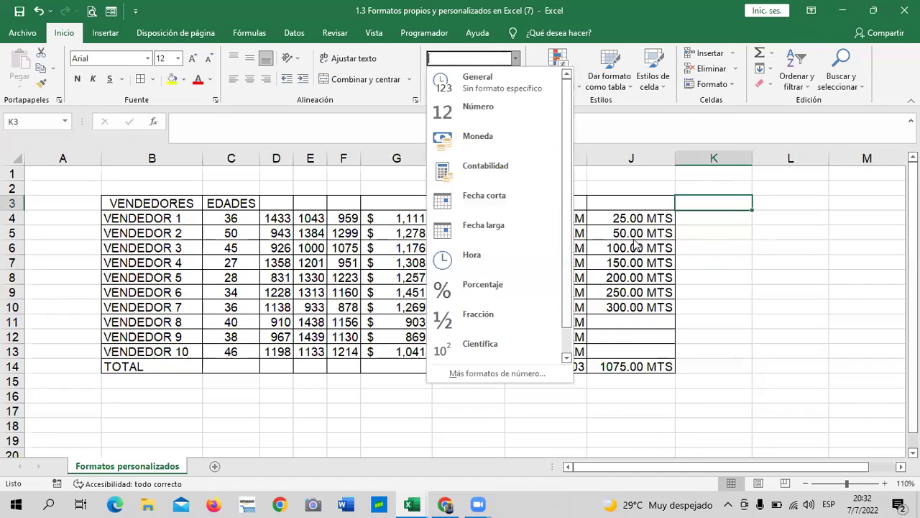
pyautogui.click(726, 215)
pyautogui.click(721, 219)
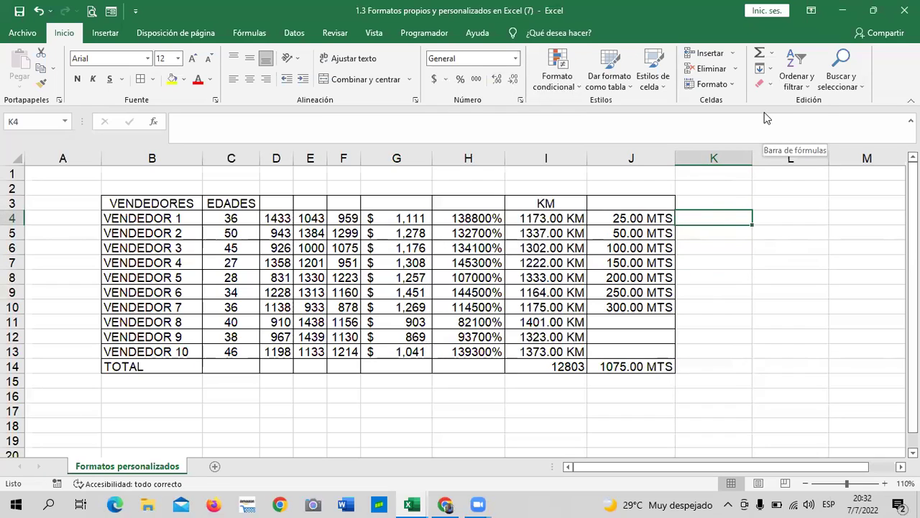
pyautogui.write('15/5/200')
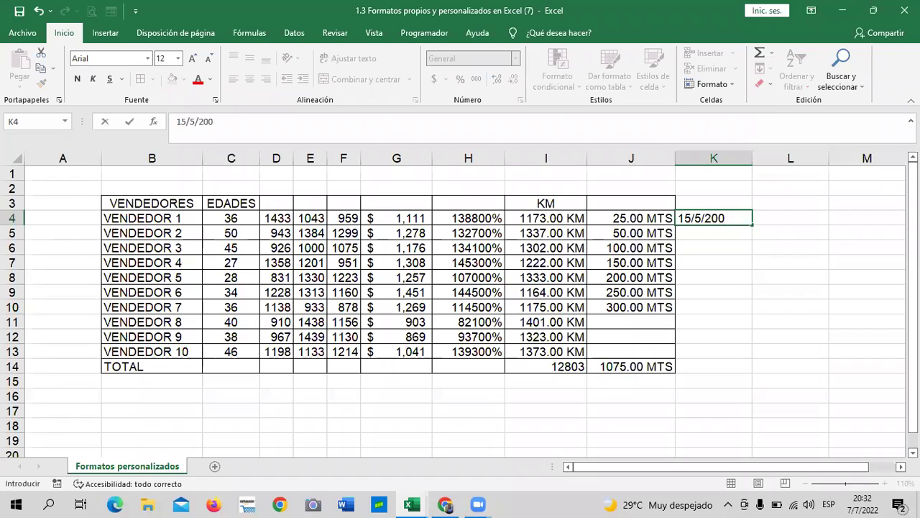
pyautogui.press('Return')
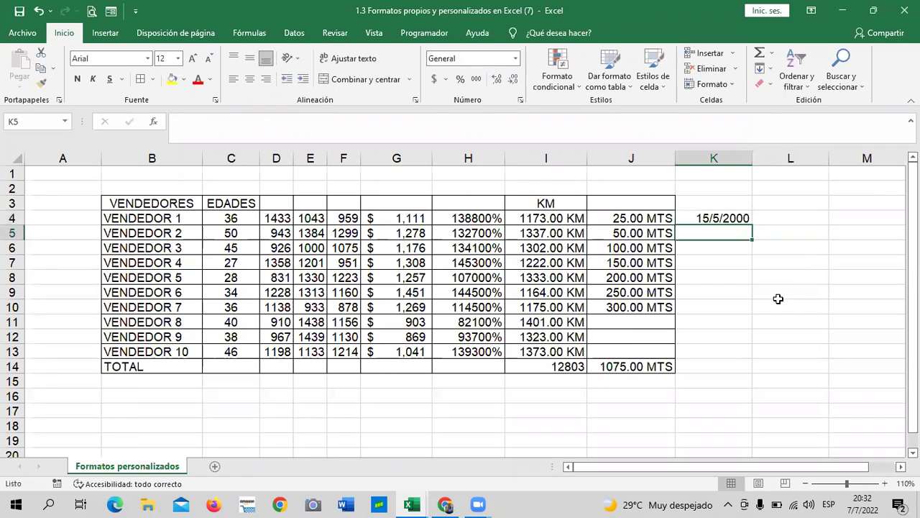
# Switch K4 to General format to reveal its serial number 36661
pyautogui.click(709, 218)
pyautogui.click(516, 58)
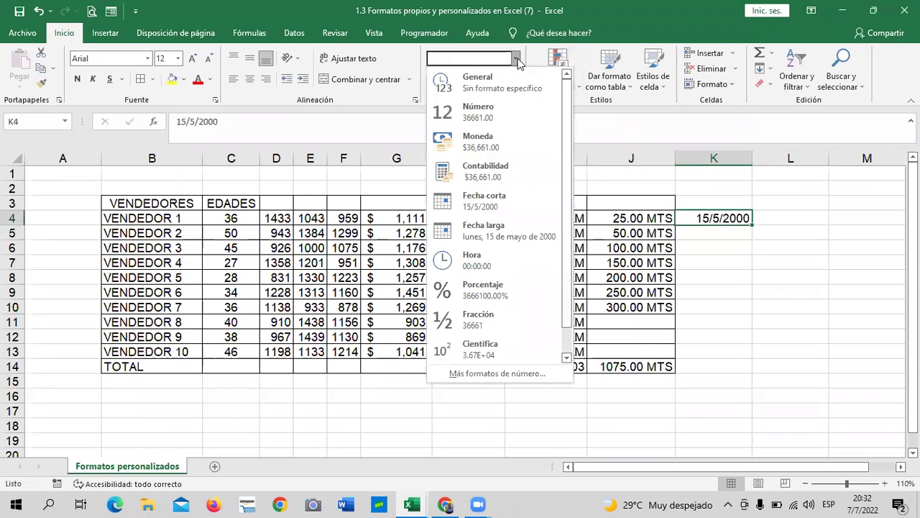
pyautogui.click(486, 82)
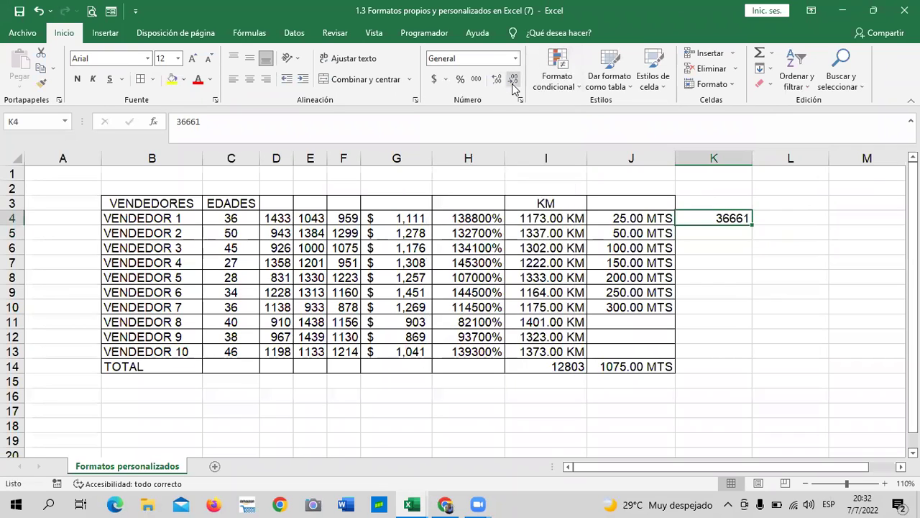
pyautogui.click(863, 323)
pyautogui.click(714, 215)
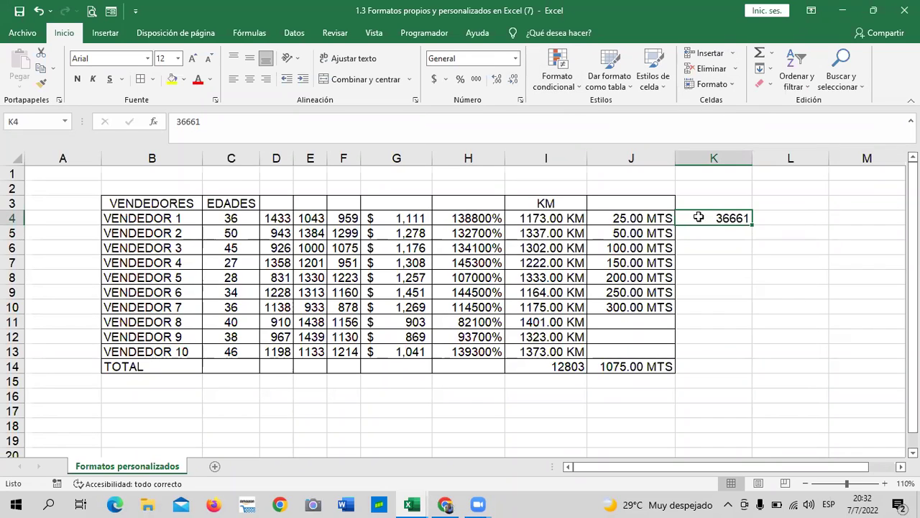
# Format K4 back as Fecha corta so it displays 15/5/2000
pyautogui.click(774, 319)
pyautogui.click(699, 216)
pyautogui.click(515, 59)
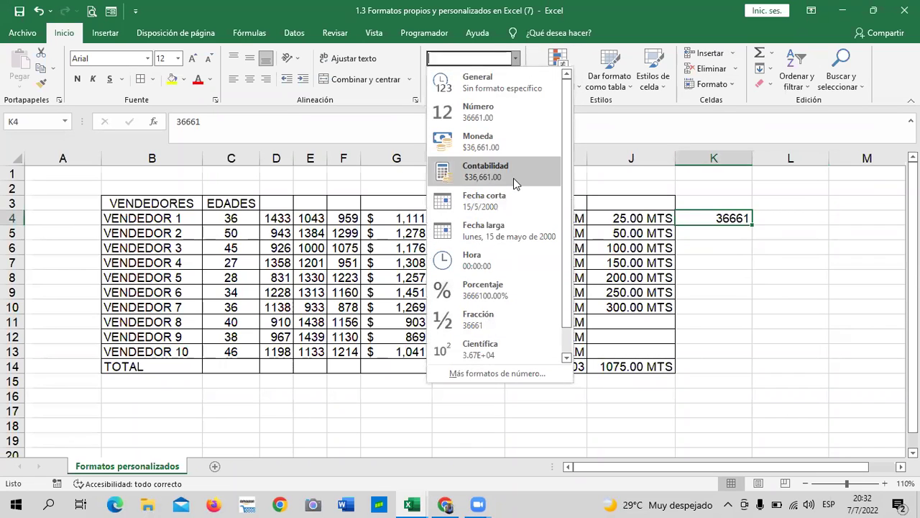
pyautogui.click(520, 205)
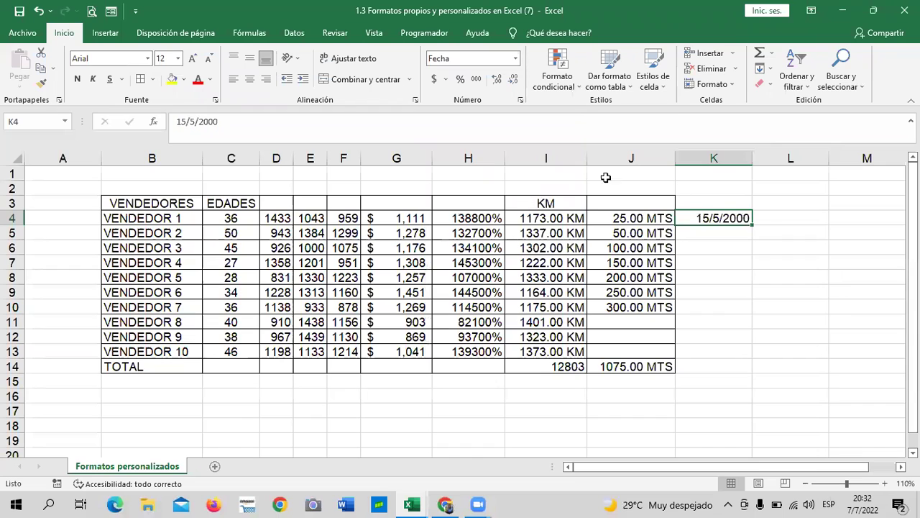
pyautogui.click(768, 287)
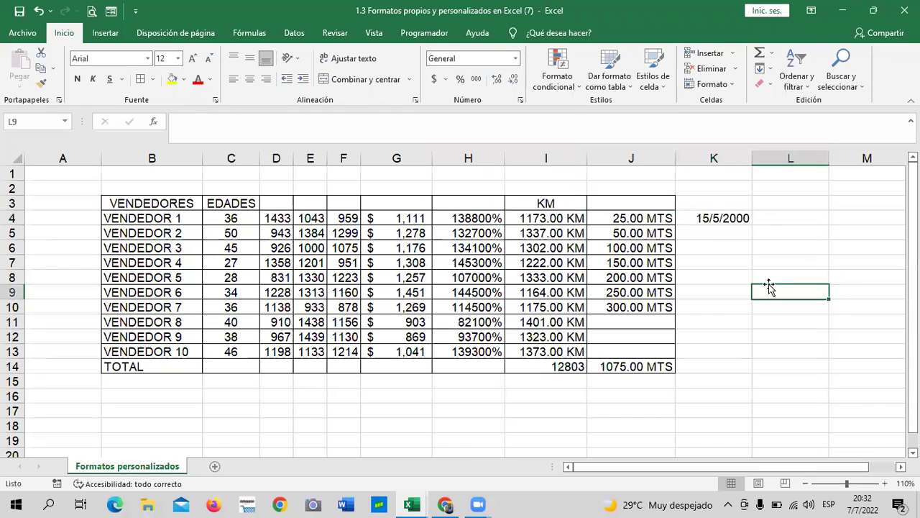
pyautogui.click(702, 217)
pyautogui.click(758, 338)
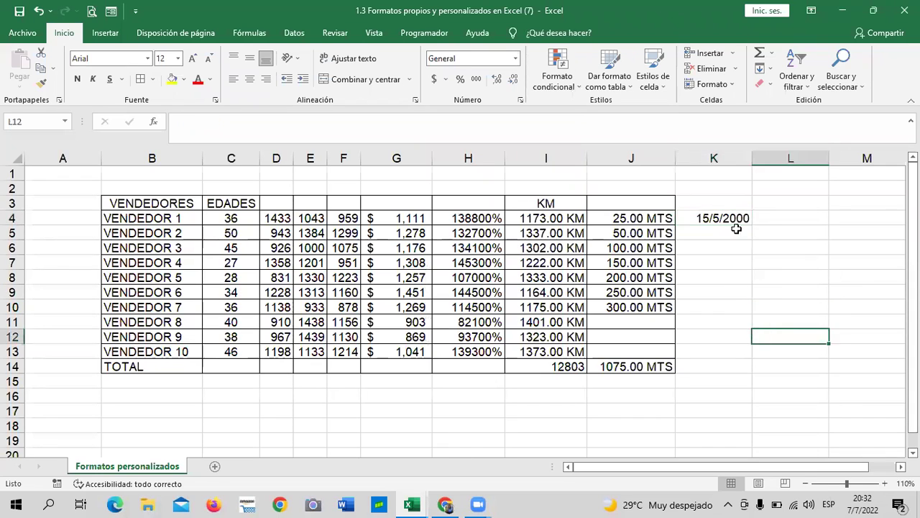
pyautogui.click(723, 217)
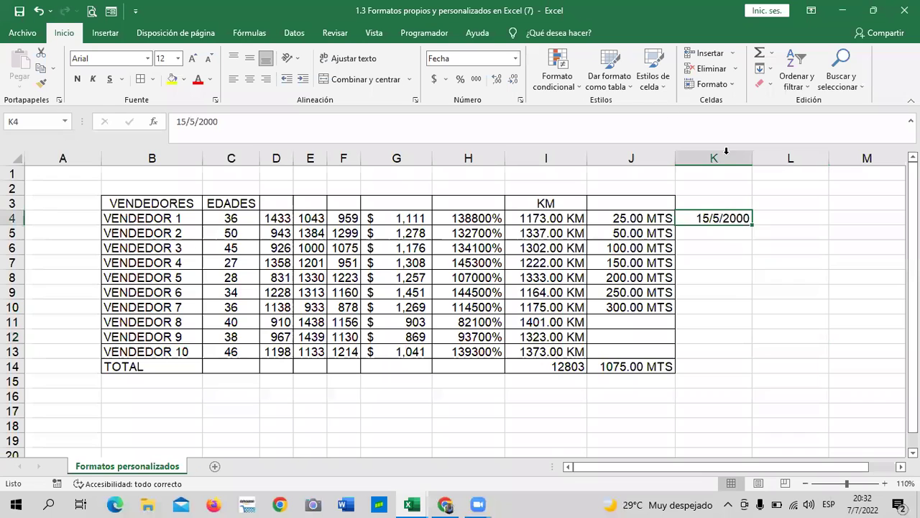
# Show K4 as a long date and compare it with nearby empty cells
pyautogui.click(515, 59)
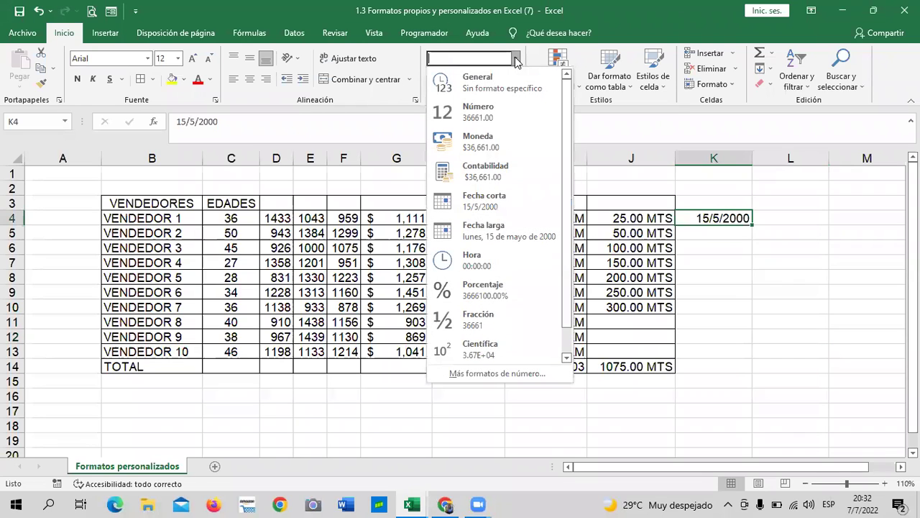
pyautogui.click(462, 230)
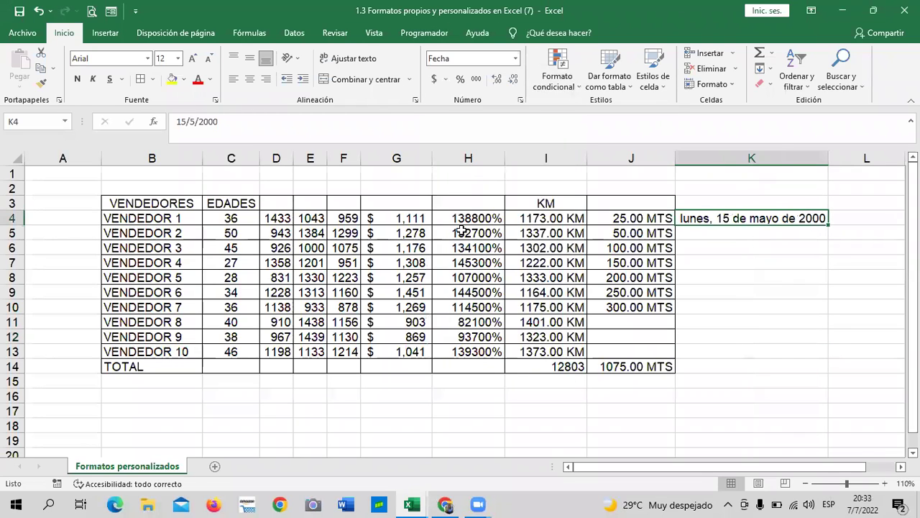
pyautogui.click(826, 291)
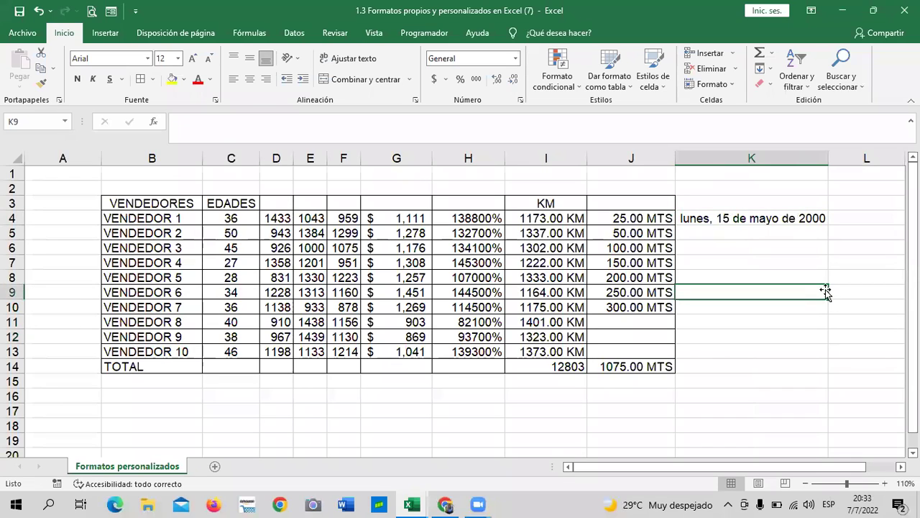
pyautogui.click(750, 217)
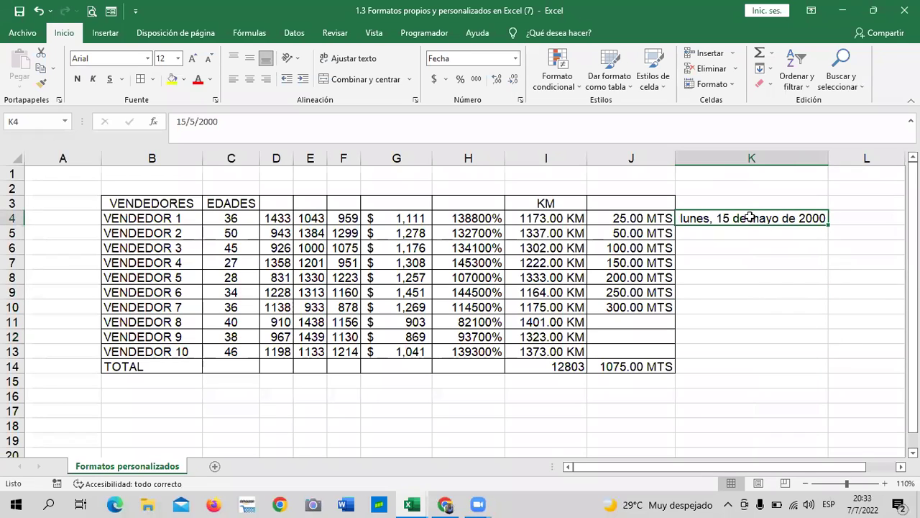
pyautogui.click(703, 260)
pyautogui.click(692, 220)
pyautogui.click(715, 234)
pyautogui.click(704, 217)
# Return K4 to the short date 15/5/2000 and narrow column K to fit
pyautogui.click(515, 59)
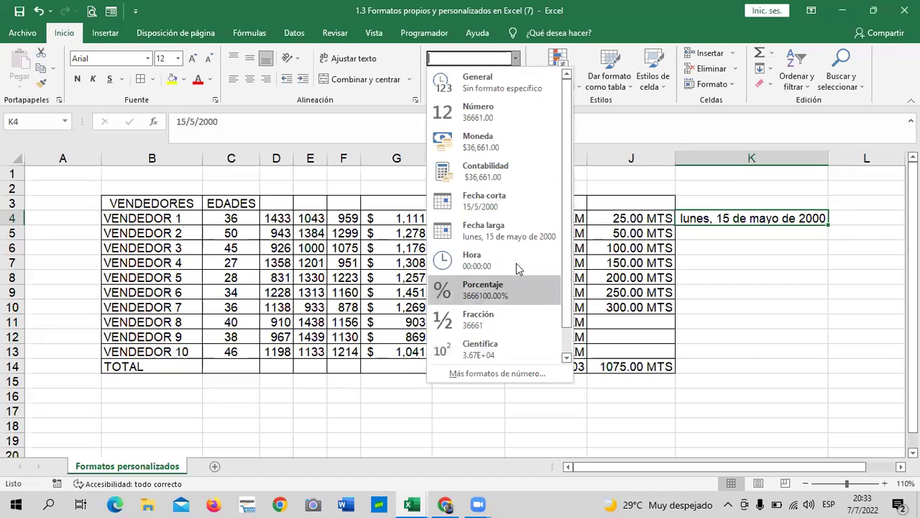
pyautogui.click(523, 212)
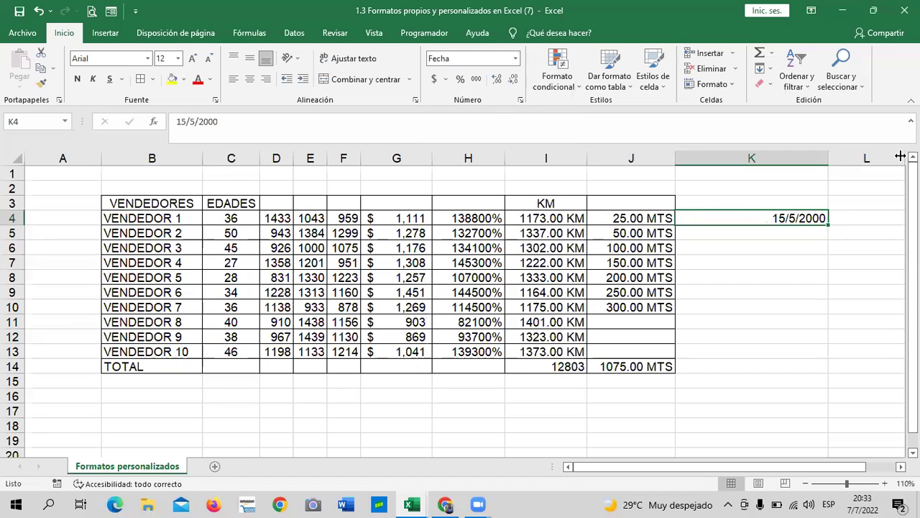
pyautogui.moveTo(827, 155); pyautogui.dragTo(750, 162)
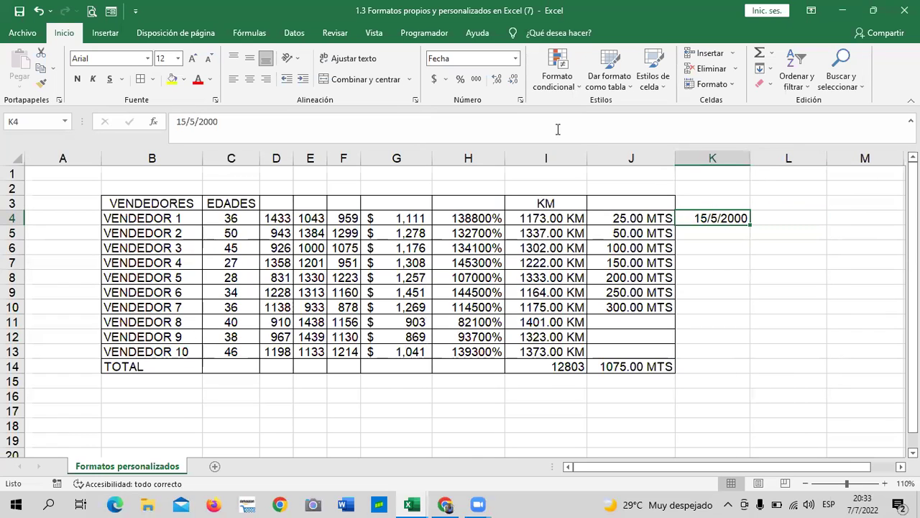
# Apply the Fecha type 14/03/12 to K4 so it reads 15/05/00
pyautogui.click(520, 102)
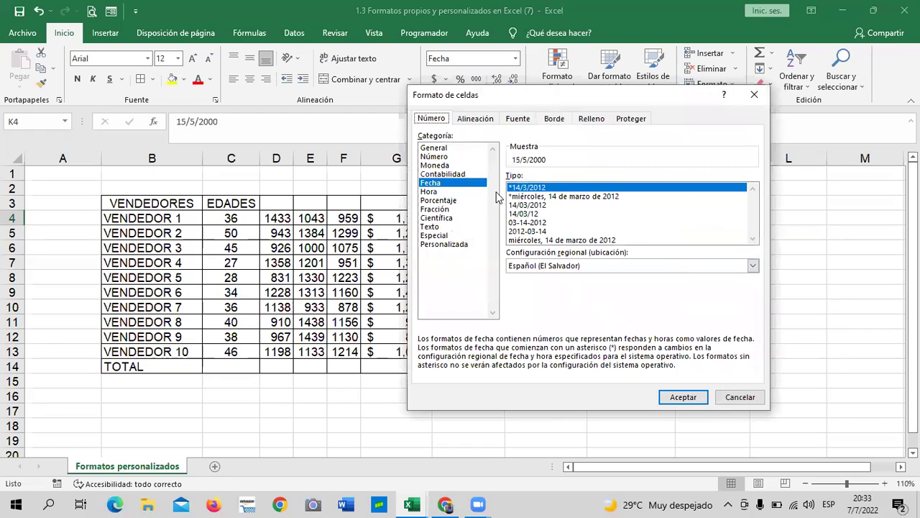
pyautogui.click(541, 241)
pyautogui.click(528, 232)
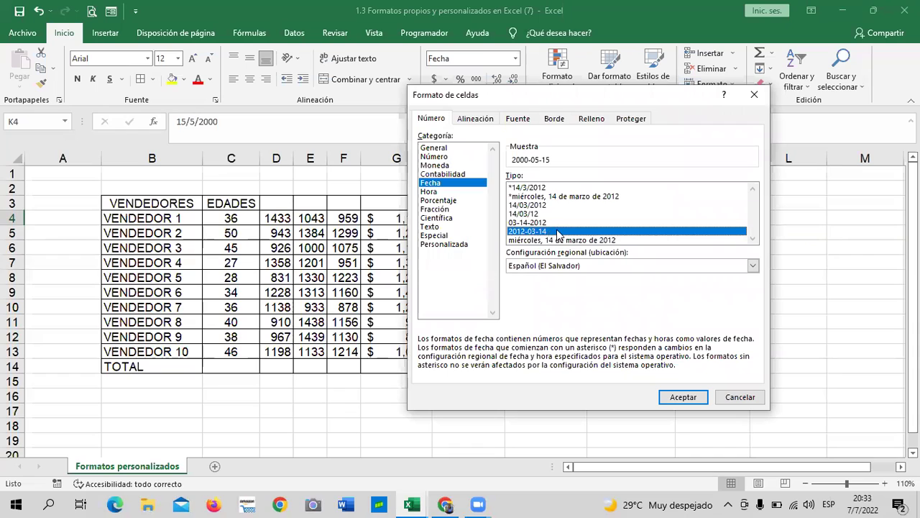
pyautogui.click(533, 214)
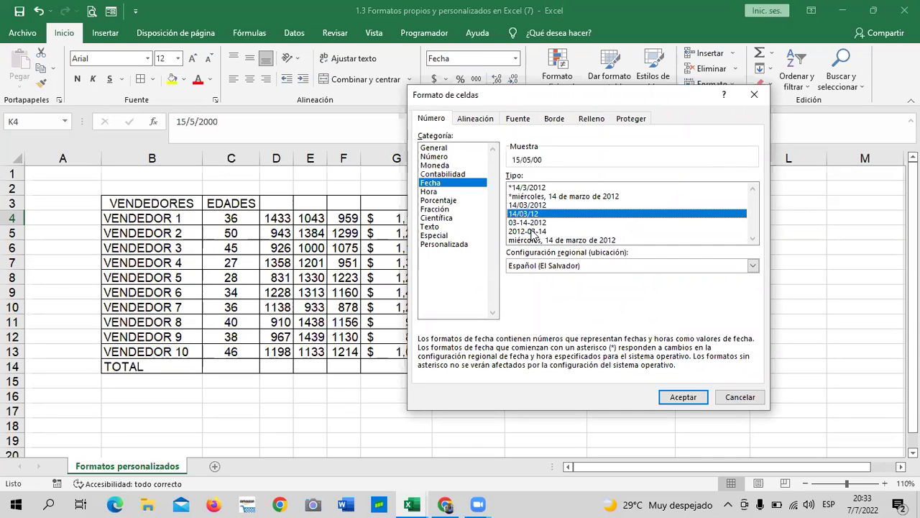
pyautogui.click(533, 232)
pyautogui.click(528, 241)
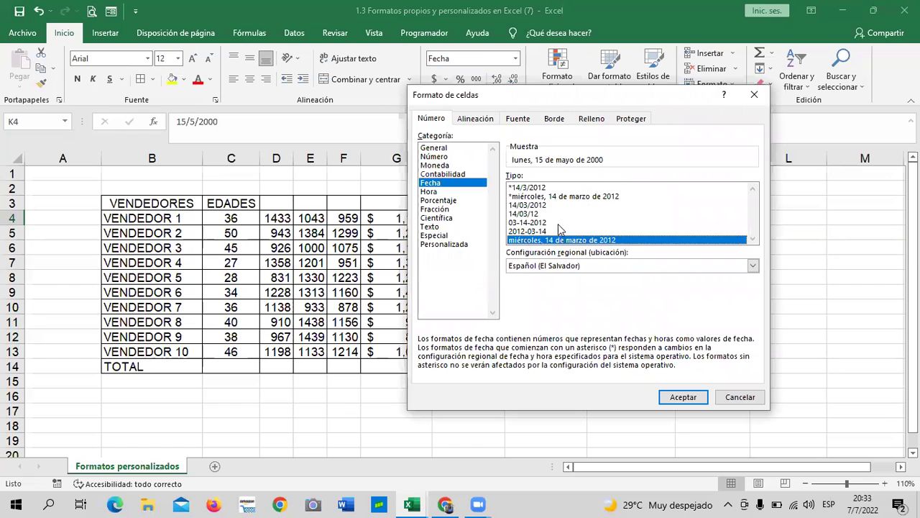
pyautogui.click(545, 205)
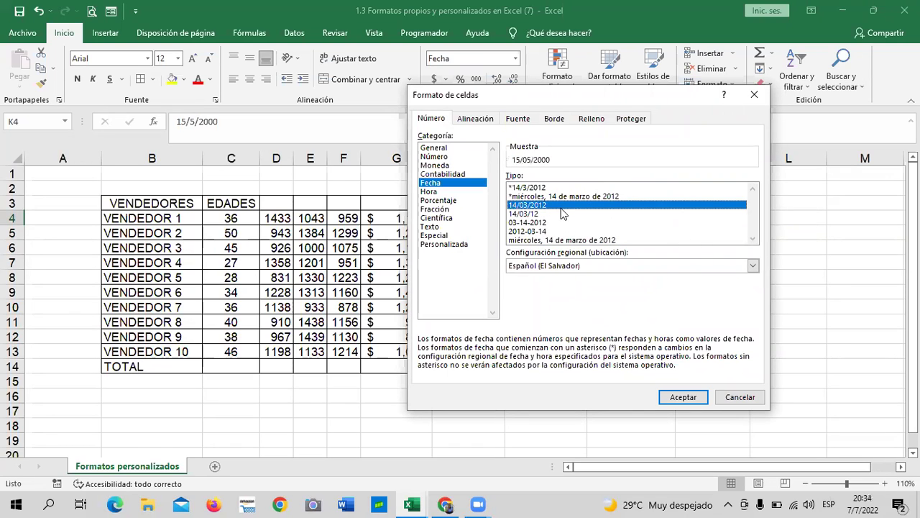
pyautogui.click(529, 214)
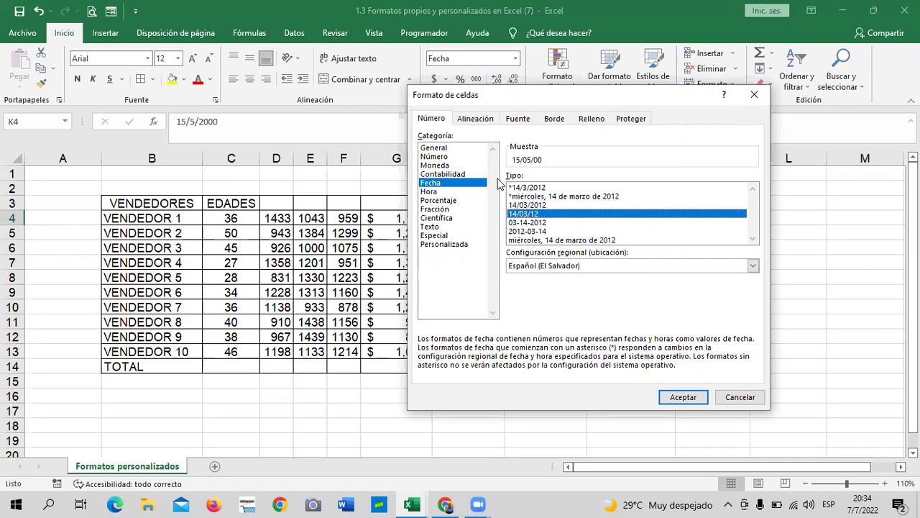
pyautogui.click(683, 397)
pyautogui.click(712, 367)
pyautogui.click(712, 218)
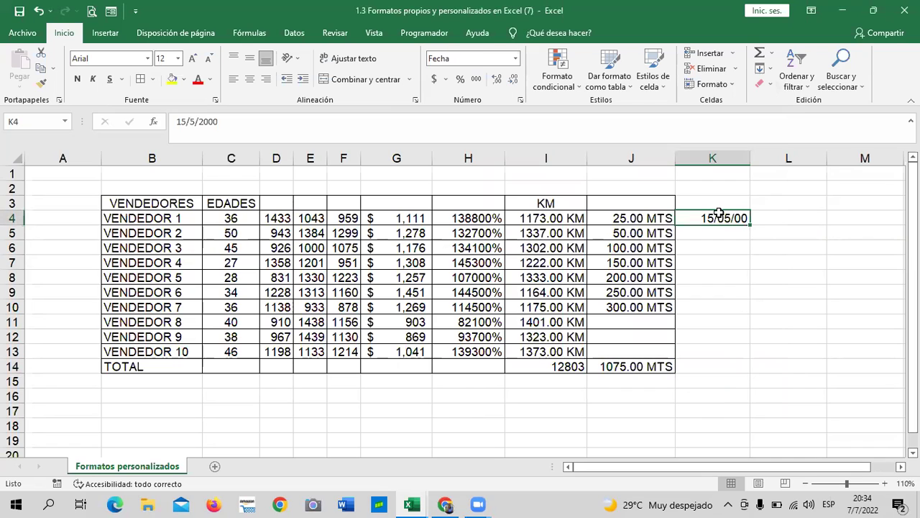
pyautogui.click(515, 59)
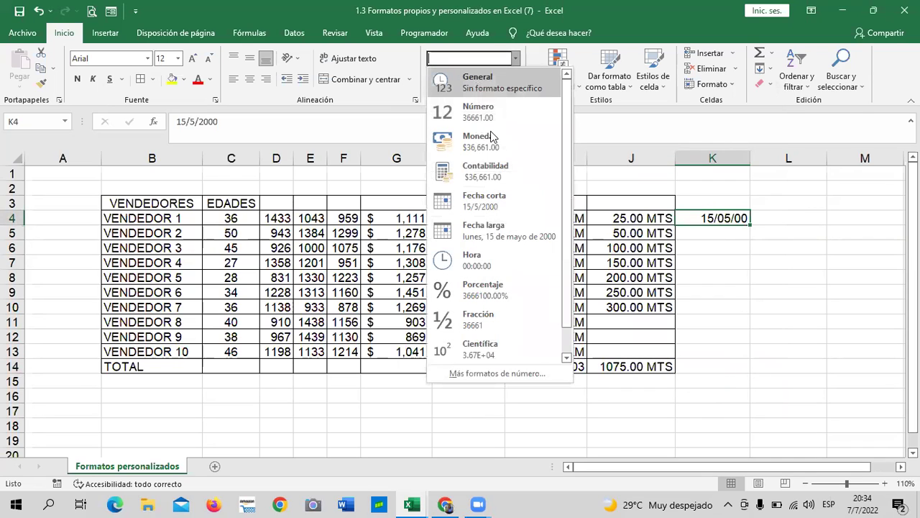
pyautogui.click(543, 219)
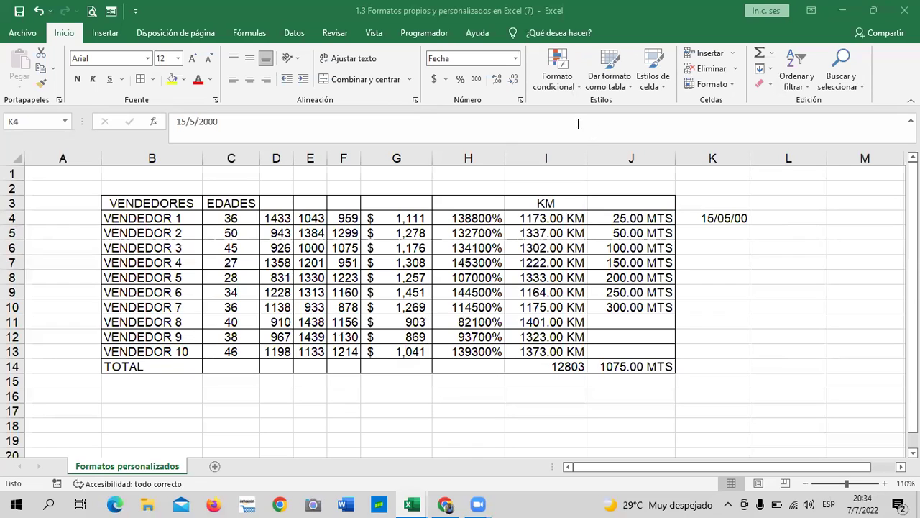
pyautogui.click(720, 213)
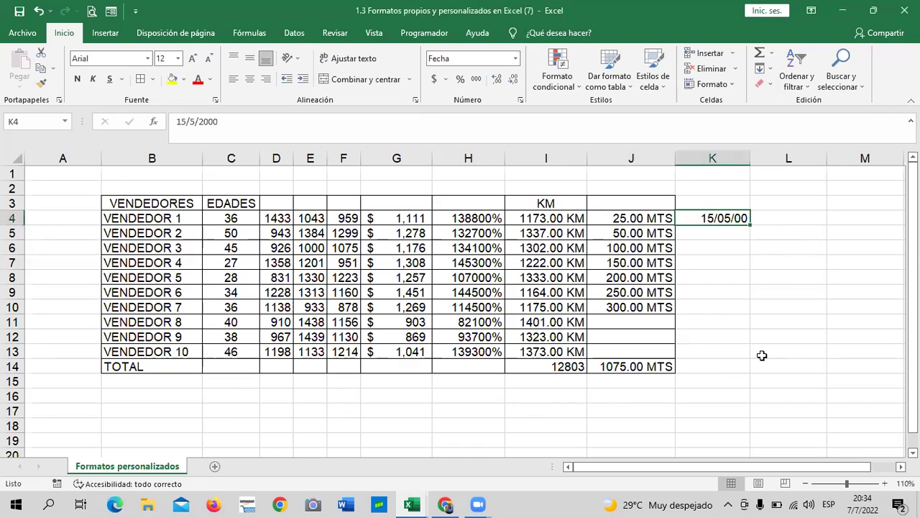
pyautogui.click(699, 274)
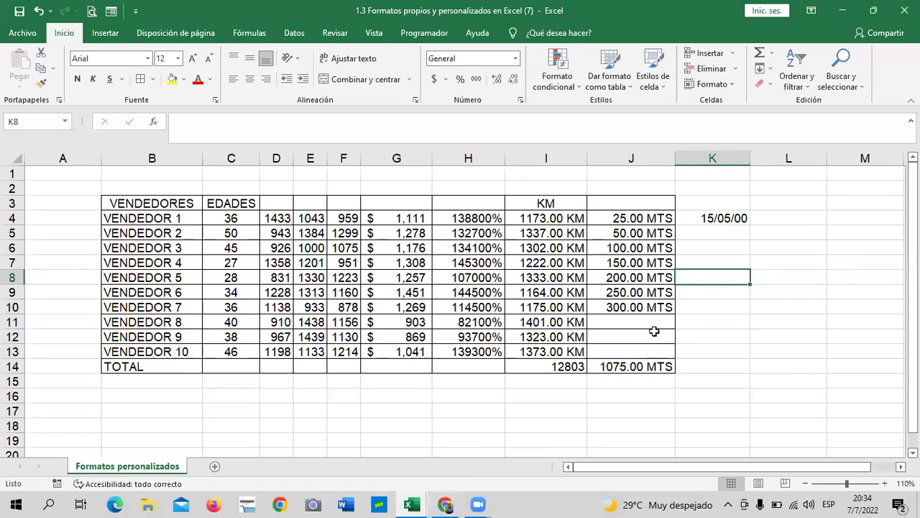
pyautogui.hscroll(3, 582, 251)
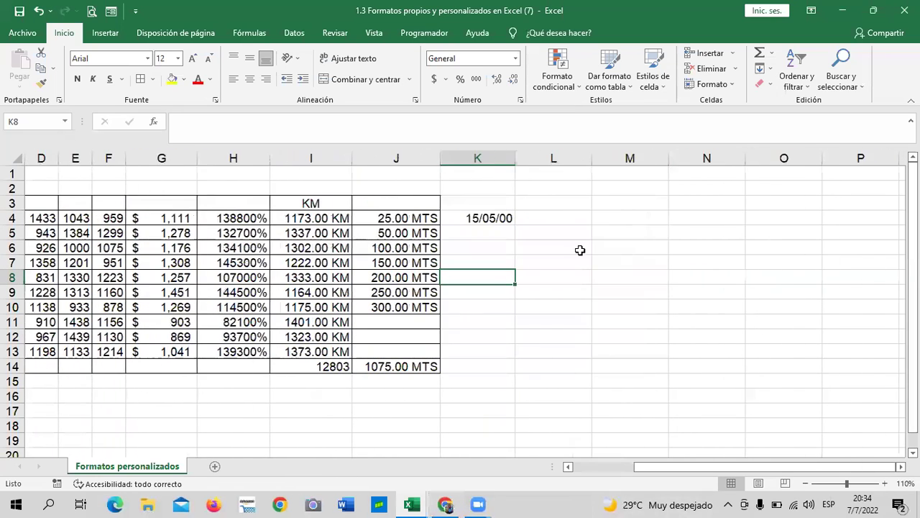
pyautogui.click(546, 219)
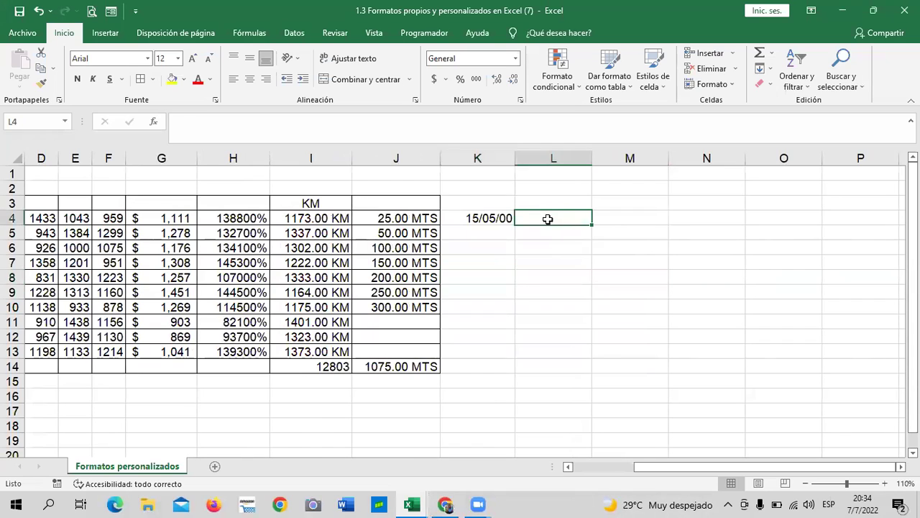
pyautogui.write('06')
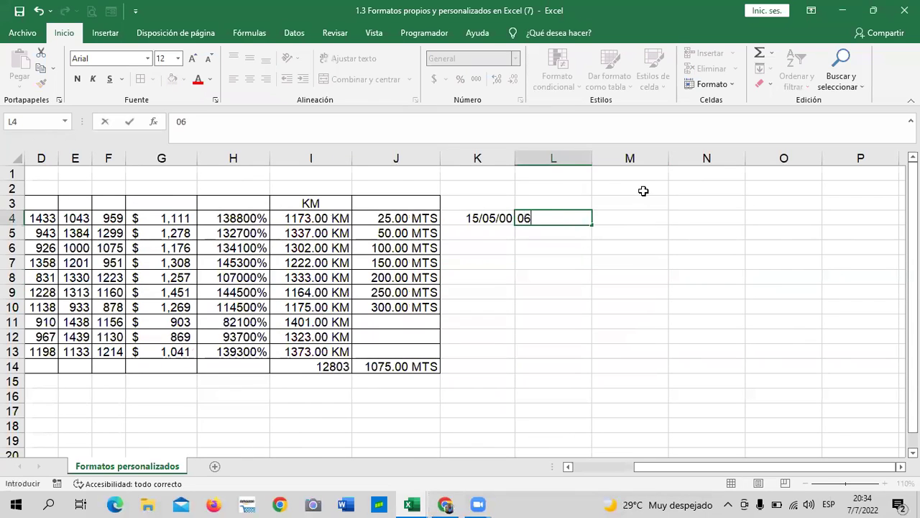
pyautogui.write('04')
pyautogui.press('Return')
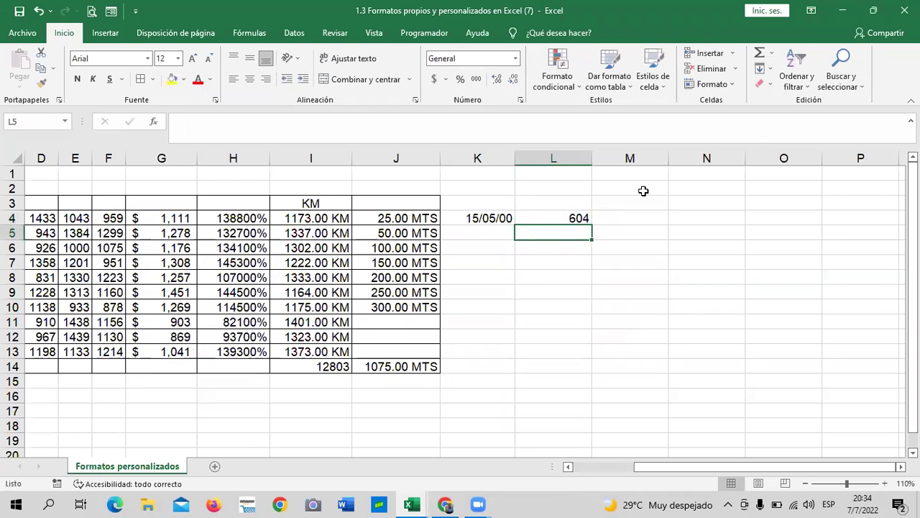
pyautogui.click(569, 213)
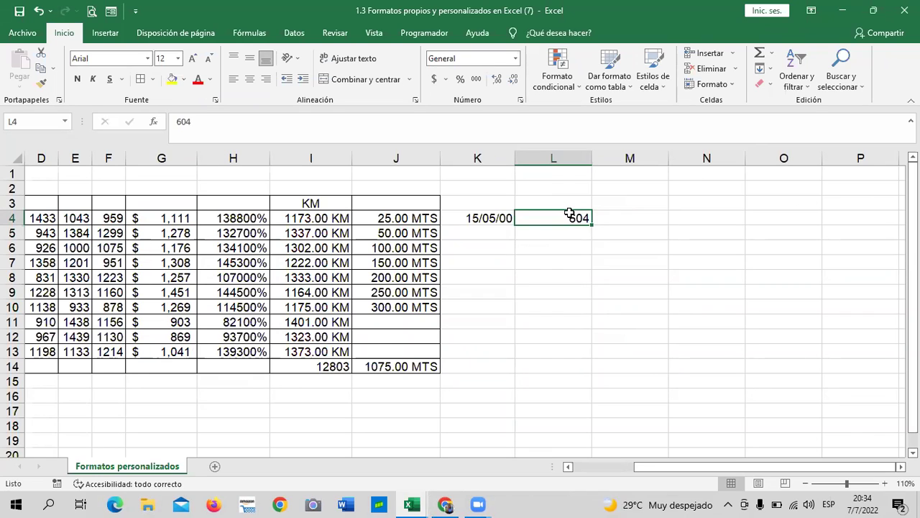
pyautogui.click(625, 321)
pyautogui.click(561, 222)
pyautogui.click(515, 59)
pyautogui.click(515, 60)
pyautogui.click(515, 60)
pyautogui.click(671, 284)
pyautogui.click(699, 279)
pyautogui.click(541, 218)
pyautogui.click(540, 244)
pyautogui.write('HOLA')
pyautogui.press('Return')
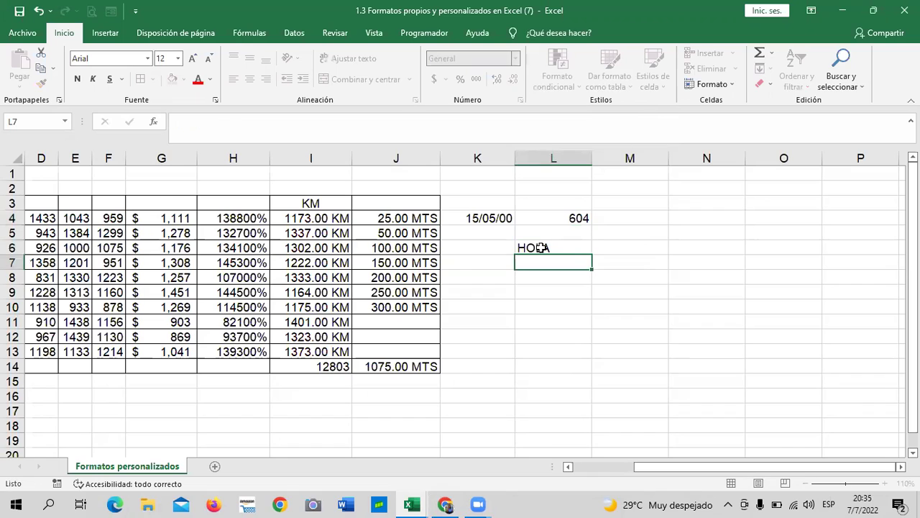
pyautogui.click(528, 215)
pyautogui.click(546, 351)
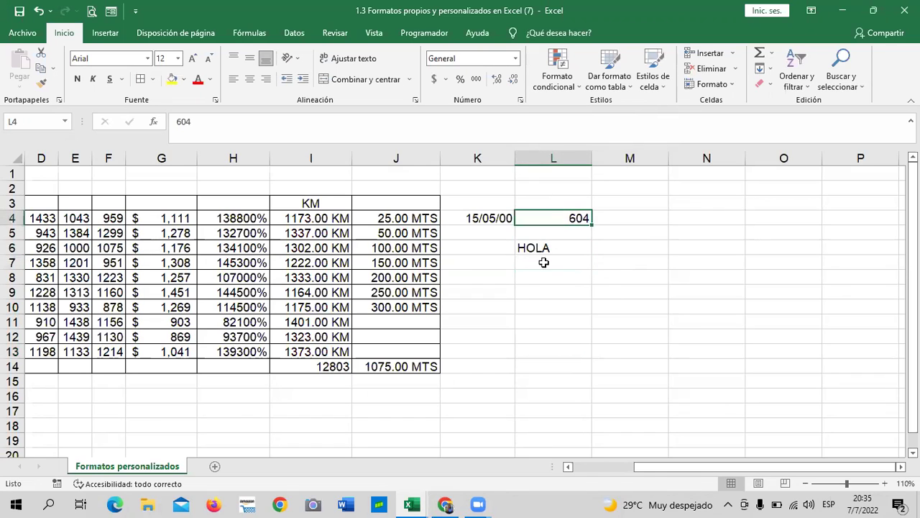
pyautogui.moveTo(543, 218); pyautogui.dragTo(545, 266)
pyautogui.press('Delete')
pyautogui.click(625, 308)
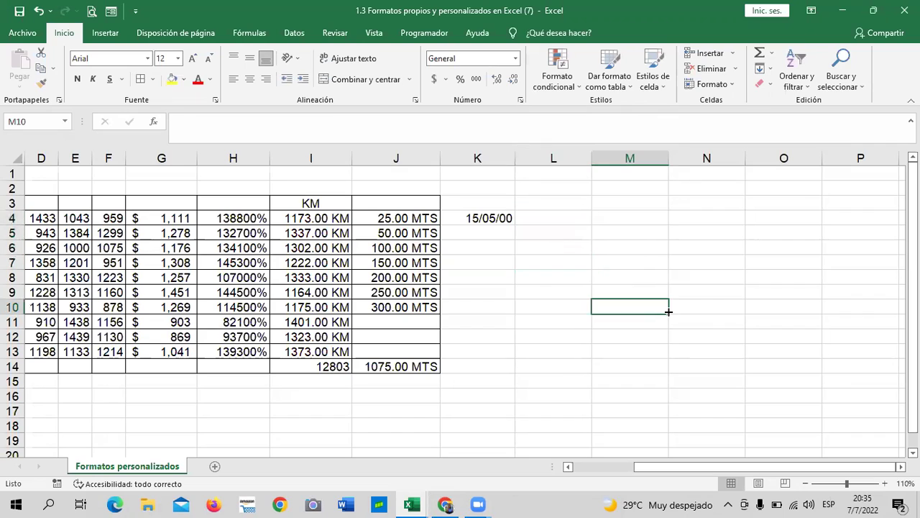
pyautogui.moveTo(540, 216); pyautogui.dragTo(561, 351)
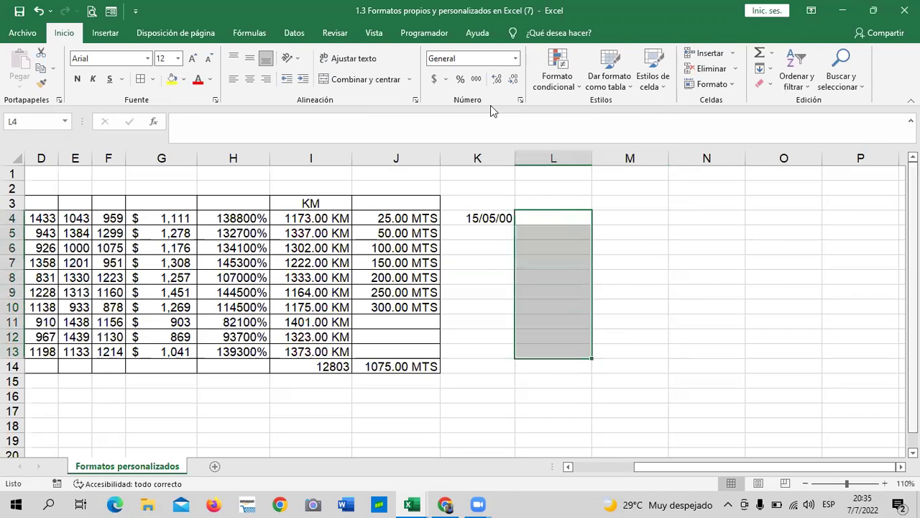
# Format L4:L13 with the Texto number category
pyautogui.click(515, 59)
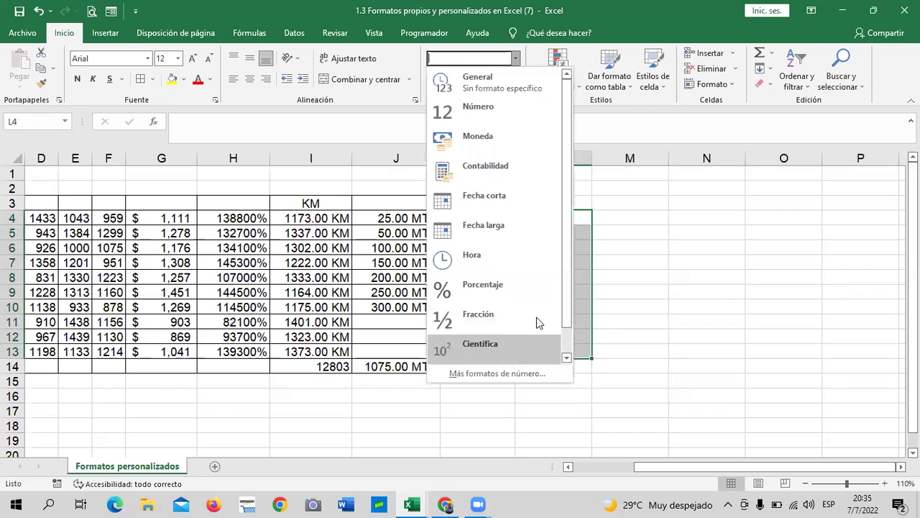
pyautogui.click(505, 372)
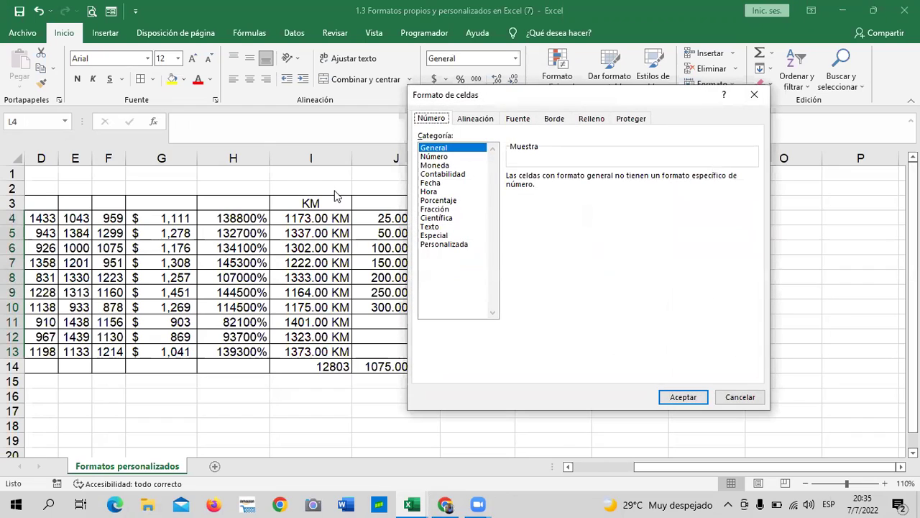
pyautogui.click(431, 226)
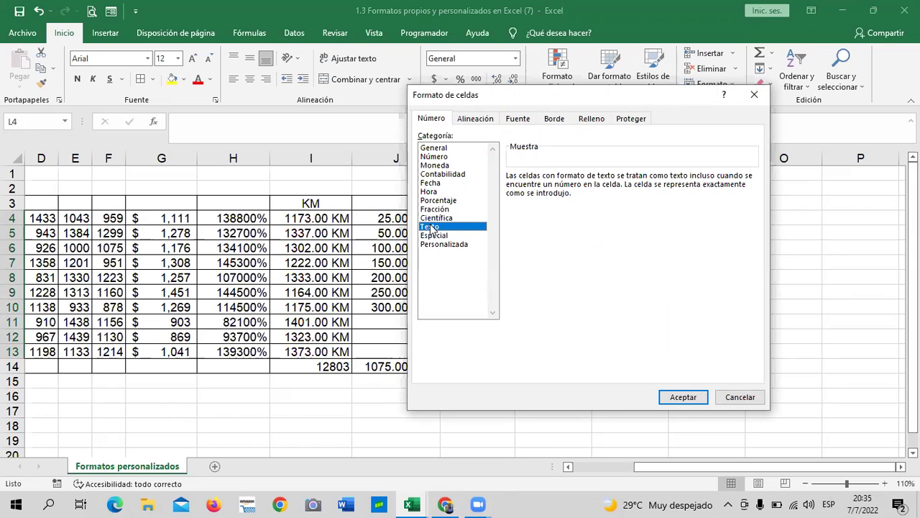
pyautogui.click(679, 397)
pyautogui.click(673, 350)
# Enter 0604 in L5 and ignore its number-stored-as-text warning
pyautogui.click(534, 237)
pyautogui.write('0604')
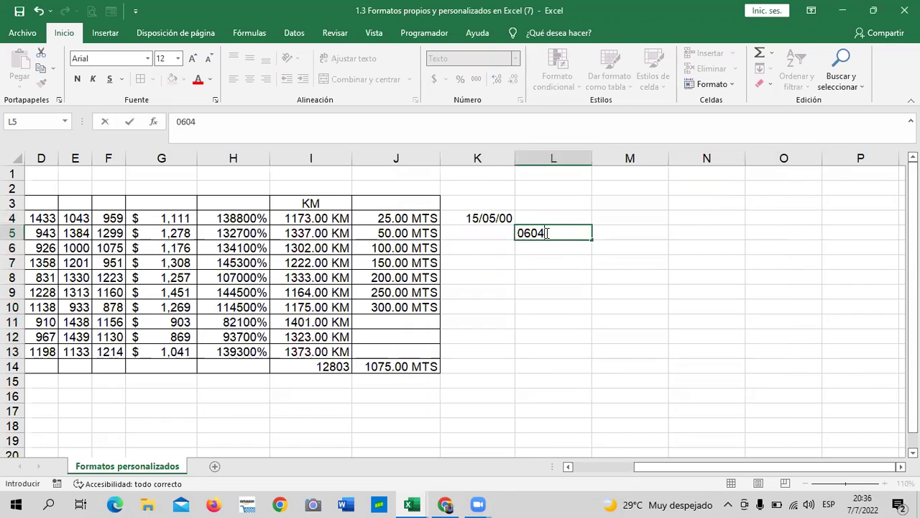
pyautogui.press('Return')
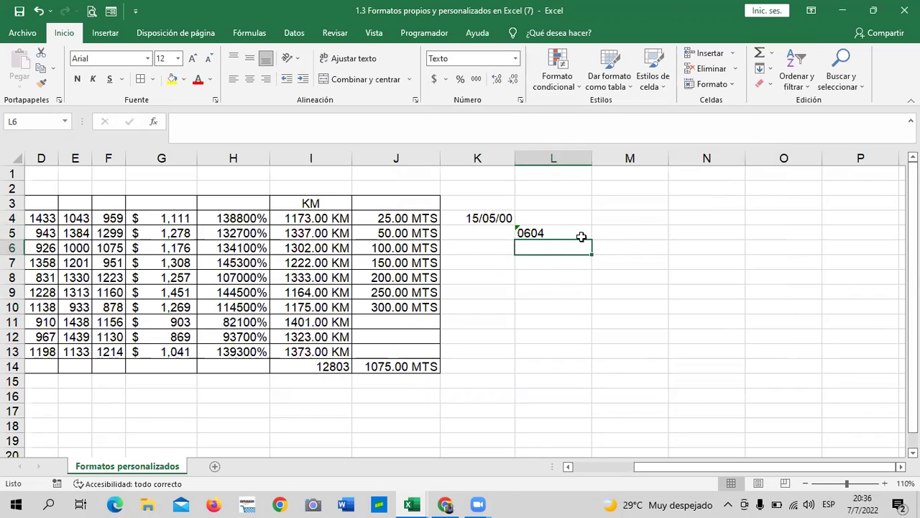
pyautogui.click(561, 229)
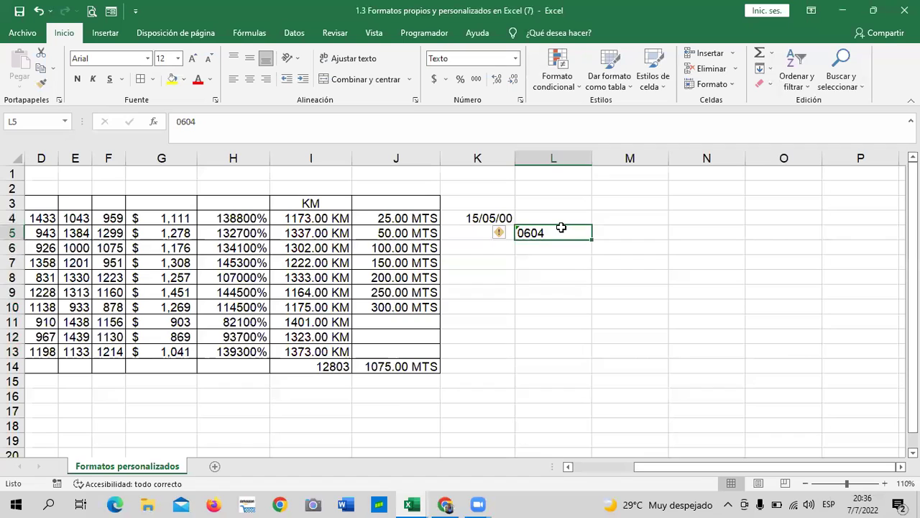
pyautogui.click(505, 232)
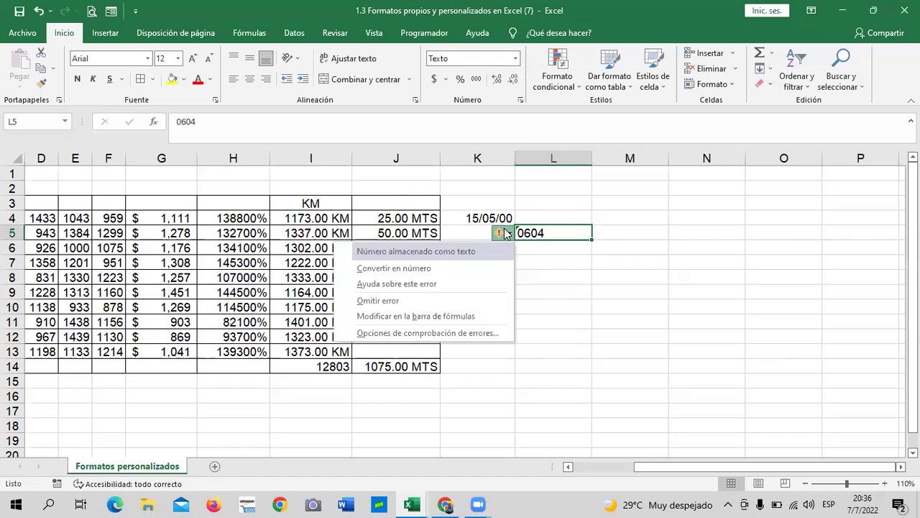
pyautogui.click(430, 300)
pyautogui.click(602, 305)
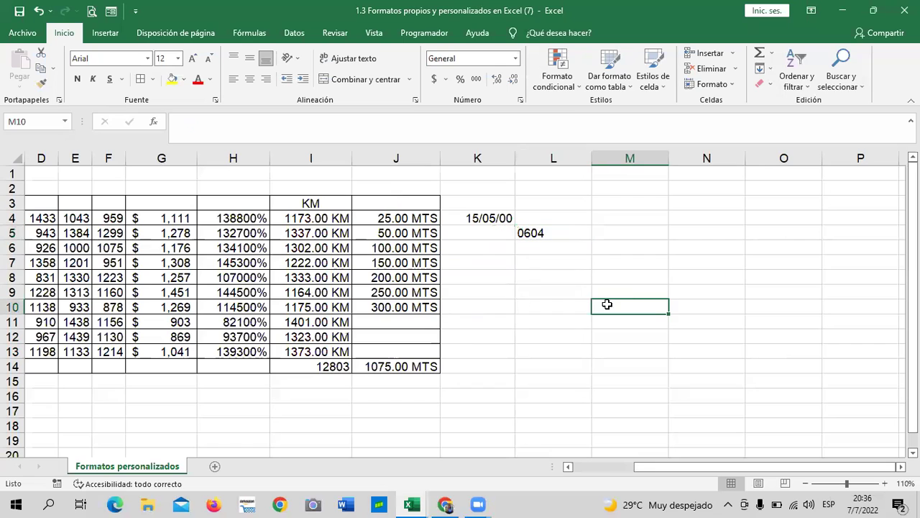
pyautogui.click(580, 234)
# Enter 0102 in L6 and choose Omitir error on its text-number warning
pyautogui.click(565, 305)
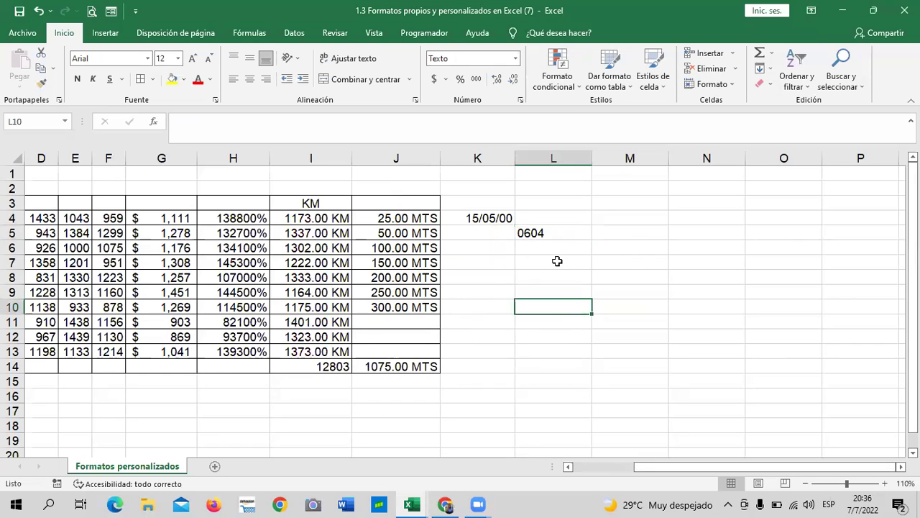
pyautogui.click(555, 254)
pyautogui.write('0102')
pyautogui.press('Return')
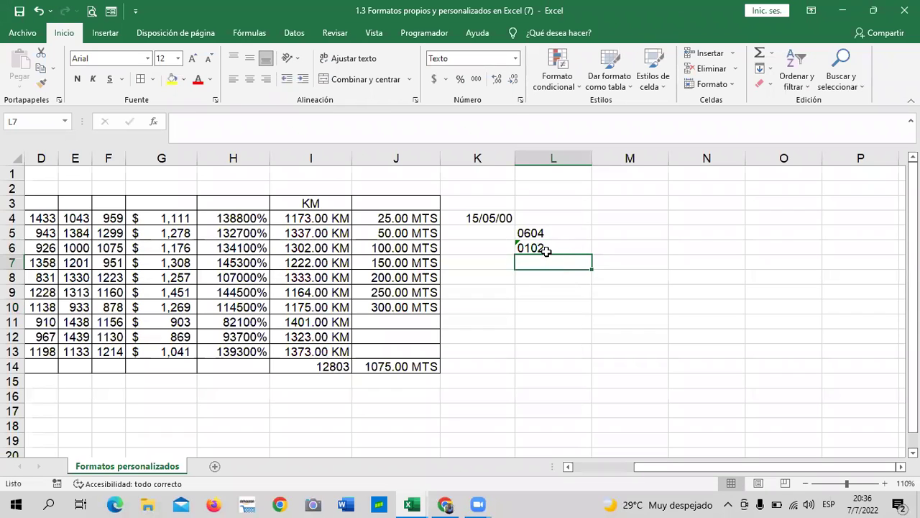
pyautogui.click(541, 248)
pyautogui.click(502, 247)
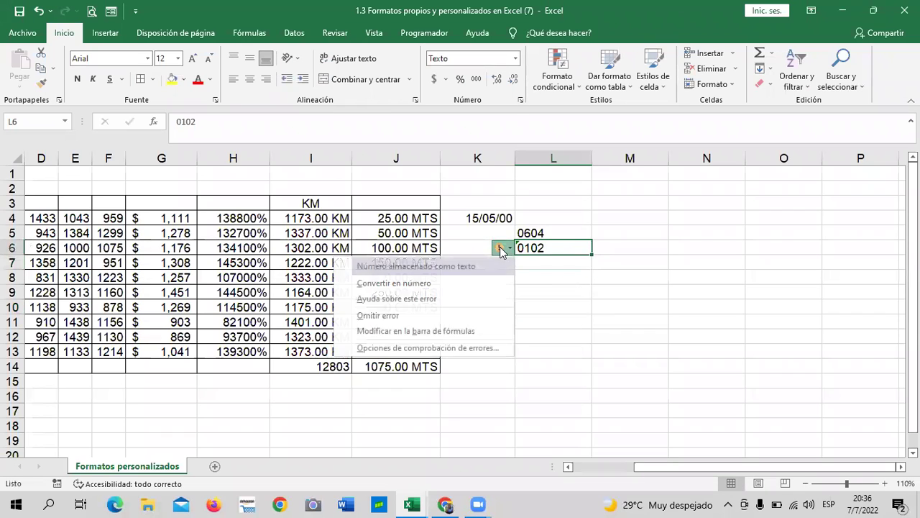
pyautogui.click(378, 315)
pyautogui.click(635, 316)
pyautogui.click(568, 252)
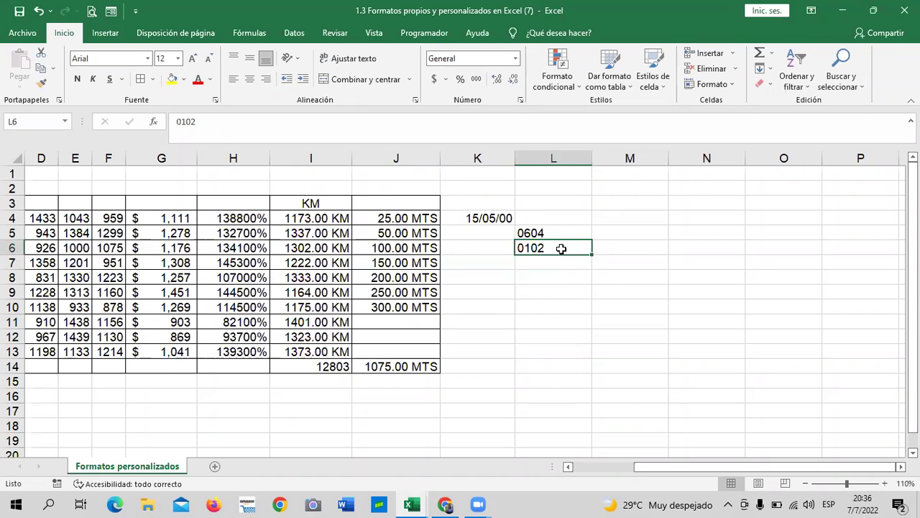
# Try entering 0604 in L7, removing a stray ¨ mark, then clear the cell
pyautogui.click(559, 260)
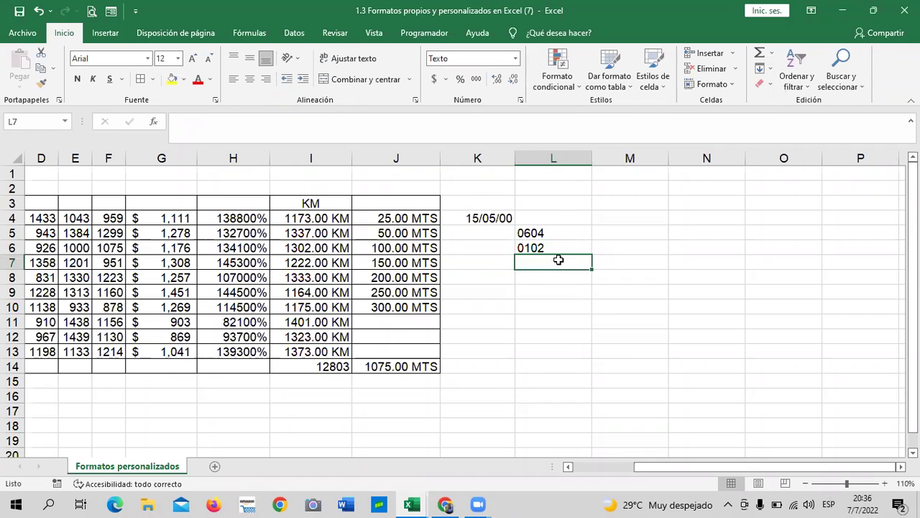
pyautogui.write('¨')
pyautogui.write('0604')
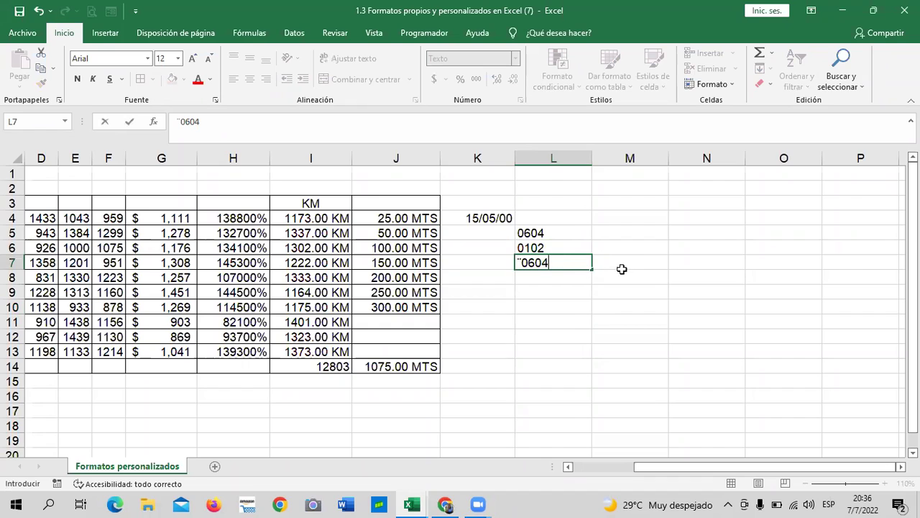
pyautogui.click(520, 263)
pyautogui.press('BackSpace')
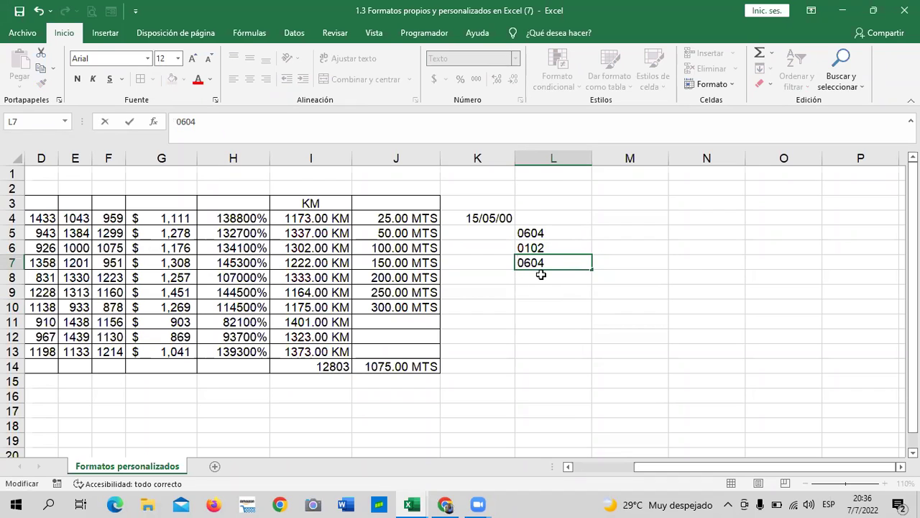
pyautogui.press('Return')
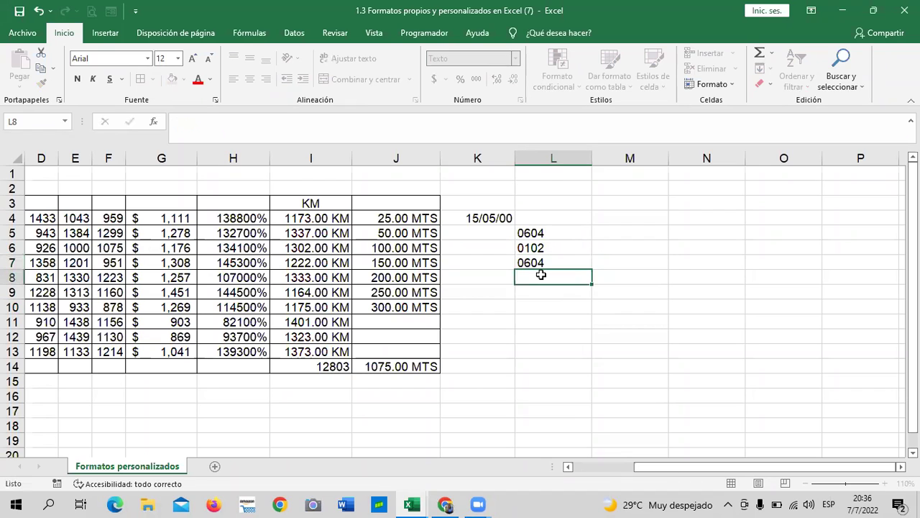
pyautogui.click(556, 257)
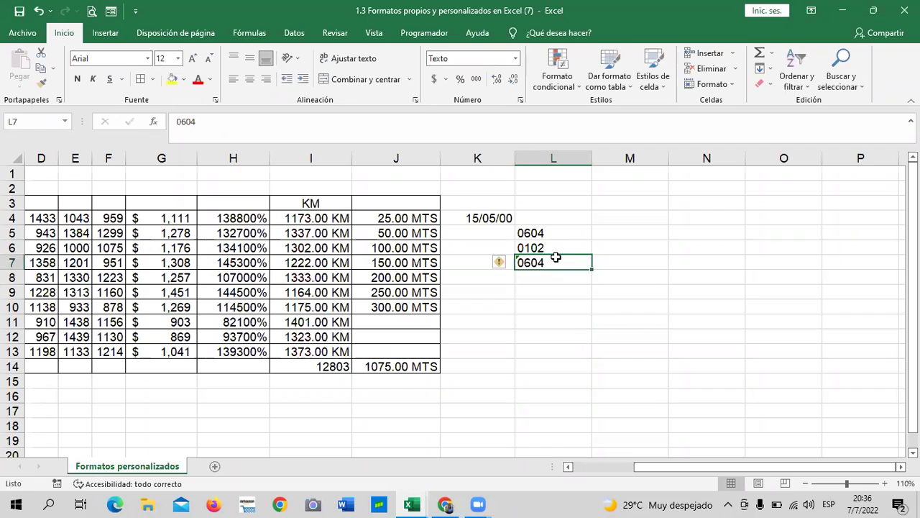
pyautogui.press('Delete')
pyautogui.click(596, 302)
pyautogui.click(560, 262)
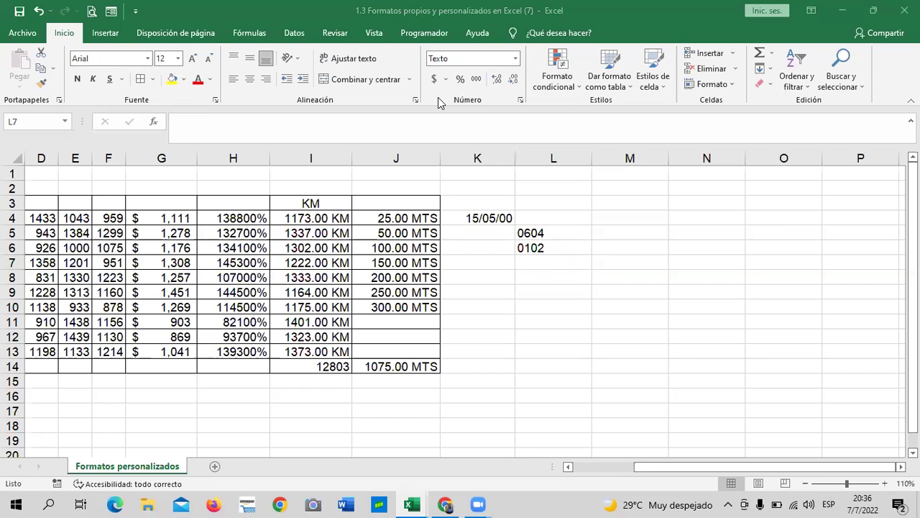
# Centre the values in column L, then right-align 0604 and 0102 in L5:L6
pyautogui.moveTo(547, 233); pyautogui.dragTo(554, 262)
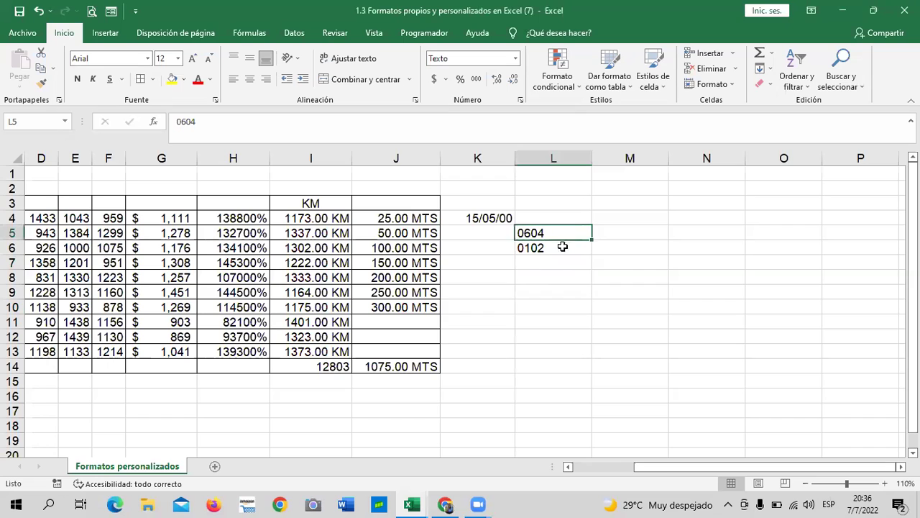
pyautogui.click(249, 79)
pyautogui.moveTo(630, 306); pyautogui.dragTo(630, 321)
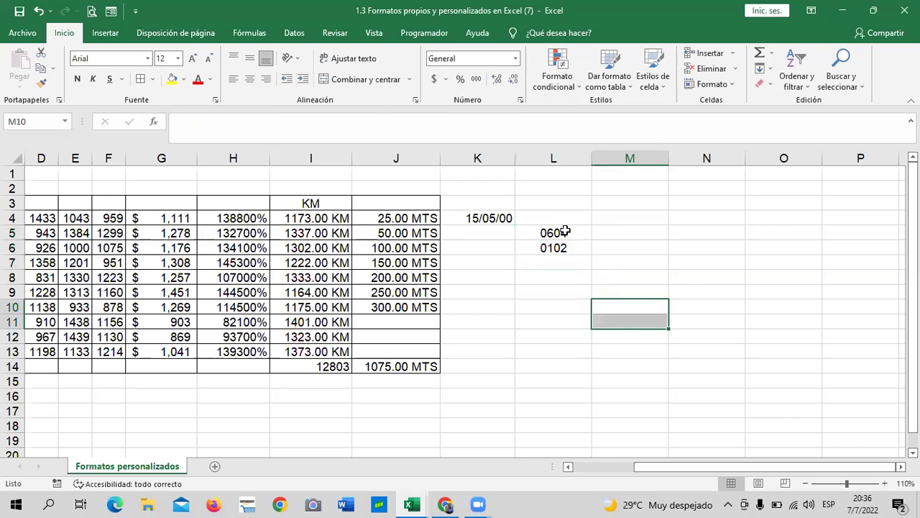
pyautogui.moveTo(566, 231); pyautogui.dragTo(564, 247)
pyautogui.click(266, 79)
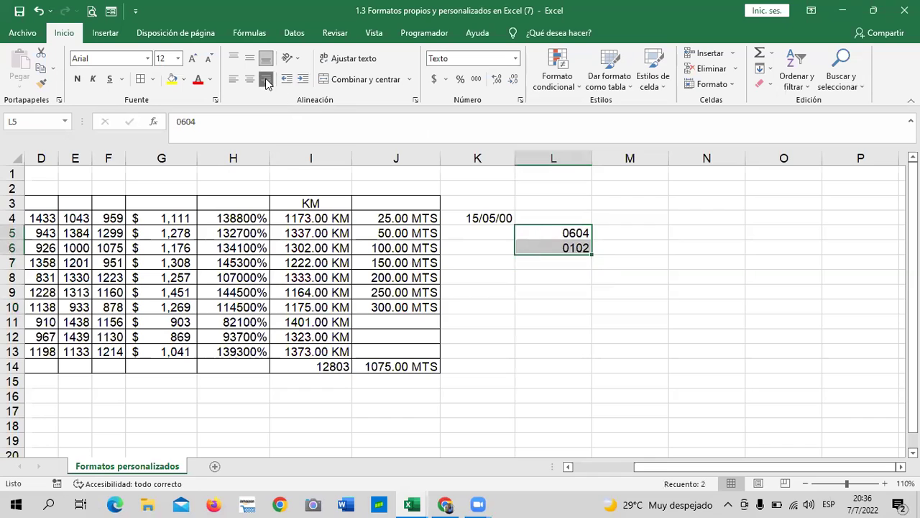
pyautogui.click(637, 333)
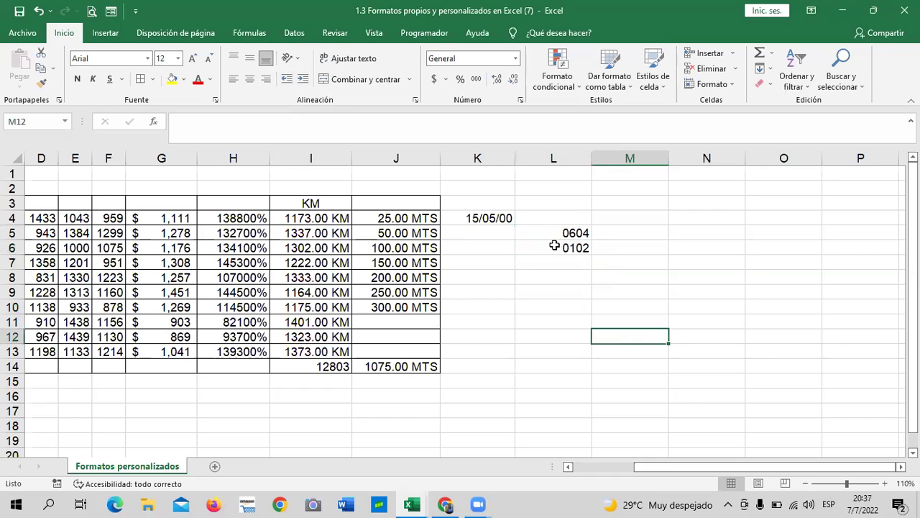
# Check the contents and format of cells L5 and L6
pyautogui.click(534, 232)
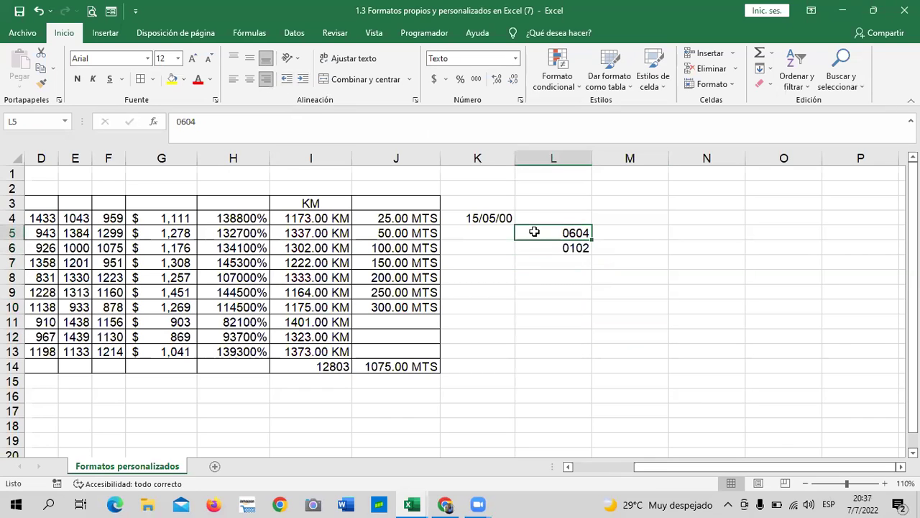
pyautogui.click(542, 248)
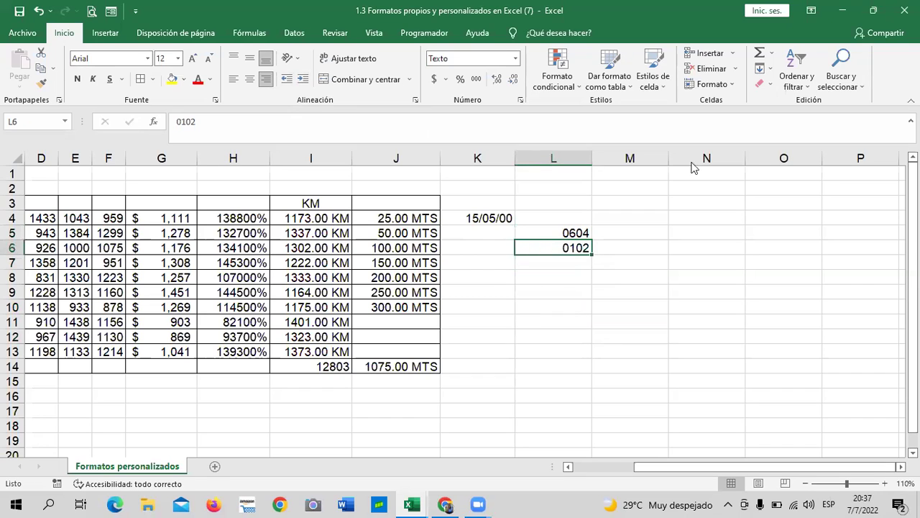
pyautogui.click(550, 273)
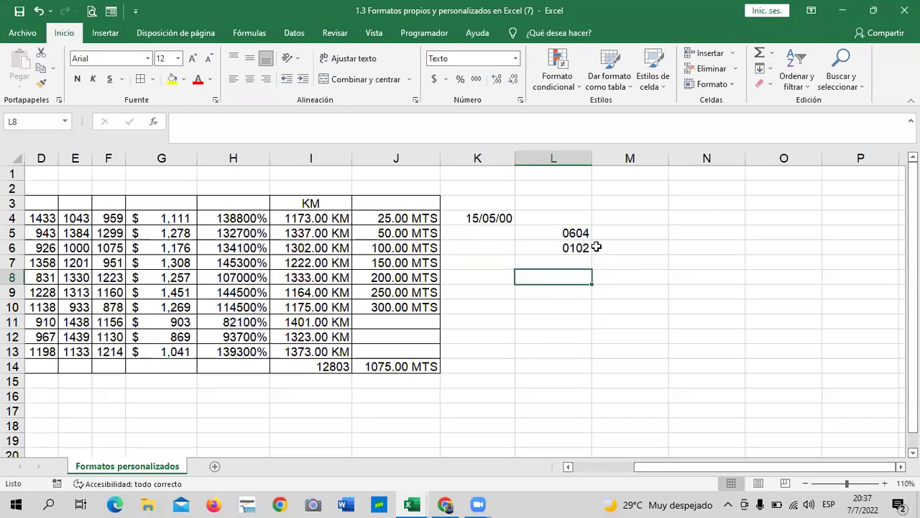
pyautogui.click(573, 264)
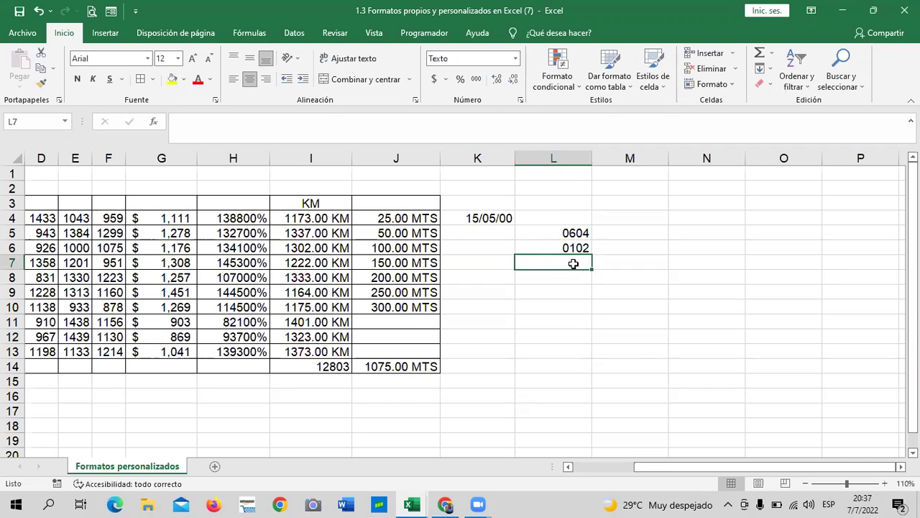
pyautogui.click(651, 259)
pyautogui.click(550, 238)
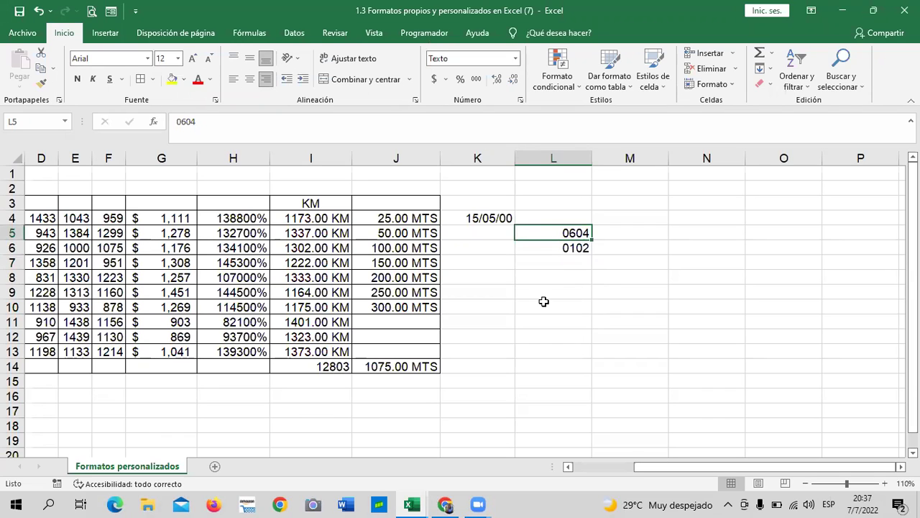
# Enter a trial ¨0604 in L7, then delete it again
pyautogui.click(545, 262)
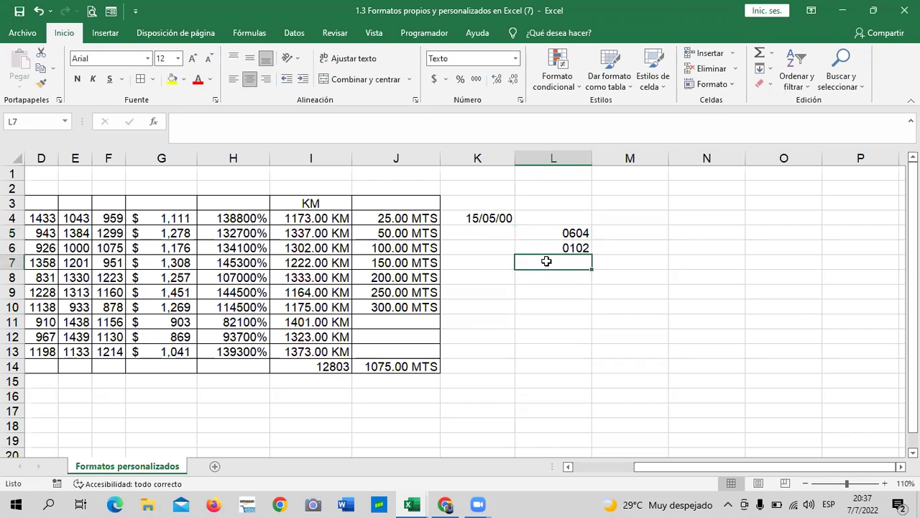
pyautogui.write('¨0604')
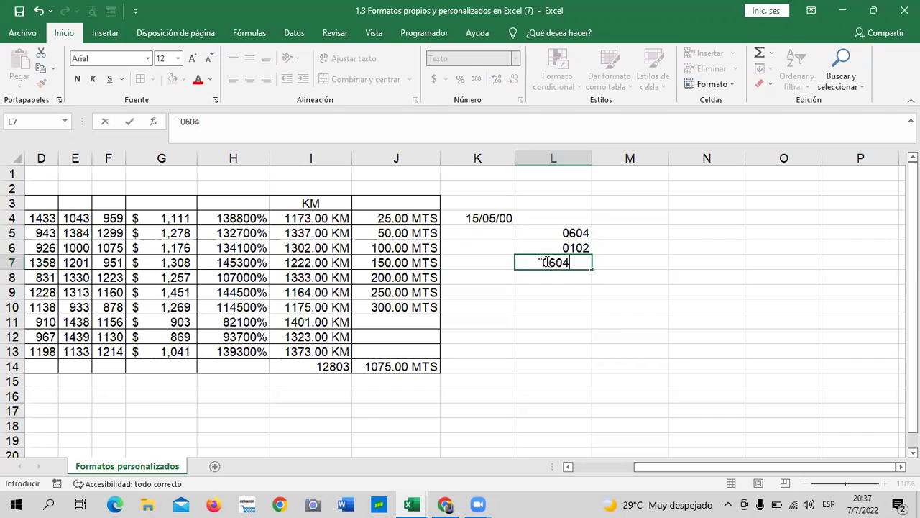
pyautogui.click(620, 290)
pyautogui.click(547, 264)
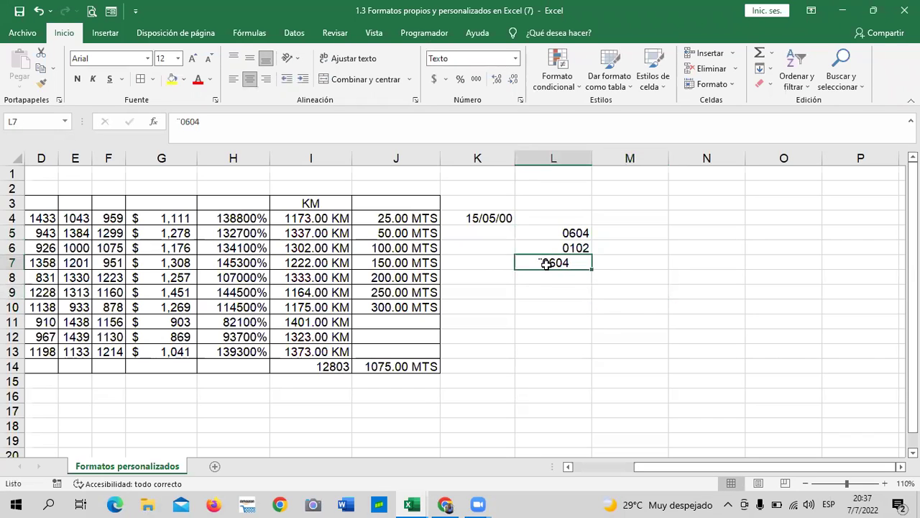
pyautogui.press('Delete')
pyautogui.click(705, 290)
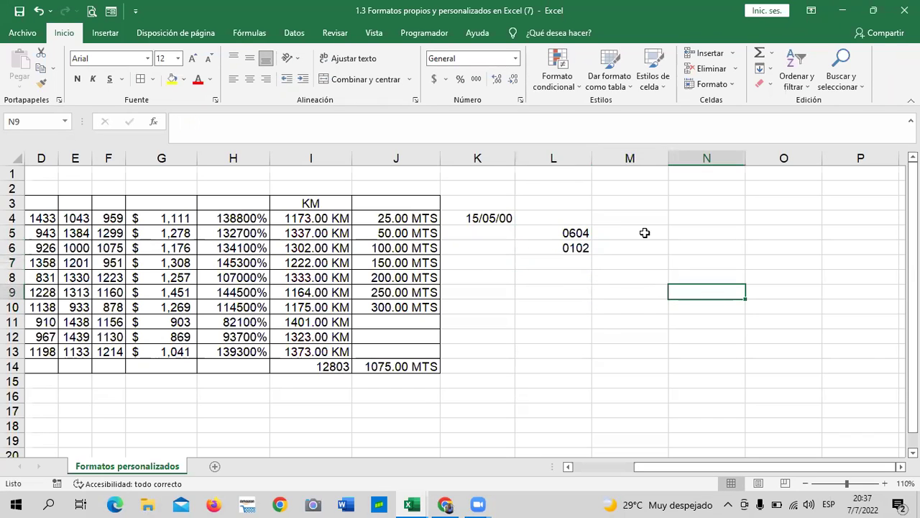
pyautogui.click(645, 233)
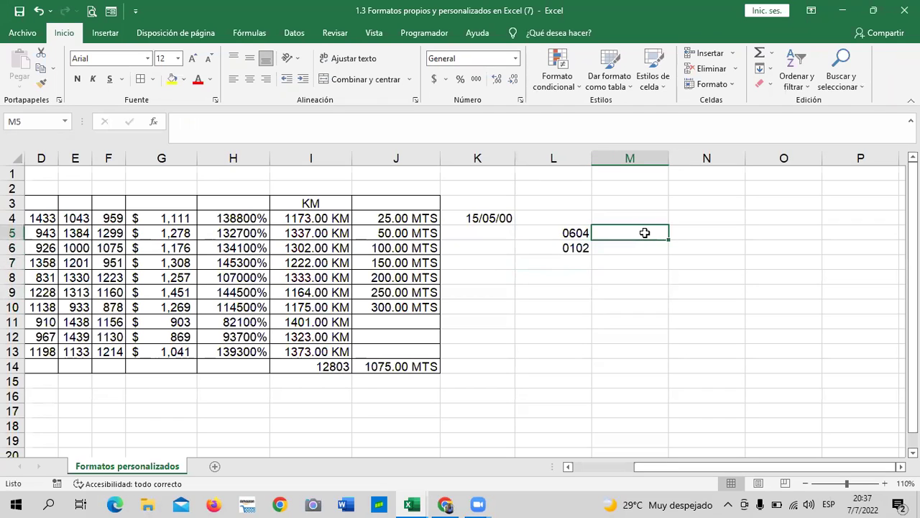
# Try ¨0604 in M5, remove the stray ¨ mark, then clear the resulting 604
pyautogui.write('¨0604')
pyautogui.press('Return')
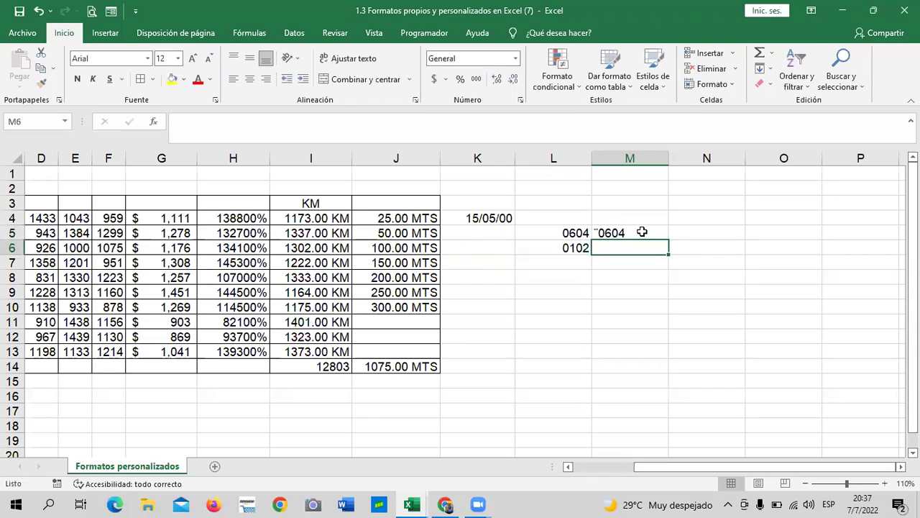
pyautogui.click(643, 232)
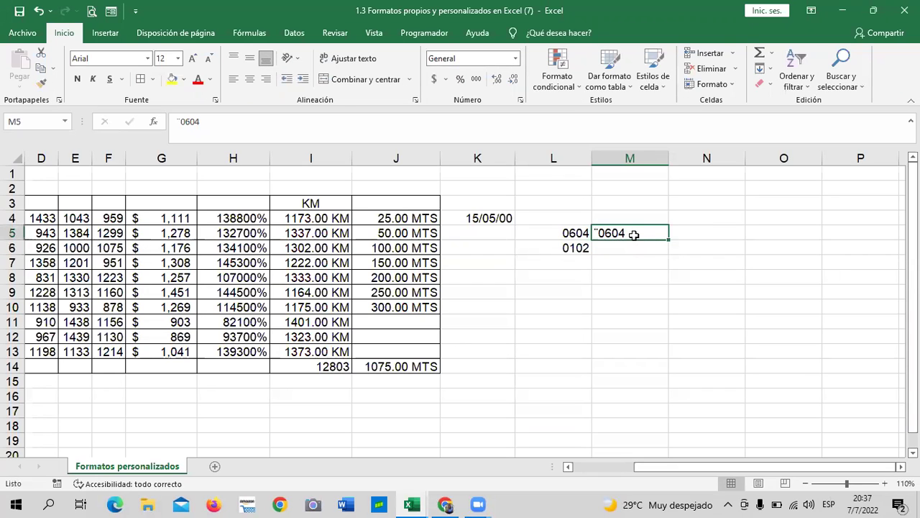
pyautogui.doubleClick(625, 232)
pyautogui.click(598, 232)
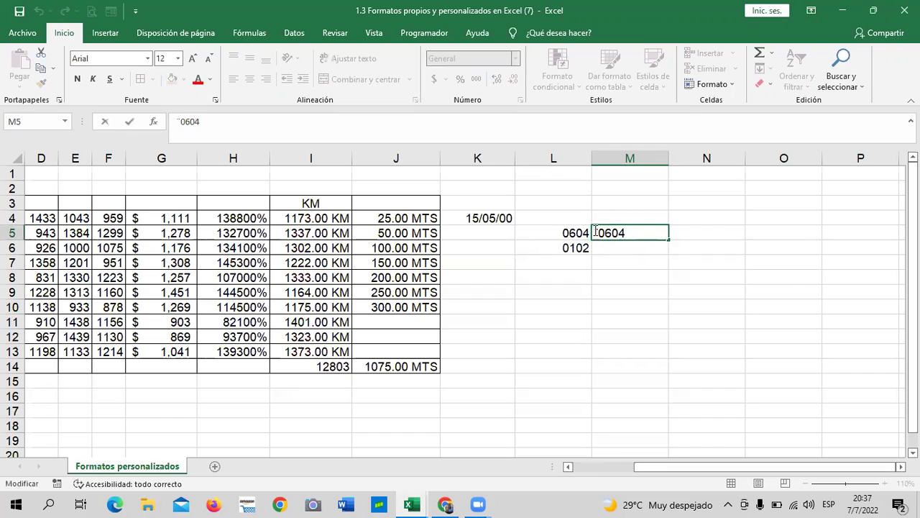
pyautogui.press('BackSpace')
pyautogui.press('Return')
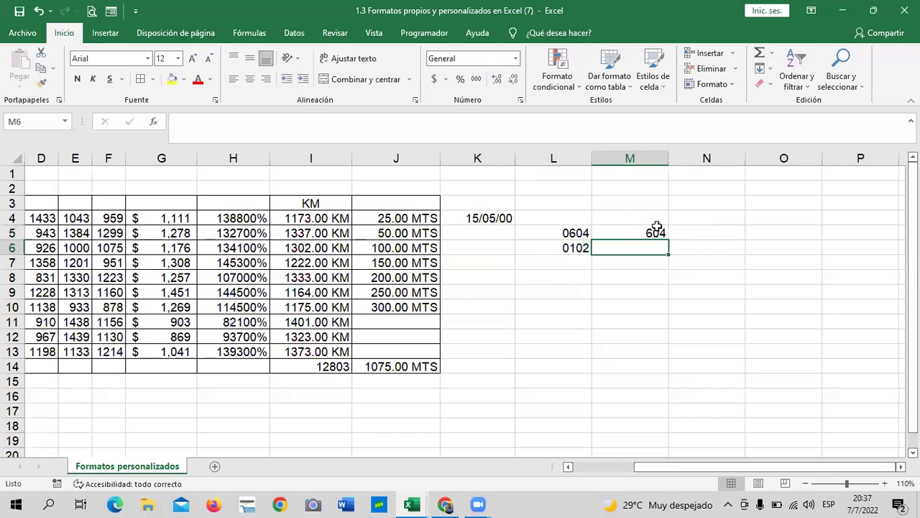
pyautogui.click(641, 237)
pyautogui.press('Delete')
pyautogui.click(633, 351)
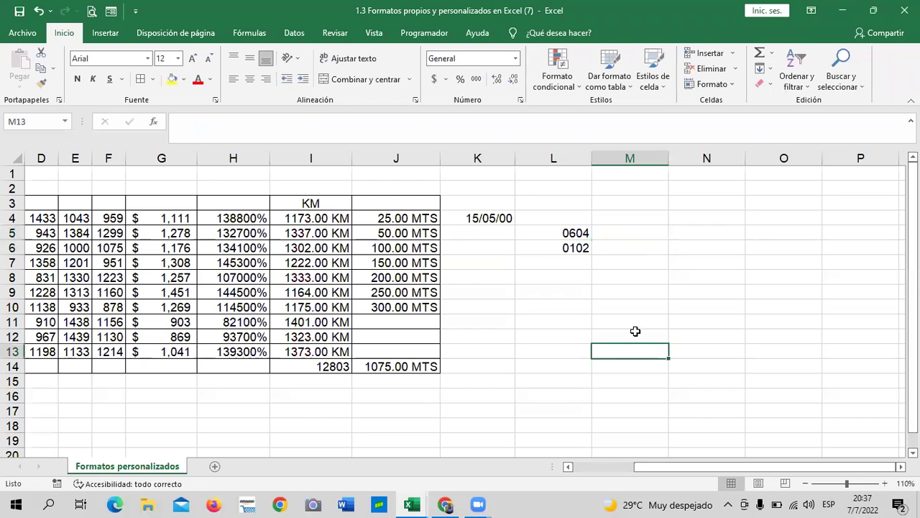
pyautogui.click(623, 240)
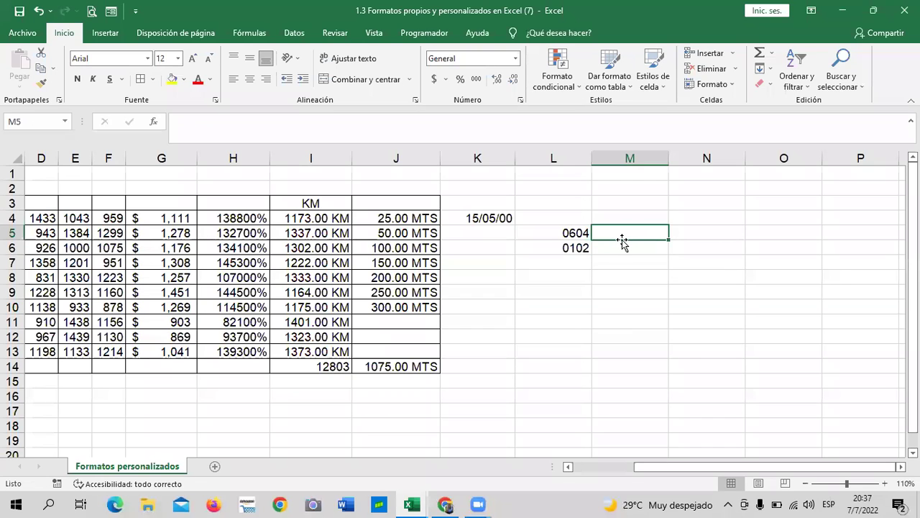
# Enter ´0604 in M5, right-align it, and compare it with 0604 in L5
pyautogui.write('´0604')
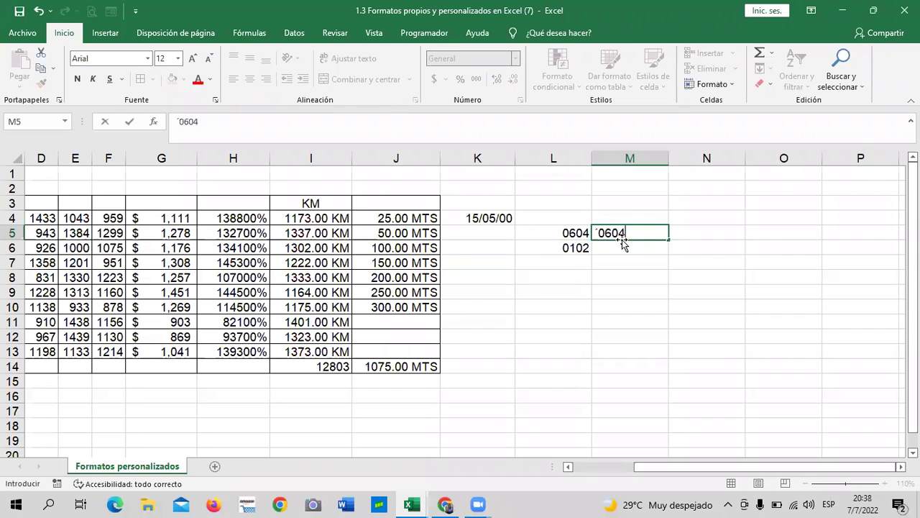
pyautogui.press('Return')
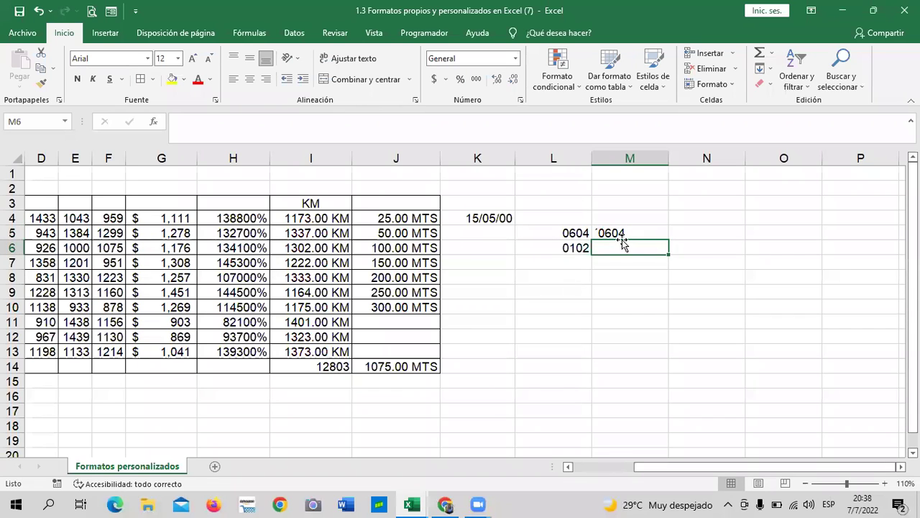
pyautogui.click(628, 232)
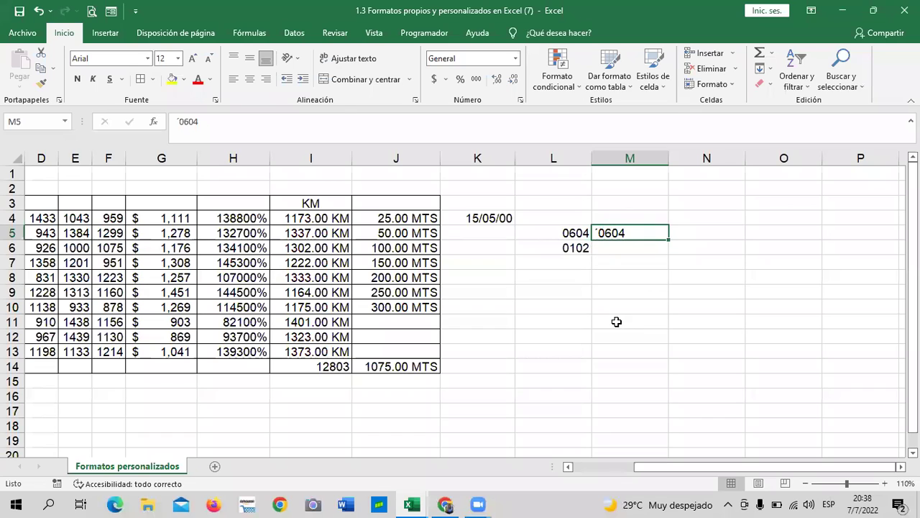
pyautogui.click(265, 79)
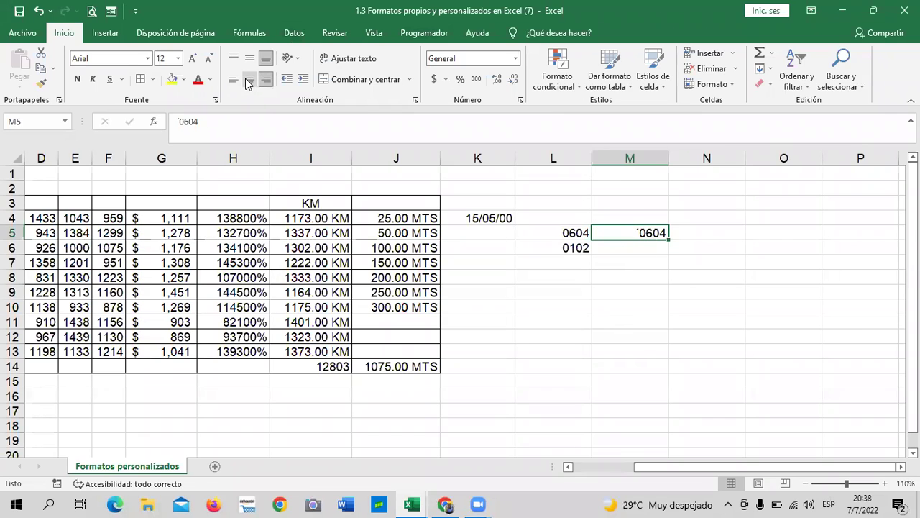
pyautogui.click(690, 284)
pyautogui.click(652, 234)
pyautogui.click(705, 320)
pyautogui.click(556, 232)
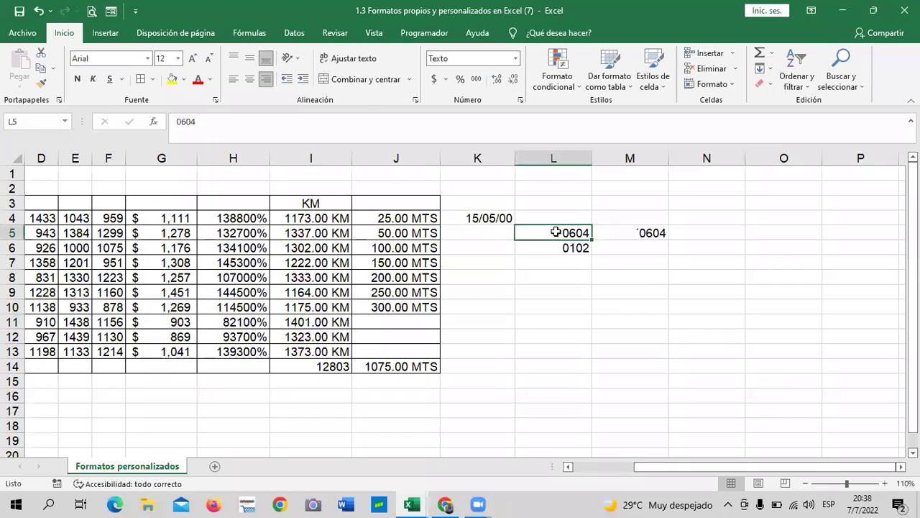
pyautogui.click(632, 231)
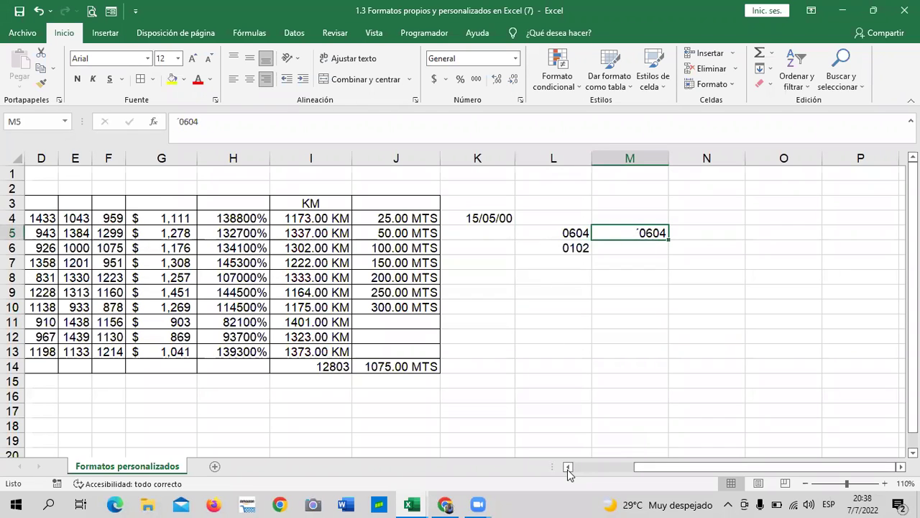
# Bring the vendor columns back into view and enter the header NOTA FINAL in F3
pyautogui.click(629, 323)
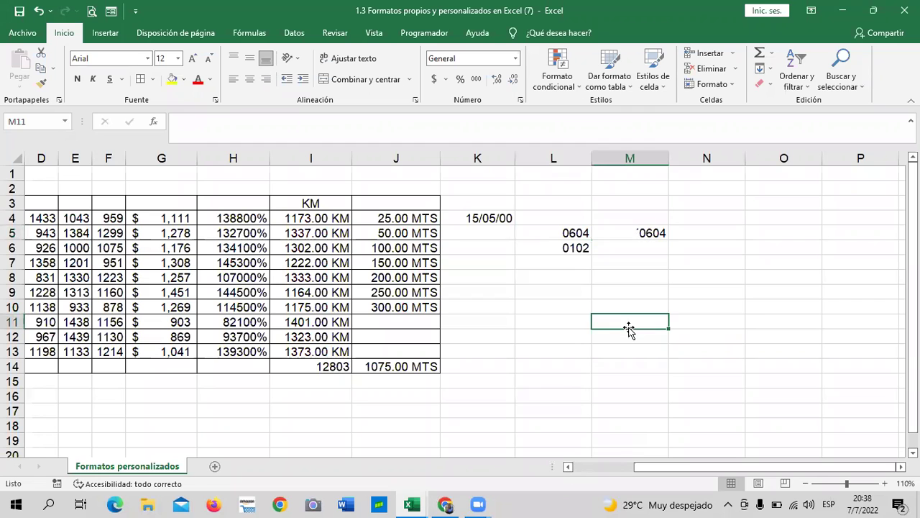
pyautogui.click(568, 467)
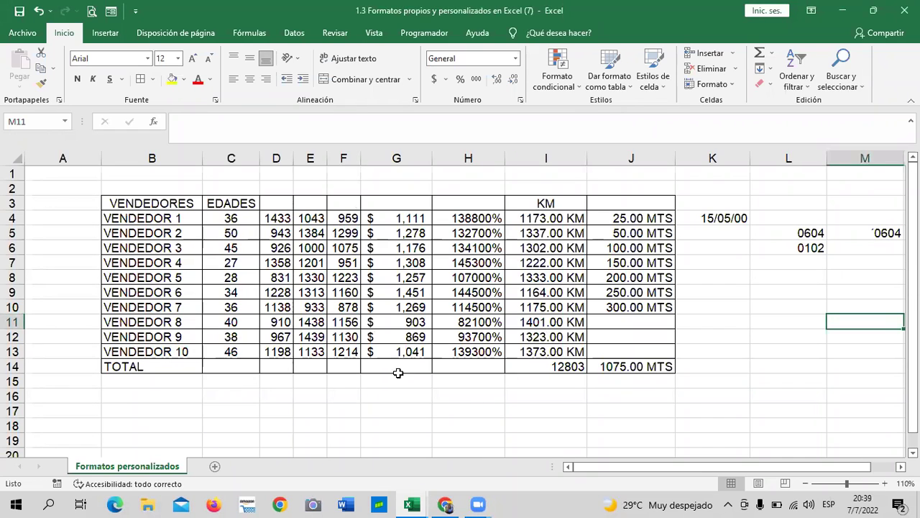
pyautogui.click(388, 421)
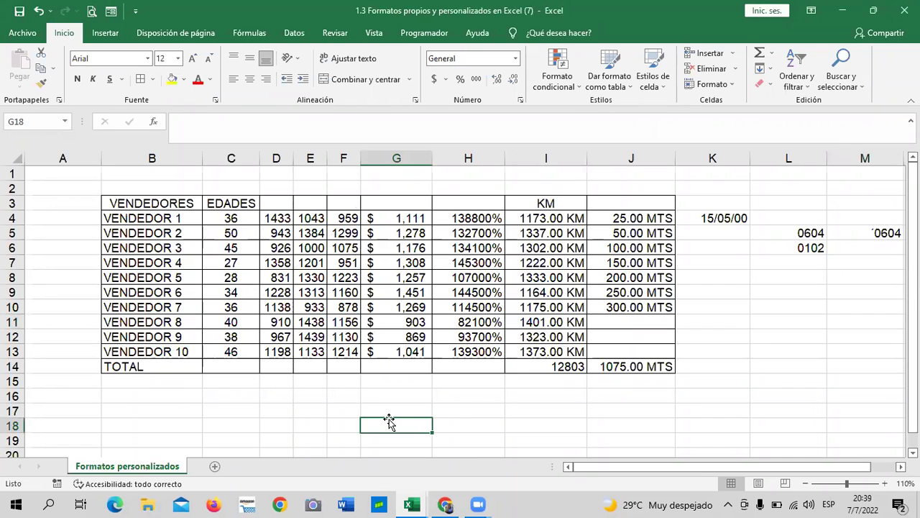
pyautogui.click(335, 204)
pyautogui.write('NOTA')
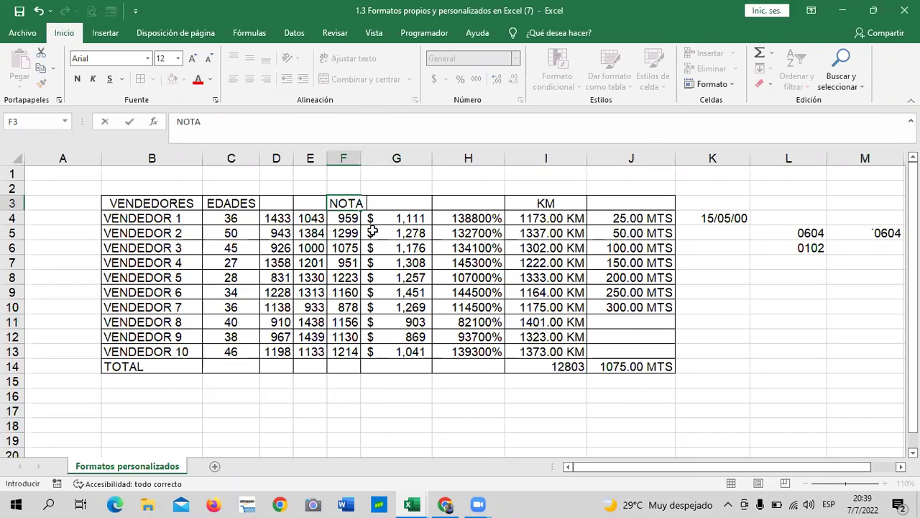
pyautogui.write(' FINAL')
pyautogui.click(462, 407)
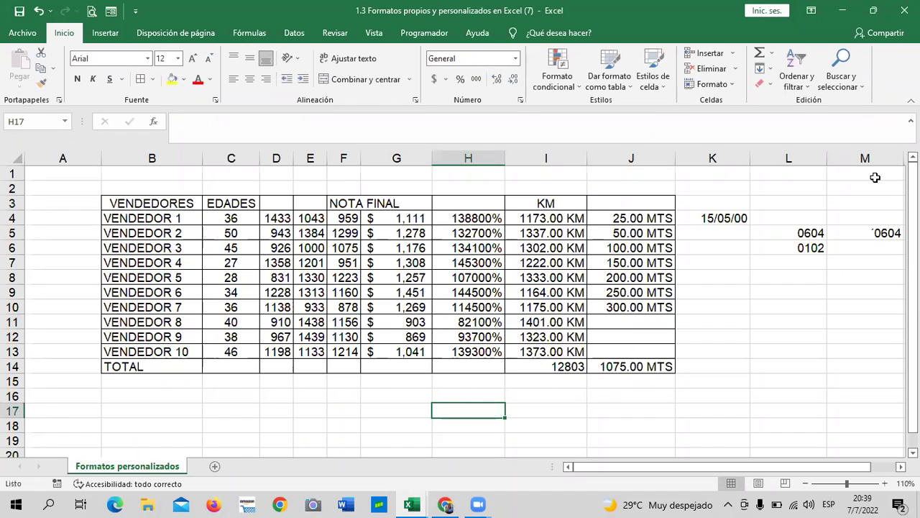
pyautogui.click(344, 203)
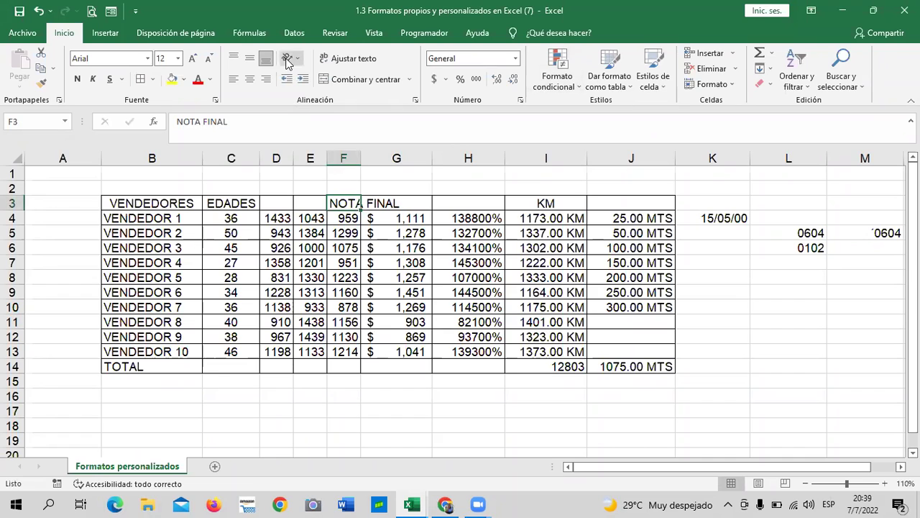
# In Format Cells > Alineación, set the F3 text orientation to 90 degrees and apply it
pyautogui.click(520, 100)
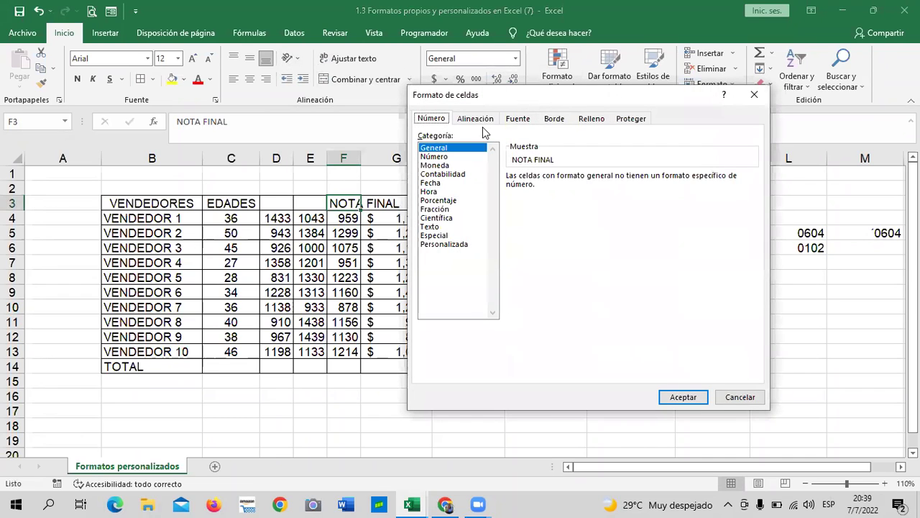
pyautogui.click(477, 118)
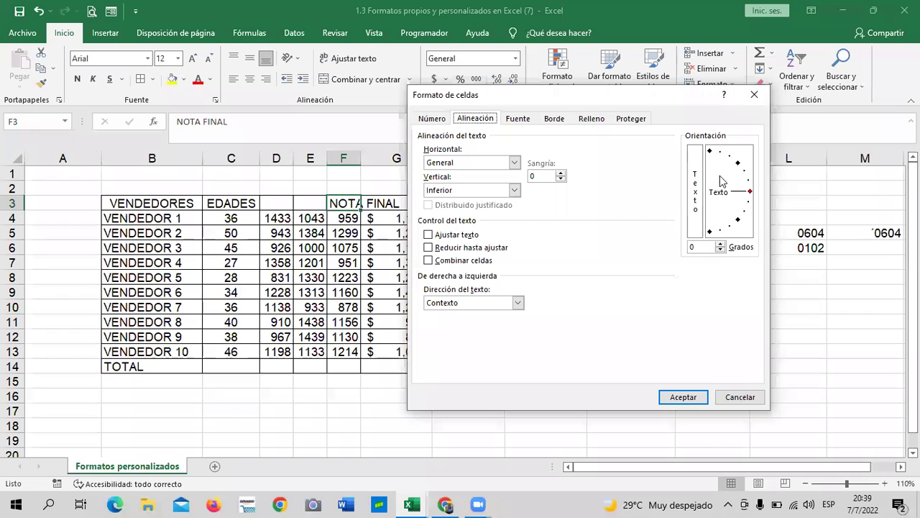
pyautogui.click(709, 152)
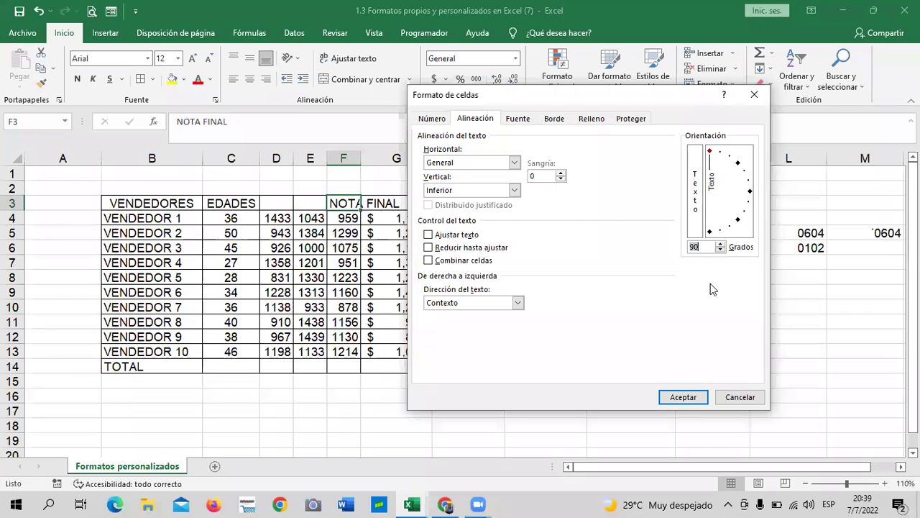
pyautogui.click(732, 164)
pyautogui.click(711, 151)
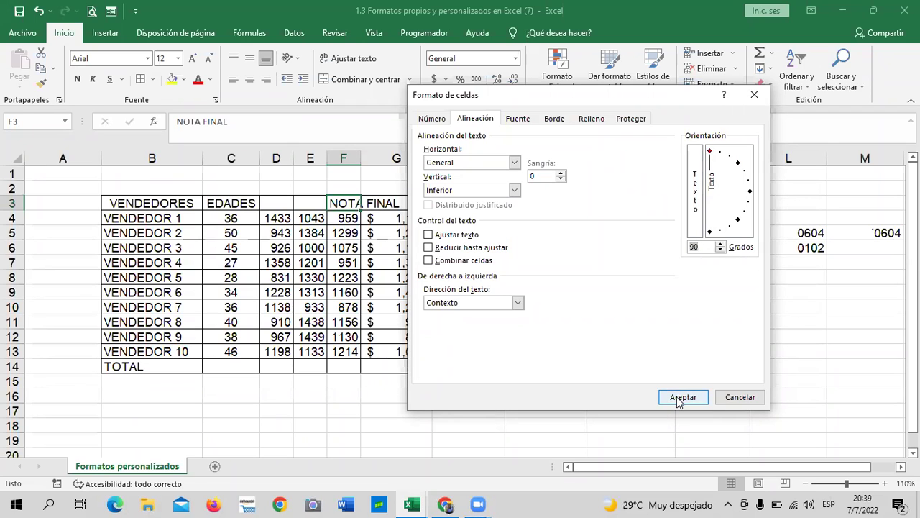
pyautogui.click(681, 399)
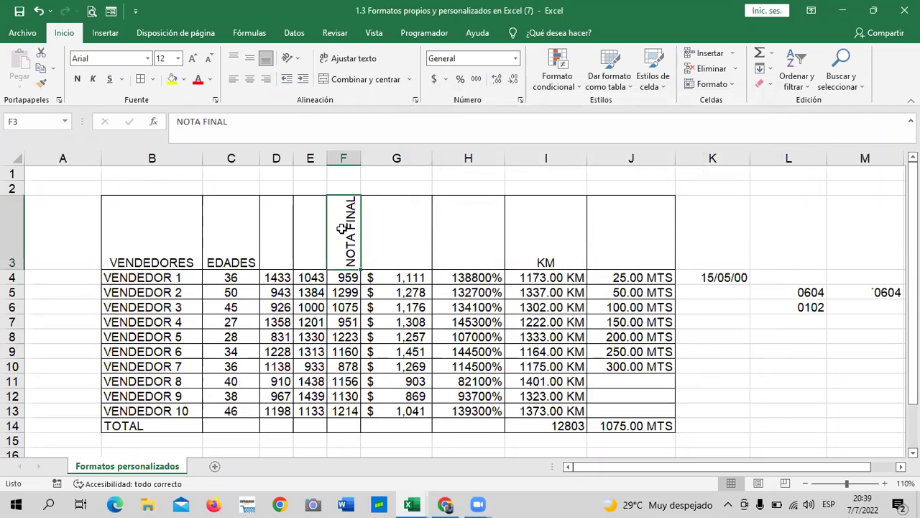
# Clear the old numbers from F4:F13 and reset the number format to General
pyautogui.scroll(-1, 456, 247)
pyautogui.scroll(1, 432, 253)
pyautogui.moveTo(341, 278); pyautogui.dragTo(344, 411)
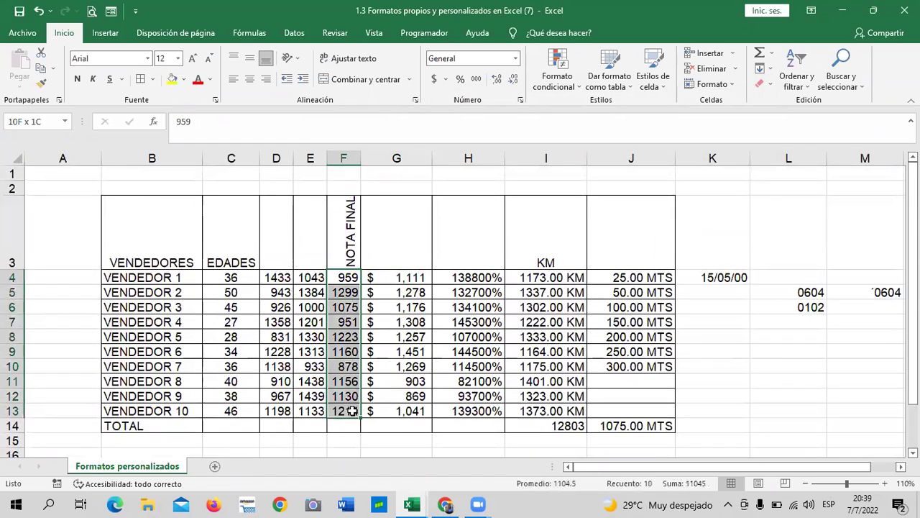
pyautogui.hotkey('ctrl', 'z')
pyautogui.click(797, 368)
pyautogui.click(342, 273)
pyautogui.hotkey('ctrl', 'z')
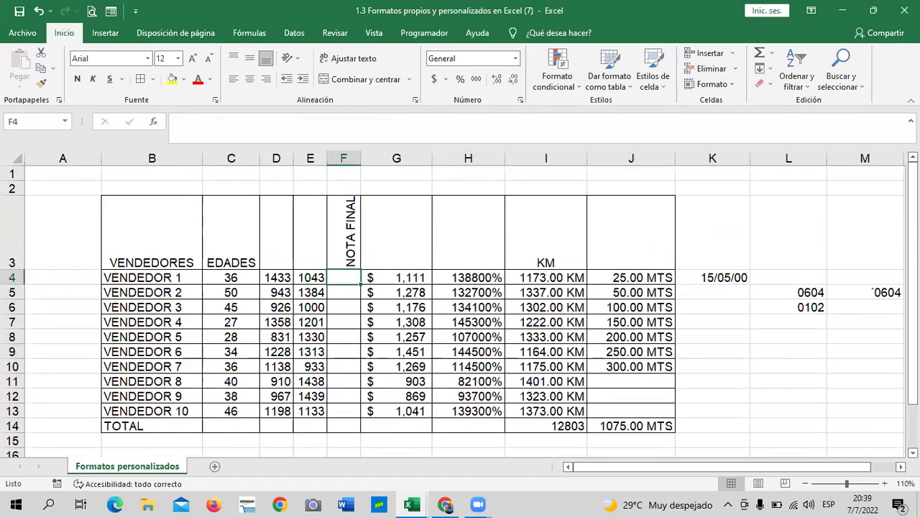
# Enter grades 9, 8, 9, 7, 5 in F4 through F8
pyautogui.write('9')
pyautogui.press('Return')
pyautogui.write('8')
pyautogui.press('Return')
pyautogui.write('9')
pyautogui.press('Return')
pyautogui.write('7')
pyautogui.press('Return')
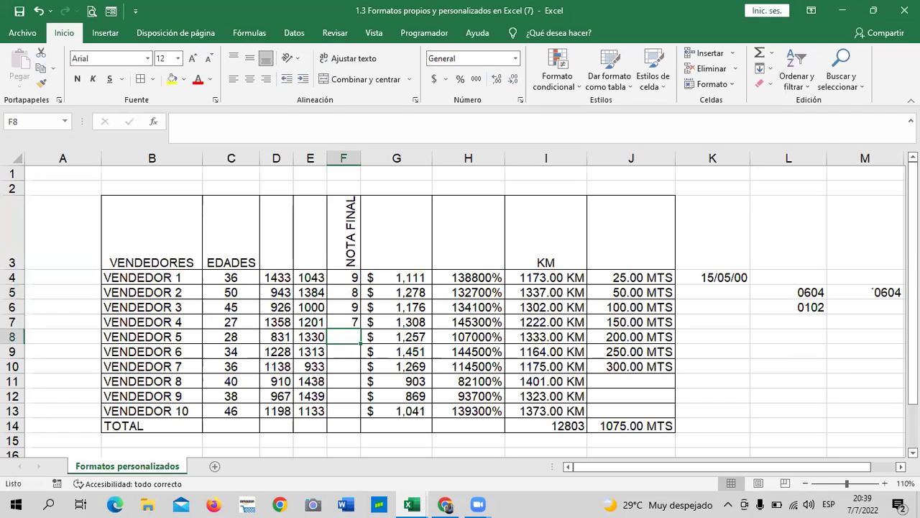
pyautogui.write('5')
pyautogui.press('Return')
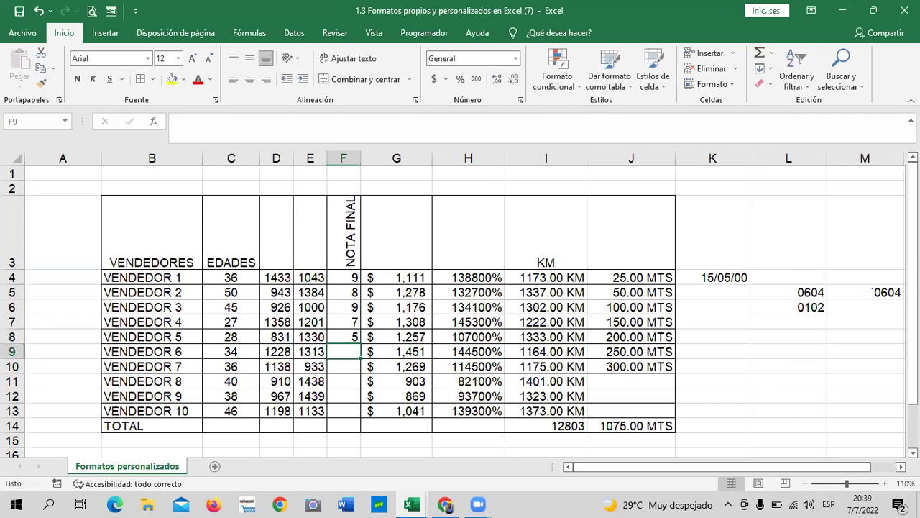
# Enter grades 10, 8, 9, 7, 6 in F9 through F13
pyautogui.write('10')
pyautogui.press('Return')
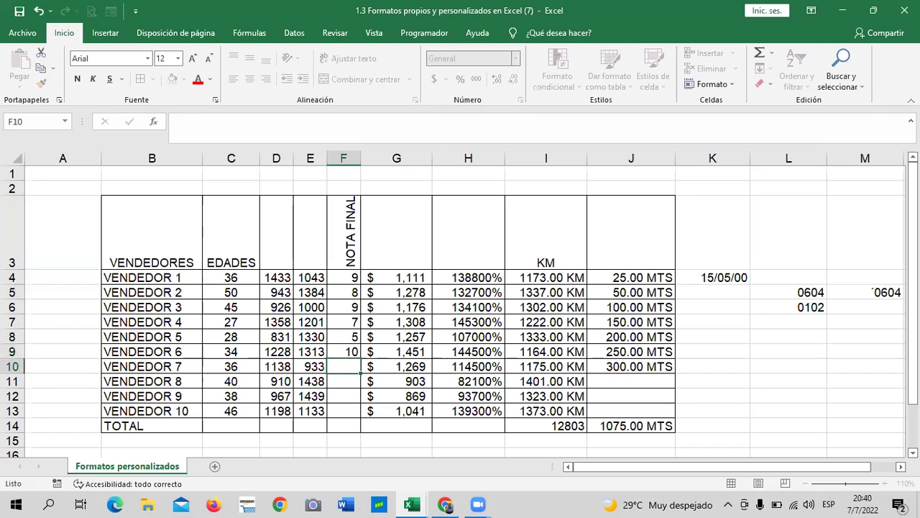
pyautogui.write('8')
pyautogui.press('Return')
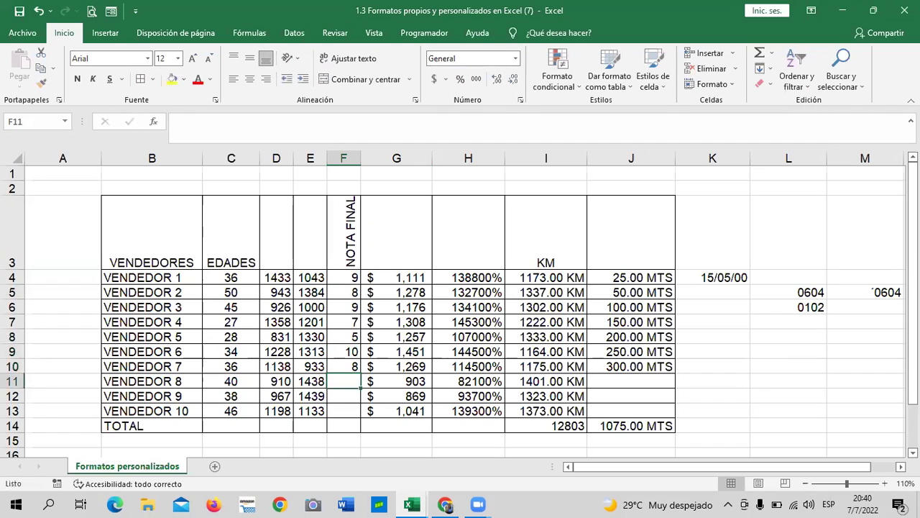
pyautogui.write('9')
pyautogui.press('Return')
pyautogui.write('7')
pyautogui.press('Return')
pyautogui.write('6')
pyautogui.press('Return')
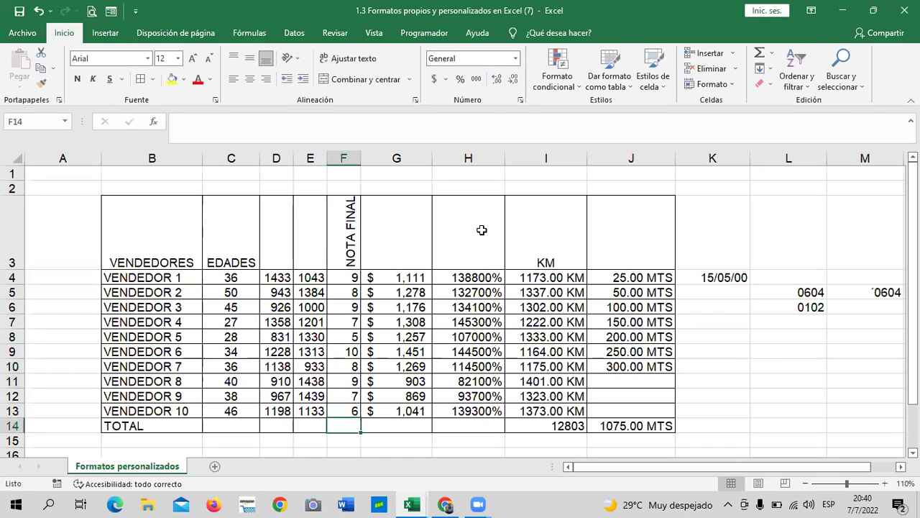
# Turn on Ajustar texto for F3 so the vertical NOTA FINAL splits onto two lines
pyautogui.click(482, 229)
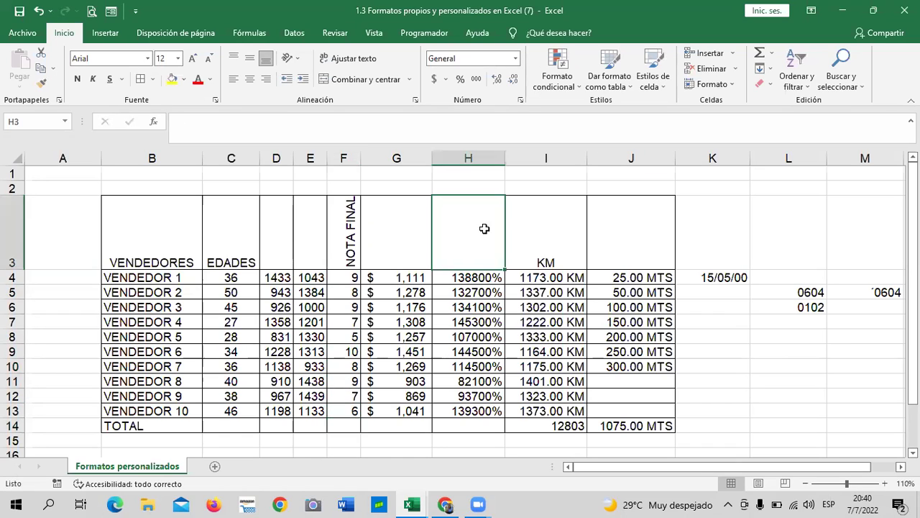
pyautogui.click(346, 223)
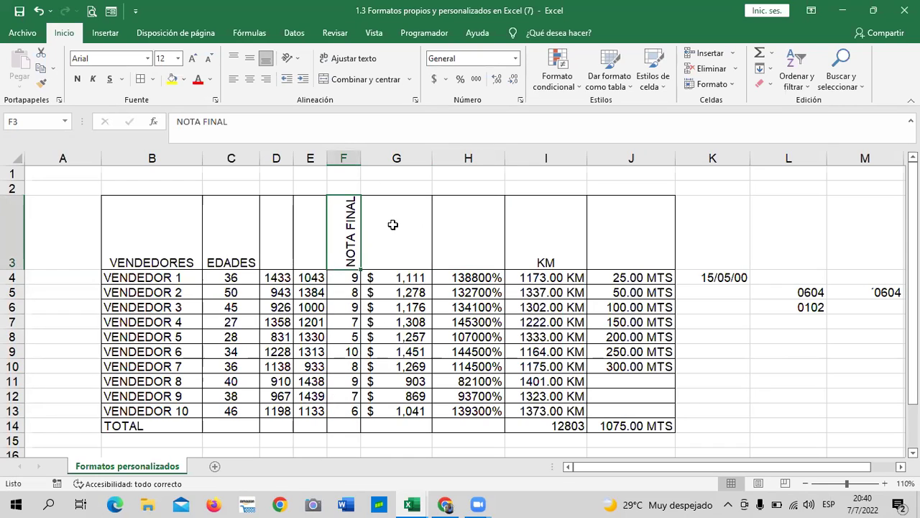
pyautogui.click(416, 274)
pyautogui.click(345, 243)
pyautogui.click(362, 60)
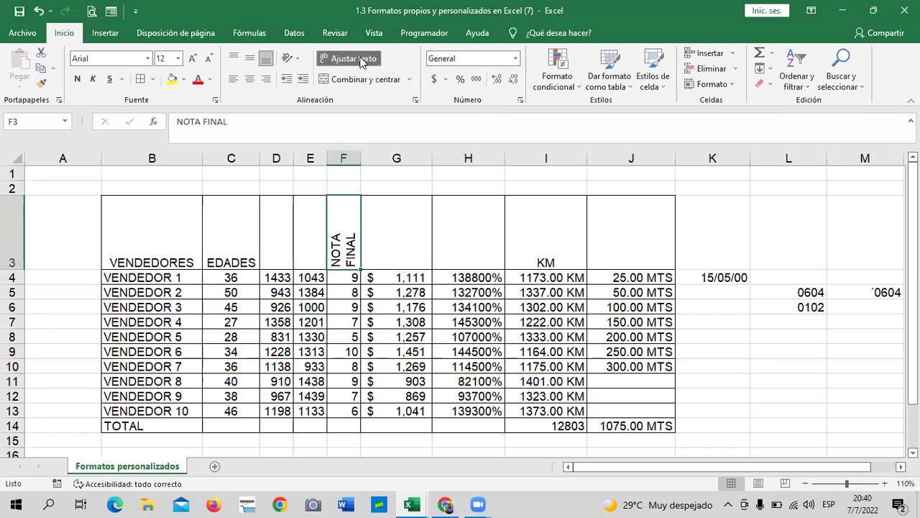
pyautogui.click(440, 305)
pyautogui.click(349, 246)
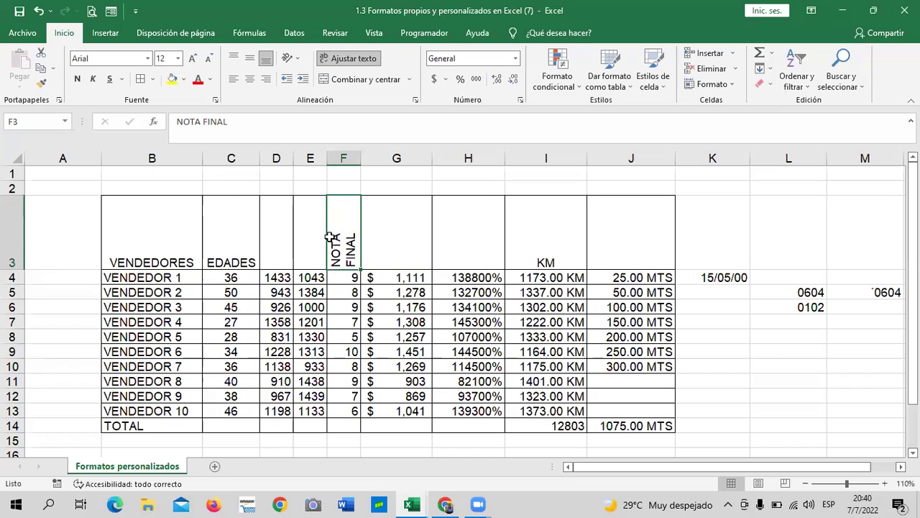
pyautogui.click(420, 241)
pyautogui.click(350, 233)
pyautogui.click(460, 242)
pyautogui.click(345, 241)
pyautogui.click(299, 59)
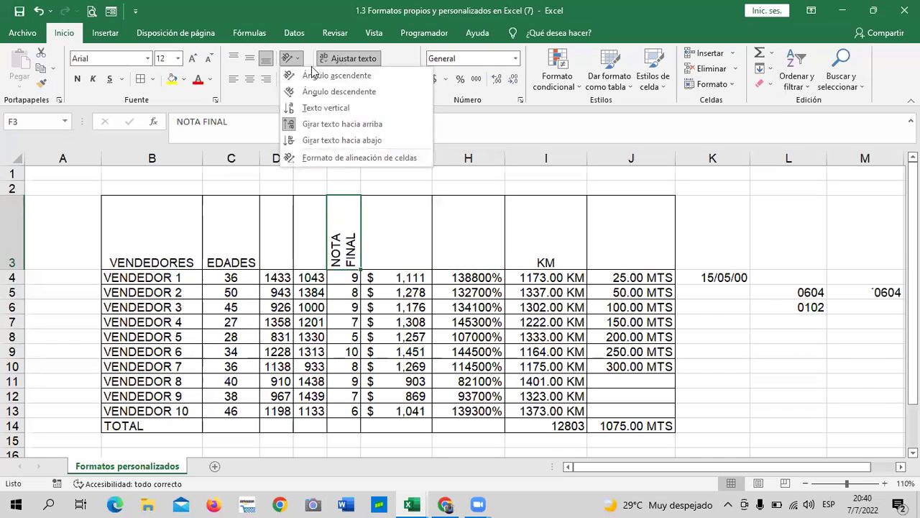
# Set the NOTA FINAL header in F3 back to horizontal orientation in Format Cells
pyautogui.click(352, 158)
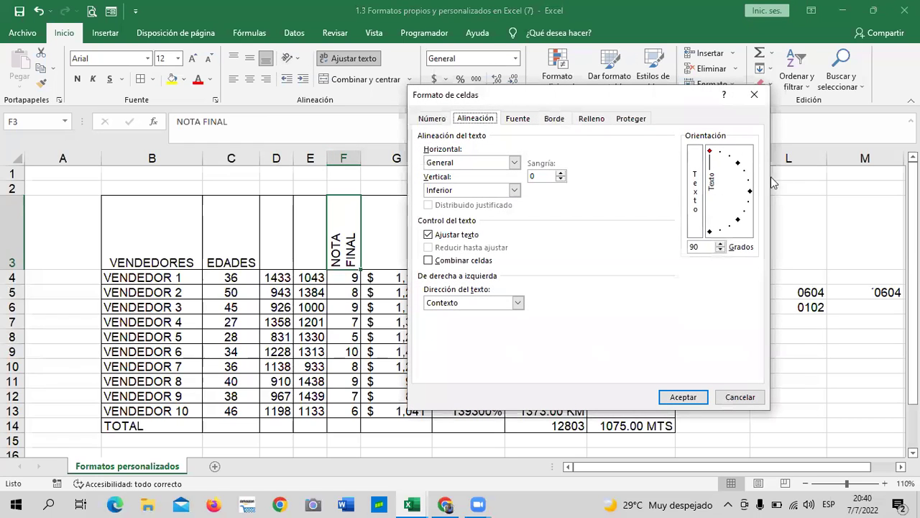
pyautogui.click(750, 192)
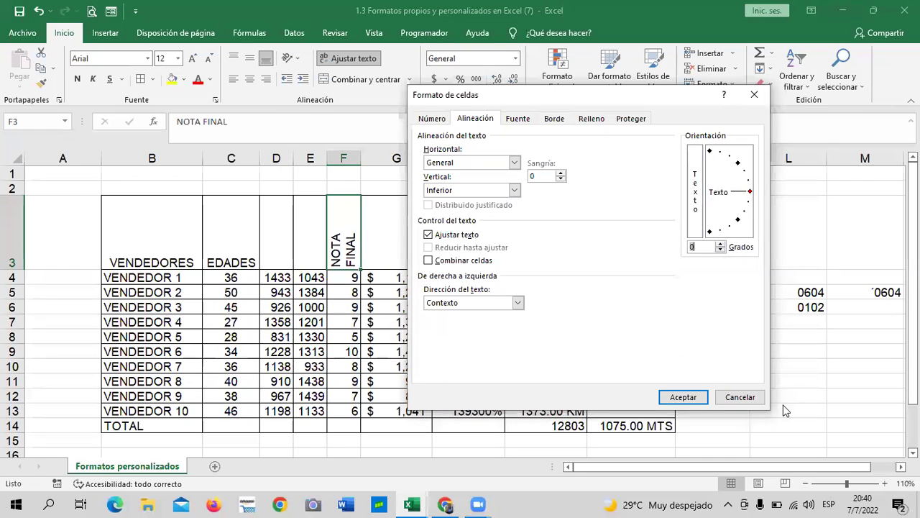
pyautogui.click(696, 398)
pyautogui.click(755, 364)
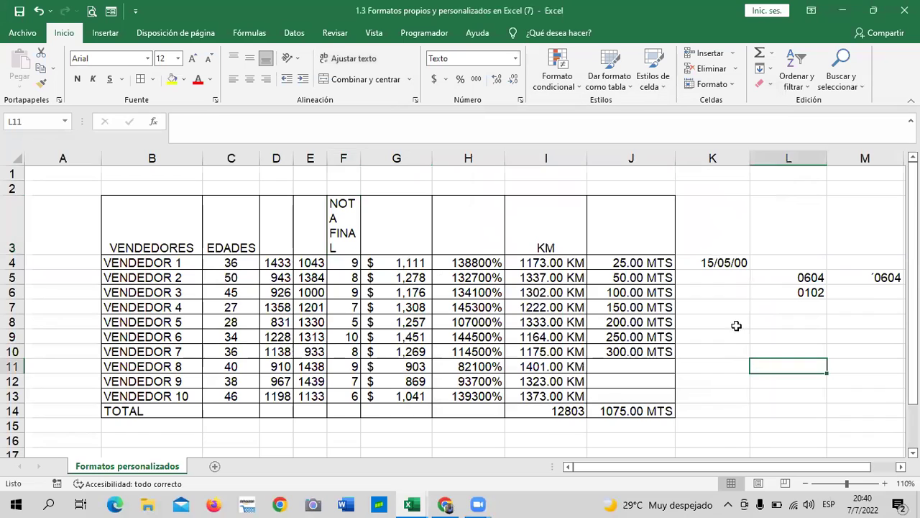
pyautogui.click(338, 223)
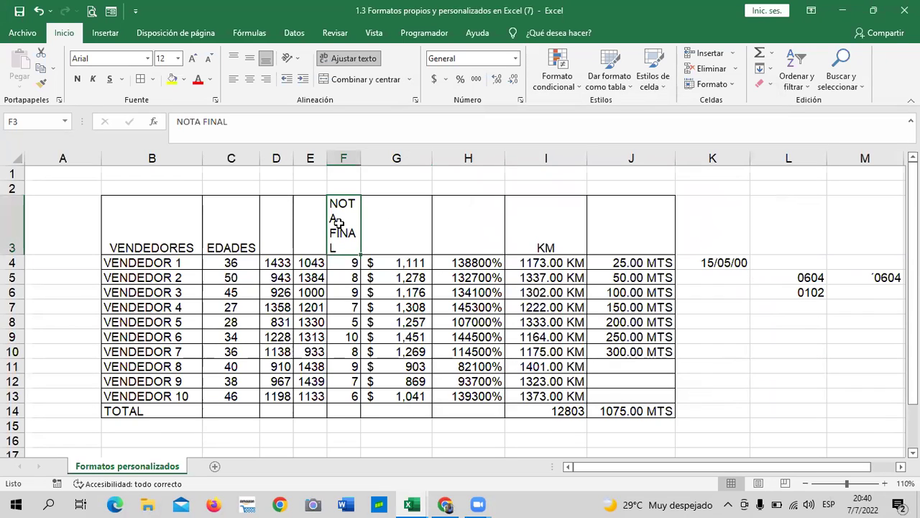
# Widen column F, turn off Ajustar texto on F3, and widen F until NOTA FINAL fits
pyautogui.moveTo(361, 158); pyautogui.dragTo(374, 158)
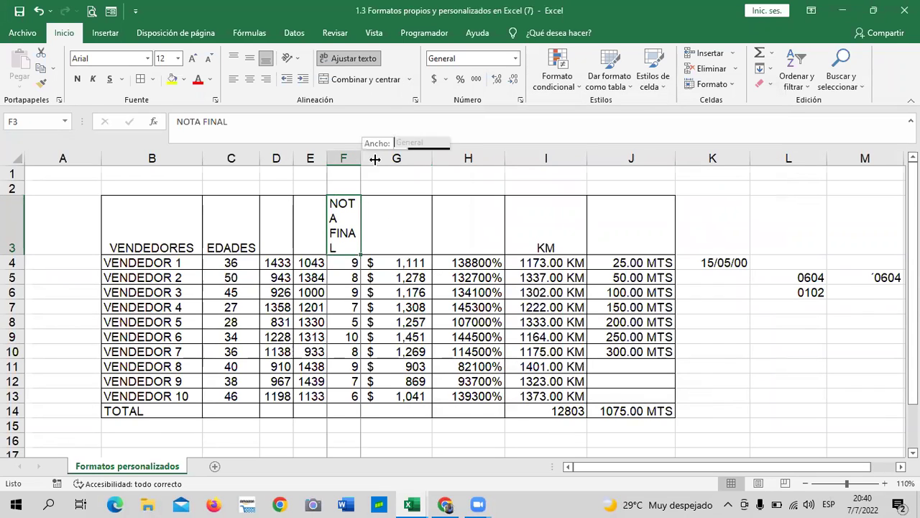
pyautogui.click(408, 226)
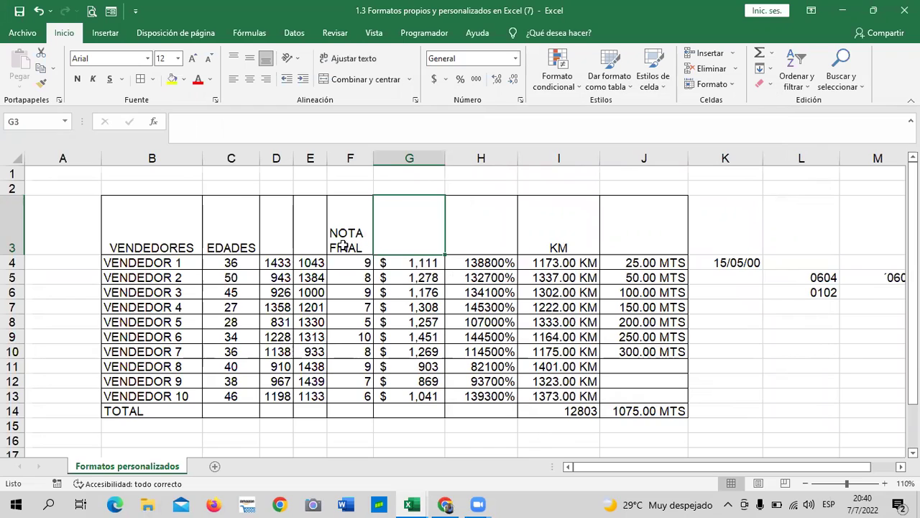
pyautogui.click(336, 225)
pyautogui.click(411, 229)
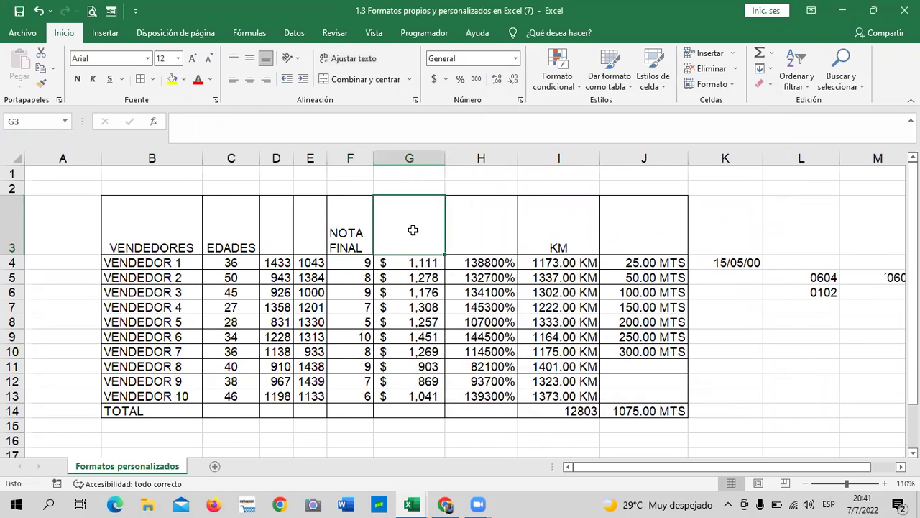
pyautogui.click(347, 228)
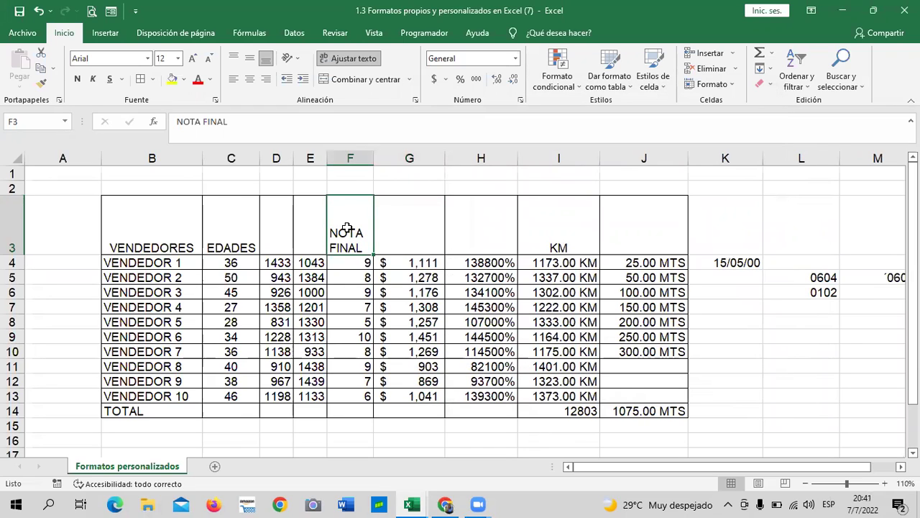
pyautogui.click(405, 230)
pyautogui.click(346, 232)
pyautogui.click(361, 57)
pyautogui.moveTo(373, 159); pyautogui.dragTo(408, 161)
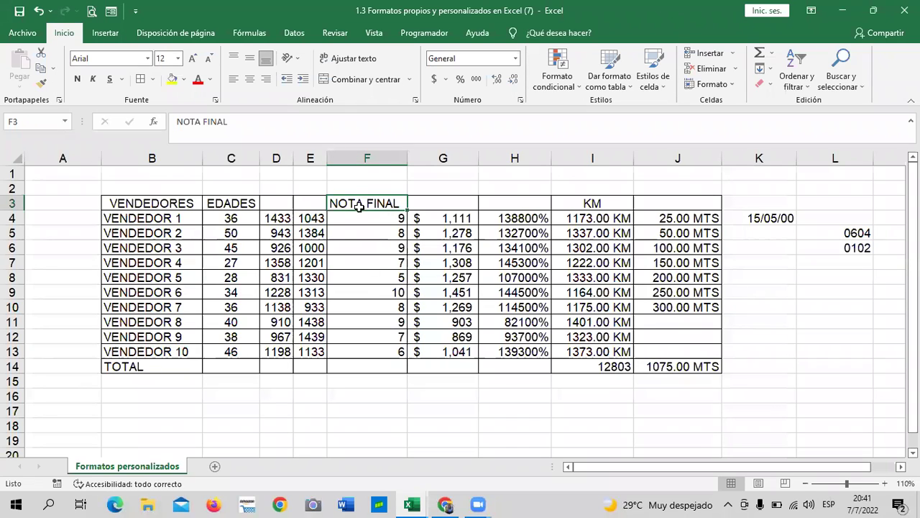
# Apply Girar texto hacia arriba to NOTA FINAL in F3, then switch to Ángulo ascendente
pyautogui.click(361, 263)
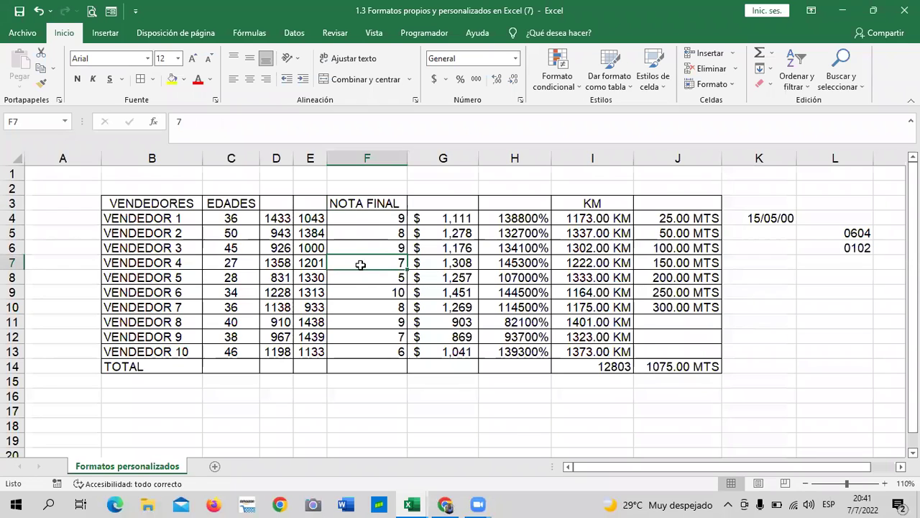
pyautogui.click(370, 205)
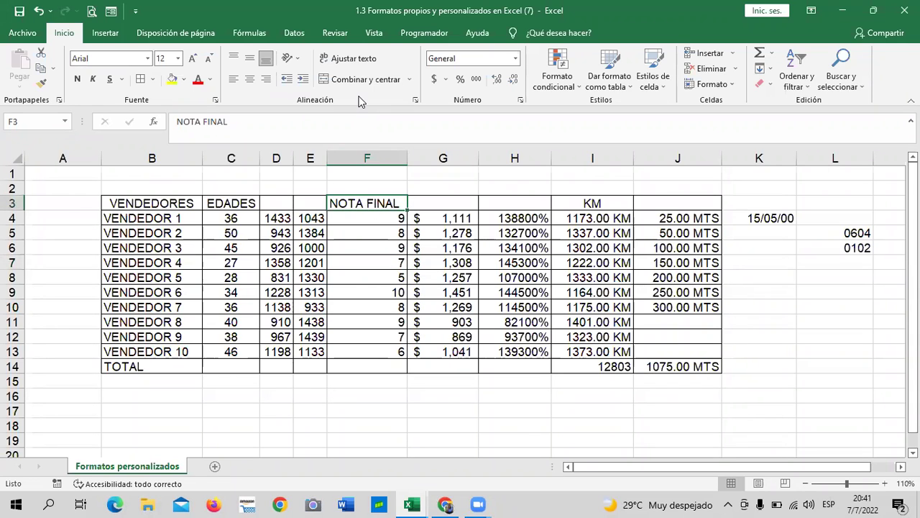
pyautogui.click(299, 63)
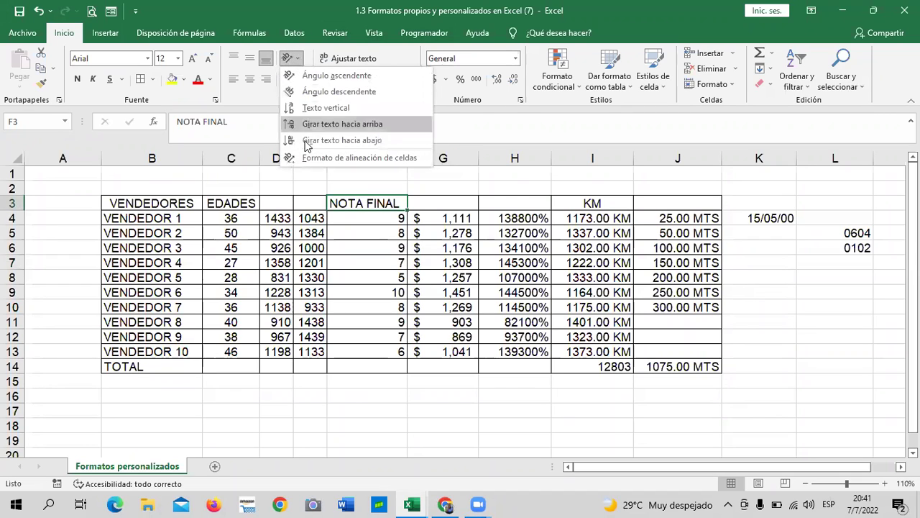
pyautogui.click(329, 124)
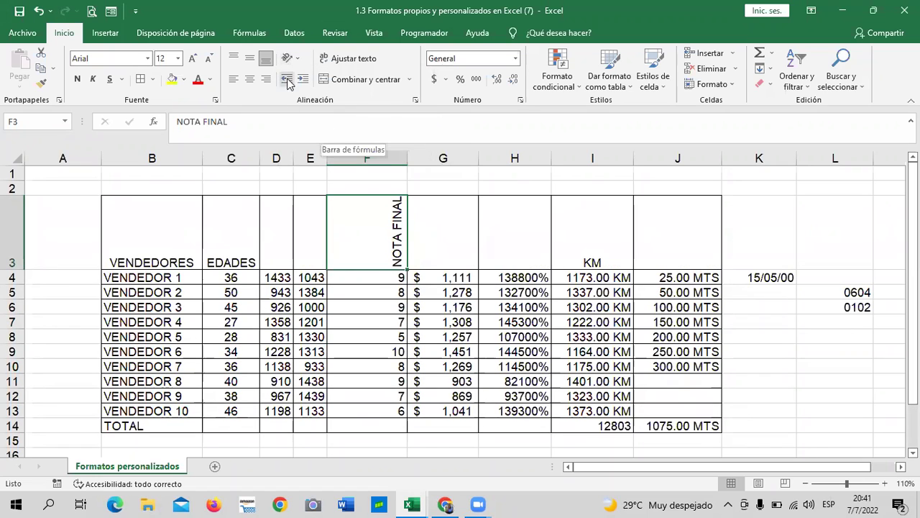
pyautogui.click(291, 58)
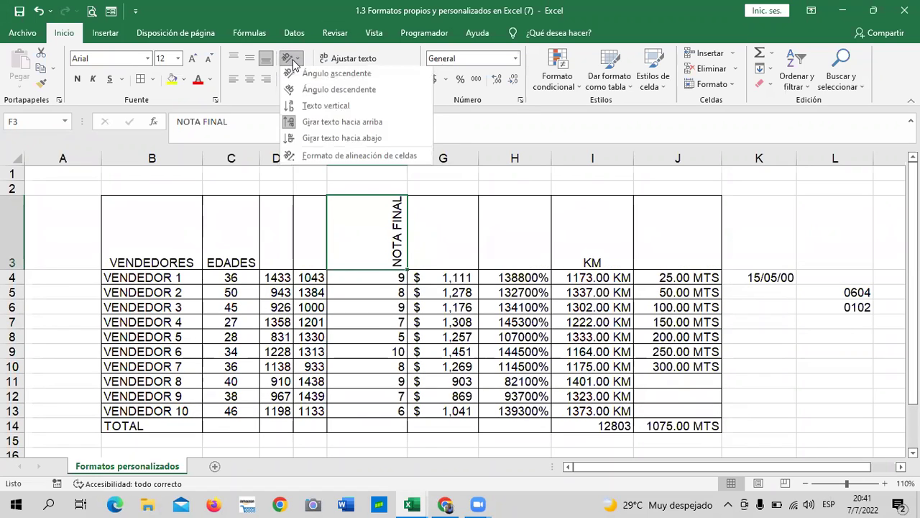
pyautogui.click(329, 76)
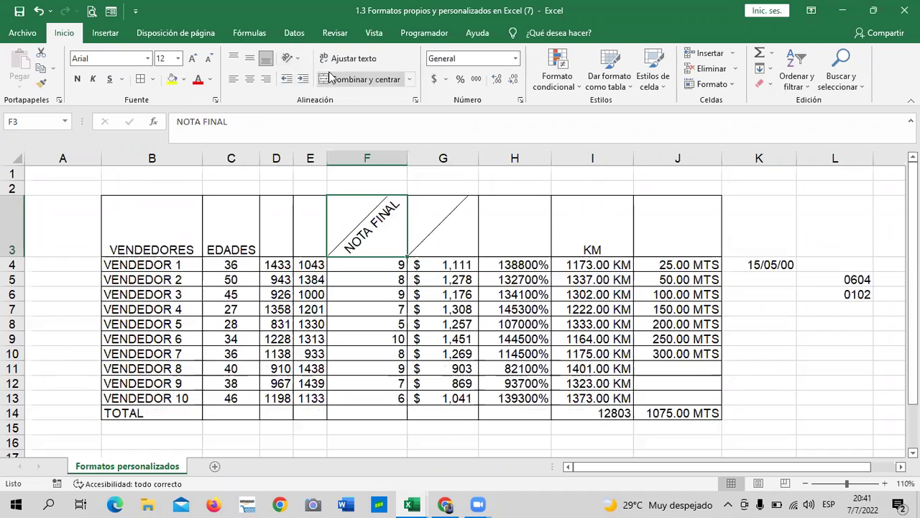
pyautogui.click(359, 371)
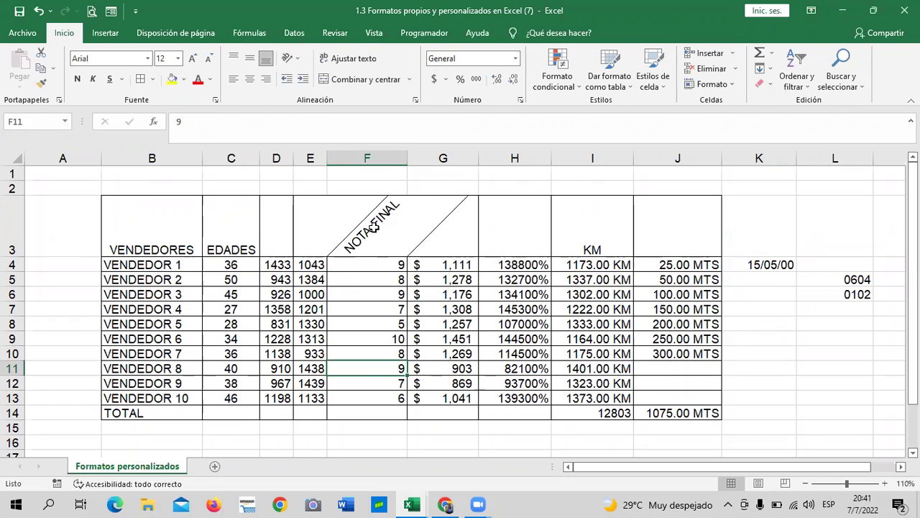
# Make F11 Texto vertical; on F3 try up/down rotation, then Texto vertical with Ajustar texto
pyautogui.click(298, 61)
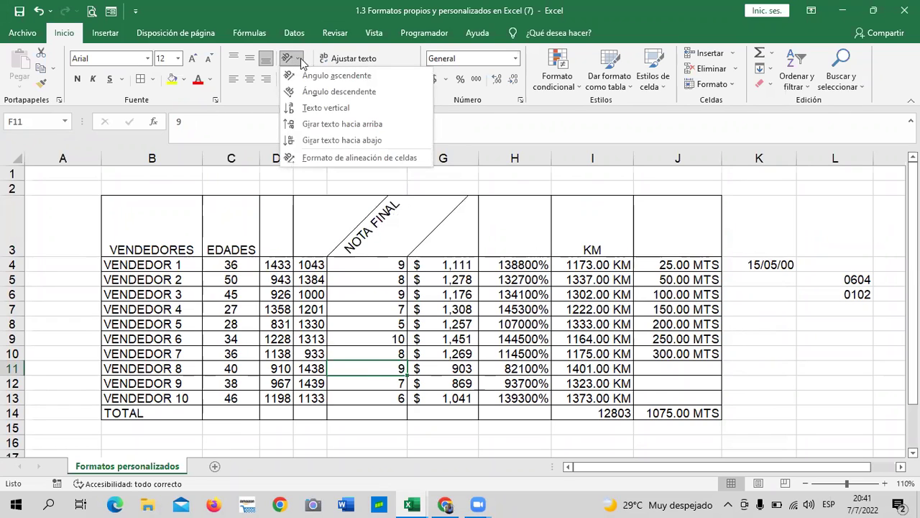
pyautogui.click(393, 107)
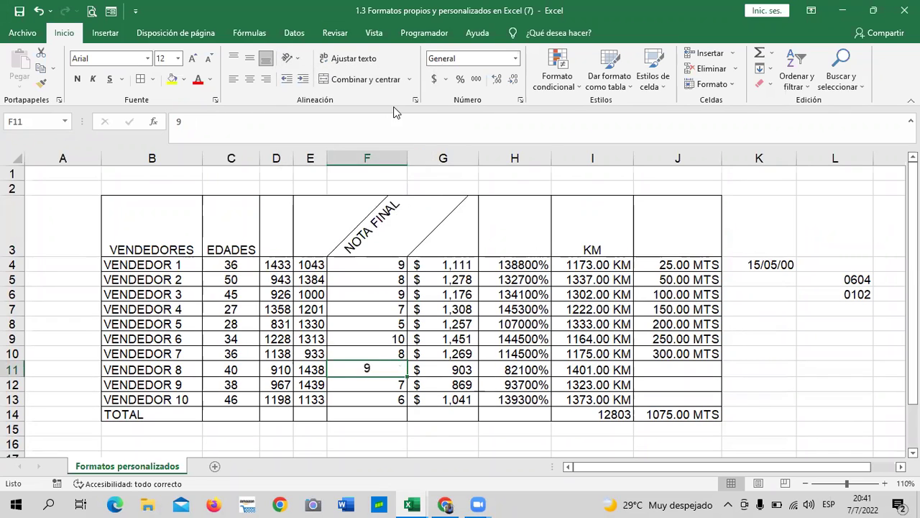
pyautogui.click(396, 222)
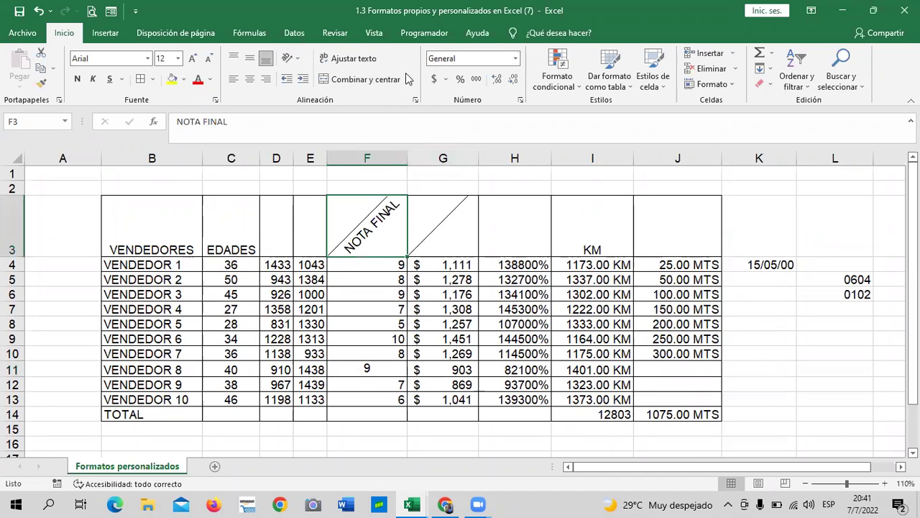
pyautogui.click(293, 63)
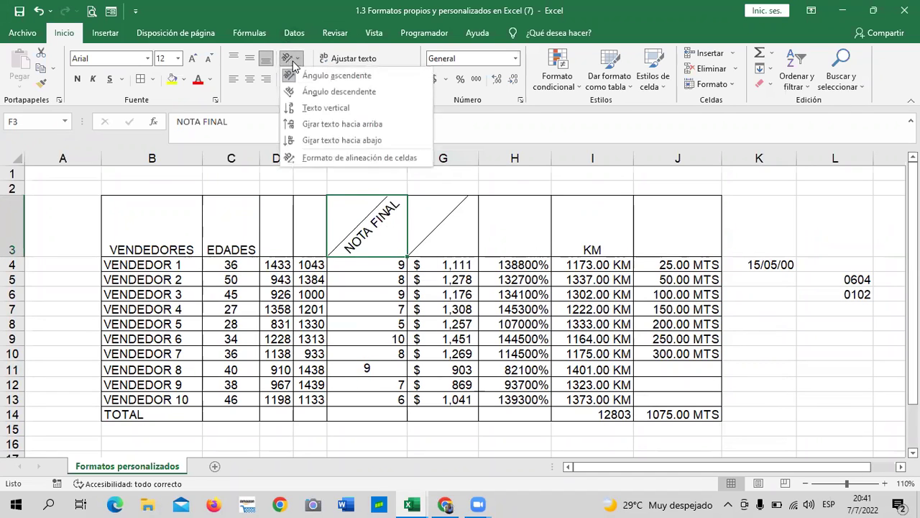
pyautogui.click(375, 124)
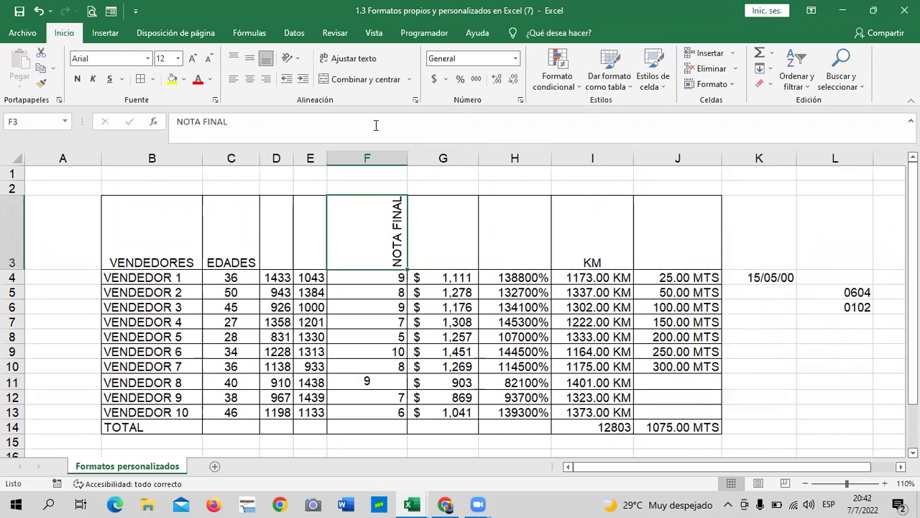
pyautogui.click(290, 61)
pyautogui.click(335, 140)
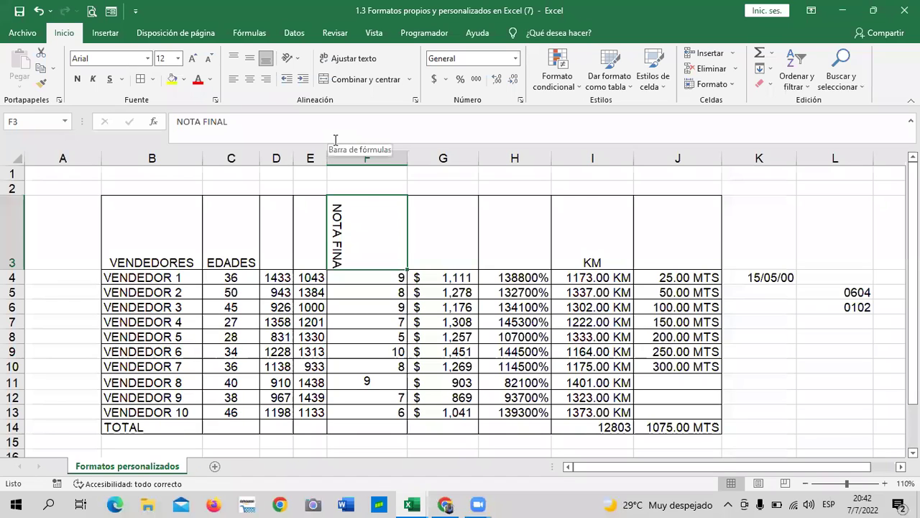
pyautogui.click(301, 61)
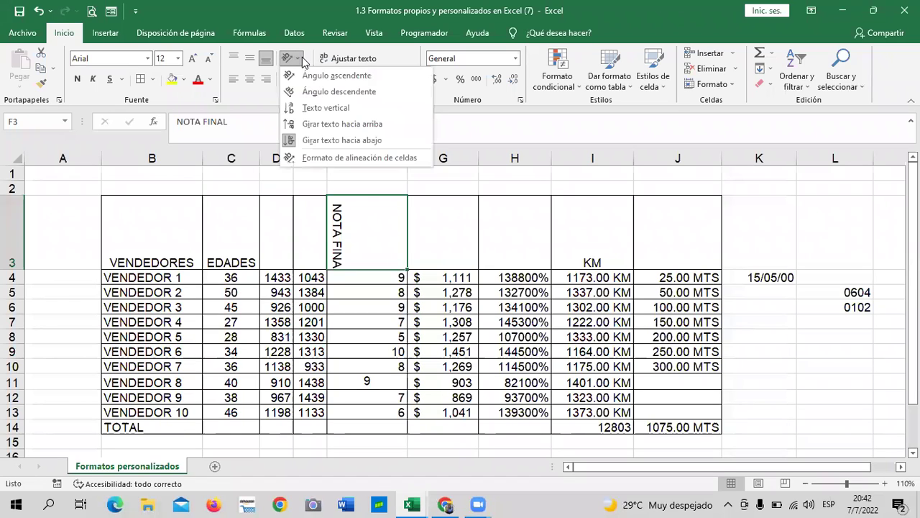
pyautogui.click(317, 108)
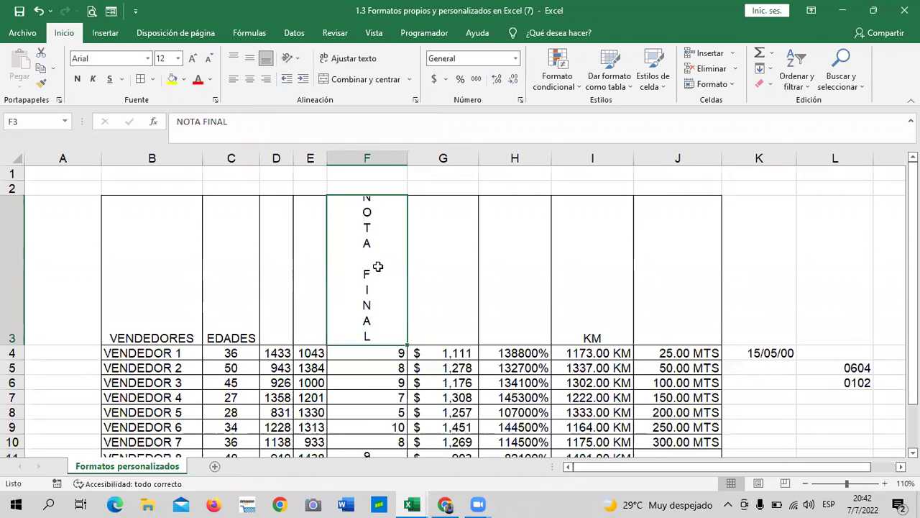
pyautogui.click(360, 58)
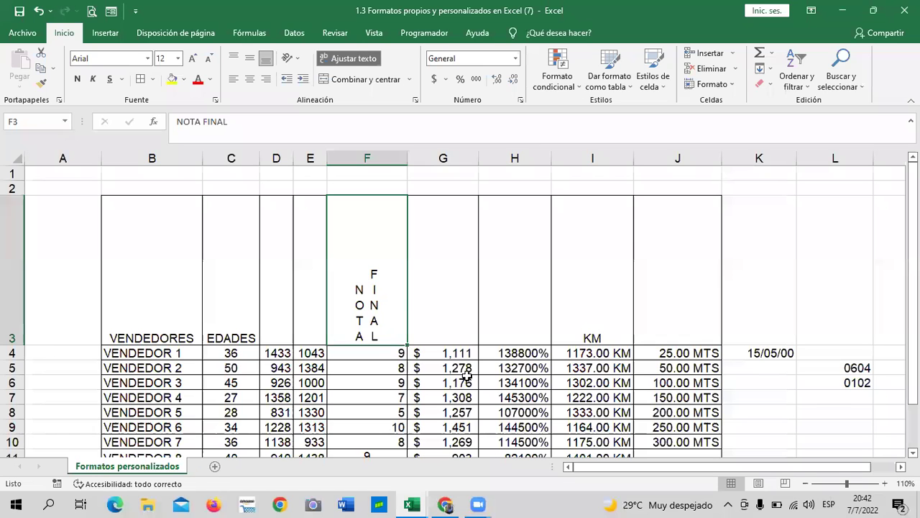
# Try narrowing column F around the stacked NOTA FINAL heading, then undo the change
pyautogui.scroll(-1, 403, 282)
pyautogui.click(403, 282)
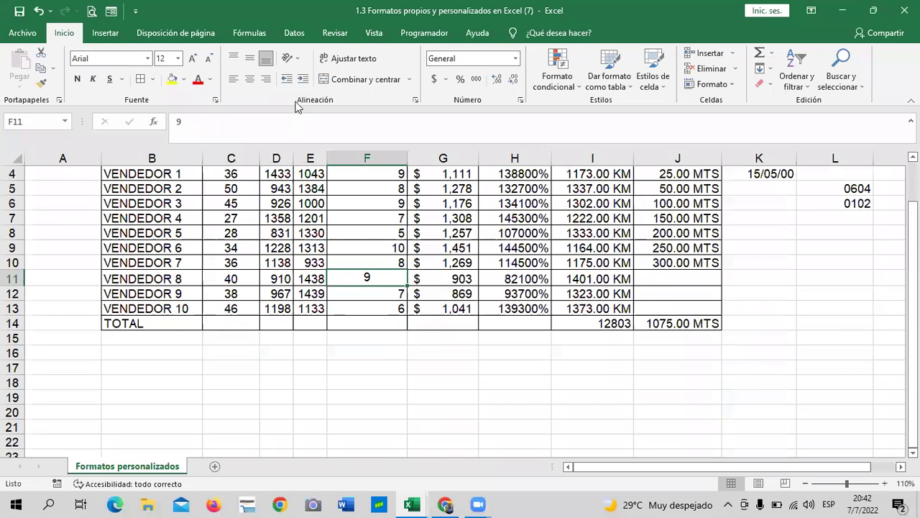
pyautogui.scroll(1, 400, 221)
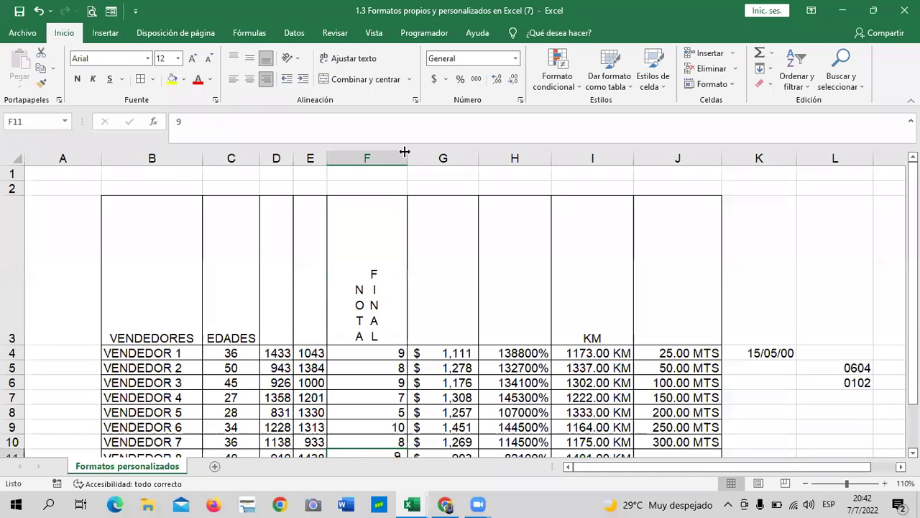
pyautogui.moveTo(407, 157); pyautogui.dragTo(357, 158)
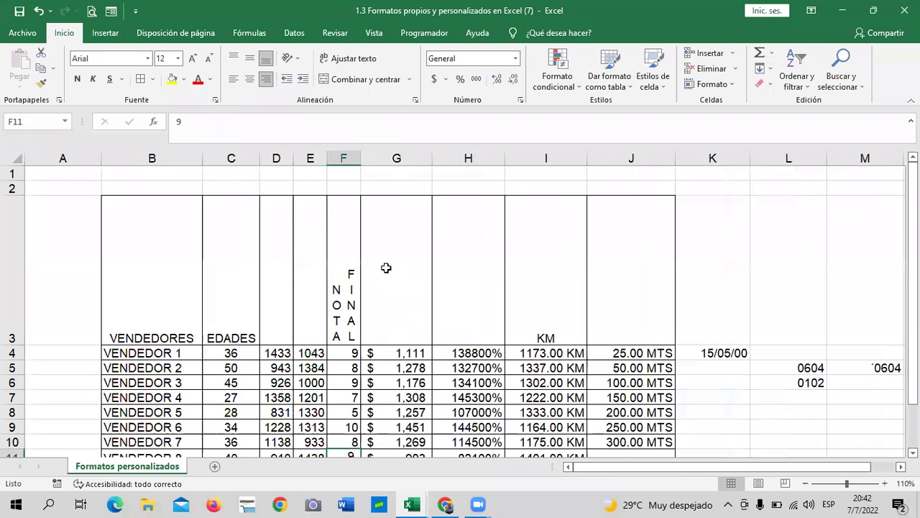
pyautogui.scroll(-4, 396, 312)
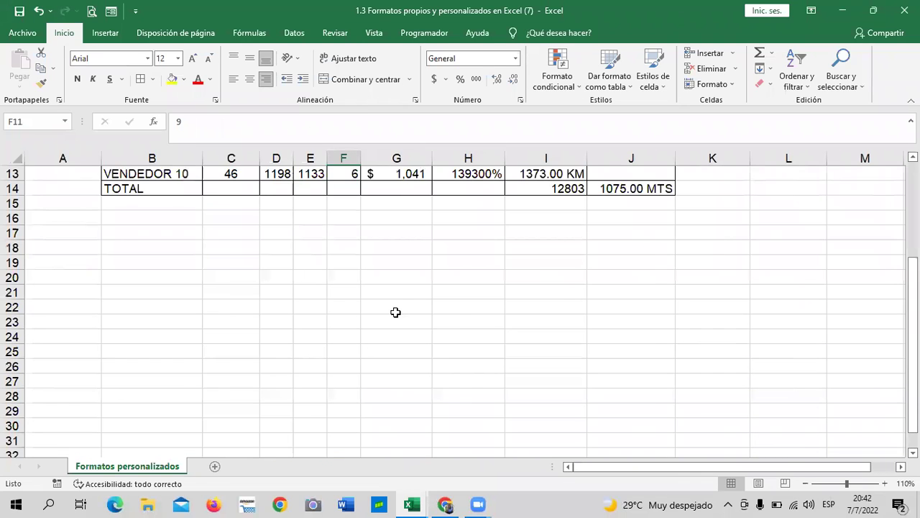
pyautogui.scroll(3, 396, 312)
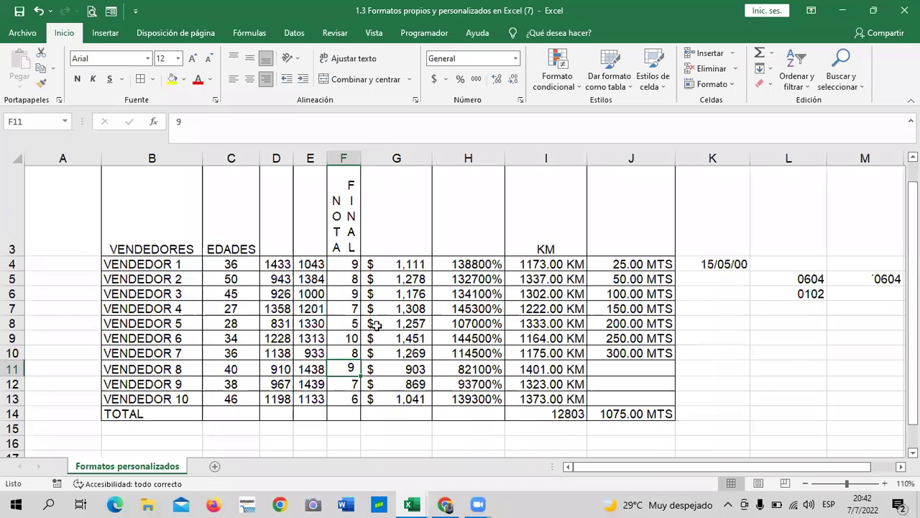
pyautogui.hotkey('ctrl', 'z')
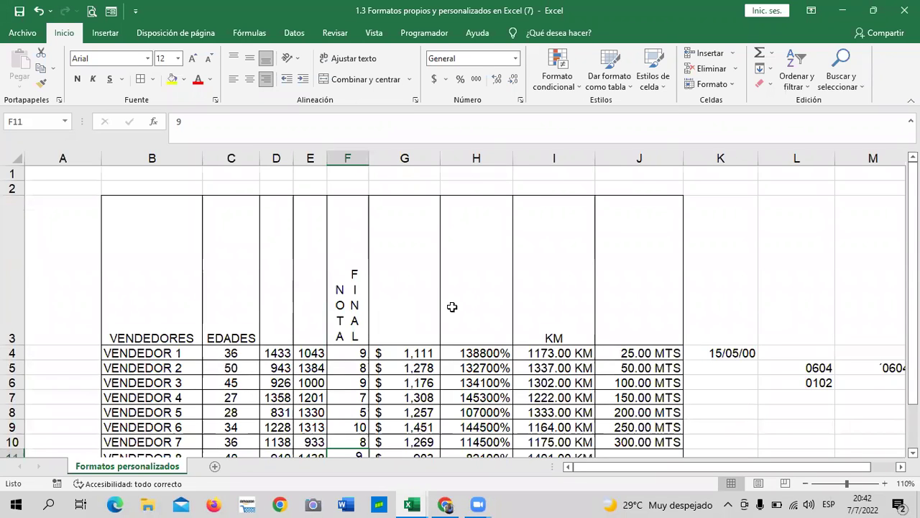
pyautogui.scroll(-2, 453, 307)
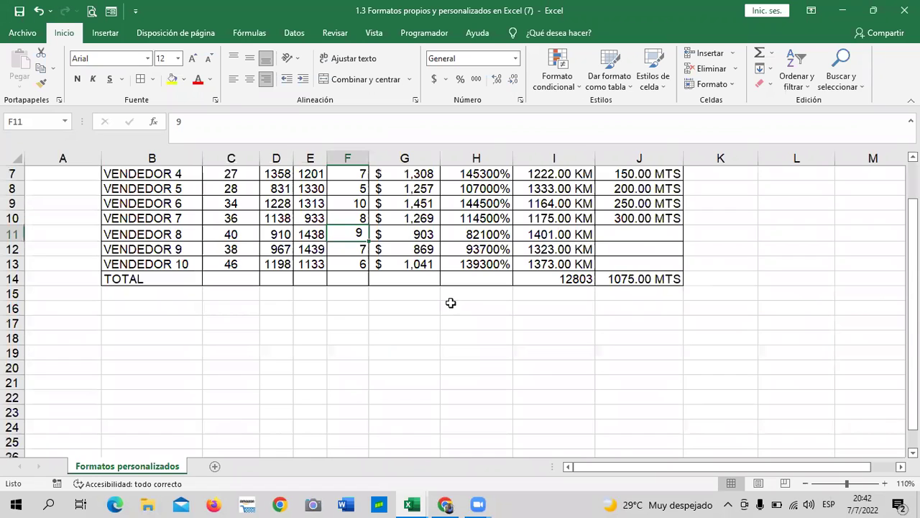
pyautogui.scroll(-1, 449, 303)
pyautogui.scroll(1, 427, 333)
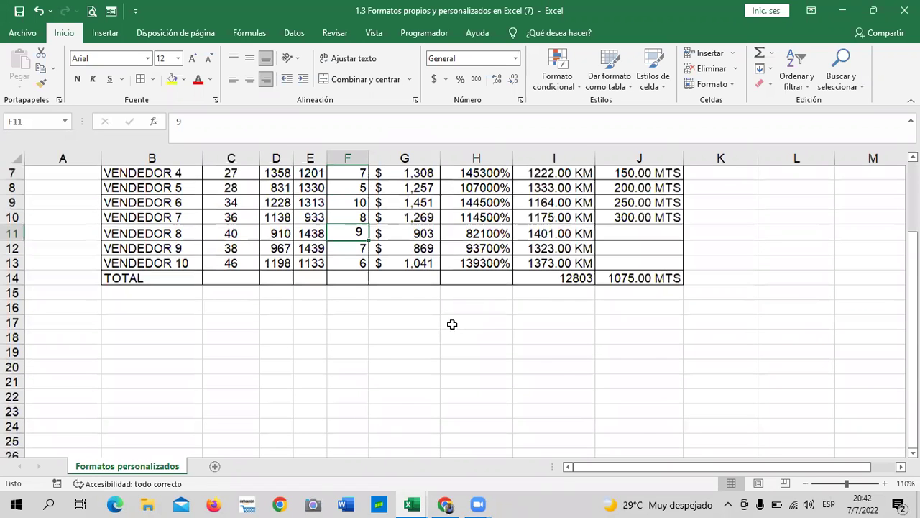
pyautogui.scroll(2, 450, 323)
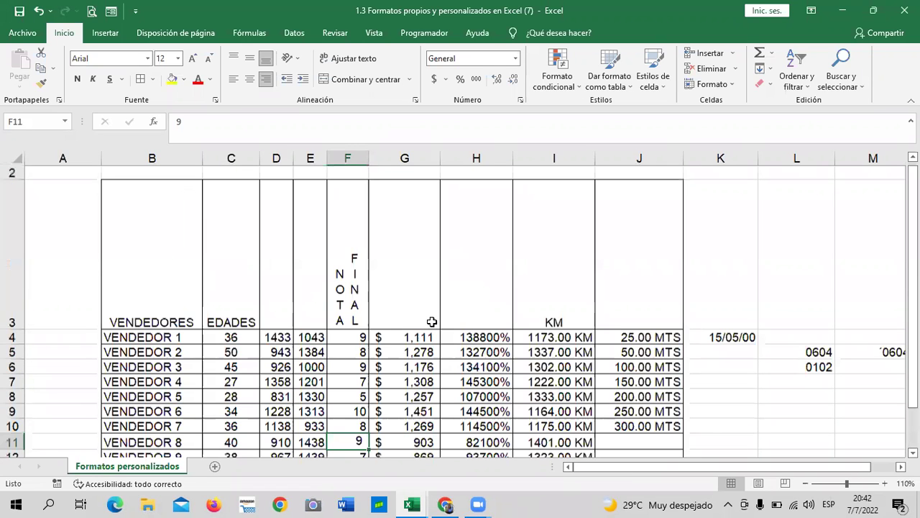
pyautogui.hotkey('ctrl', 'z')
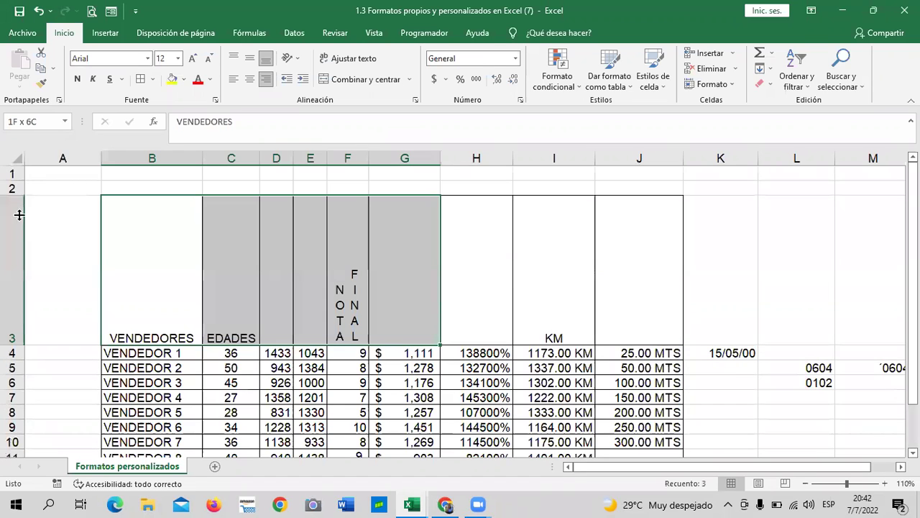
# Select the NOTA FINAL header cell, then select the whole table B3:J14
pyautogui.click(349, 334)
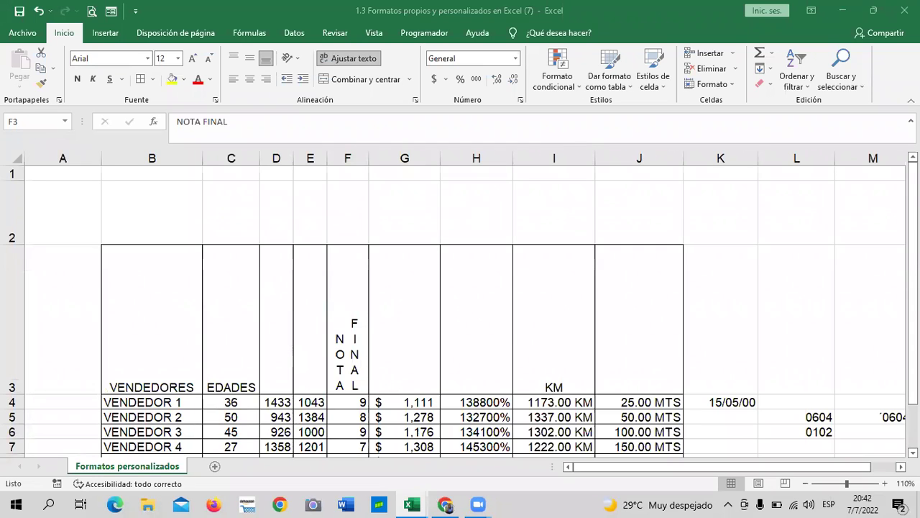
pyautogui.click(348, 324)
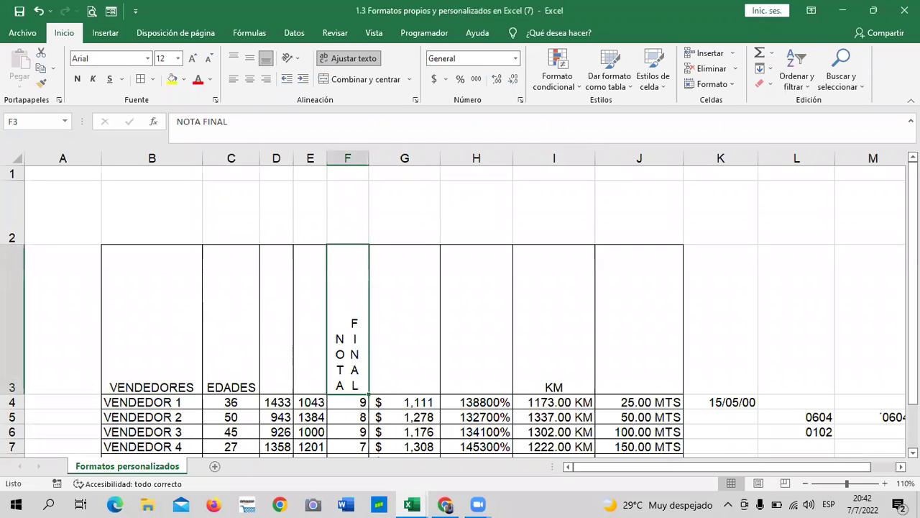
pyautogui.scroll(-2, 849, 345)
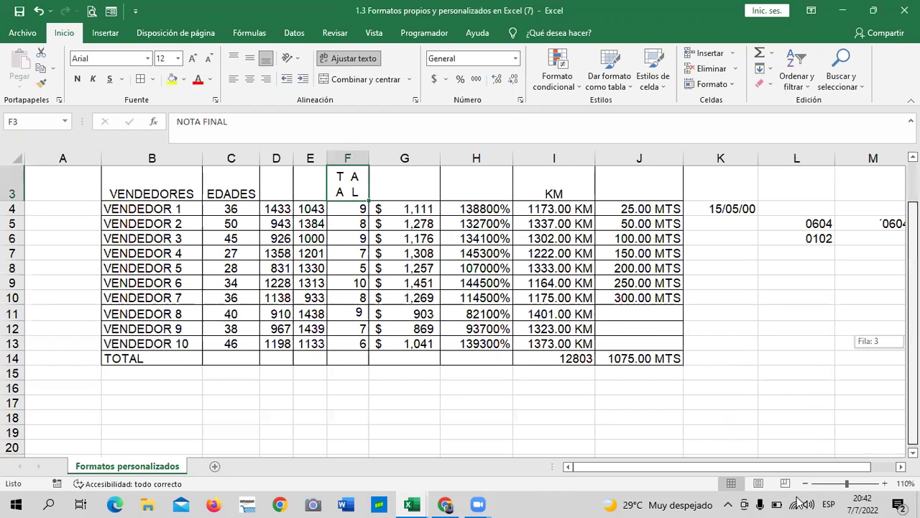
pyautogui.scroll(-1, 738, 368)
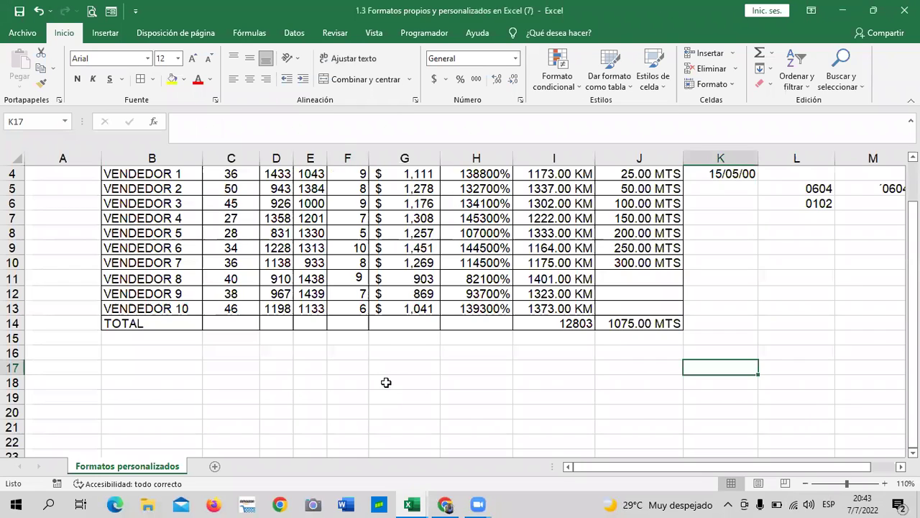
pyautogui.scroll(1, 386, 383)
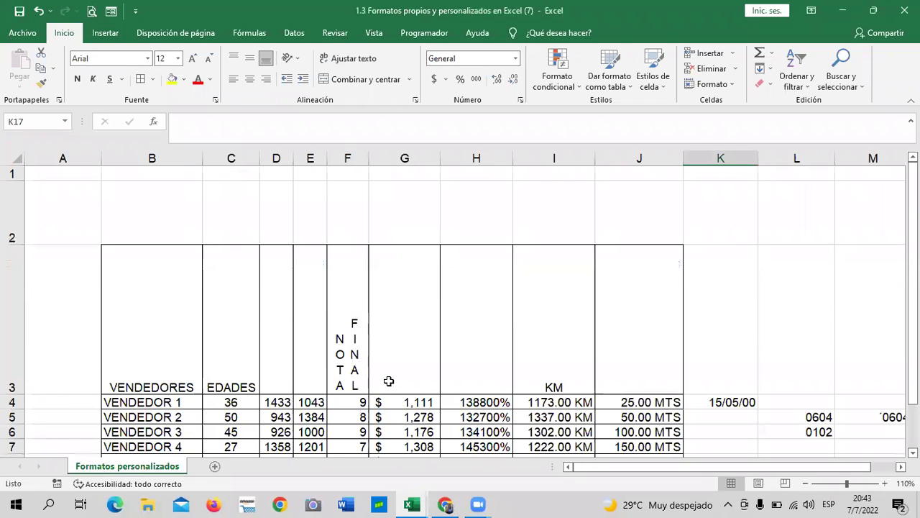
pyautogui.click(340, 323)
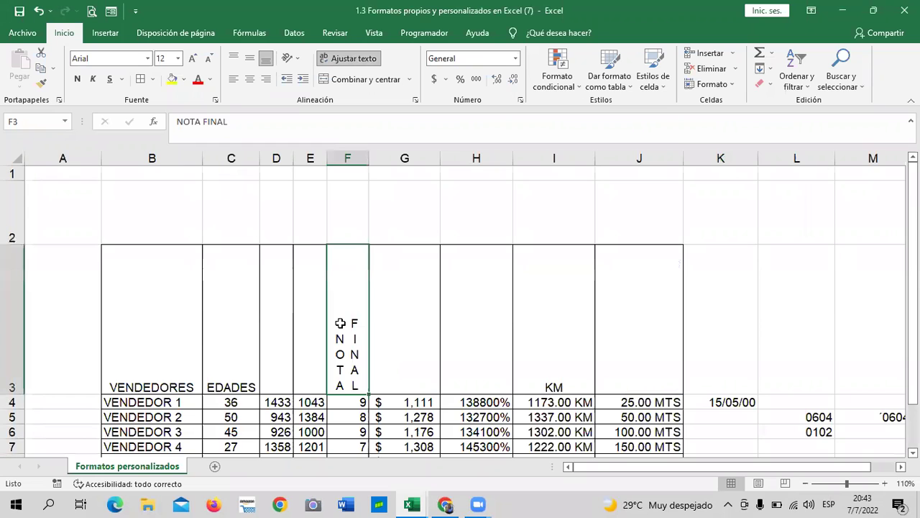
pyautogui.scroll(-2, 528, 398)
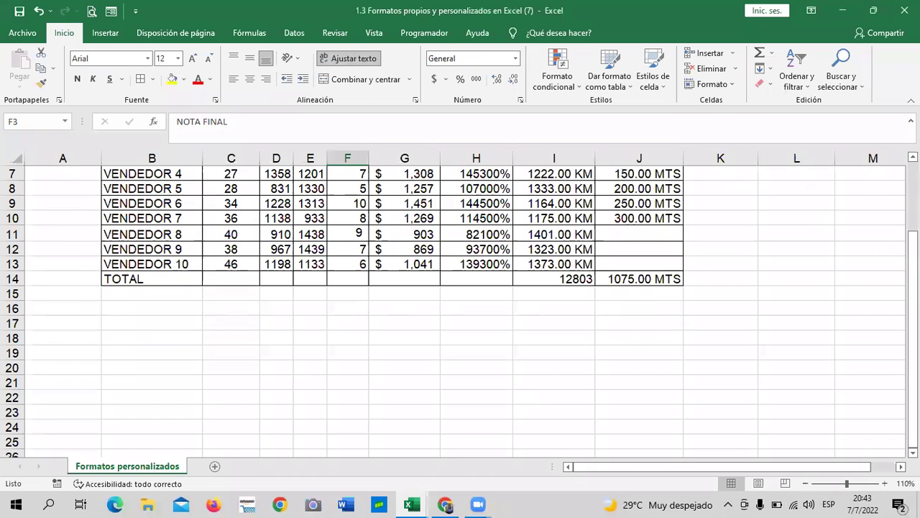
pyautogui.moveTo(912, 316); pyautogui.dragTo(912, 303)
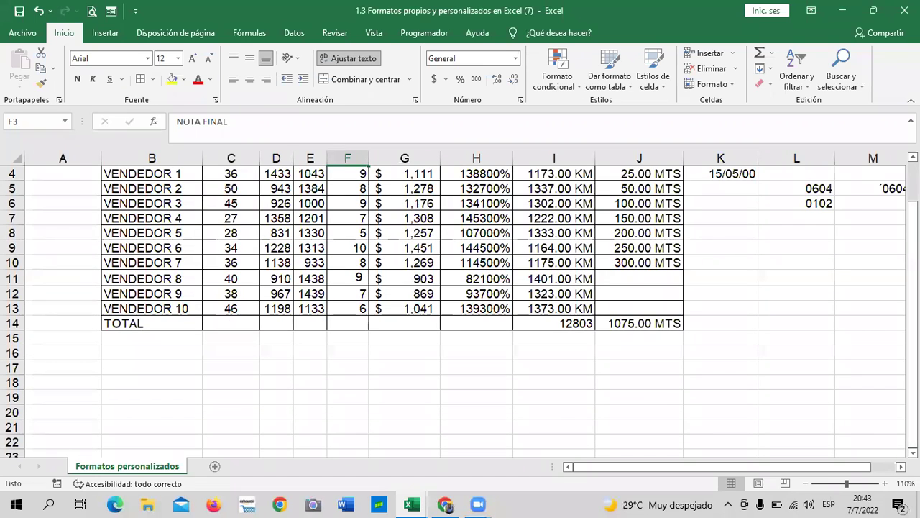
pyautogui.click(707, 246)
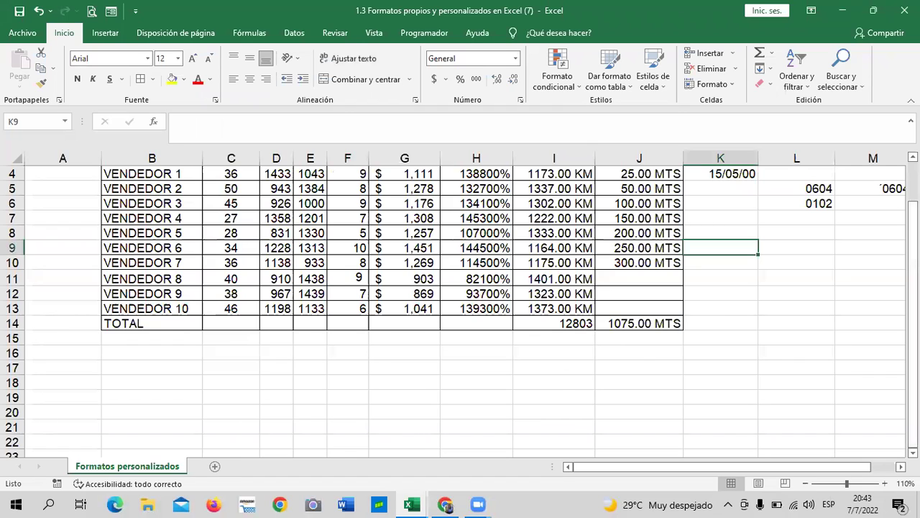
pyautogui.scroll(1, 898, 155)
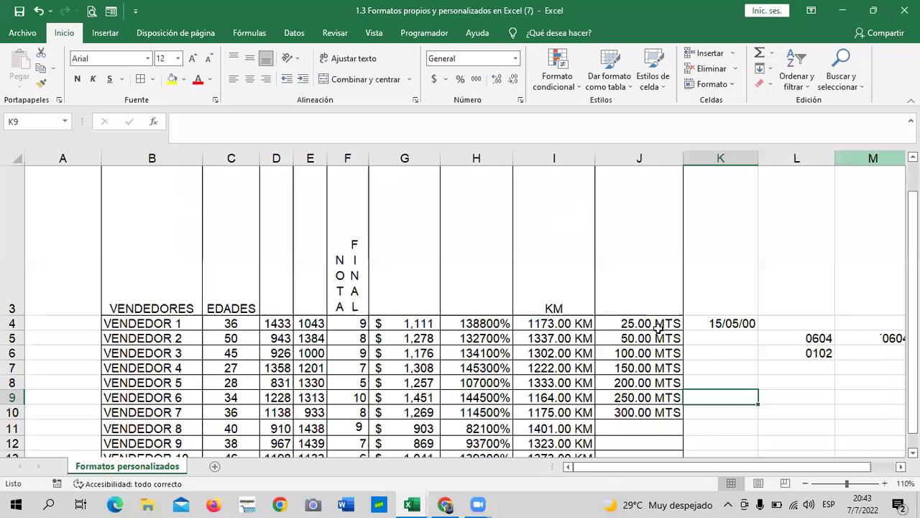
pyautogui.hotkey('ctrl', 'z')
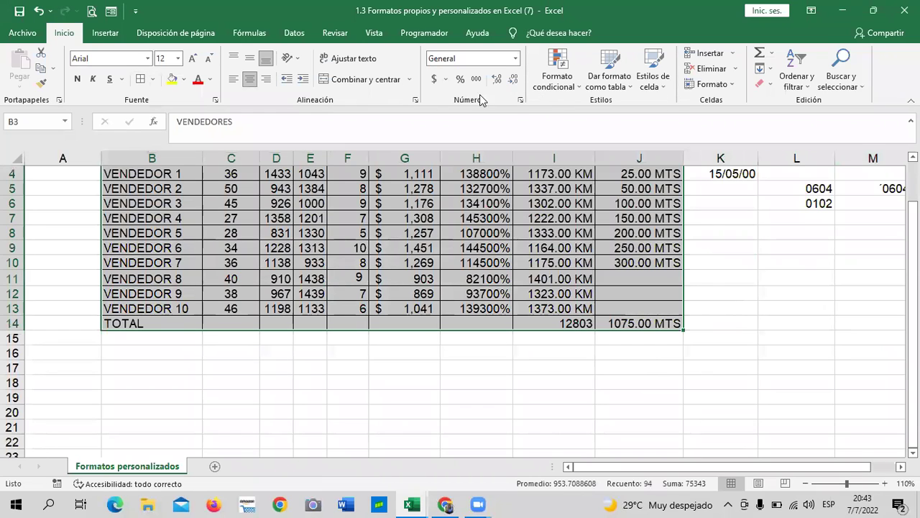
# Pick the dashed line style on the Borde tab of Format Cells
pyautogui.click(521, 102)
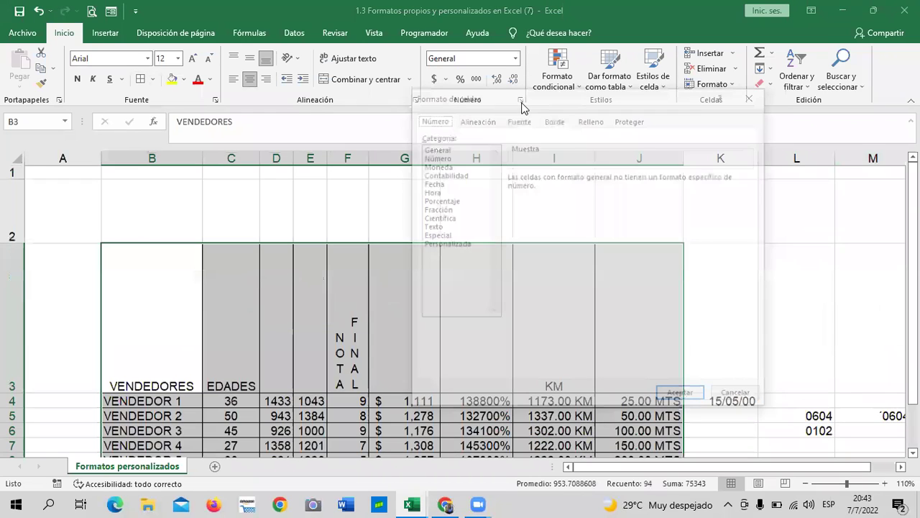
pyautogui.click(555, 123)
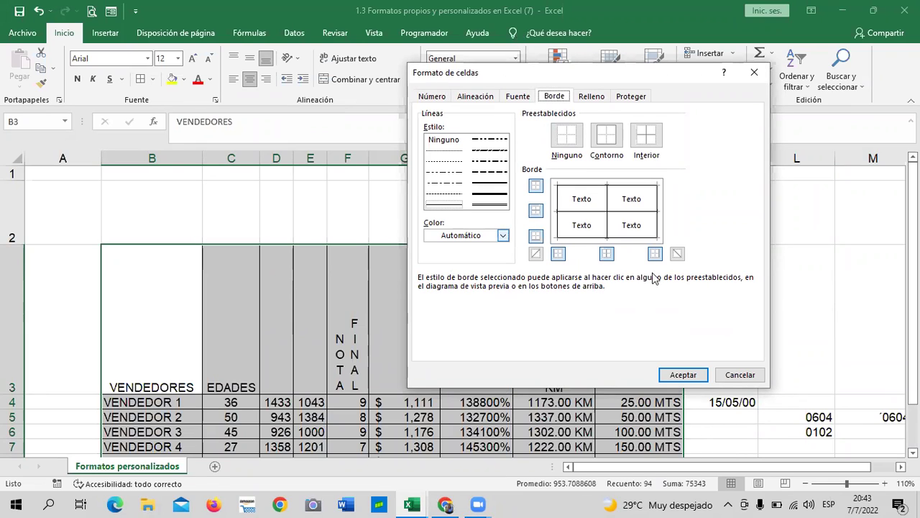
pyautogui.click(491, 194)
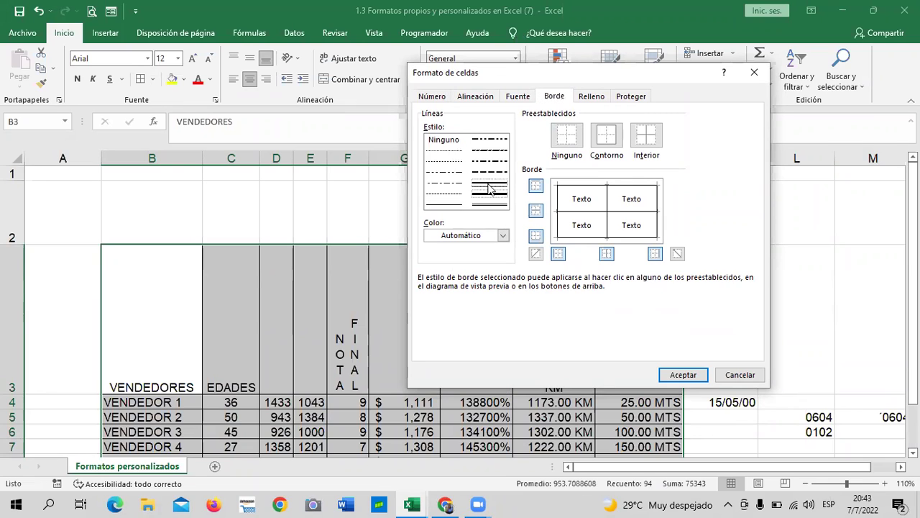
pyautogui.click(445, 172)
pyautogui.click(443, 141)
pyautogui.click(490, 171)
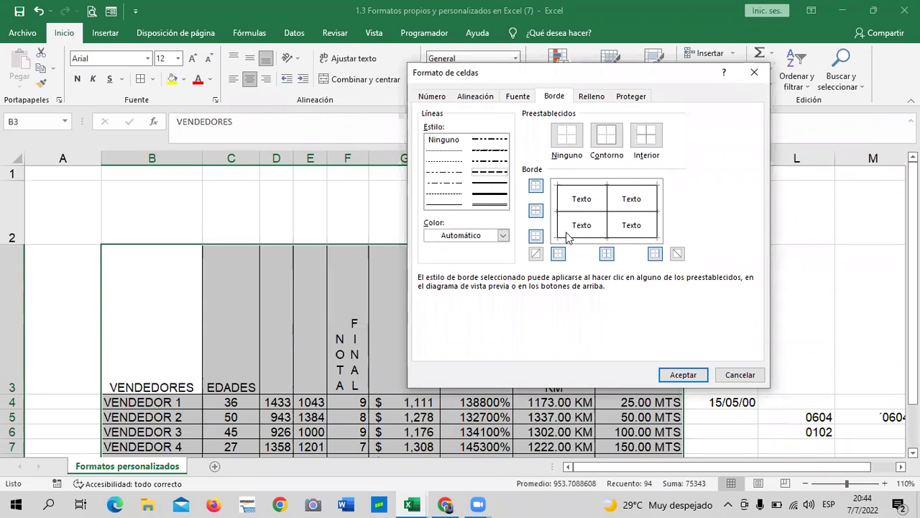
# Apply green dashed Contorno and Interior borders to B3:J14
pyautogui.click(606, 138)
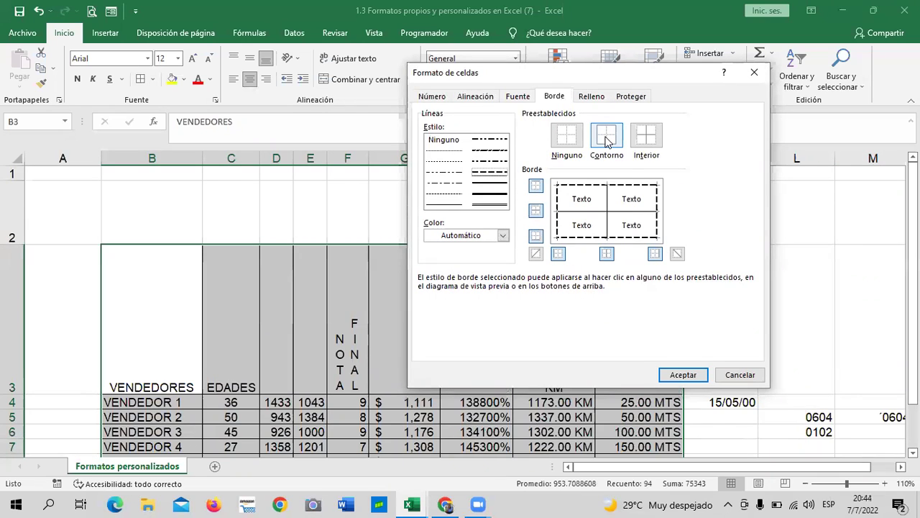
pyautogui.click(651, 139)
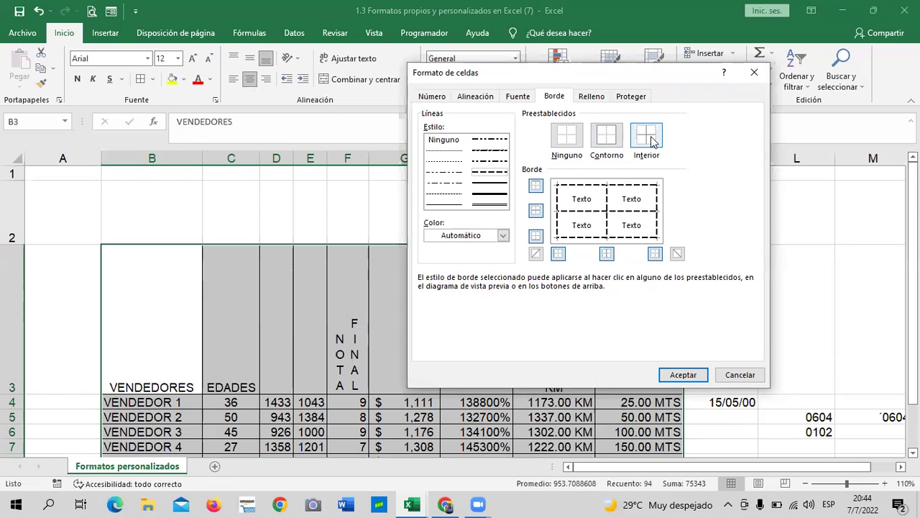
pyautogui.click(502, 236)
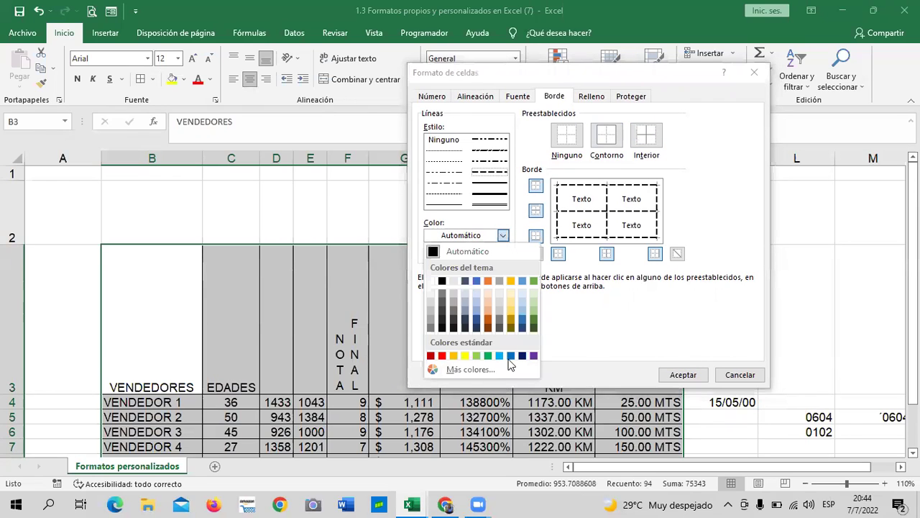
pyautogui.click(533, 281)
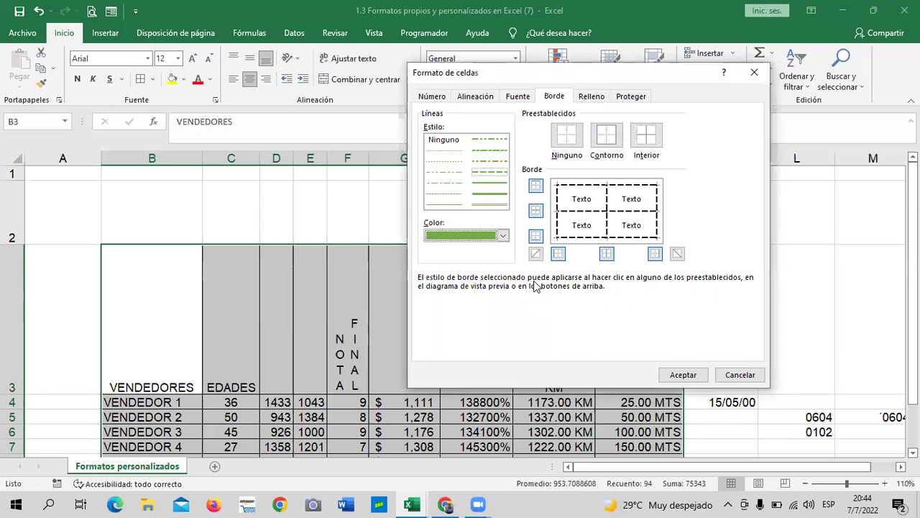
pyautogui.click(683, 374)
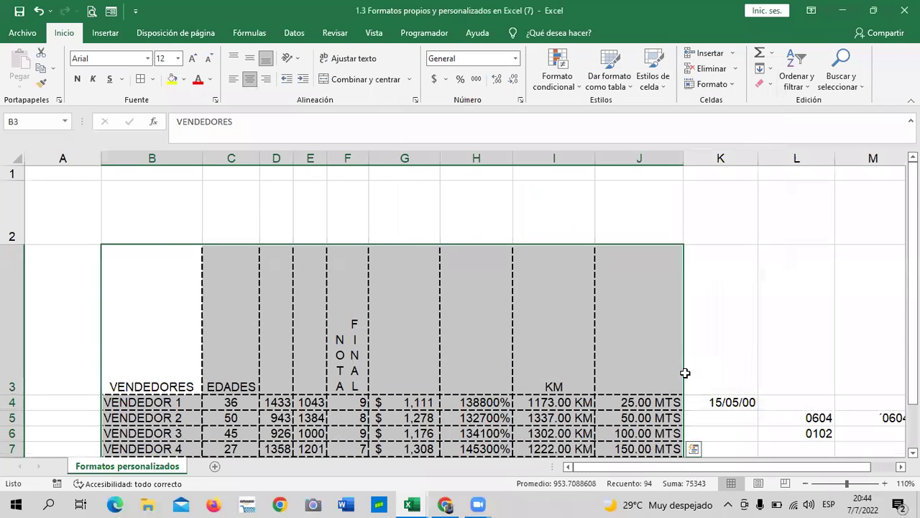
pyautogui.click(719, 338)
pyautogui.scroll(-2, 750, 338)
pyautogui.scroll(-1, 750, 338)
# Review the dashed borders, then select the table from the header row through TOTAL
pyautogui.scroll(2, 750, 335)
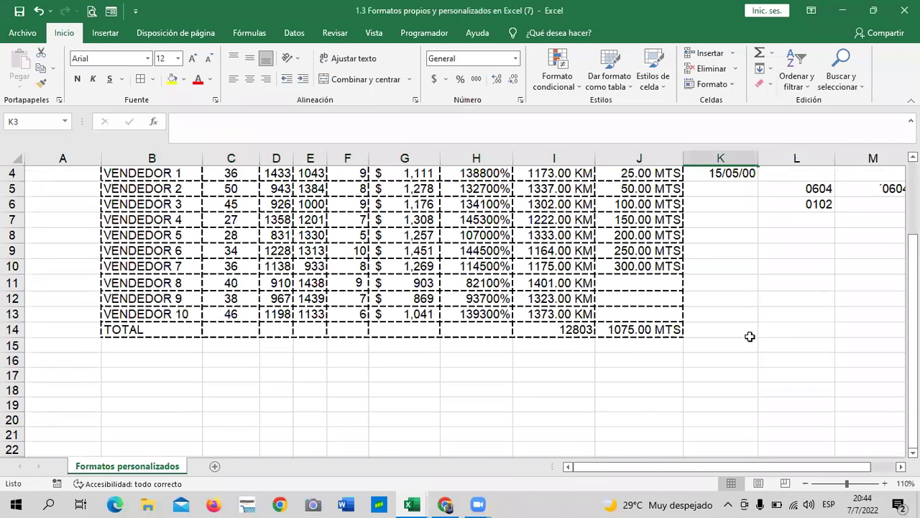
pyautogui.scroll(1, 750, 335)
pyautogui.click(821, 328)
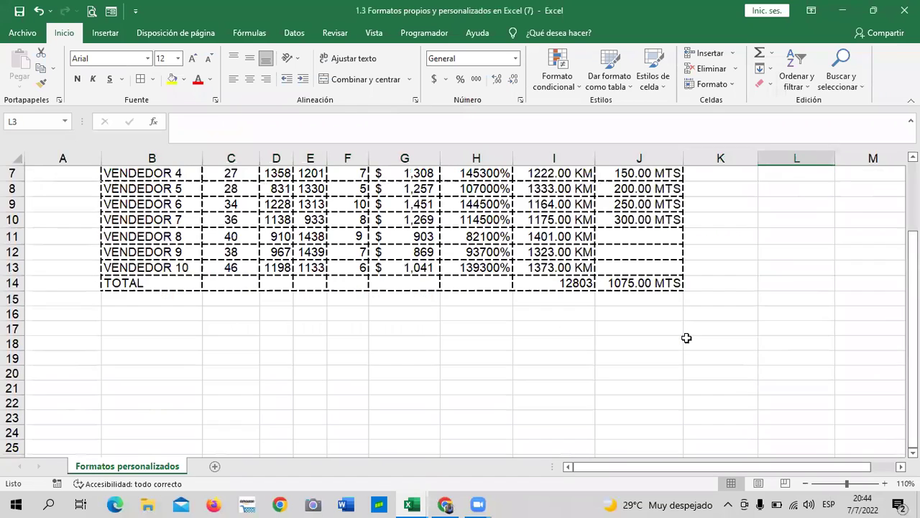
pyautogui.scroll(-2, 688, 339)
pyautogui.scroll(1, 688, 339)
pyautogui.scroll(1, 689, 339)
pyautogui.scroll(2, 688, 330)
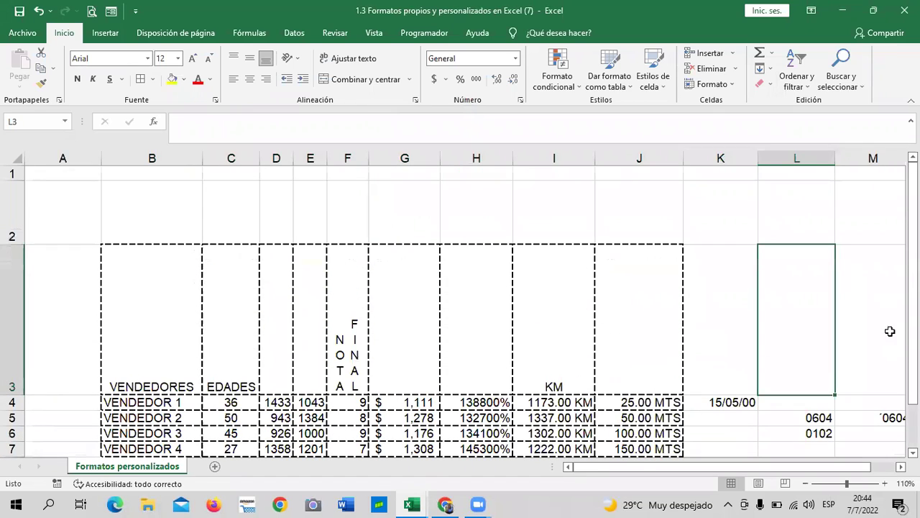
pyautogui.scroll(-1, 688, 331)
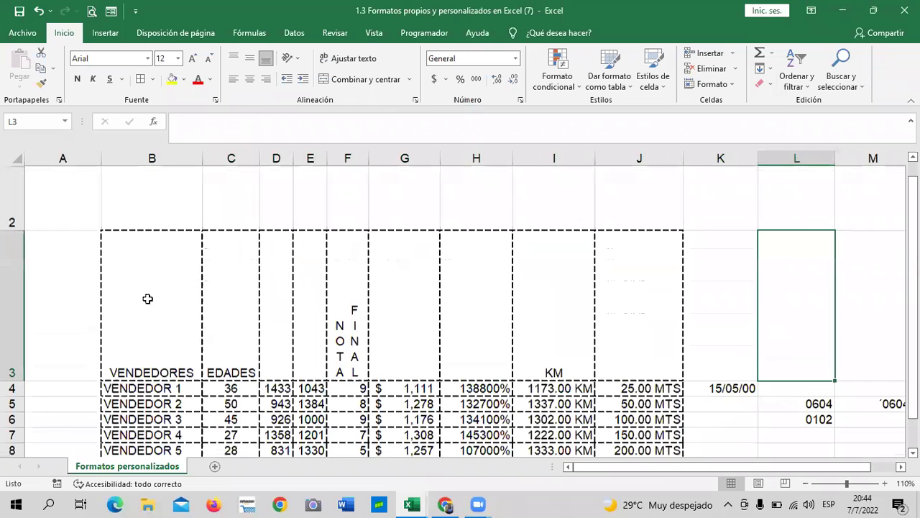
pyautogui.moveTo(148, 298); pyautogui.dragTo(504, 345)
pyautogui.moveTo(587, 388); pyautogui.dragTo(643, 366)
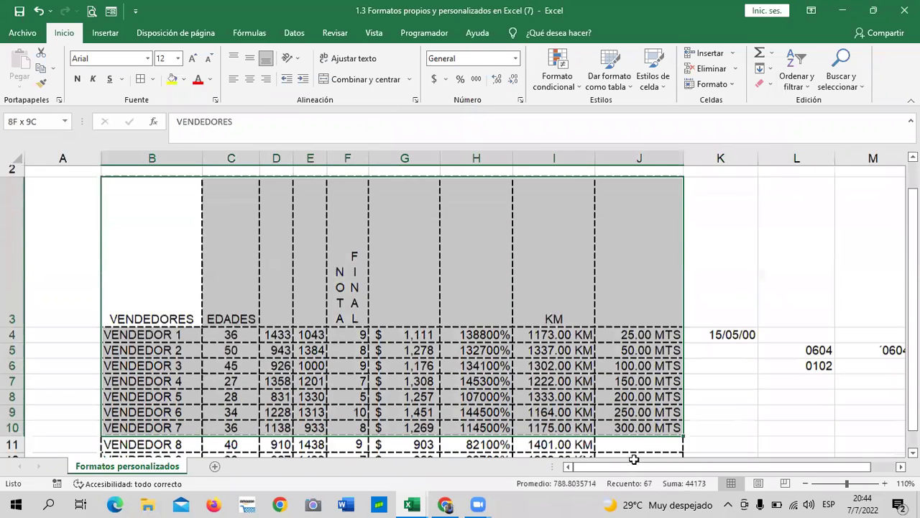
pyautogui.moveTo(642, 366); pyautogui.dragTo(647, 329)
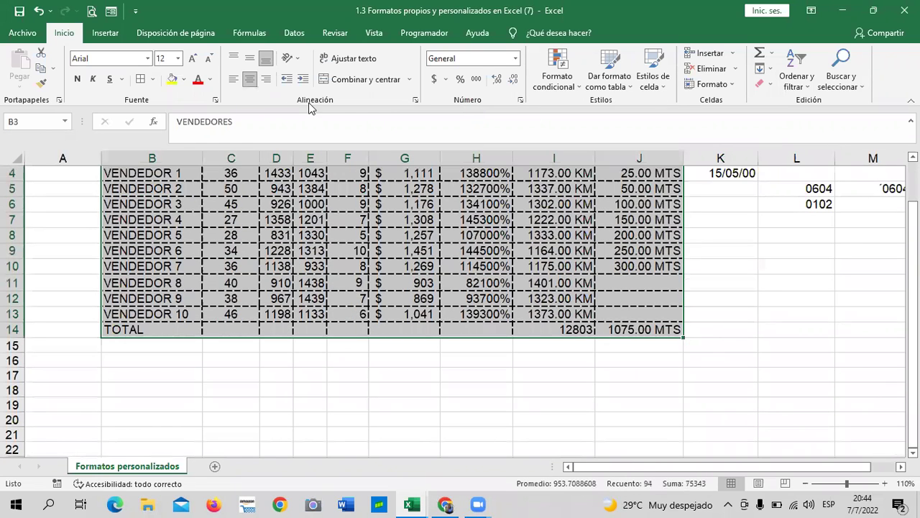
# Apply Todos los bordes so every cell gets a solid thin border
pyautogui.click(153, 79)
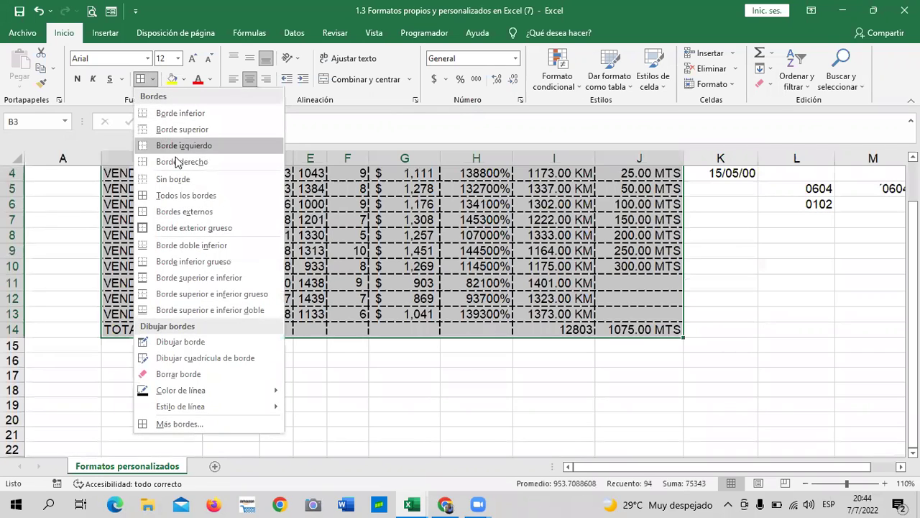
pyautogui.click(189, 195)
pyautogui.scroll(1, 189, 193)
pyautogui.click(453, 278)
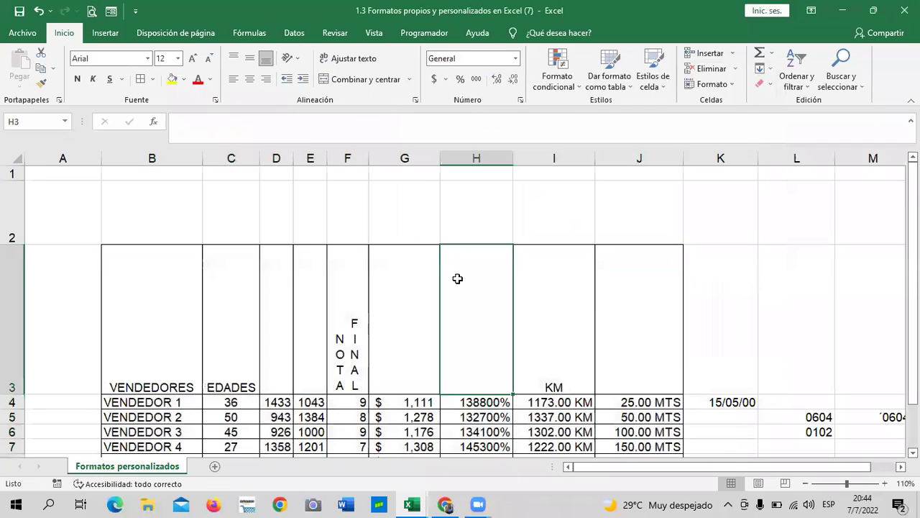
pyautogui.scroll(-1, 456, 277)
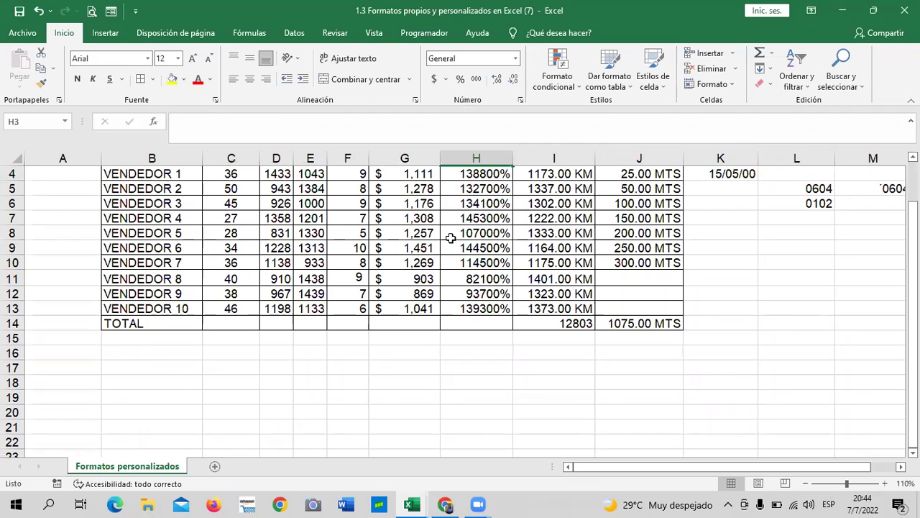
pyautogui.scroll(1, 451, 238)
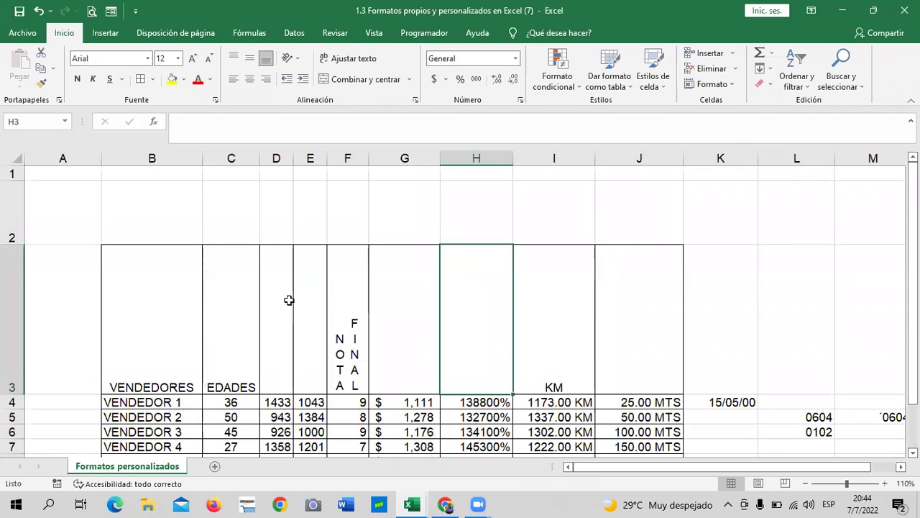
# Rotate the NOTA FINAL header in F3 to read upward, then select header row B3:J3
pyautogui.moveTo(149, 295); pyautogui.dragTo(637, 337)
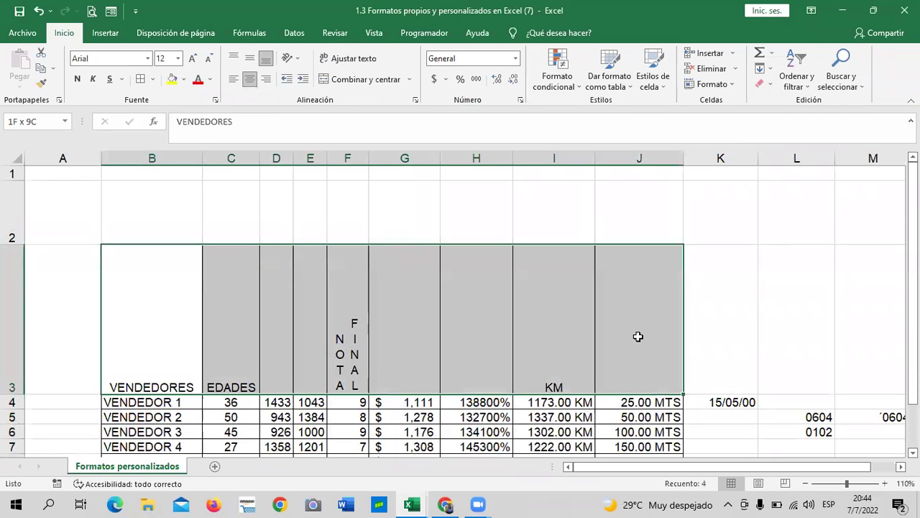
pyautogui.click(344, 289)
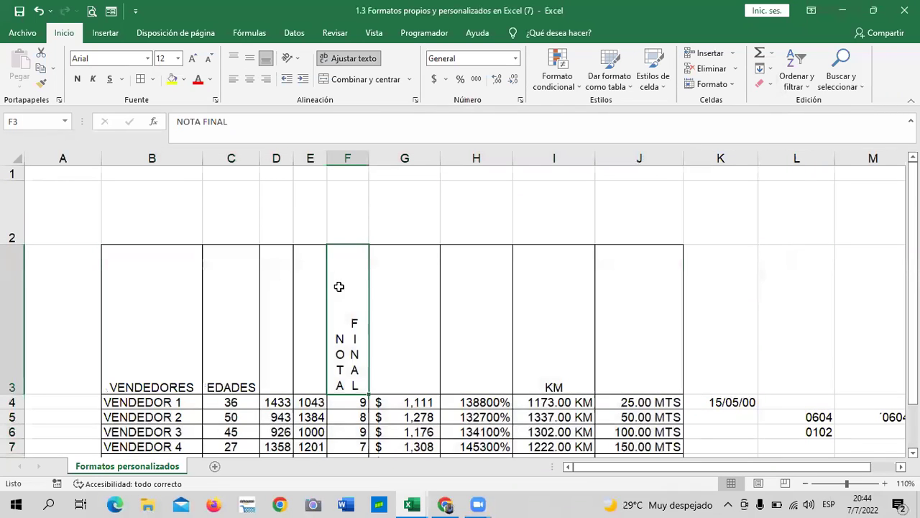
pyautogui.click(290, 60)
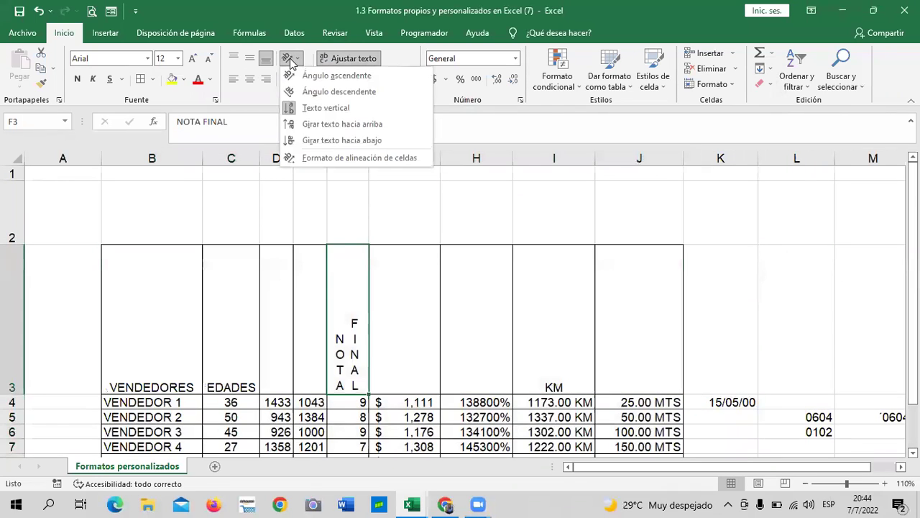
pyautogui.click(328, 123)
pyautogui.moveTo(190, 305); pyautogui.dragTo(609, 292)
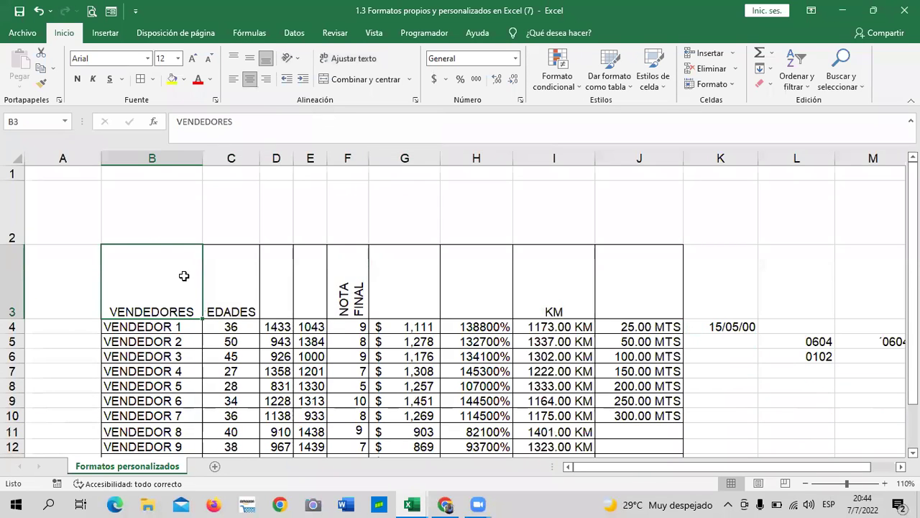
# Apply the 60% - Énfasis4 cell style to B3:J3 for a light gold header band
pyautogui.click(520, 102)
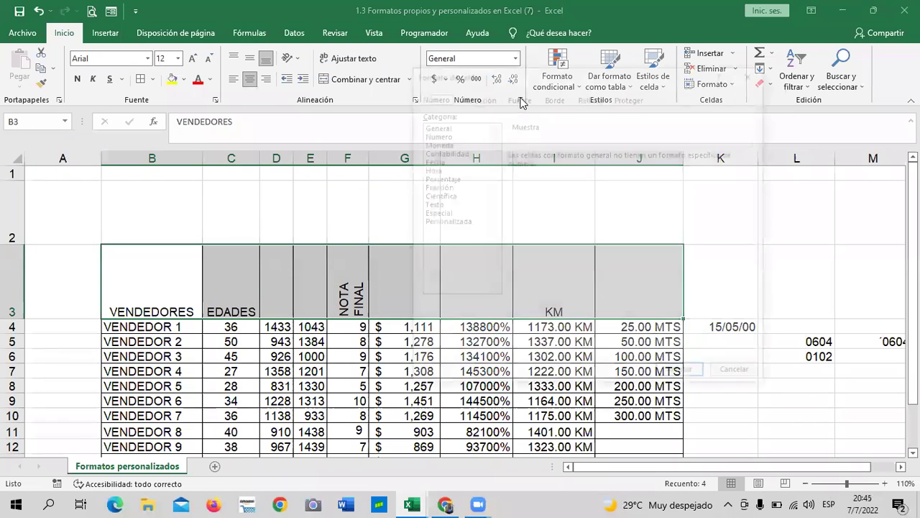
pyautogui.click(595, 102)
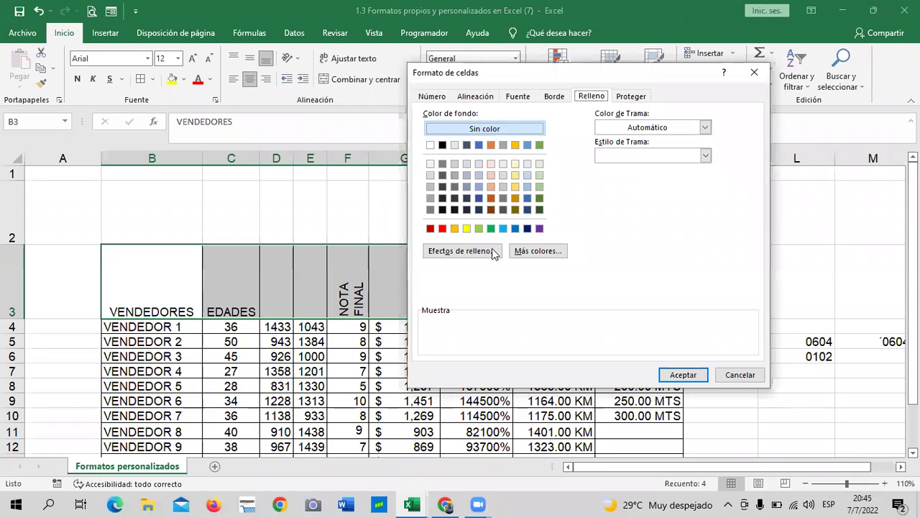
pyautogui.click(737, 376)
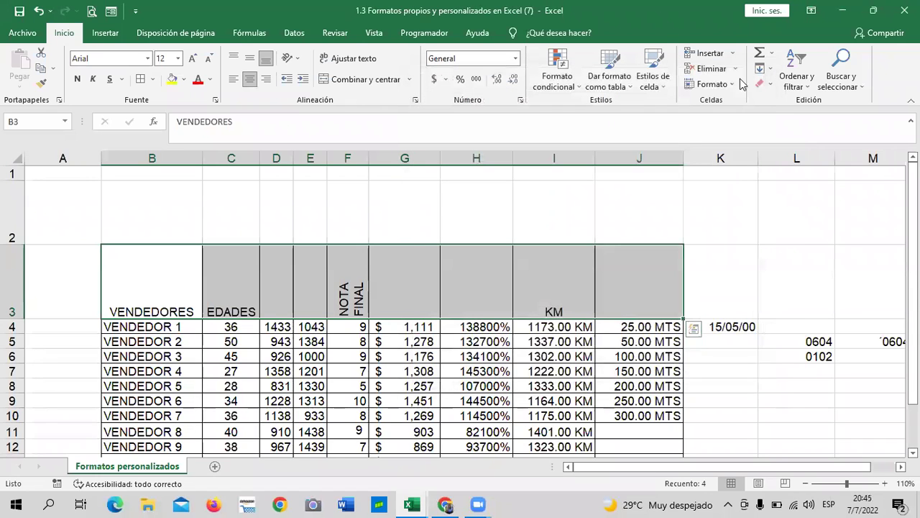
pyautogui.click(668, 87)
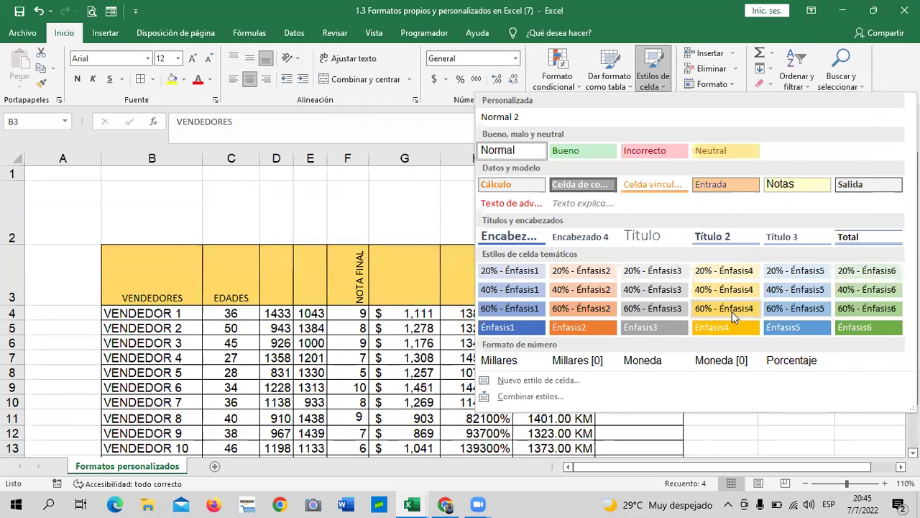
pyautogui.click(731, 312)
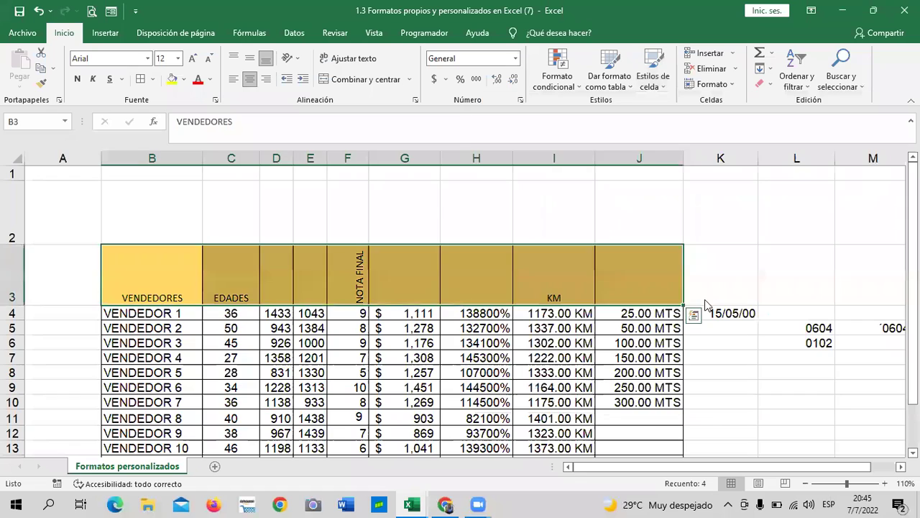
pyautogui.click(707, 296)
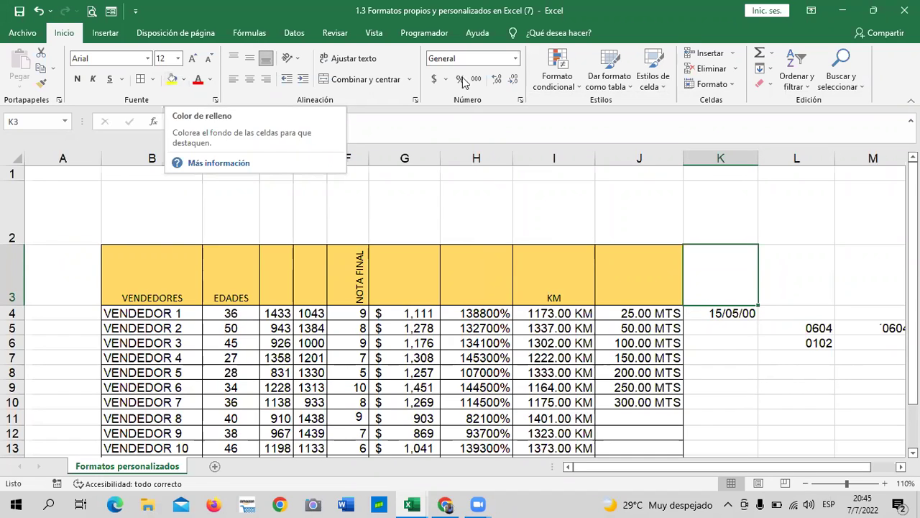
pyautogui.click(519, 100)
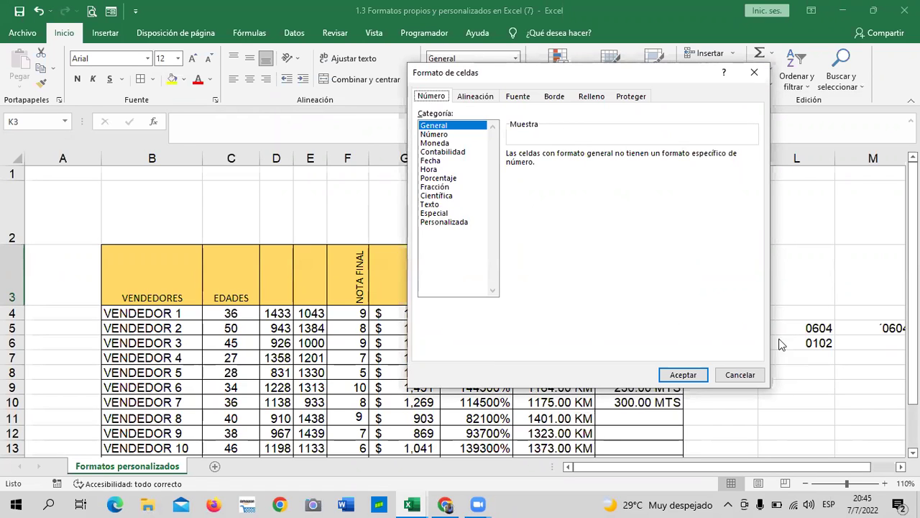
pyautogui.click(730, 374)
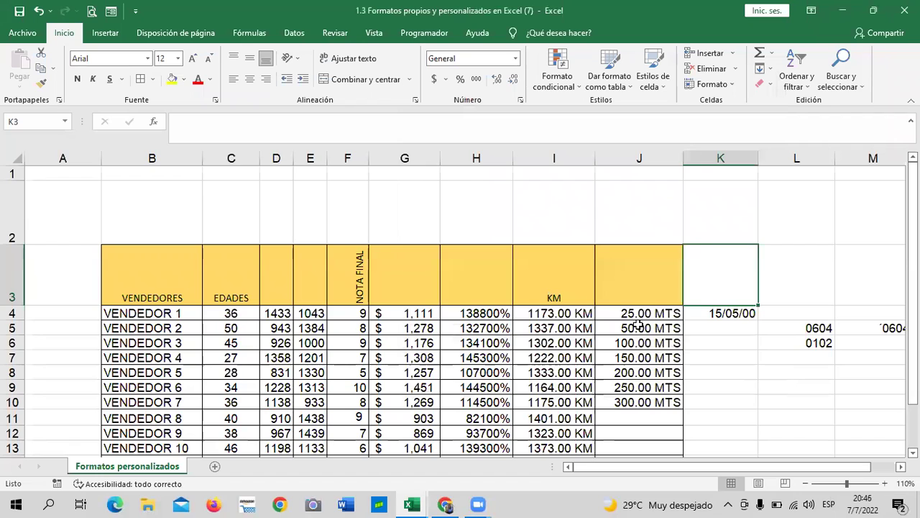
pyautogui.scroll(-2, 639, 325)
pyautogui.scroll(2, 640, 323)
pyautogui.scroll(-2, 633, 326)
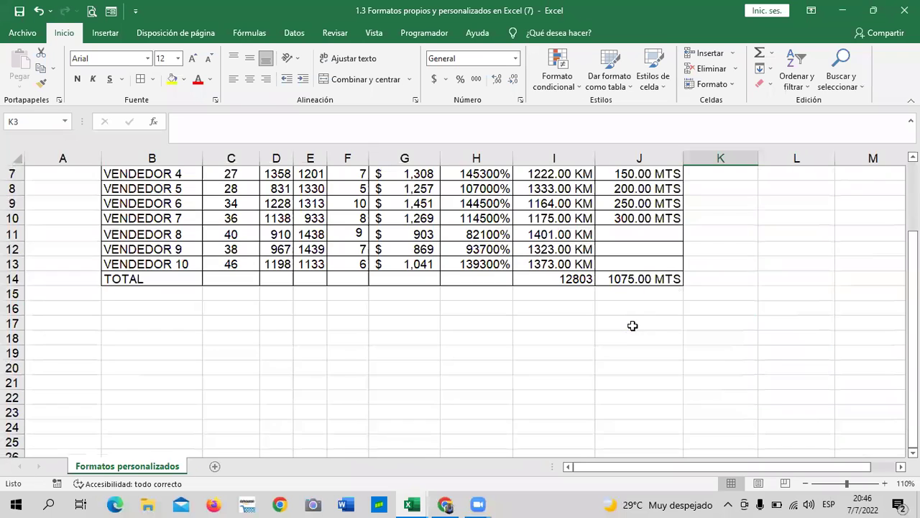
pyautogui.click(175, 321)
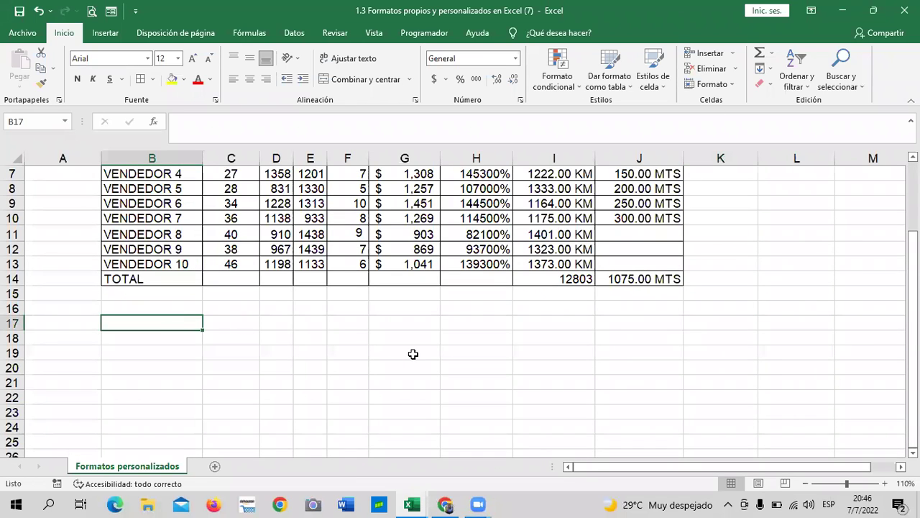
pyautogui.scroll(1, 414, 354)
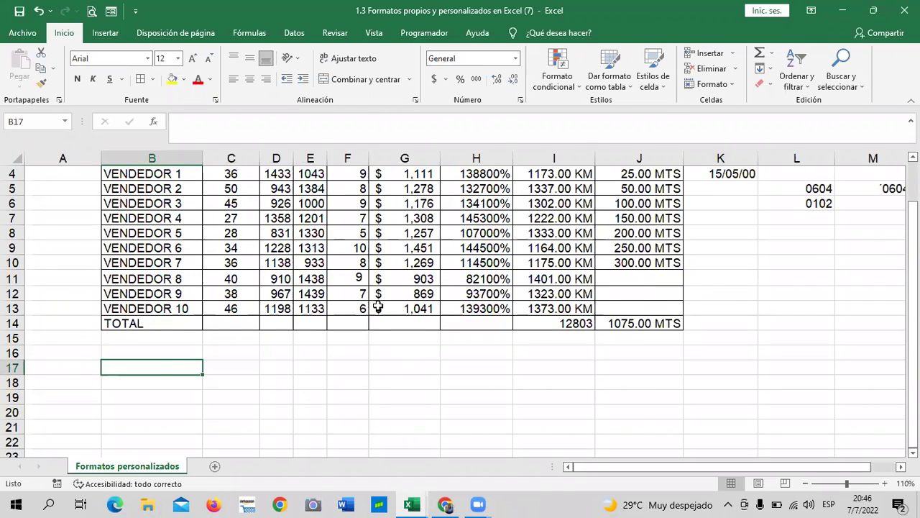
pyautogui.scroll(1, 378, 310)
pyautogui.scroll(-2, 377, 314)
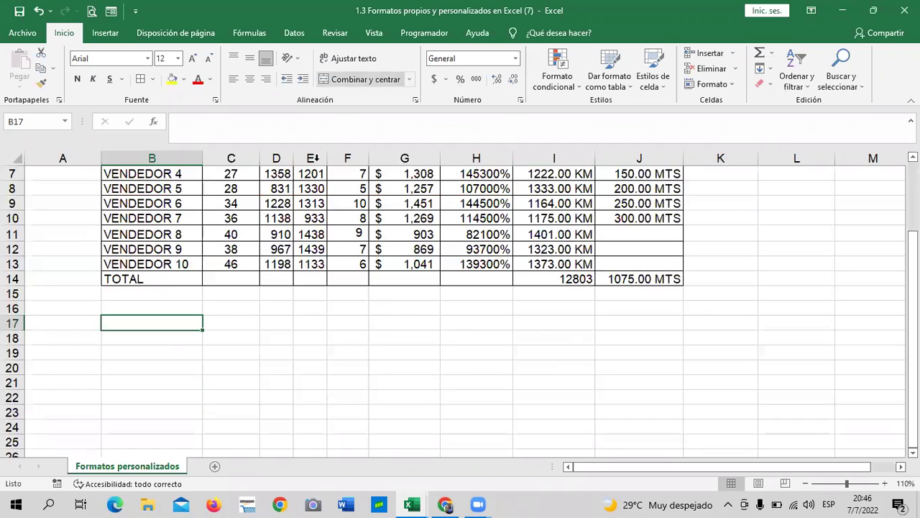
# Format empty cell B17 with the Hora category via Más formatos de número
pyautogui.scroll(2, 720, 331)
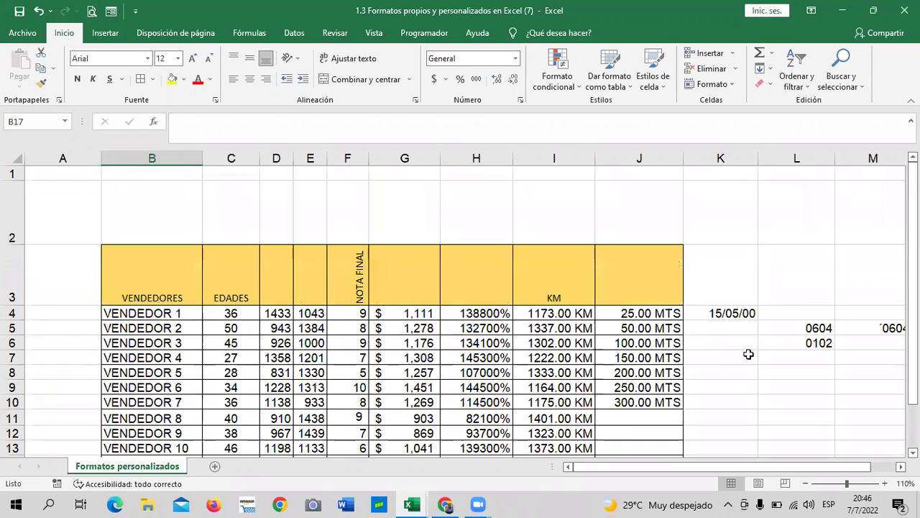
pyautogui.click(720, 314)
pyautogui.scroll(-2, 727, 378)
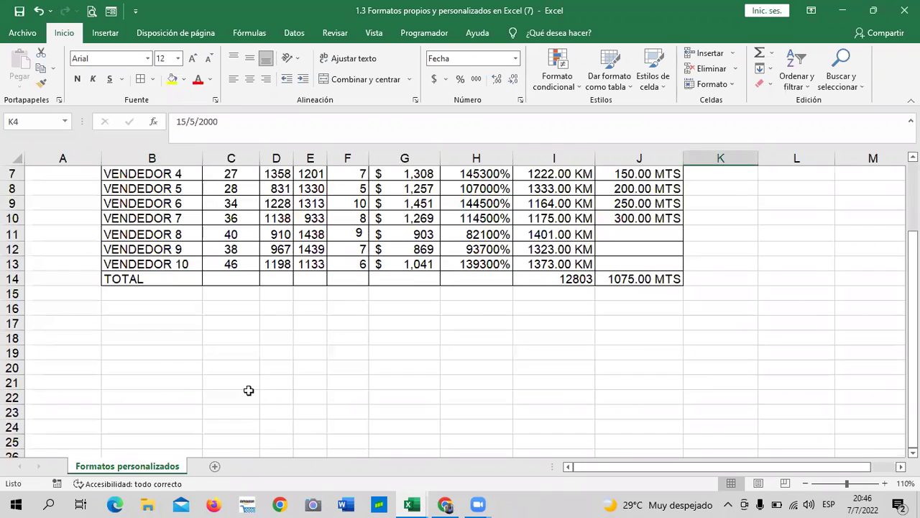
pyautogui.click(127, 323)
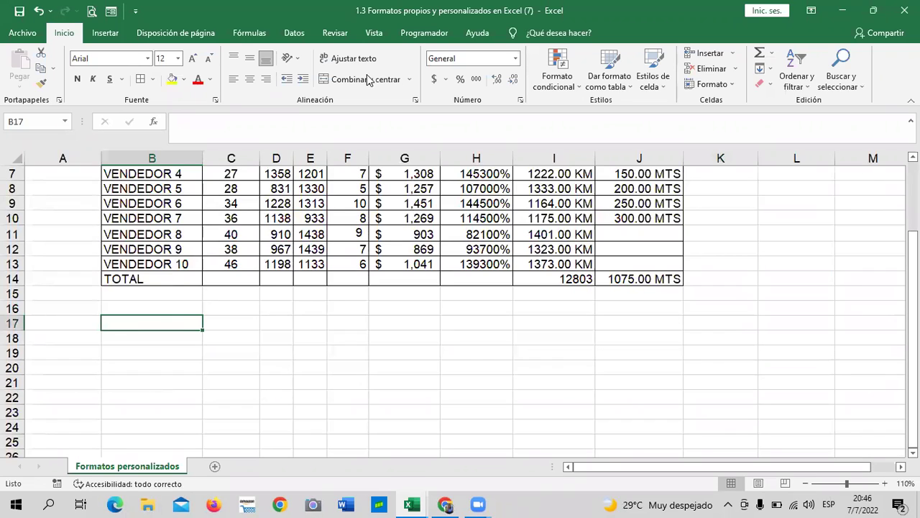
pyautogui.click(516, 58)
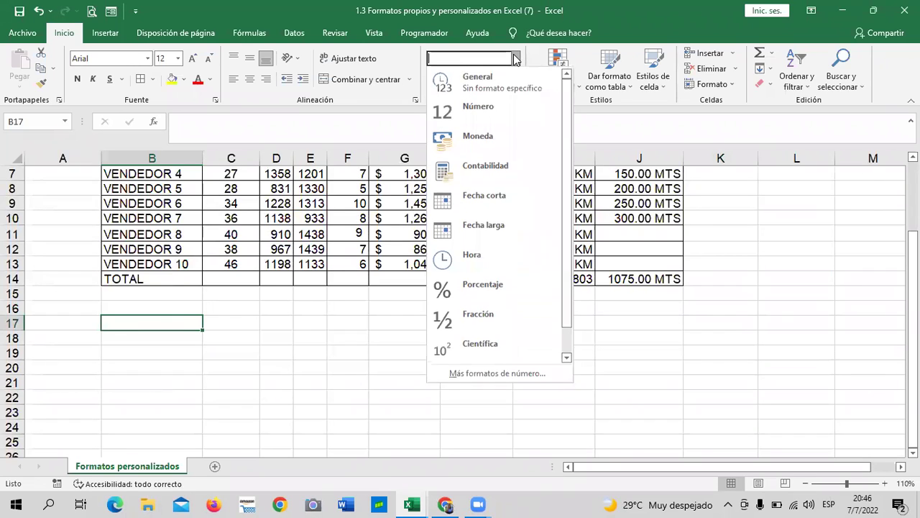
pyautogui.click(520, 373)
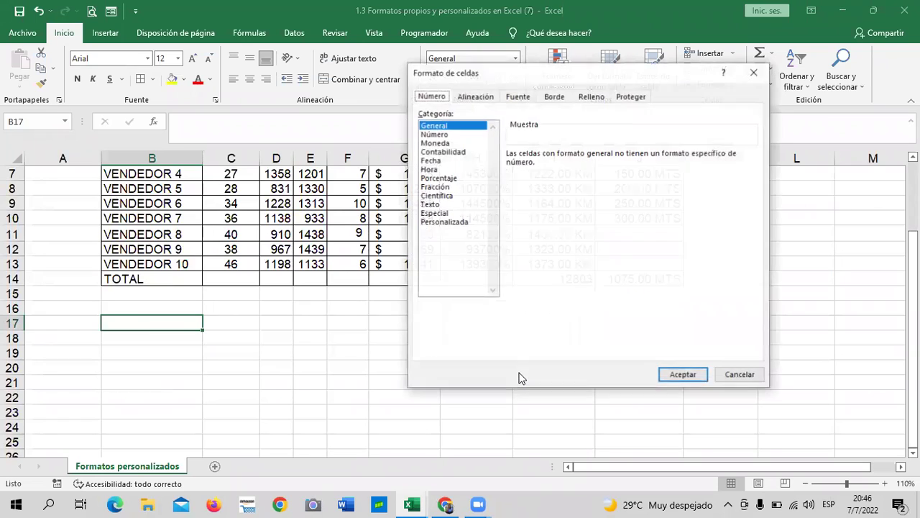
pyautogui.click(432, 170)
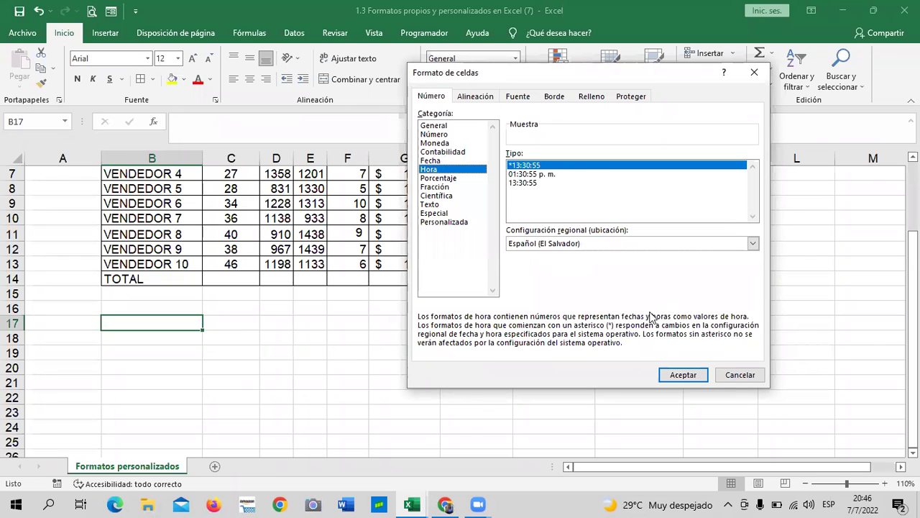
pyautogui.click(683, 375)
pyautogui.click(725, 327)
pyautogui.click(160, 327)
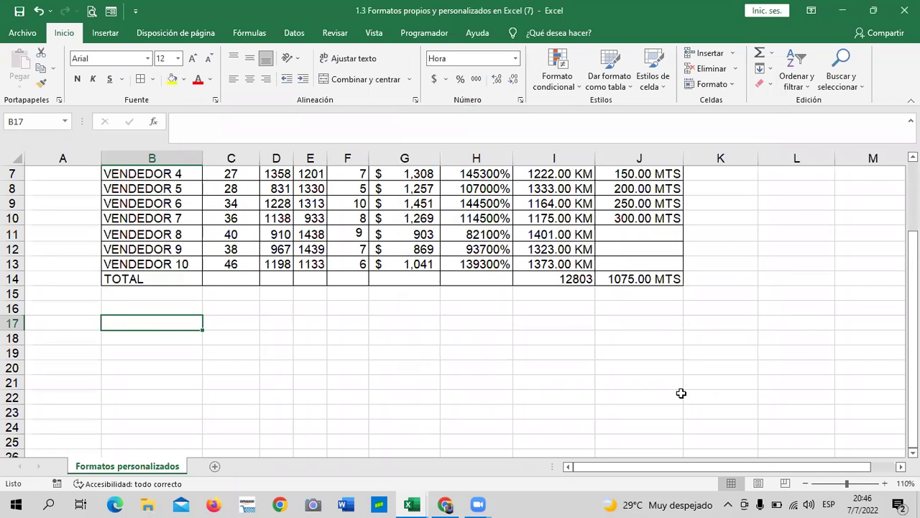
# Enter 10:30 in B17 and 1:00 in B18
pyautogui.write('10:30')
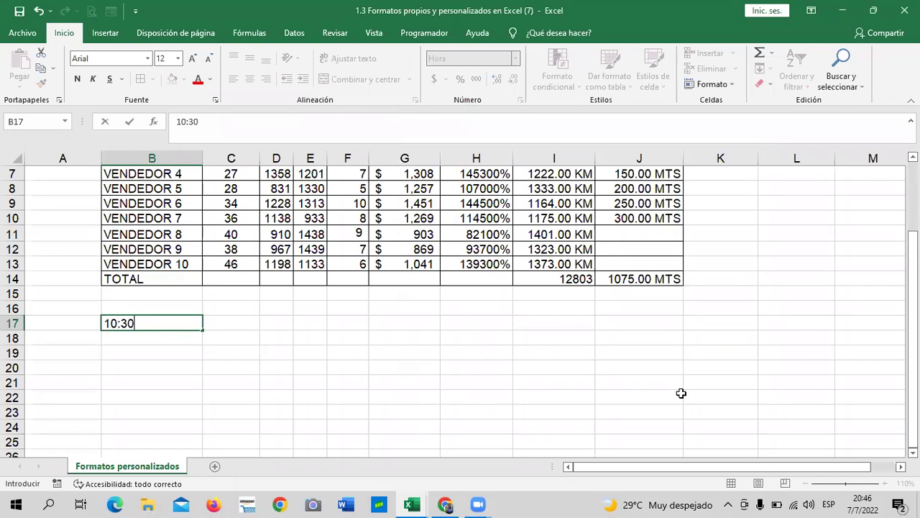
pyautogui.press('Return')
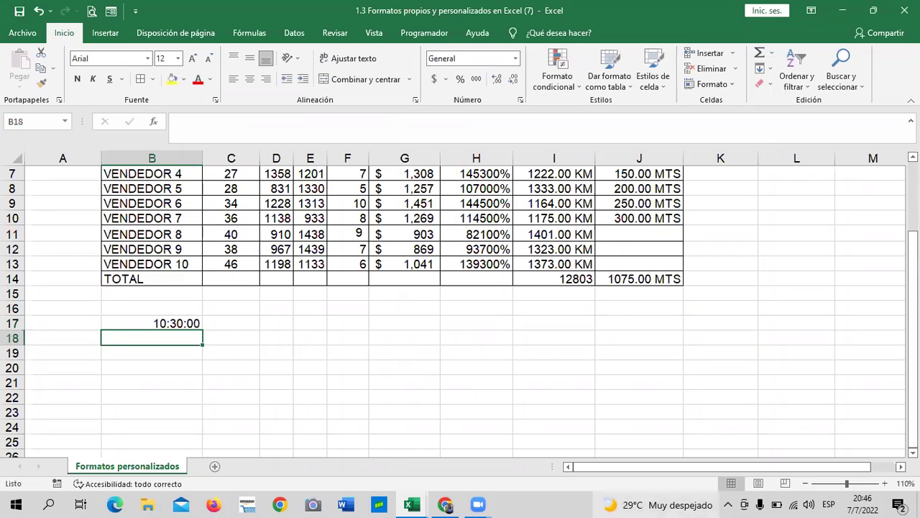
pyautogui.write('1')
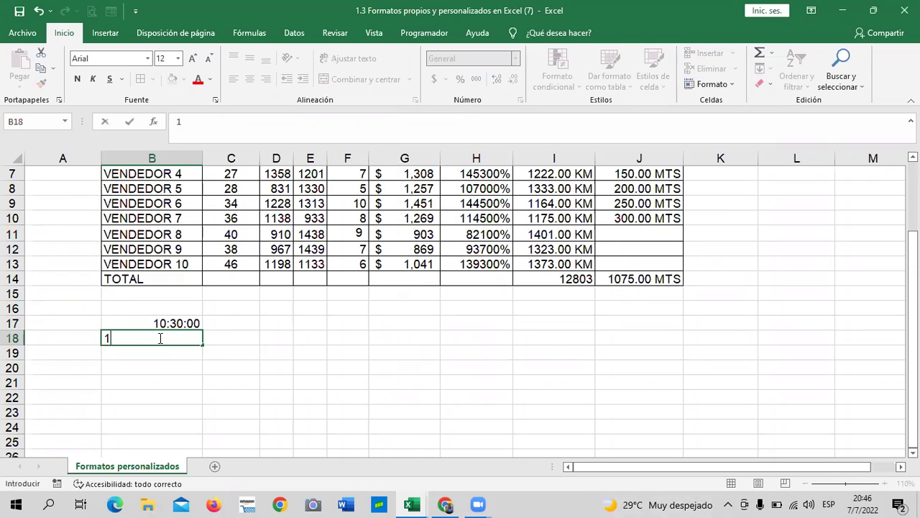
pyautogui.write(':00')
pyautogui.press('Return')
pyautogui.click(269, 341)
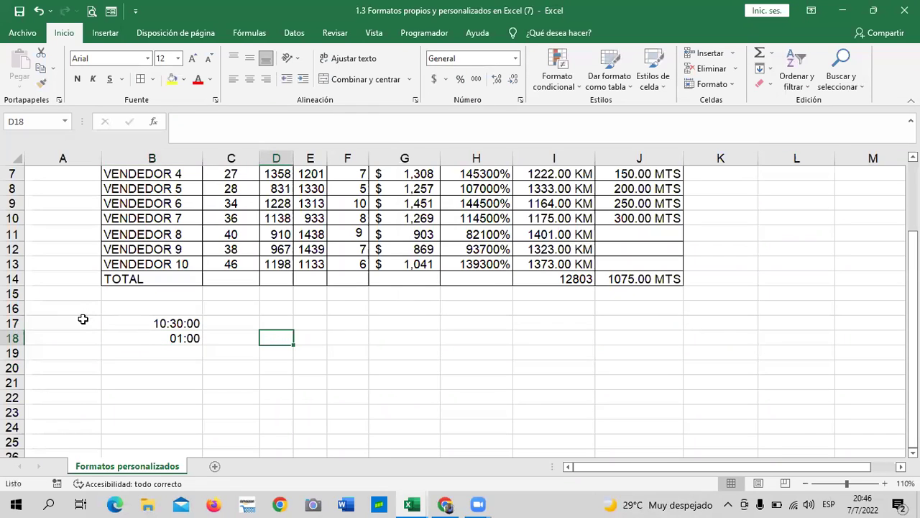
pyautogui.click(146, 343)
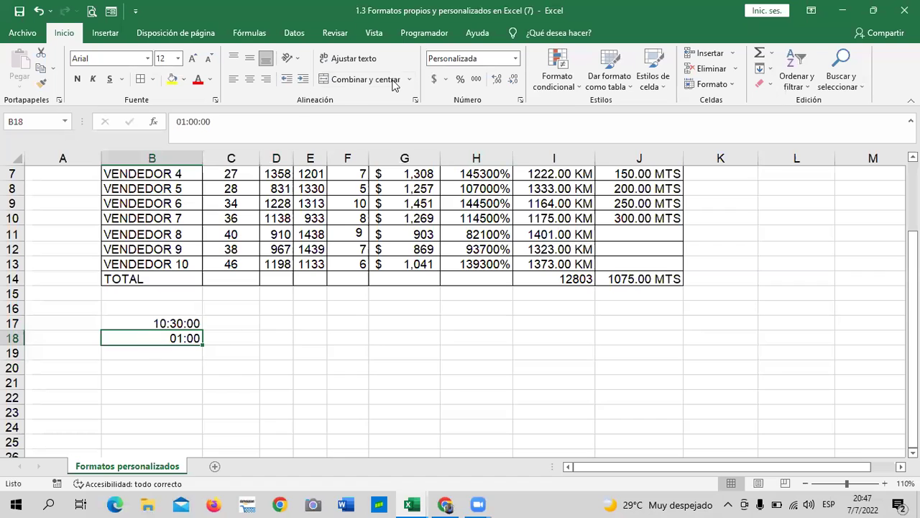
# Format the times with the 13:30:55 type so they read 10:30:00 and 01:00:00
pyautogui.click(515, 58)
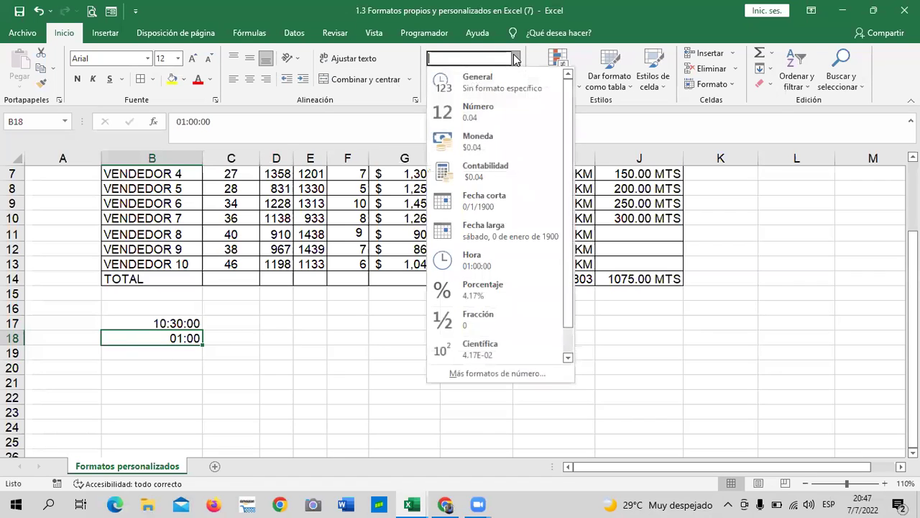
pyautogui.click(516, 255)
pyautogui.click(362, 414)
pyautogui.click(164, 336)
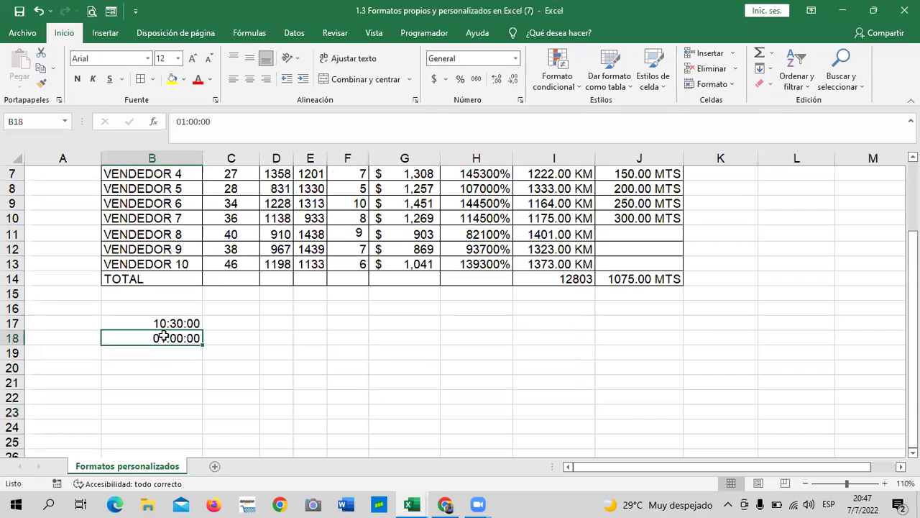
pyautogui.click(514, 58)
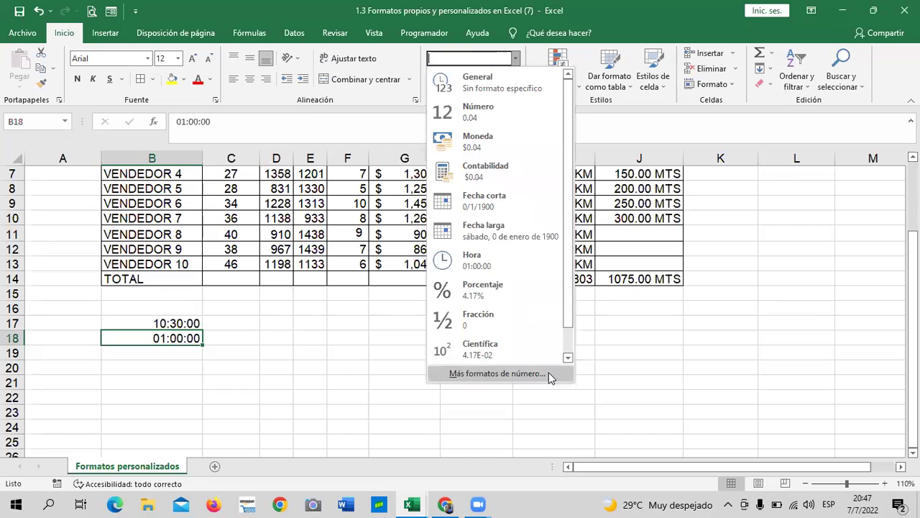
pyautogui.click(549, 372)
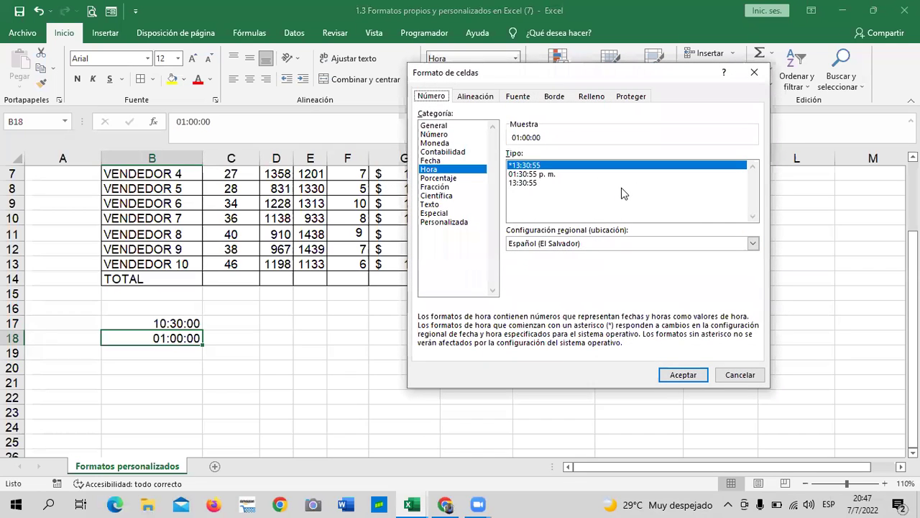
pyautogui.click(523, 184)
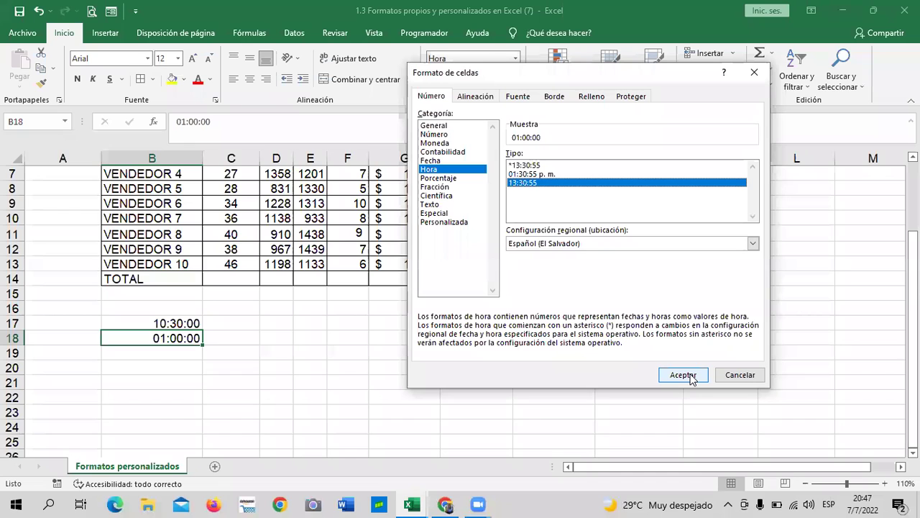
pyautogui.click(683, 375)
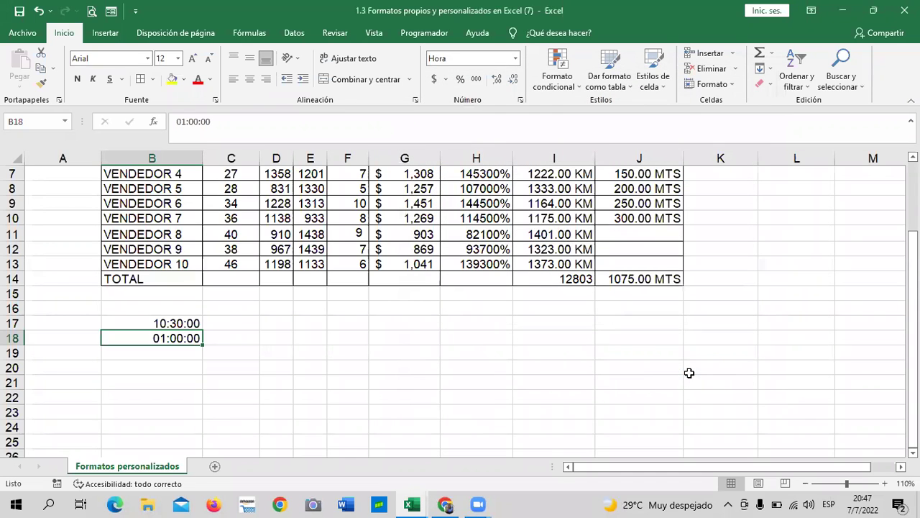
pyautogui.click(712, 365)
# Append PM to B18's time so it becomes 13:00:00
pyautogui.click(169, 338)
pyautogui.click(251, 121)
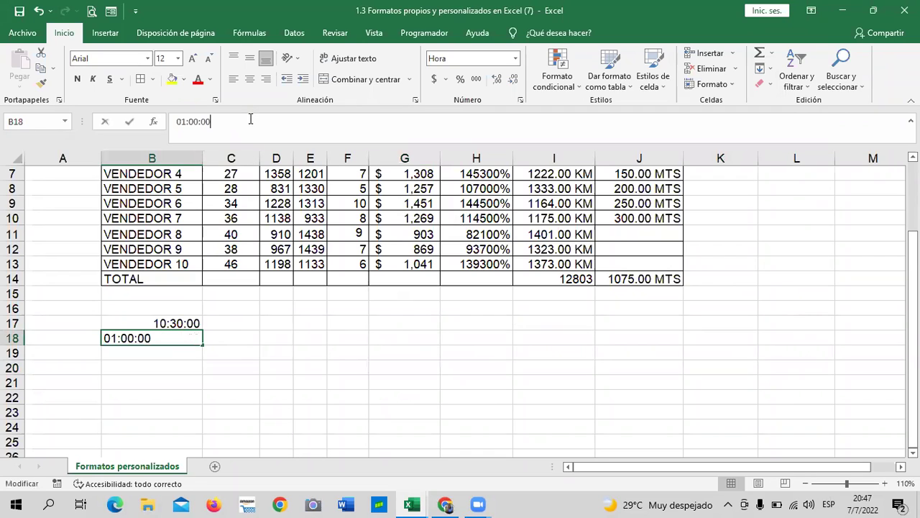
pyautogui.write(' PM')
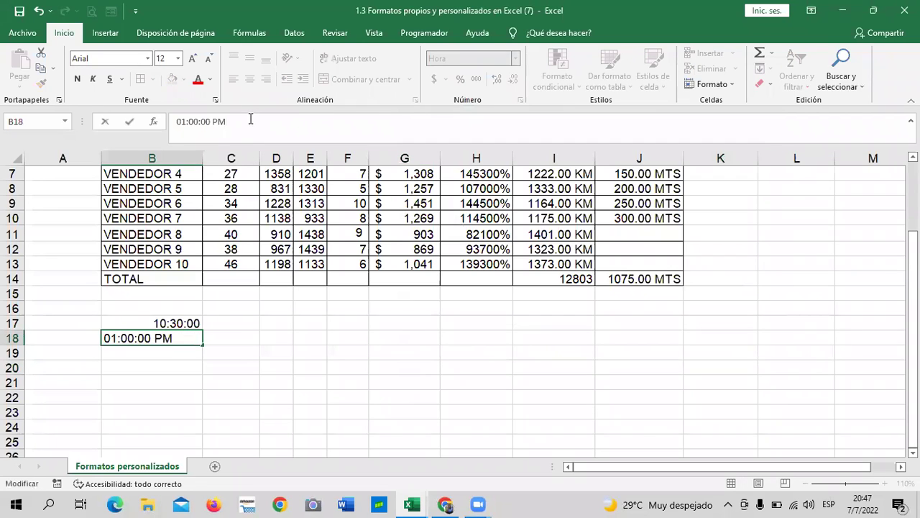
pyautogui.press('Return')
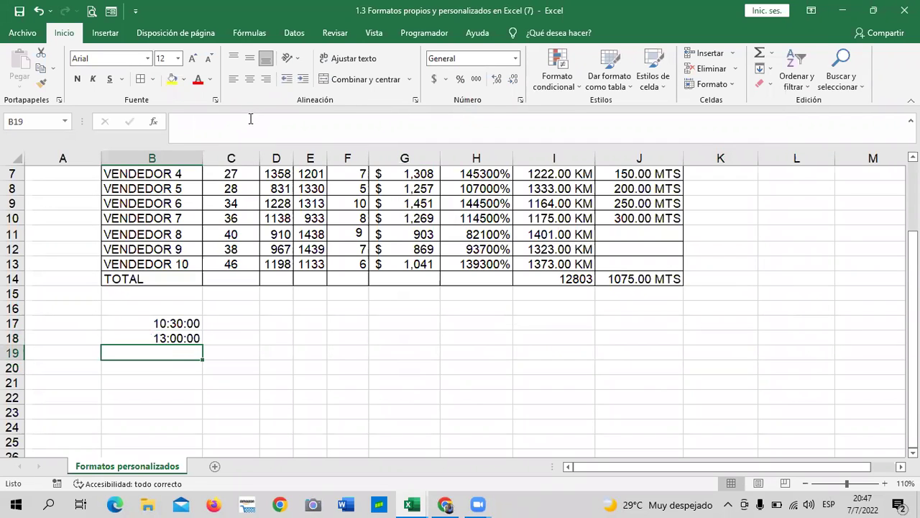
pyautogui.click(160, 338)
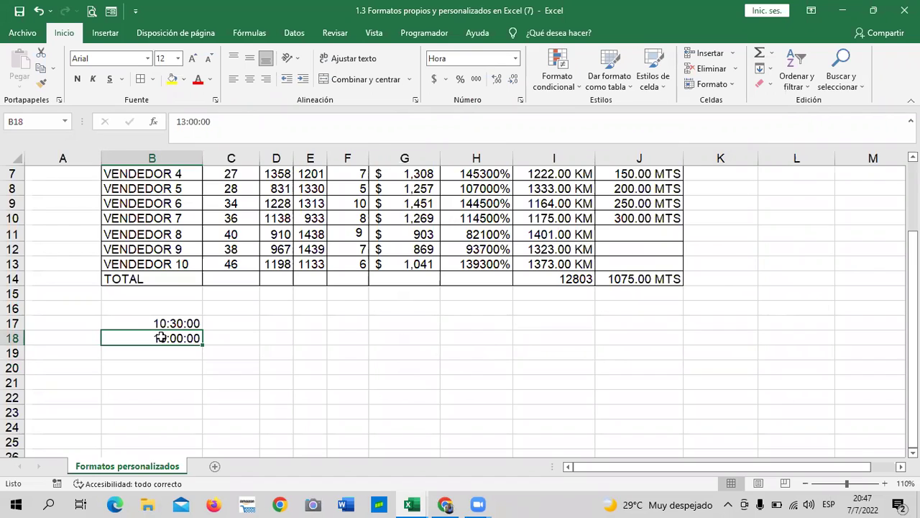
# Append PM to B17's time so it becomes 22:30:00
pyautogui.click(163, 323)
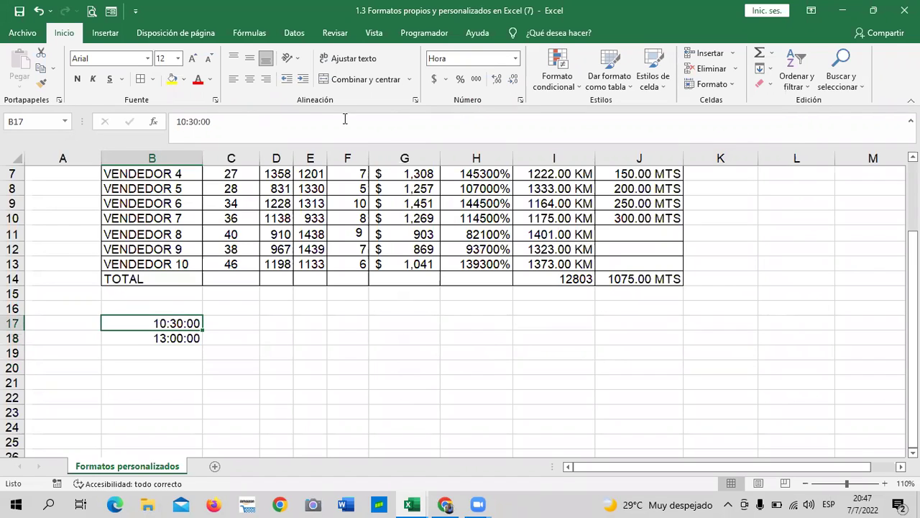
pyautogui.click(309, 120)
pyautogui.write('P')
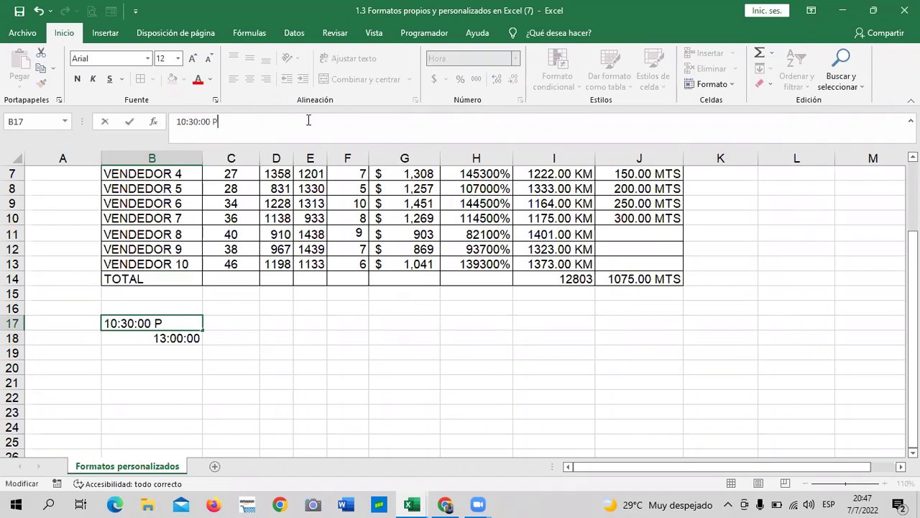
pyautogui.write('M')
pyautogui.press('Return')
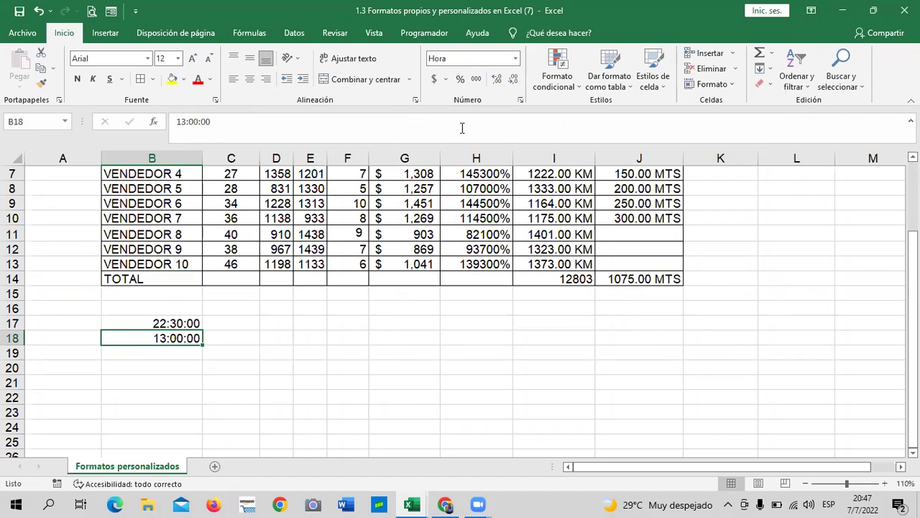
pyautogui.click(143, 323)
pyautogui.click(135, 340)
pyautogui.click(262, 383)
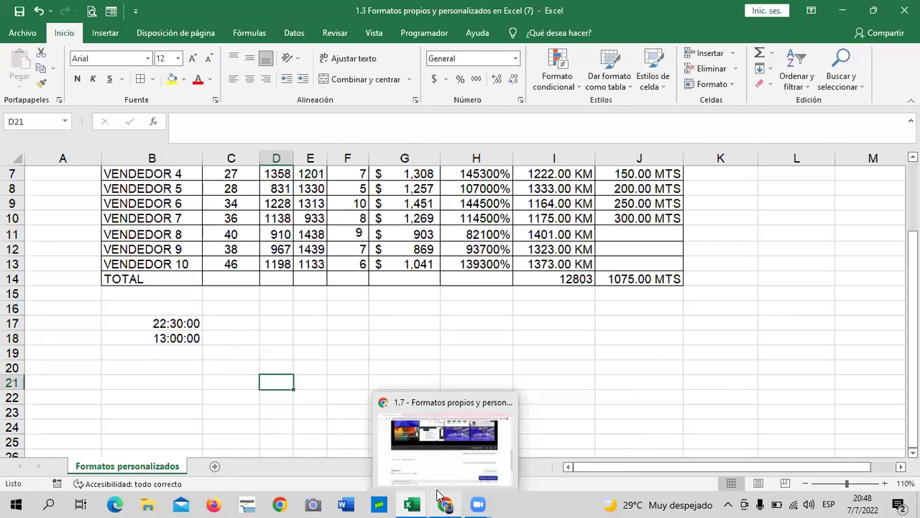
# Switch to Chrome and open lesson 1.6 Objetivo de la lección
pyautogui.click(440, 496)
pyautogui.scroll(5, 407, 335)
pyautogui.scroll(3, 376, 259)
pyautogui.click(267, 286)
pyautogui.scroll(-2, 402, 216)
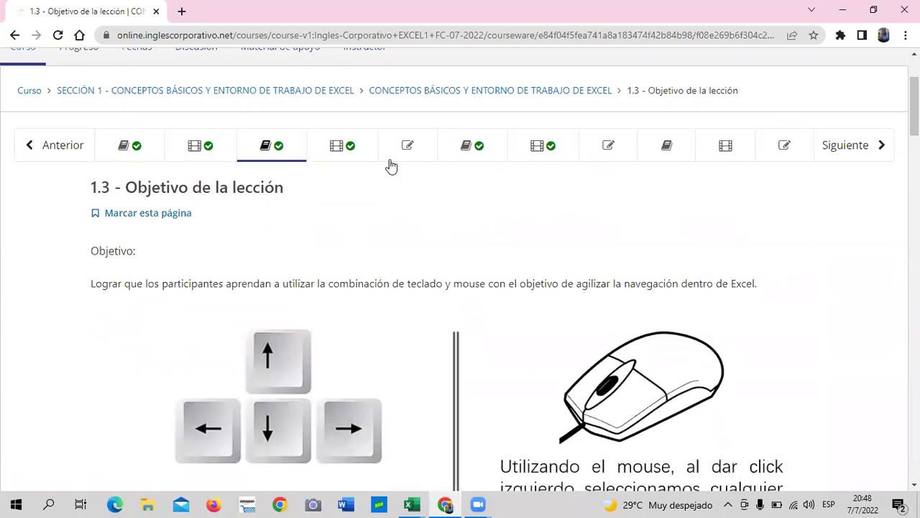
pyautogui.click(450, 150)
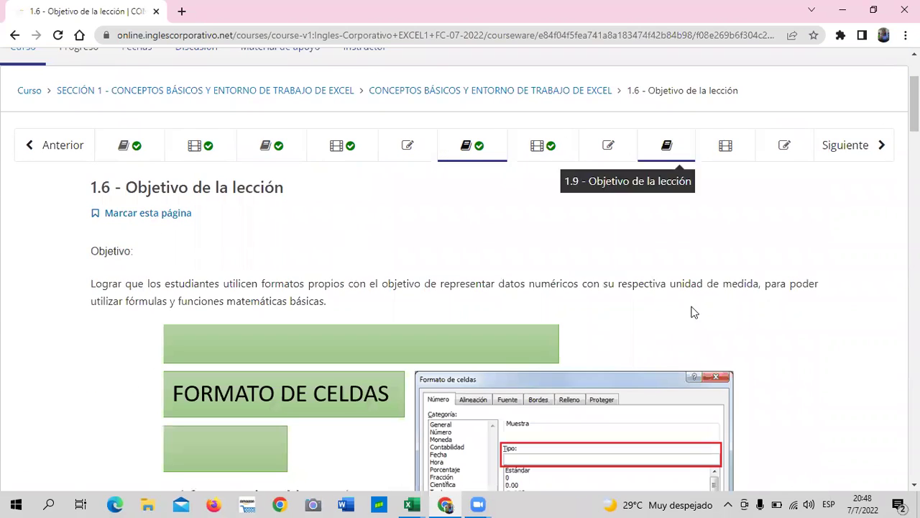
# Scroll through the lesson 1.6 page down to its Formato personalizado section
pyautogui.scroll(-3, 610, 331)
pyautogui.scroll(-4, 604, 335)
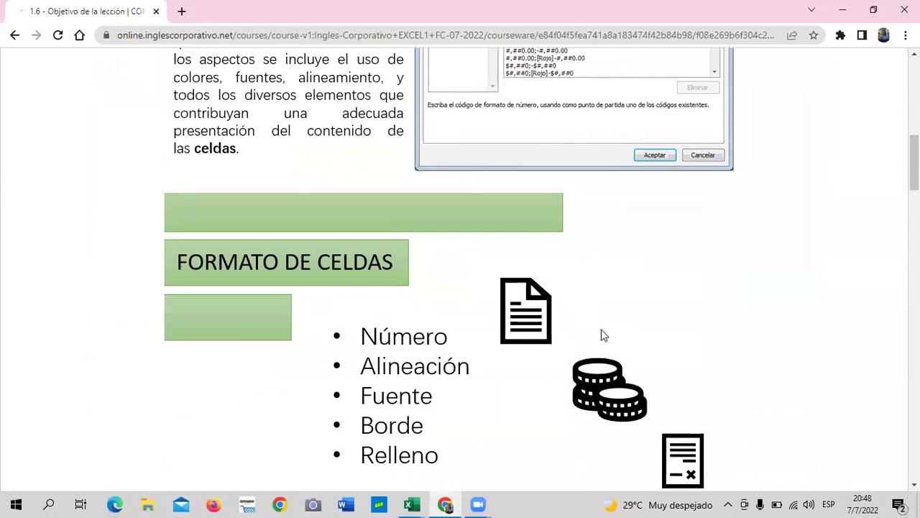
pyautogui.scroll(-2, 604, 335)
pyautogui.scroll(-3, 571, 293)
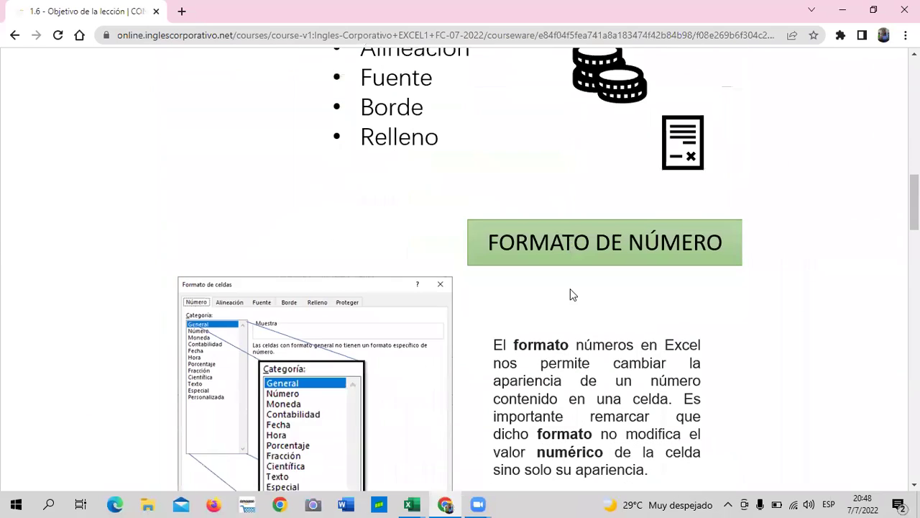
pyautogui.scroll(-1, 262, 332)
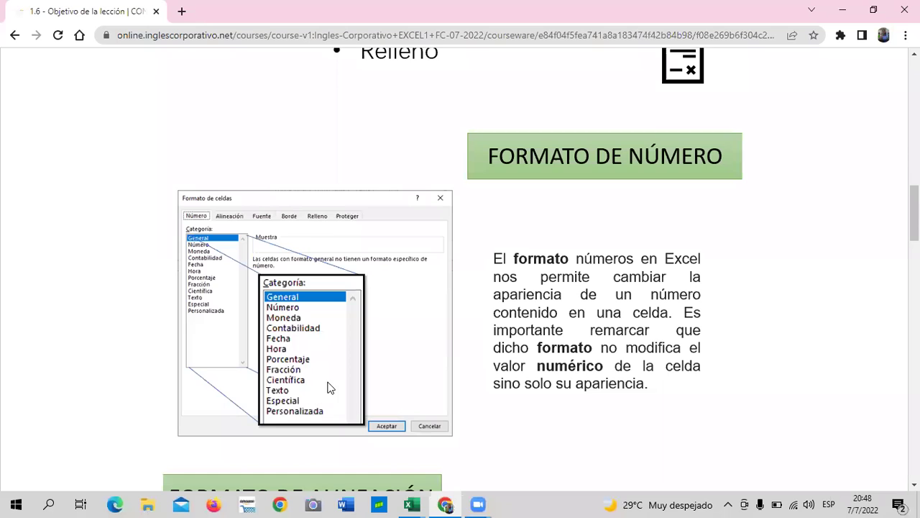
pyautogui.scroll(-4, 324, 385)
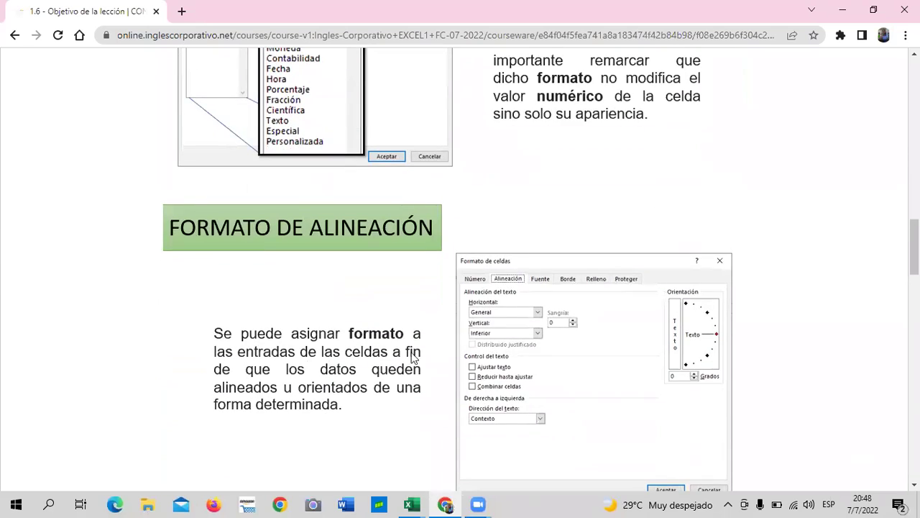
pyautogui.scroll(-1, 434, 348)
pyautogui.scroll(-3, 434, 349)
pyautogui.scroll(-1, 434, 348)
pyautogui.scroll(-1, 434, 349)
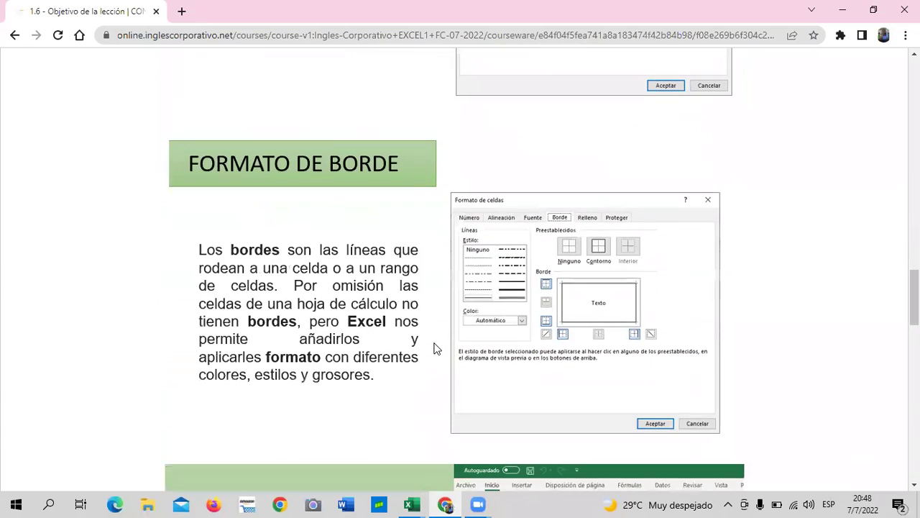
pyautogui.scroll(-1, 434, 349)
pyautogui.scroll(-2, 432, 341)
pyautogui.scroll(-1, 429, 342)
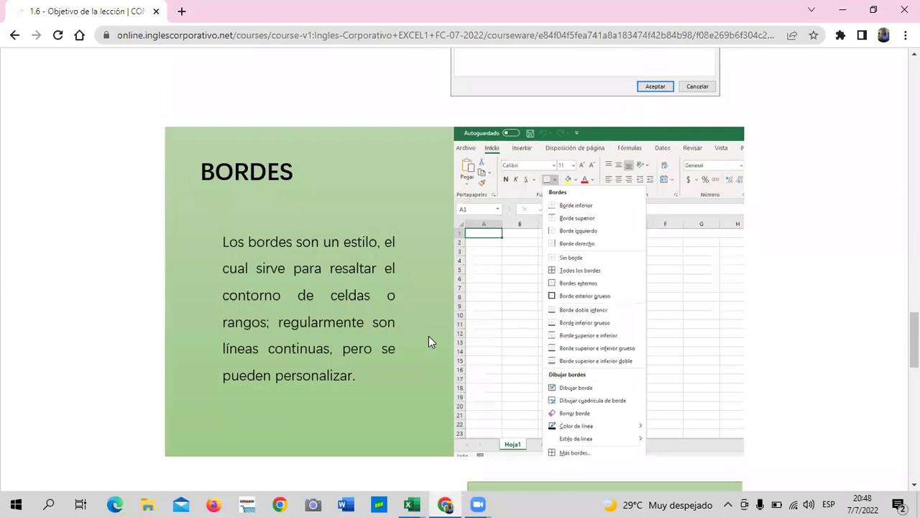
pyautogui.scroll(-3, 429, 336)
pyautogui.scroll(-1, 427, 333)
pyautogui.scroll(-1, 429, 332)
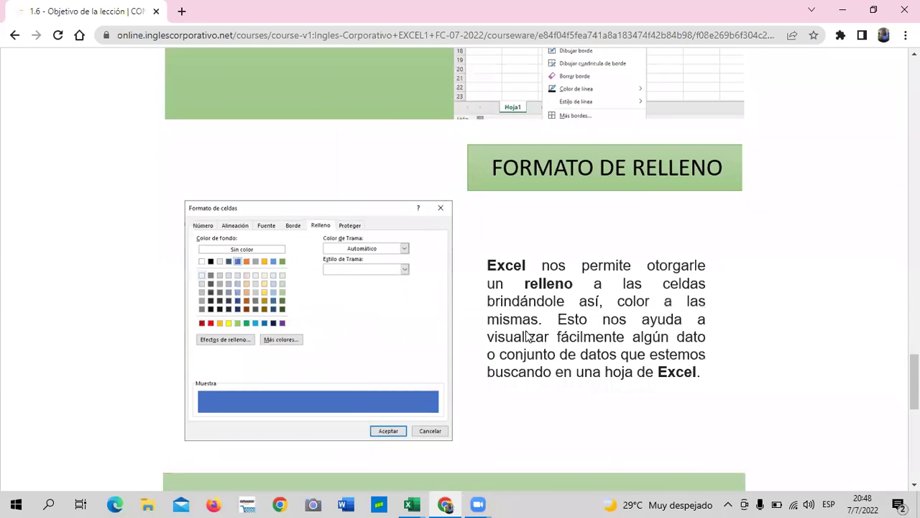
pyautogui.scroll(-1, 526, 335)
pyautogui.scroll(-2, 526, 336)
pyautogui.scroll(-1, 526, 336)
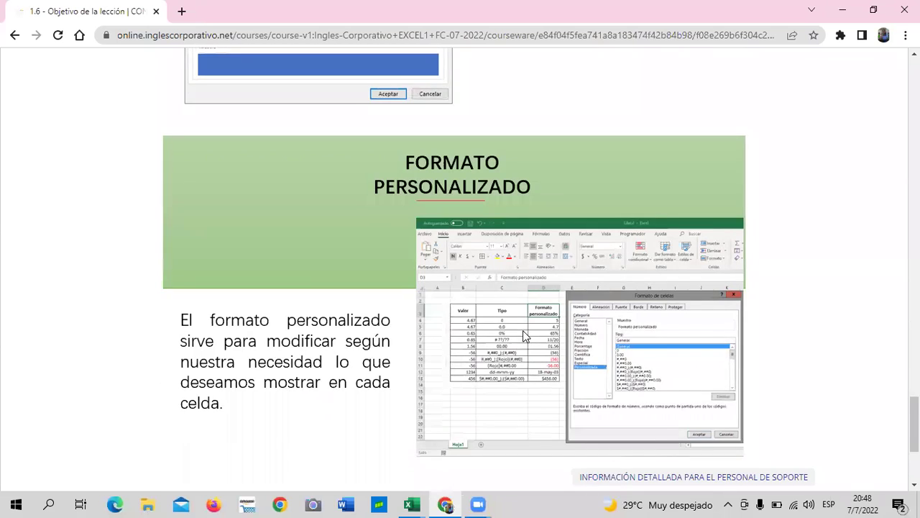
pyautogui.scroll(-3, 523, 335)
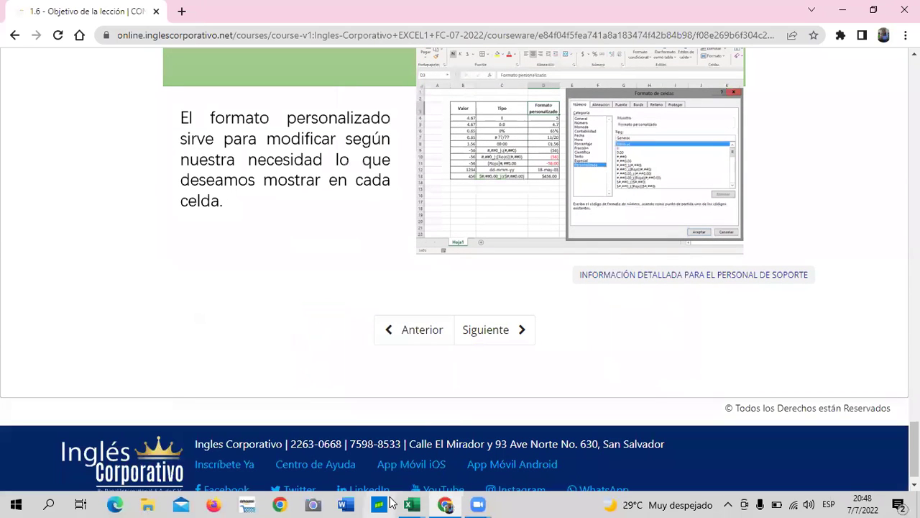
# Bring back the 1.3 Formatos propios y personalizados workbook and select cell D18
pyautogui.moveTo(411, 504)
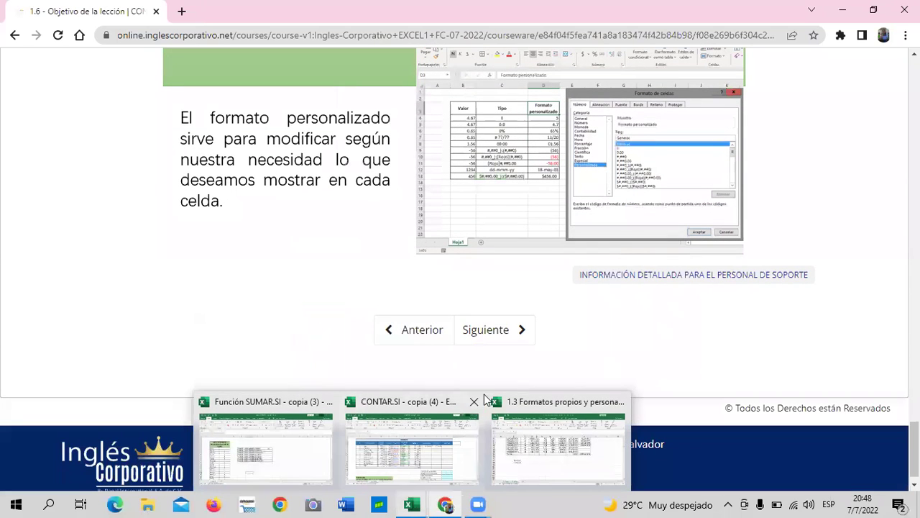
pyautogui.click(547, 467)
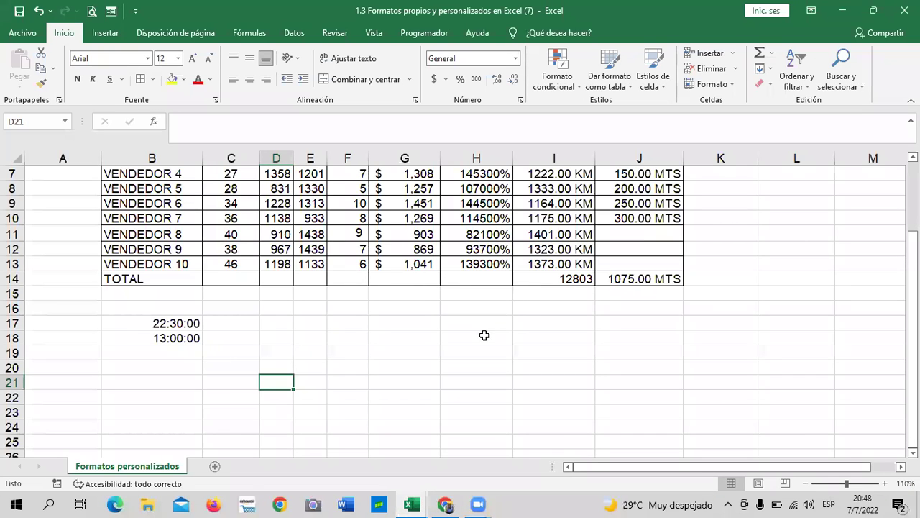
pyautogui.scroll(2, 483, 335)
pyautogui.scroll(-1, 466, 305)
pyautogui.scroll(1, 469, 304)
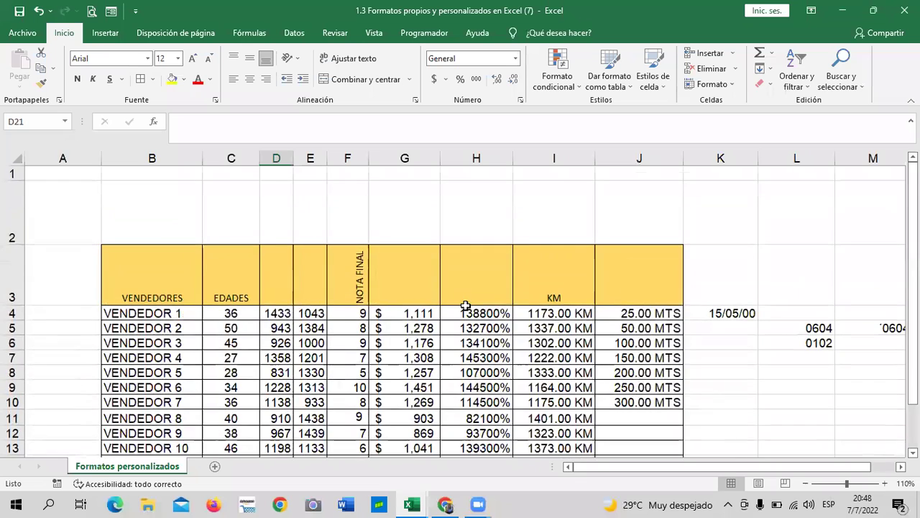
pyautogui.scroll(-2, 464, 303)
pyautogui.click(292, 332)
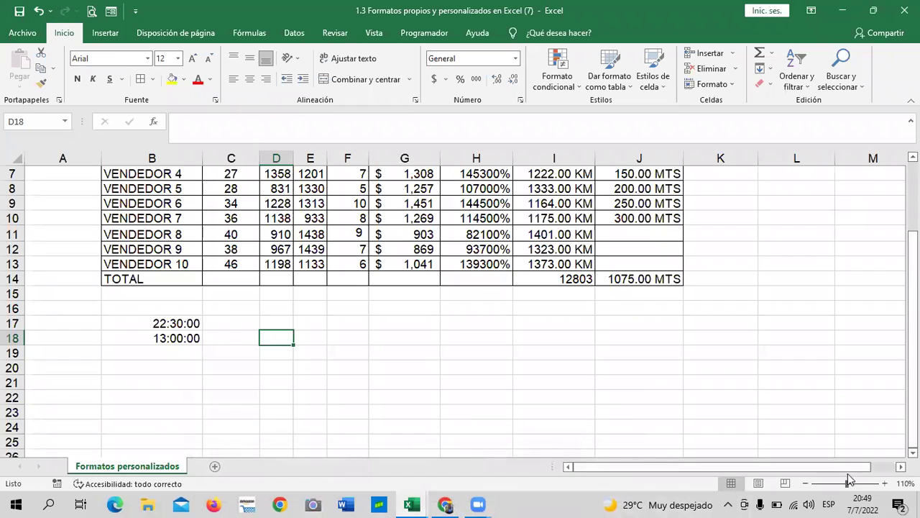
# Narrow column K to 54 pixels and column L to 55 pixels beside the sales table
pyautogui.hscroll(3, 460, 309)
pyautogui.click(684, 323)
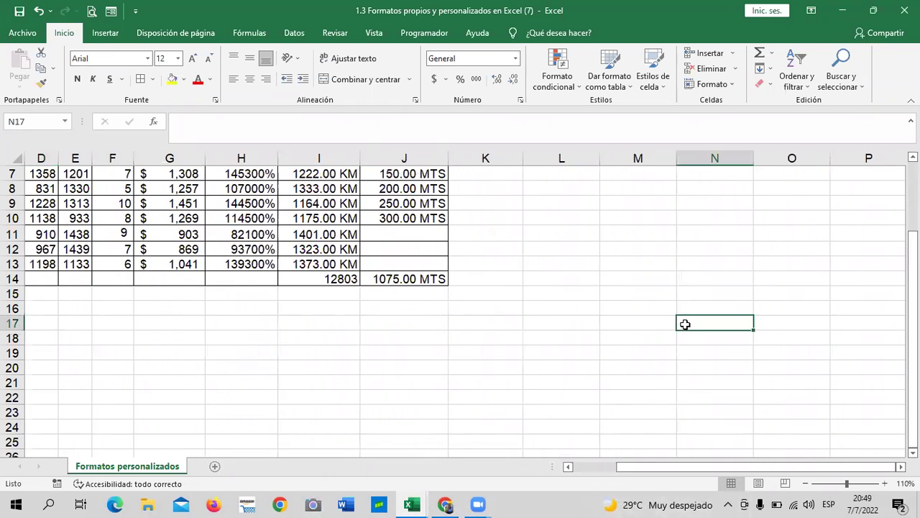
pyautogui.moveTo(523, 158); pyautogui.dragTo(488, 158)
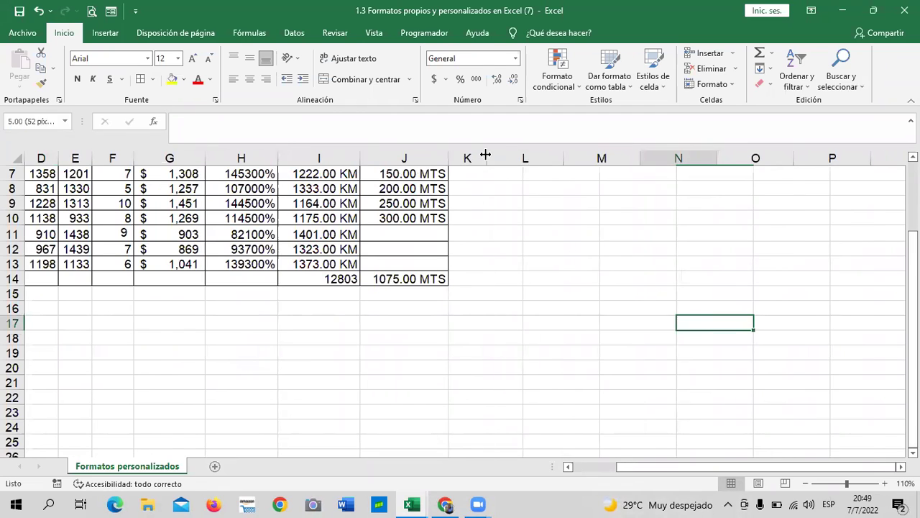
pyautogui.moveTo(564, 157); pyautogui.dragTo(527, 158)
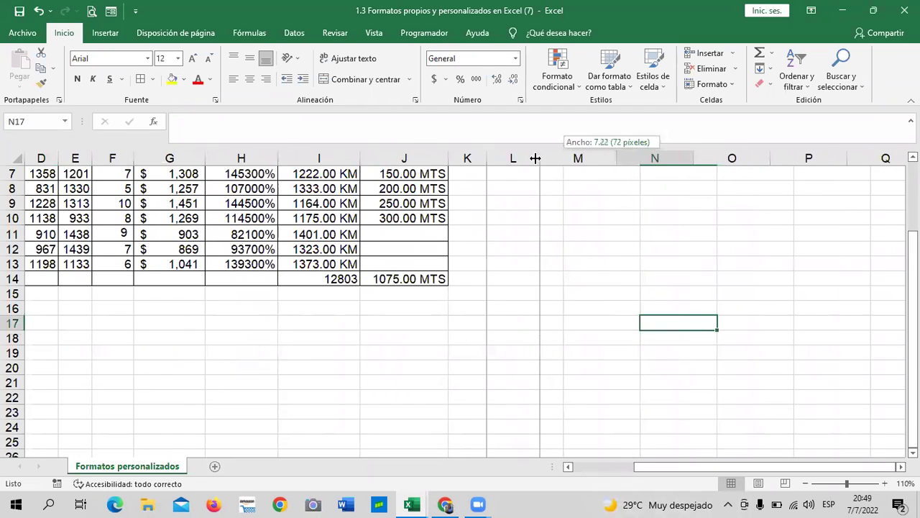
pyautogui.moveTo(528, 158); pyautogui.dragTo(527, 159)
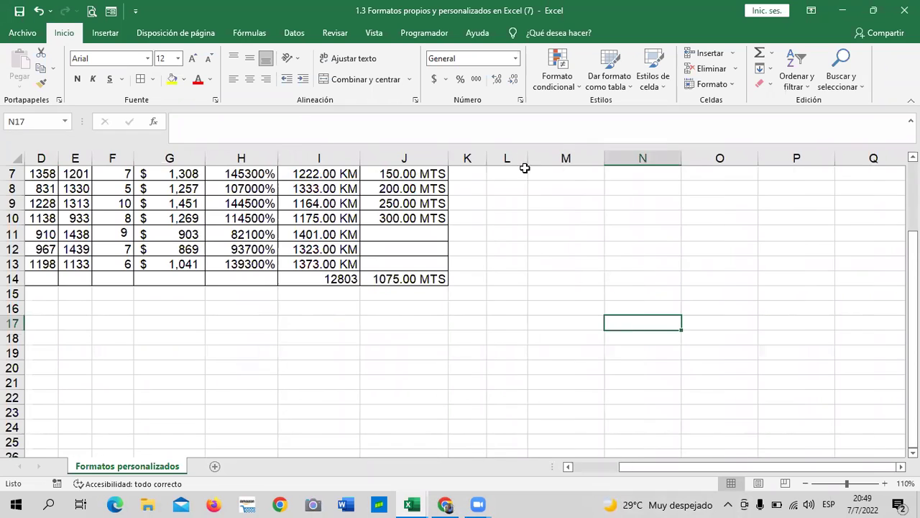
pyautogui.click(541, 187)
pyautogui.scroll(2, 534, 233)
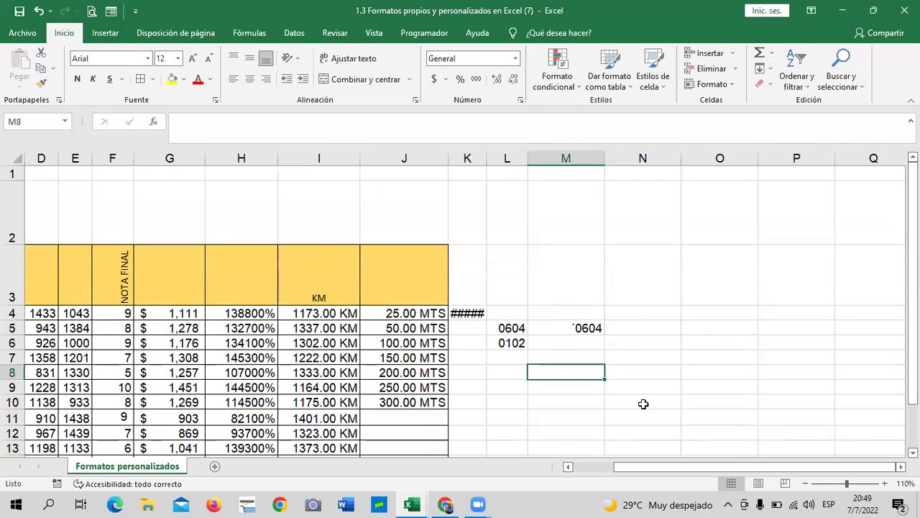
# Select the column headers N through V
pyautogui.moveTo(708, 473)
pyautogui.mouseDown()
pyautogui.moveTo(670, 473)
pyautogui.moveTo(707, 473)
pyautogui.mouseUp()
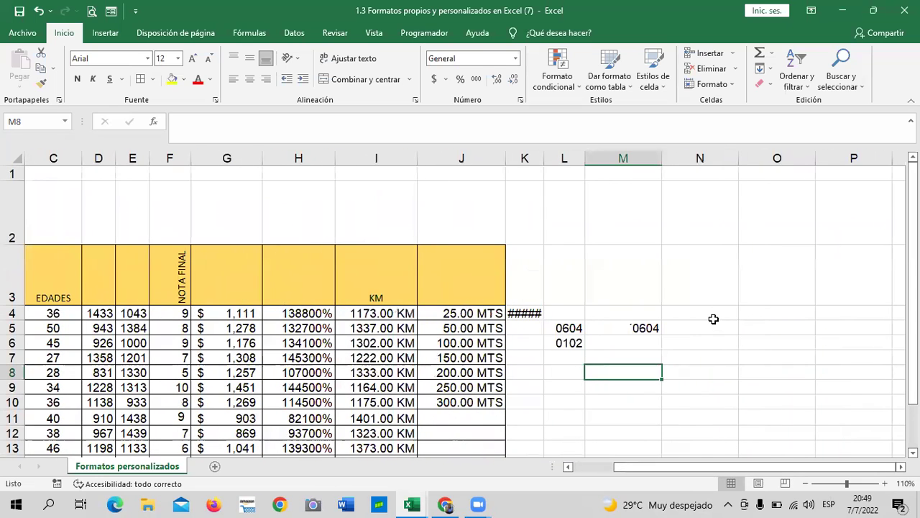
pyautogui.click(679, 159)
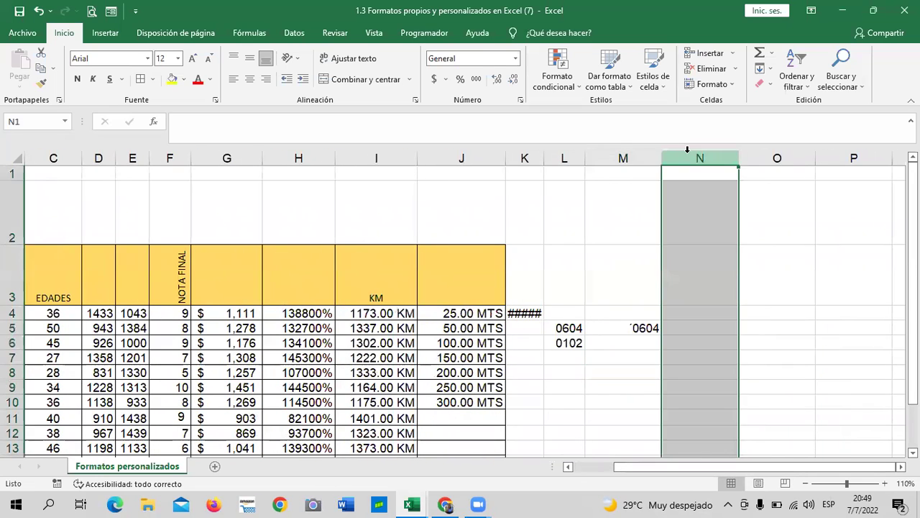
pyautogui.click(791, 384)
pyautogui.click(701, 154)
pyautogui.click(818, 229)
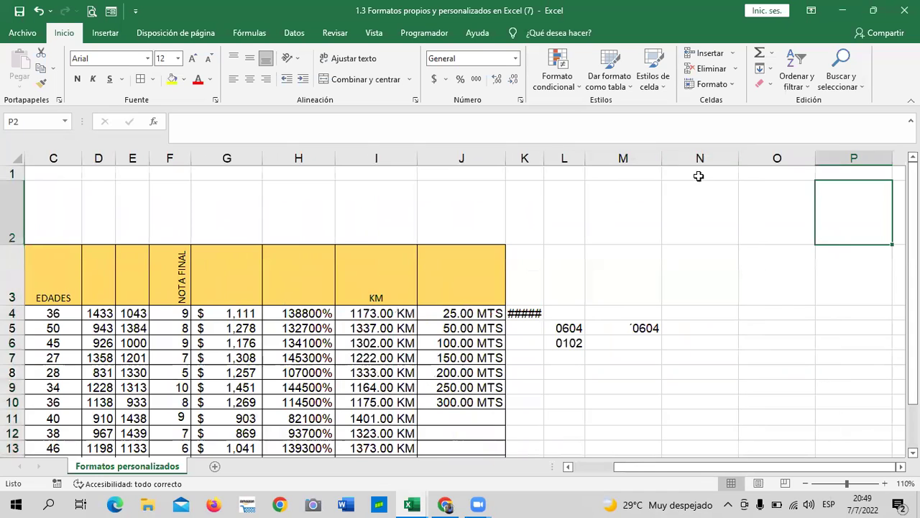
pyautogui.click(697, 156)
pyautogui.moveTo(698, 156); pyautogui.dragTo(899, 173)
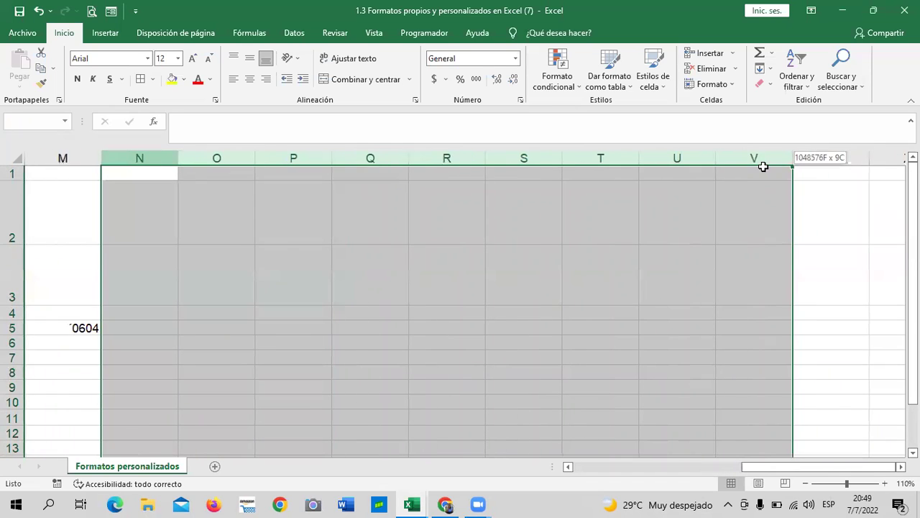
pyautogui.moveTo(898, 172); pyautogui.dragTo(764, 164)
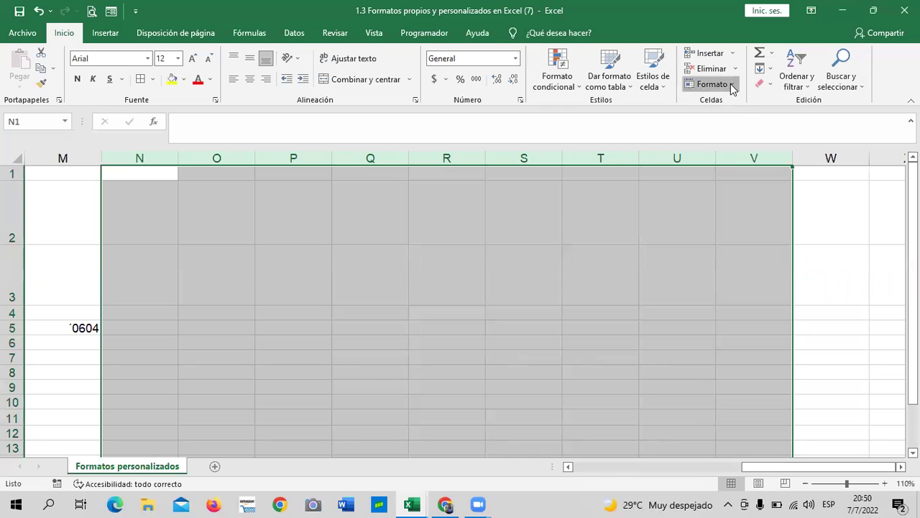
# Set the width of columns N to V to 5 via Formato > Ancho de columna
pyautogui.click(730, 84)
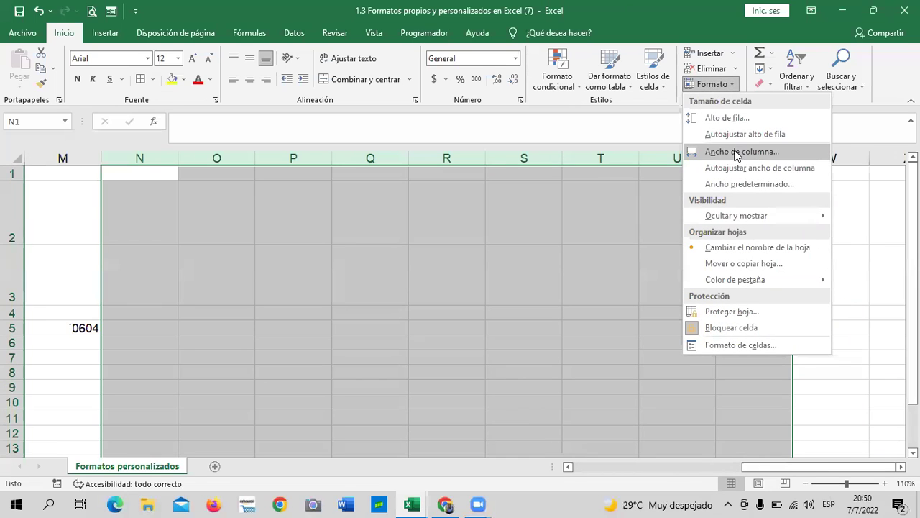
pyautogui.click(736, 151)
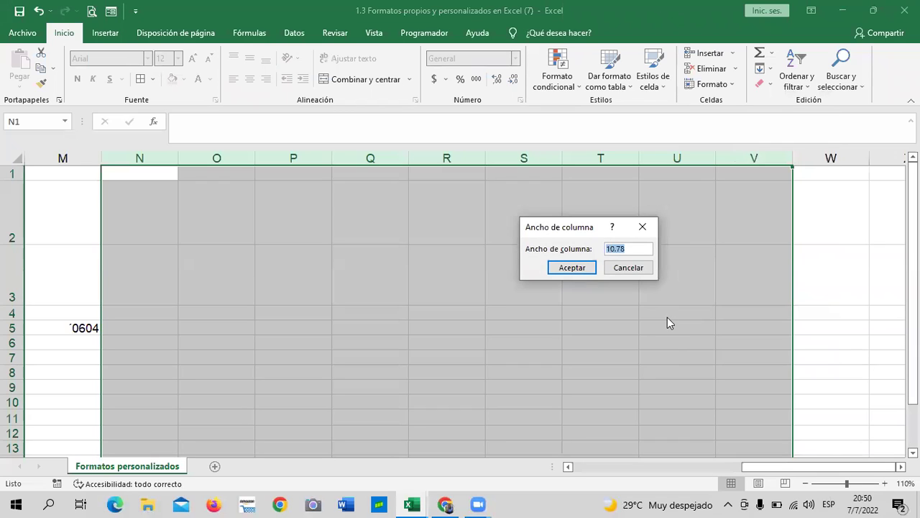
pyautogui.press('BackSpace')
pyautogui.press('Return')
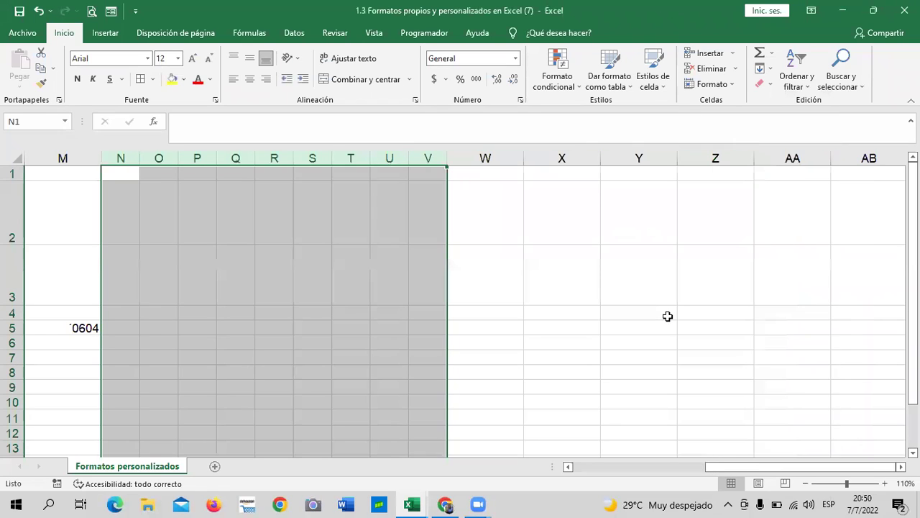
pyautogui.click(594, 326)
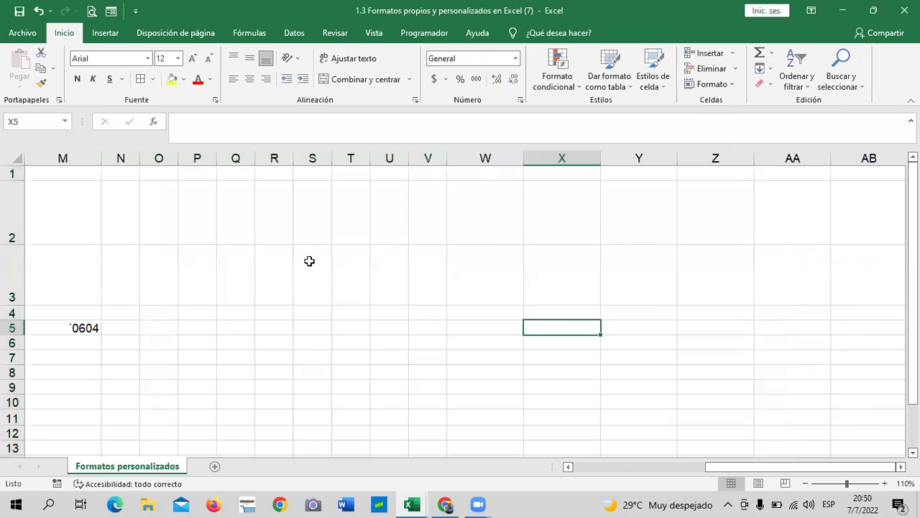
# Scroll back to column A and down to the times 22:30:00 and 13:00:00 in B17:B18
pyautogui.click(568, 467)
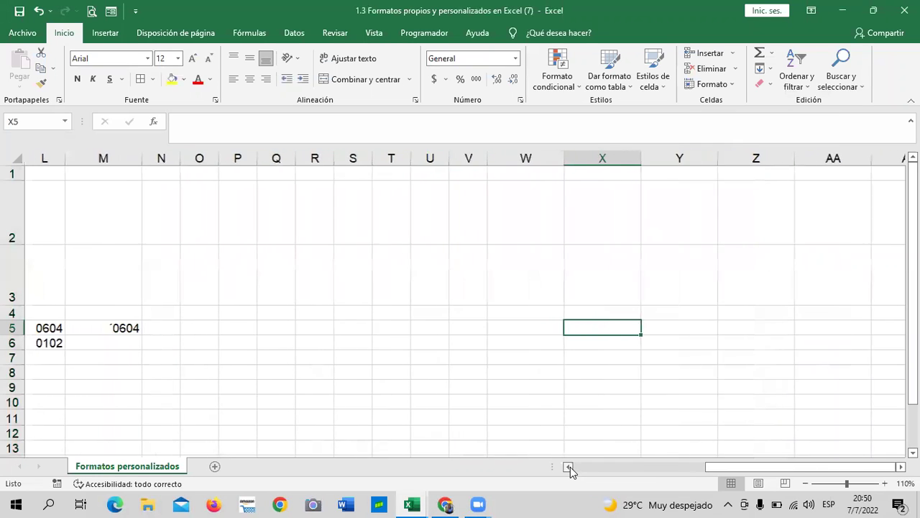
pyautogui.click(569, 467)
pyautogui.click(569, 466)
pyautogui.click(568, 466)
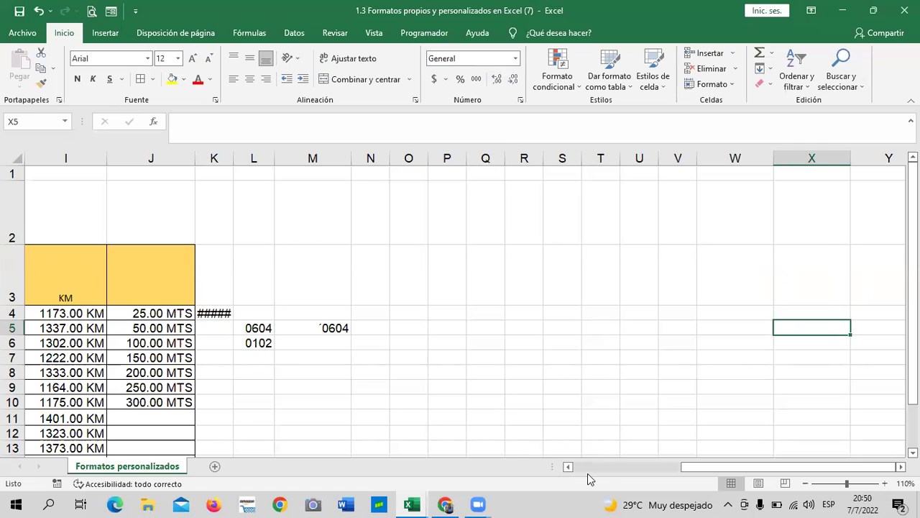
pyautogui.click(568, 467)
pyautogui.click(567, 466)
pyautogui.click(568, 467)
pyautogui.click(568, 467)
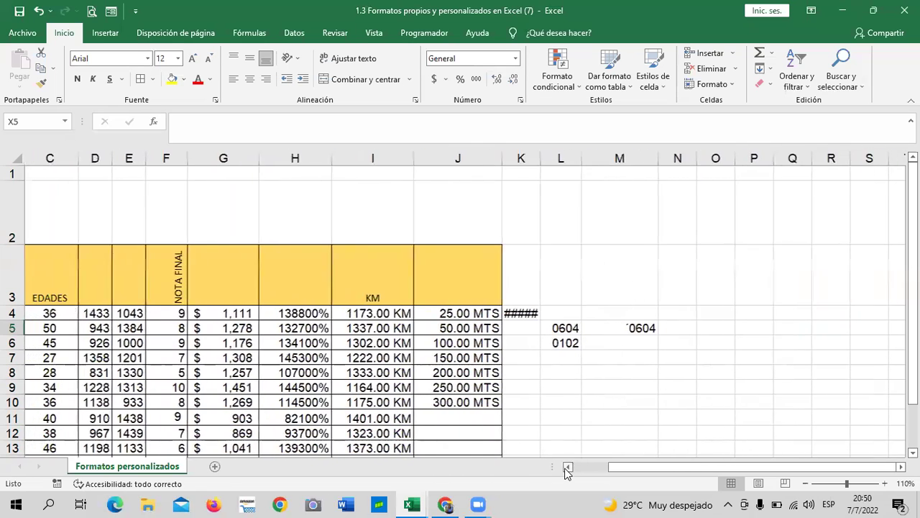
pyautogui.click(568, 467)
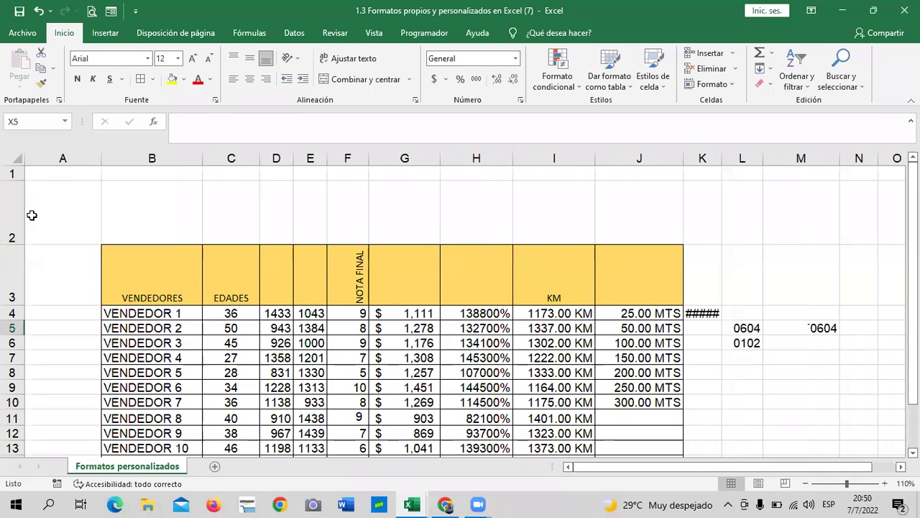
pyautogui.click(11, 239)
pyautogui.scroll(-3, 11, 237)
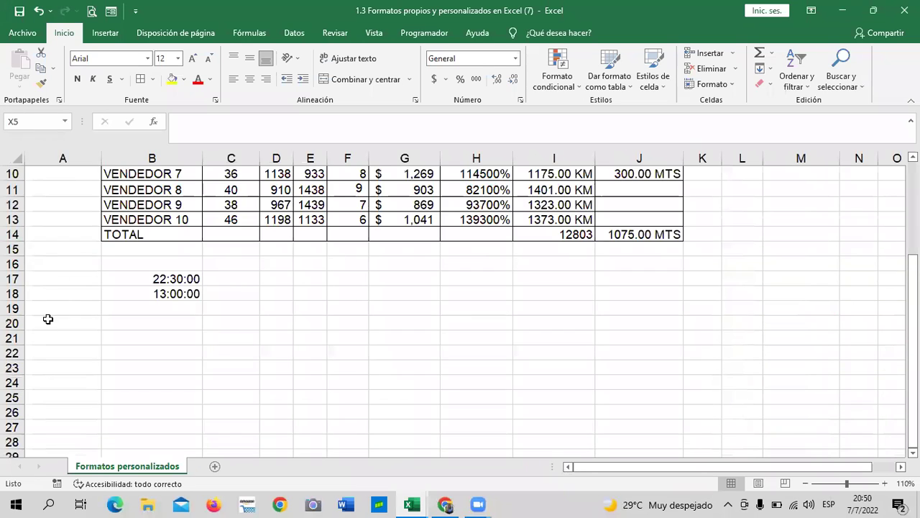
pyautogui.scroll(-2, 19, 306)
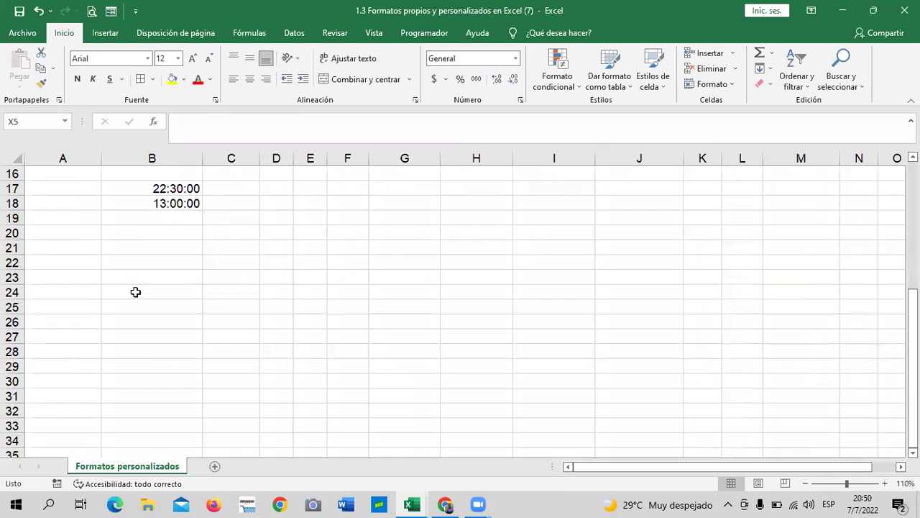
pyautogui.scroll(2, 135, 296)
pyautogui.click(180, 280)
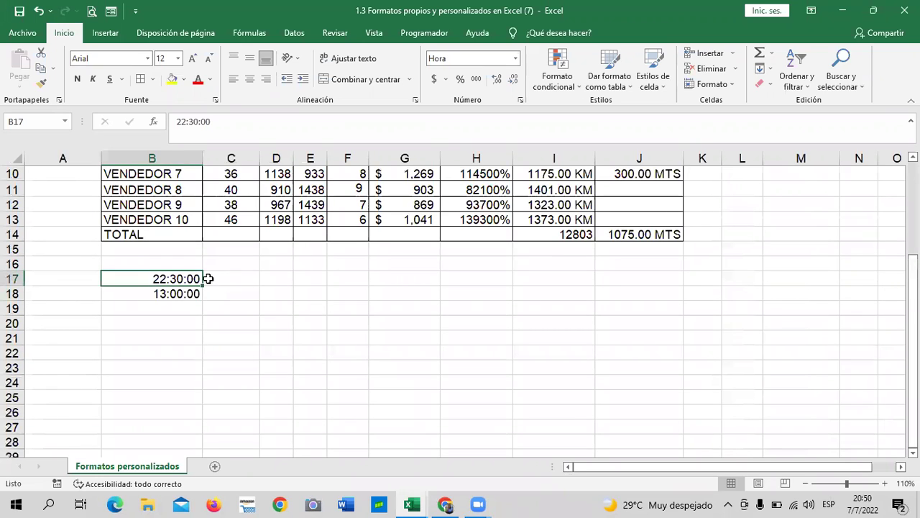
pyautogui.click(163, 350)
pyautogui.click(152, 279)
pyautogui.click(191, 59)
pyautogui.click(191, 59)
pyautogui.click(191, 59)
pyautogui.click(191, 59)
pyautogui.click(192, 59)
pyautogui.click(191, 59)
pyautogui.click(192, 59)
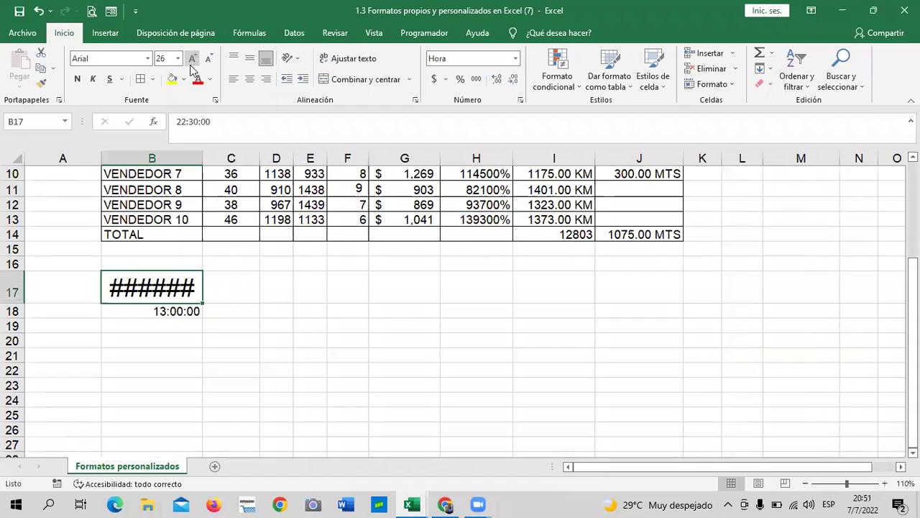
pyautogui.click(208, 59)
pyautogui.click(208, 59)
pyautogui.click(208, 59)
pyautogui.click(208, 59)
pyautogui.click(208, 59)
pyautogui.click(207, 59)
pyautogui.click(208, 59)
pyautogui.click(208, 62)
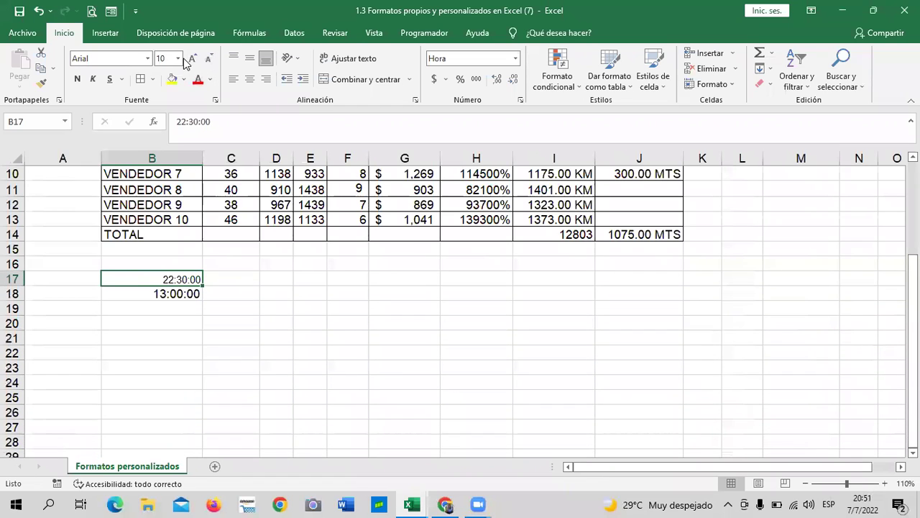
pyautogui.click(191, 59)
pyautogui.click(192, 59)
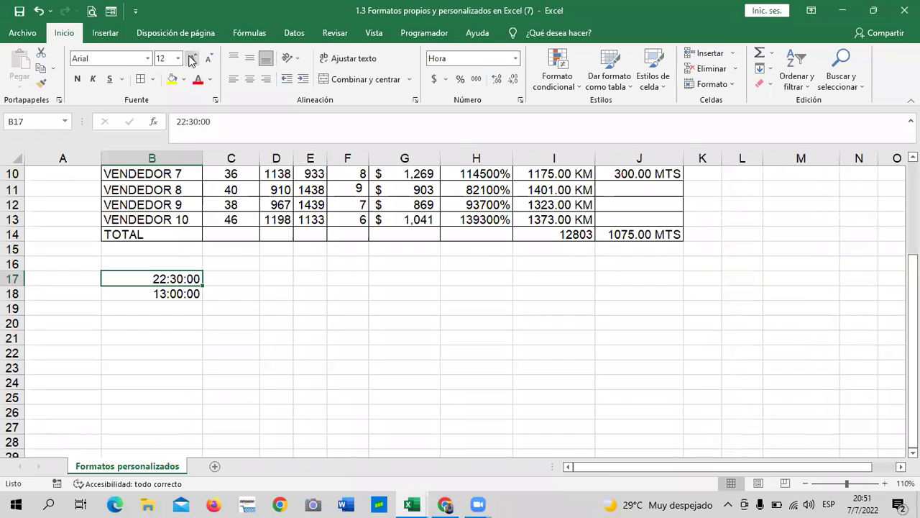
pyautogui.click(285, 369)
pyautogui.click(12, 309)
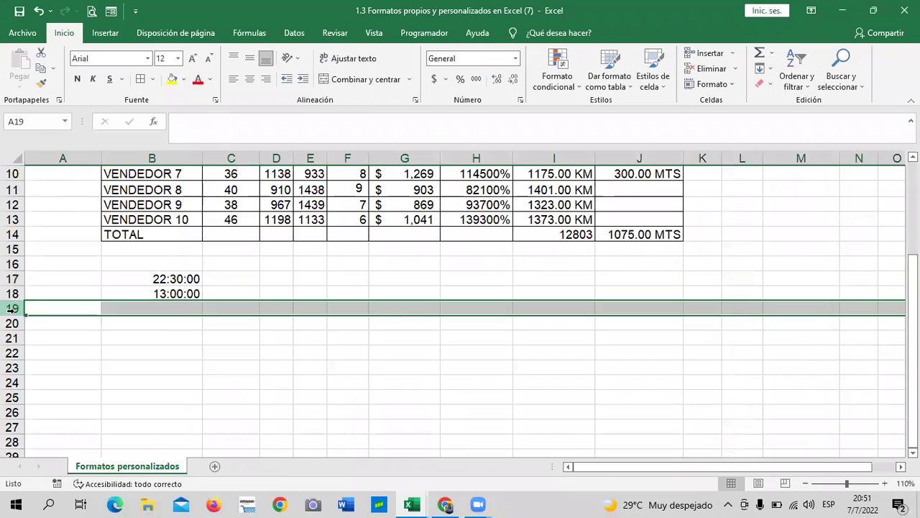
# Set the row height of rows 19 through 29 to 20 via Alto de fila
pyautogui.click(239, 365)
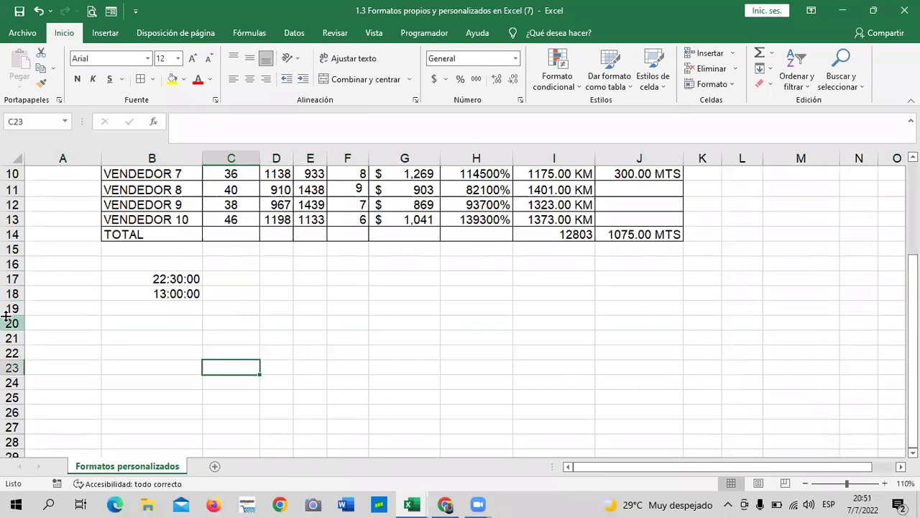
pyautogui.moveTo(12, 308); pyautogui.dragTo(18, 432)
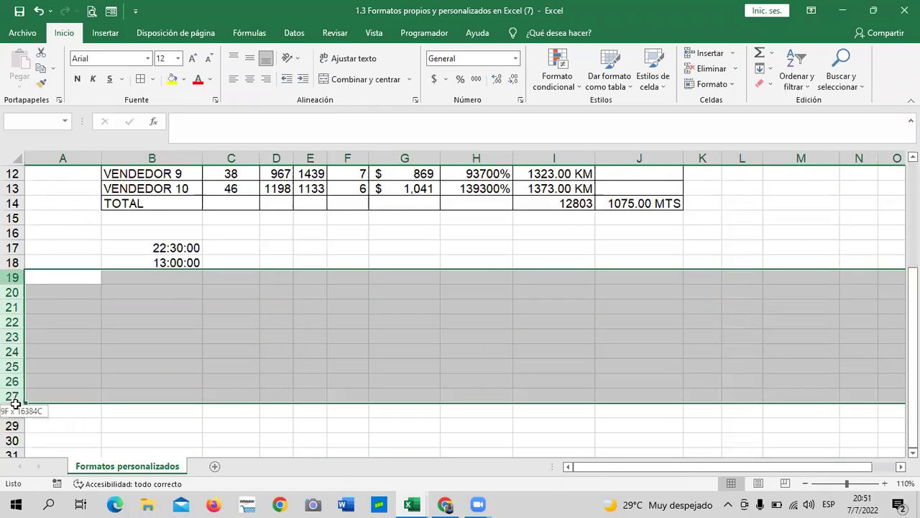
pyautogui.moveTo(19, 432); pyautogui.dragTo(15, 426)
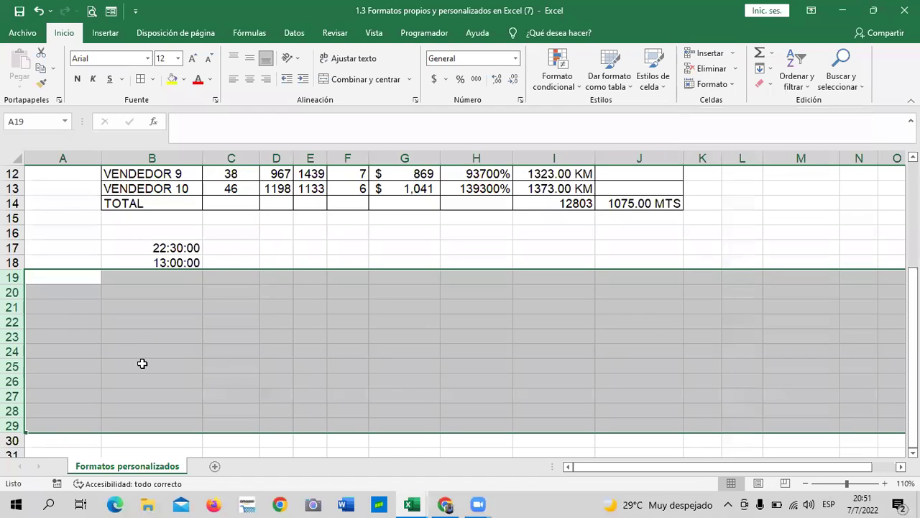
pyautogui.rightClick(102, 326)
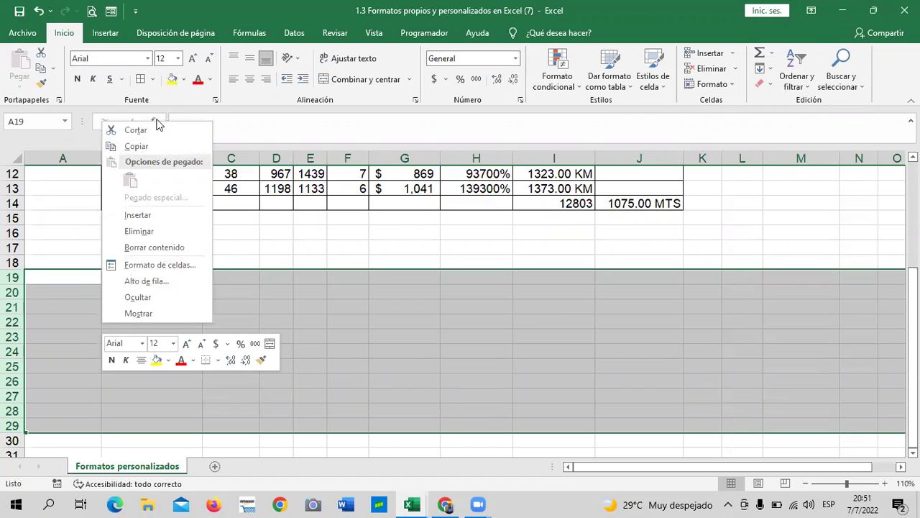
pyautogui.click(170, 280)
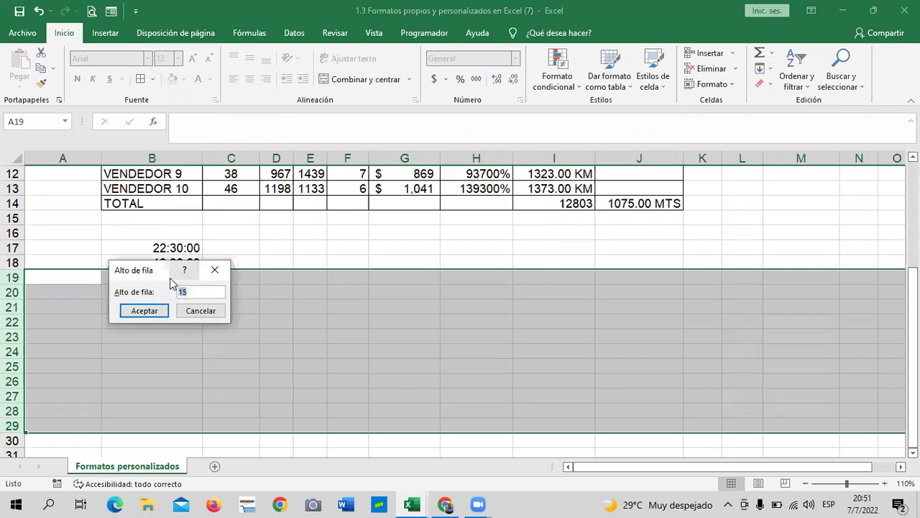
pyautogui.write('20')
pyautogui.press('Return')
# Deselect the resized rows and check the current height of row 13
pyautogui.click(362, 335)
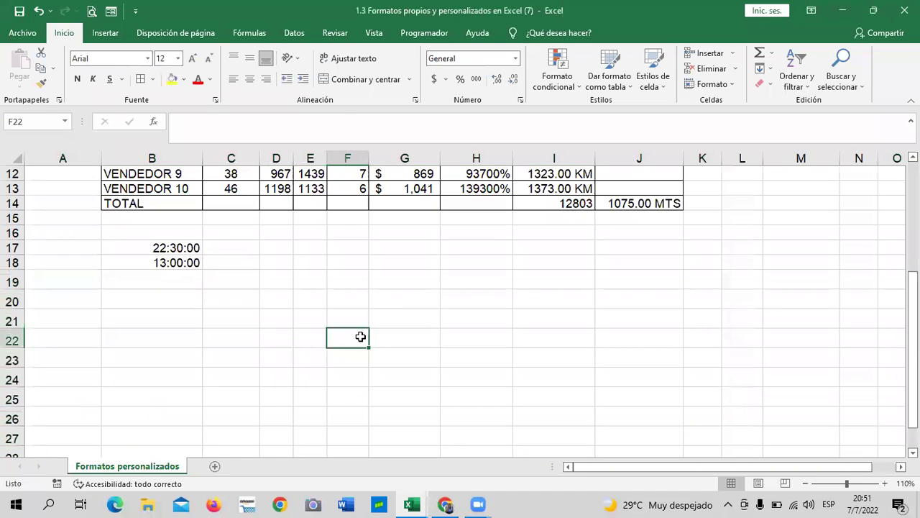
pyautogui.scroll(-1, 395, 335)
pyautogui.scroll(-2, 80, 310)
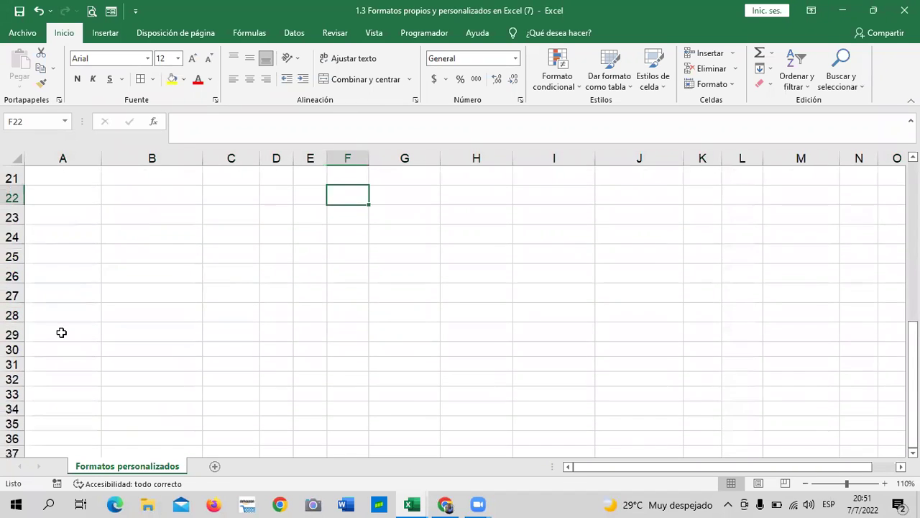
pyautogui.scroll(4, 64, 331)
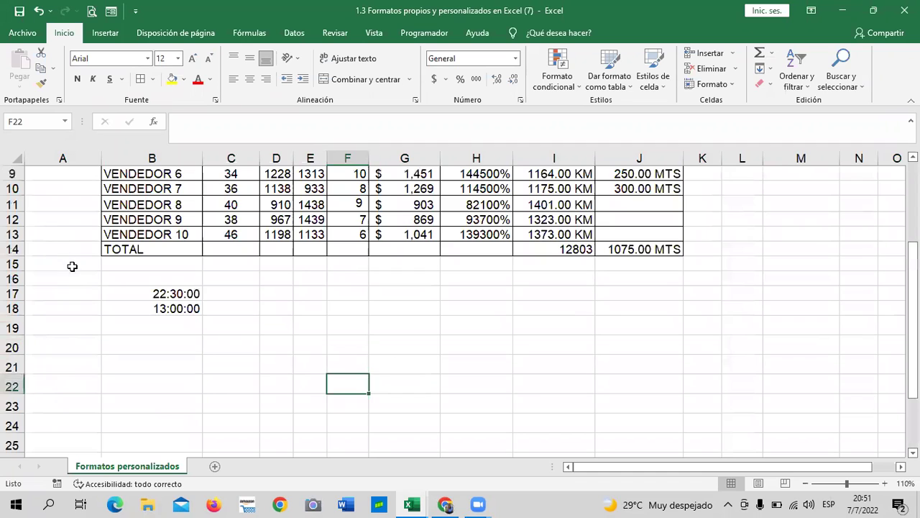
pyautogui.click(49, 233)
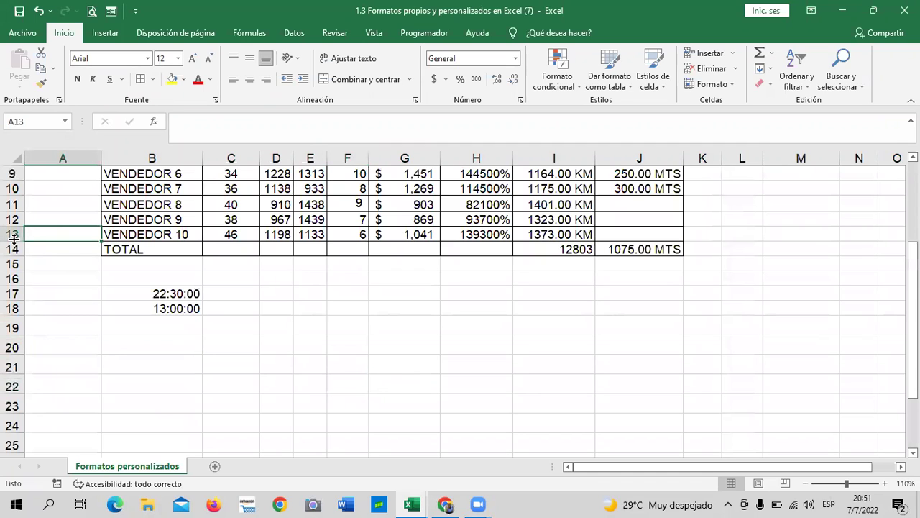
pyautogui.moveTo(14, 237); pyautogui.dragTo(14, 238)
# Select the empty columns K through S right of the table
pyautogui.scroll(-1, 119, 355)
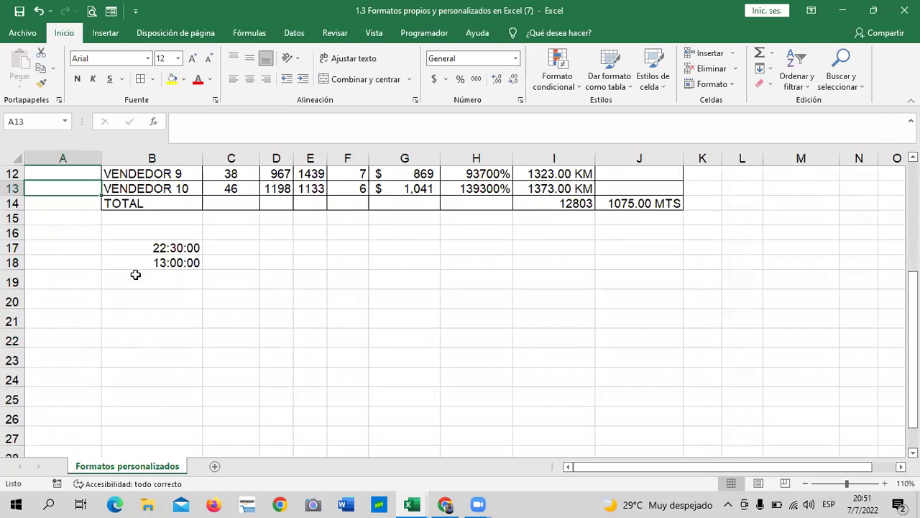
pyautogui.moveTo(685, 471); pyautogui.dragTo(725, 473)
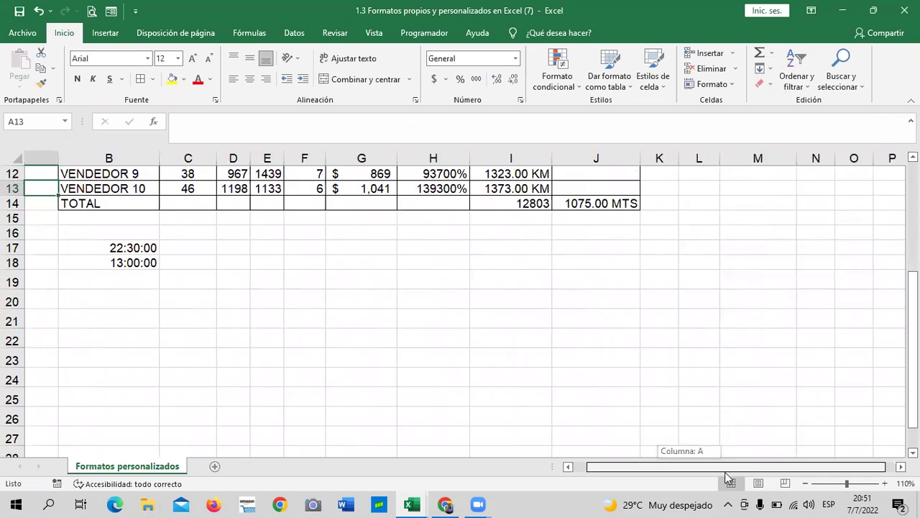
pyautogui.moveTo(633, 158)
pyautogui.mouseDown()
pyautogui.moveTo(745, 169)
pyautogui.moveTo(738, 204)
pyautogui.moveTo(851, 201)
pyautogui.mouseUp()
# Set the width of columns K through V to 6 via Ancho de columna
pyautogui.rightClick(587, 240)
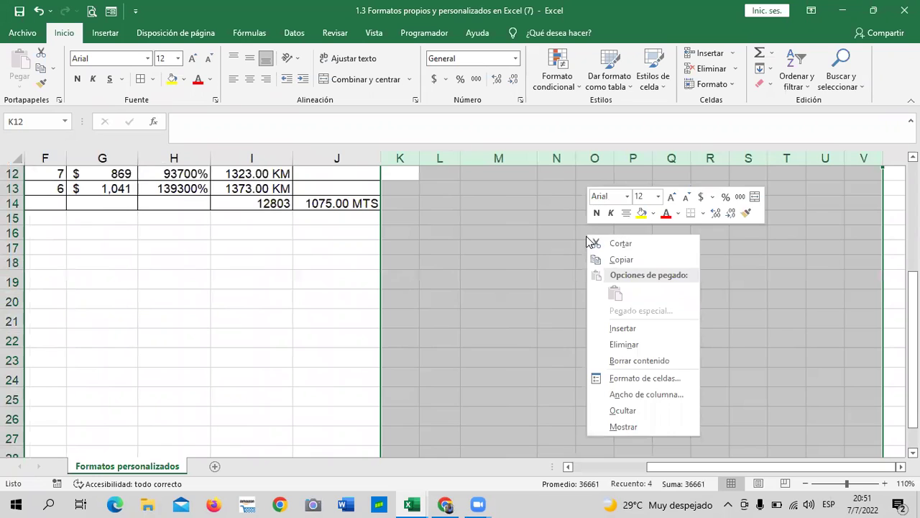
pyautogui.click(649, 397)
pyautogui.write('6')
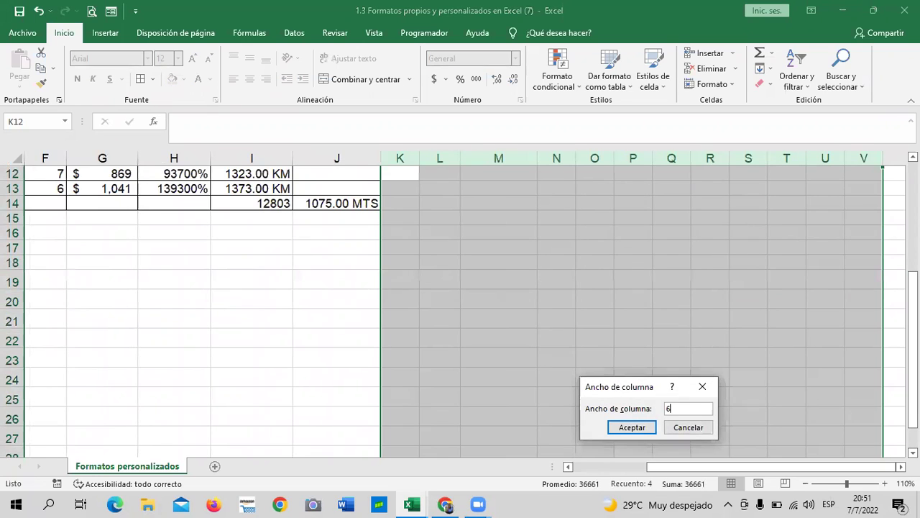
pyautogui.press('Return')
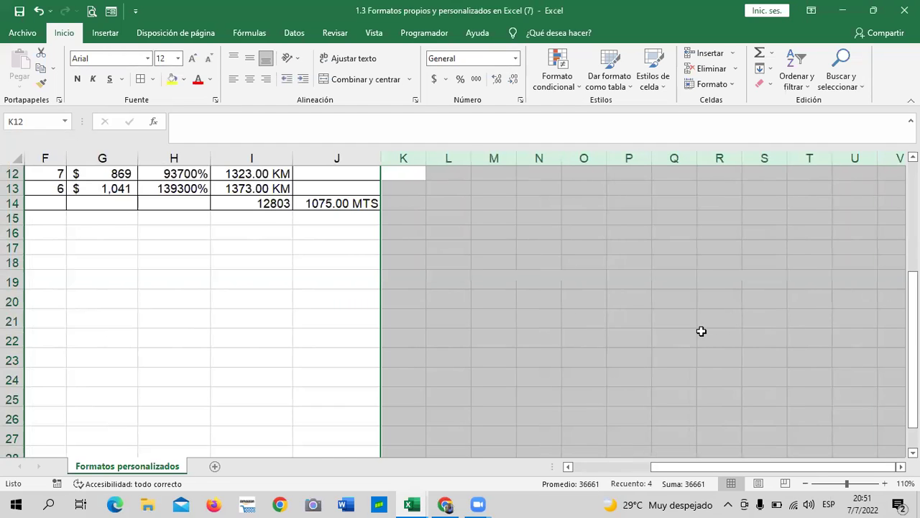
pyautogui.moveTo(701, 335); pyautogui.dragTo(695, 326)
pyautogui.scroll(4, 695, 326)
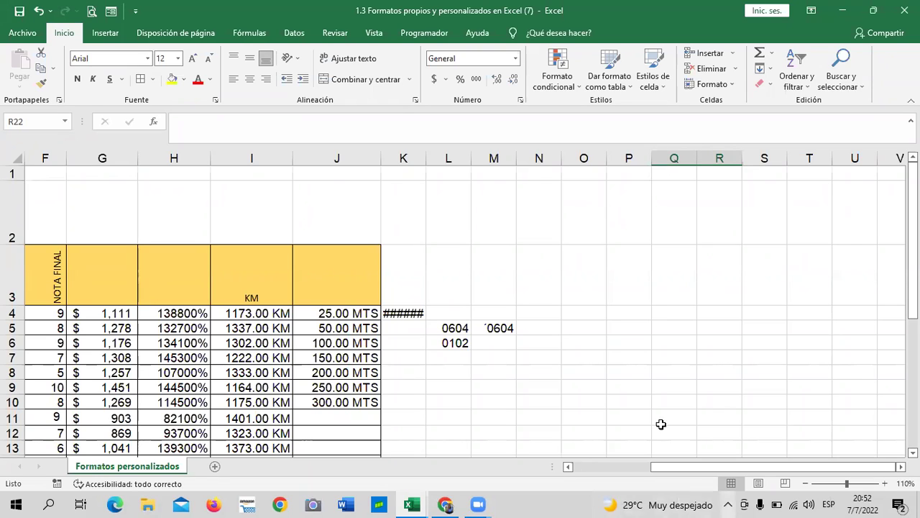
pyautogui.click(568, 467)
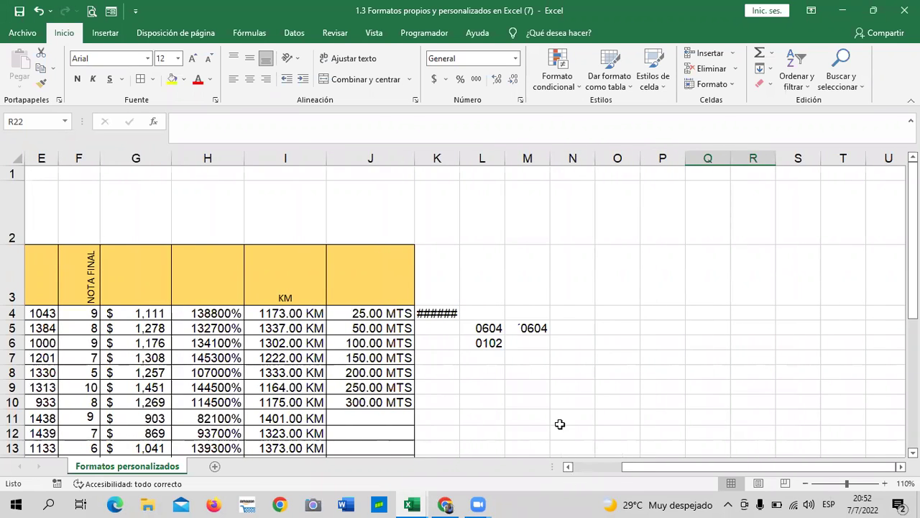
pyautogui.click(566, 467)
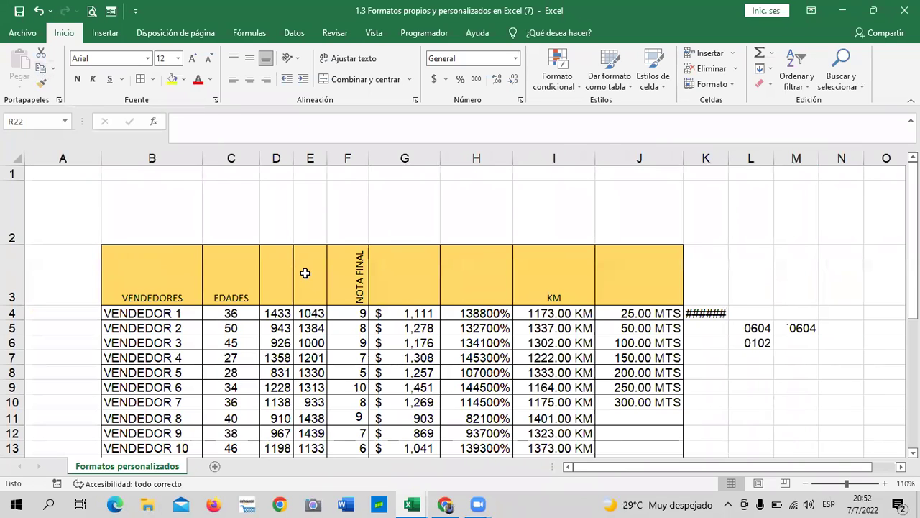
pyautogui.scroll(-1, 372, 239)
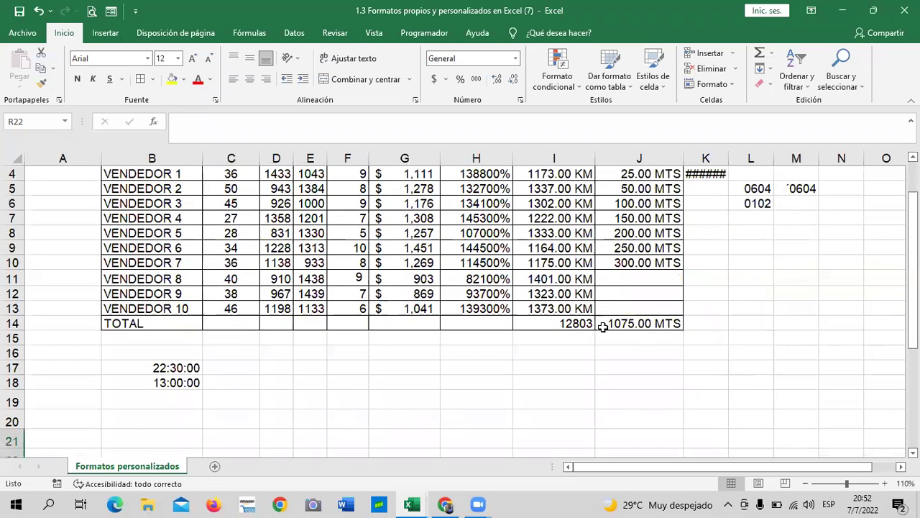
pyautogui.click(541, 320)
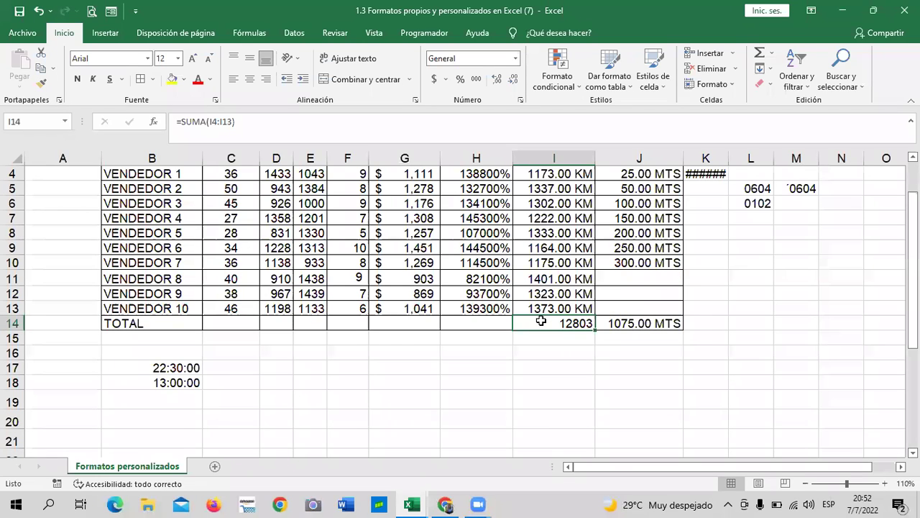
pyautogui.click(486, 367)
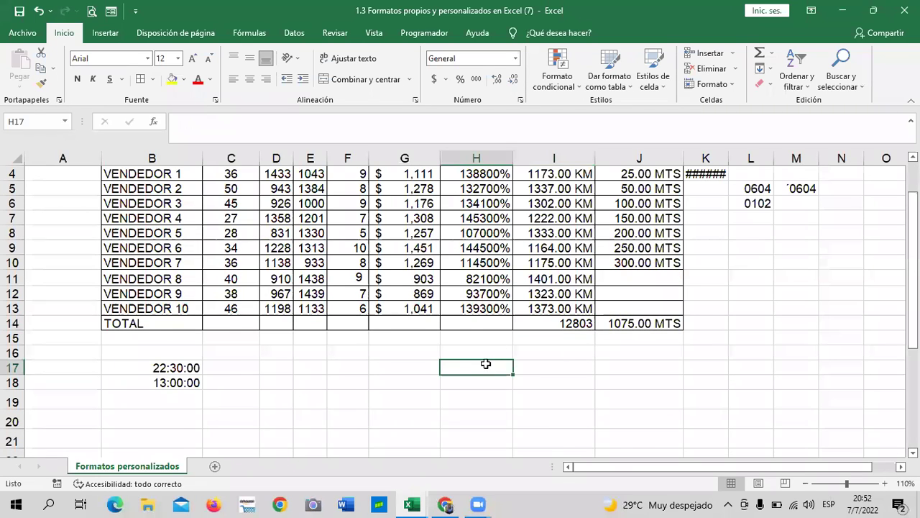
pyautogui.scroll(1, 487, 366)
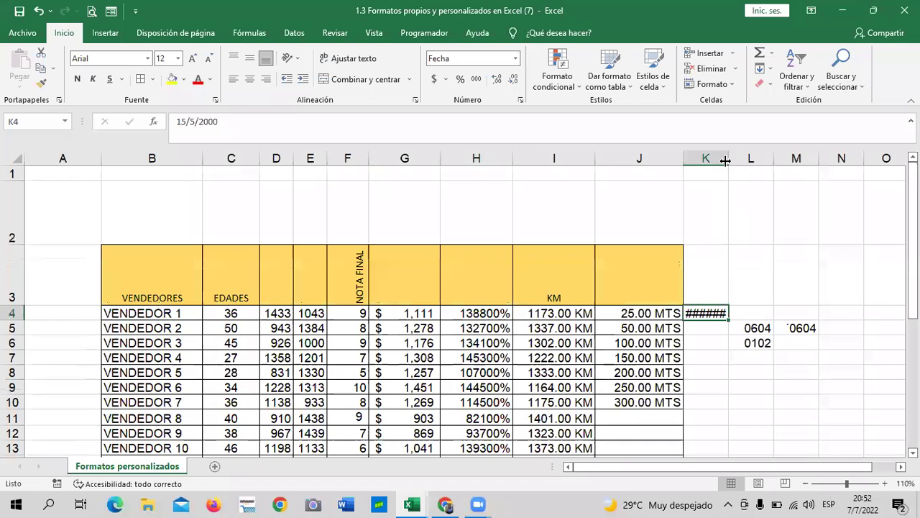
# Widen column K so K4 shows the date 15/05/00 instead of ######
pyautogui.moveTo(728, 158); pyautogui.dragTo(777, 158)
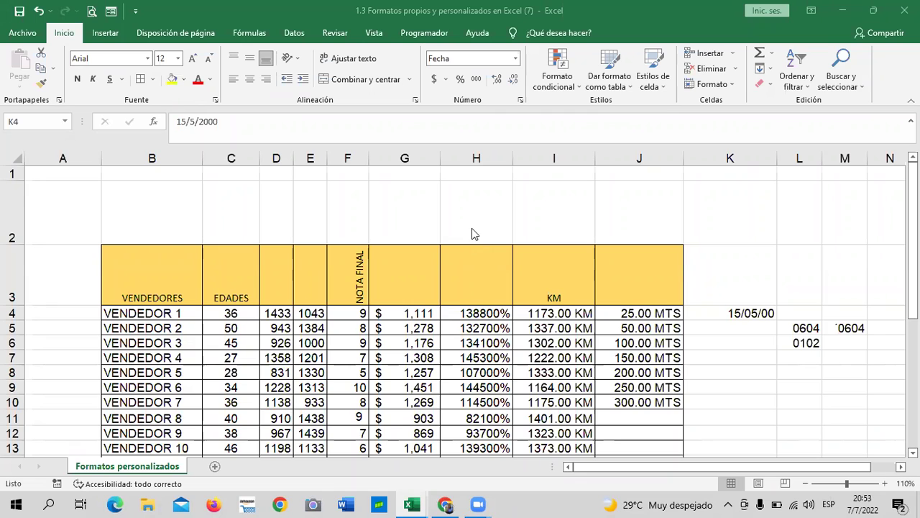
pyautogui.scroll(-3, 464, 315)
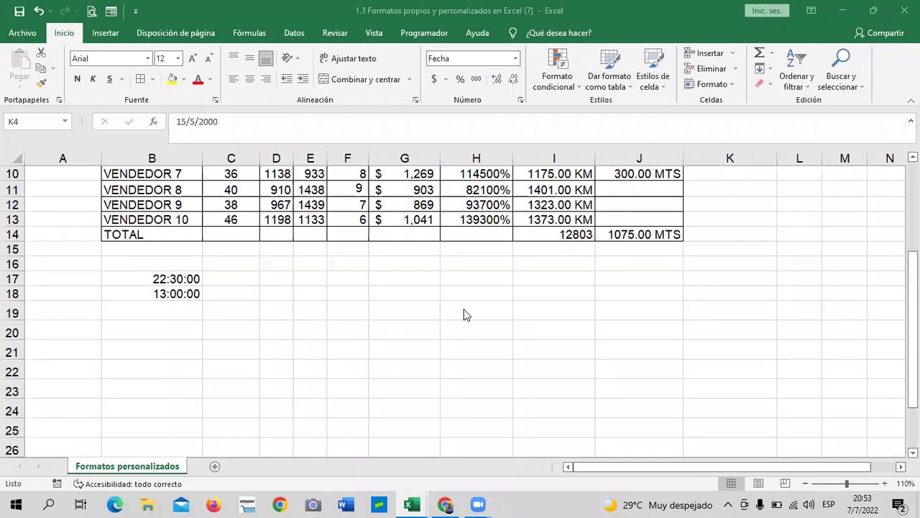
pyautogui.scroll(2, 464, 314)
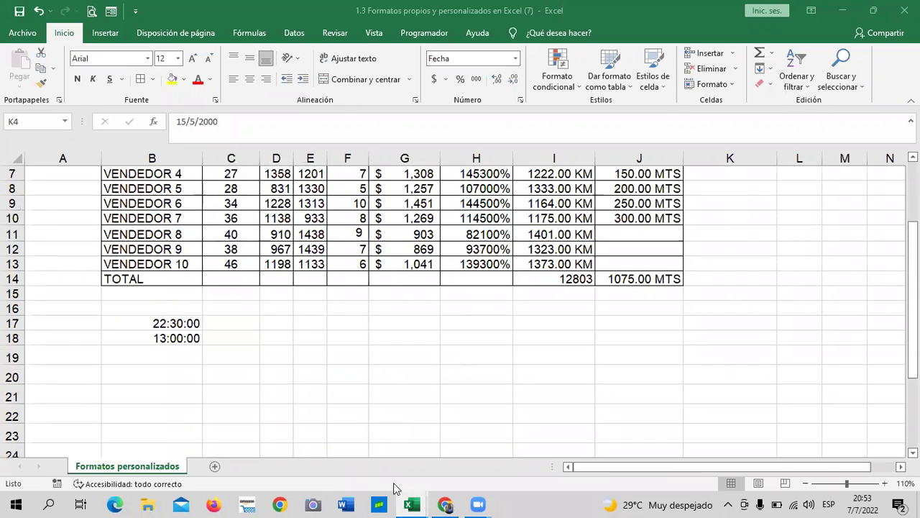
# Switch to the browser and scroll to the top of lesson 1.6 - Objetivo de la lección
pyautogui.click(448, 505)
pyautogui.scroll(8, 277, 297)
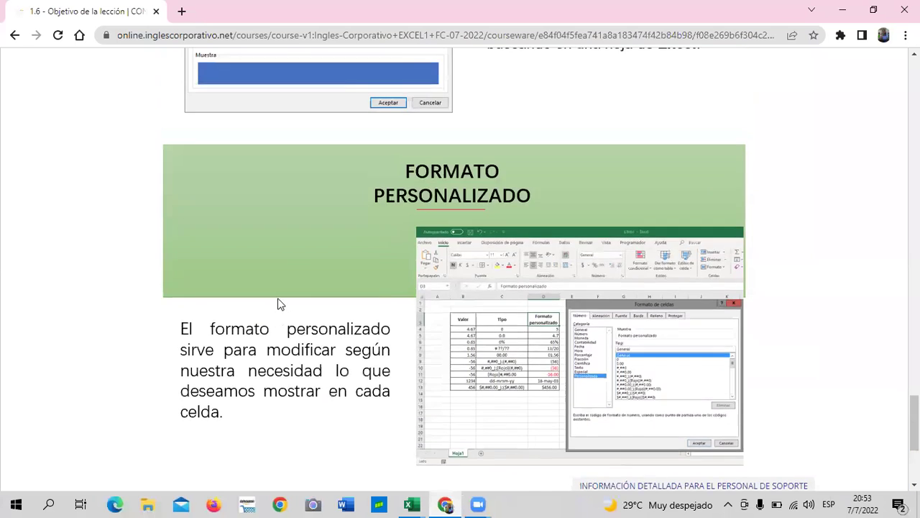
pyautogui.scroll(3, 277, 298)
pyautogui.scroll(3, 276, 296)
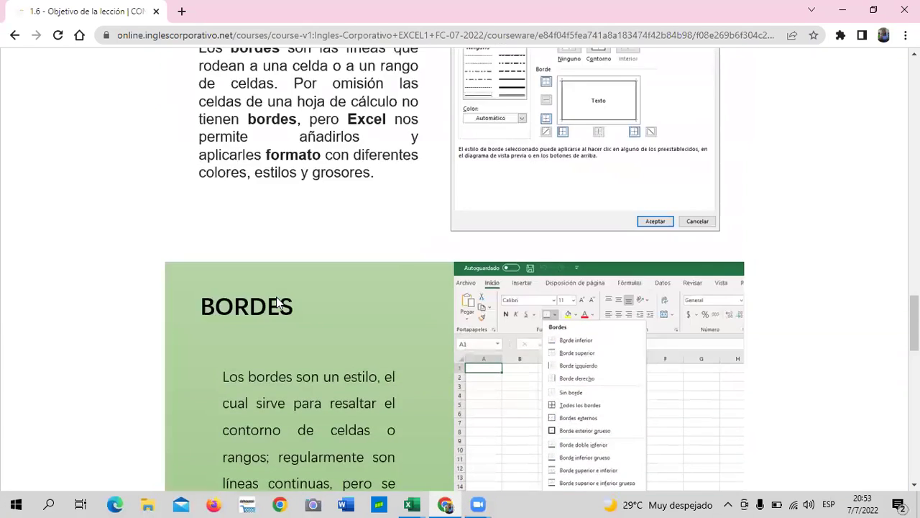
pyautogui.scroll(2, 276, 297)
pyautogui.scroll(3, 275, 300)
pyautogui.scroll(2, 276, 300)
pyautogui.scroll(1, 274, 299)
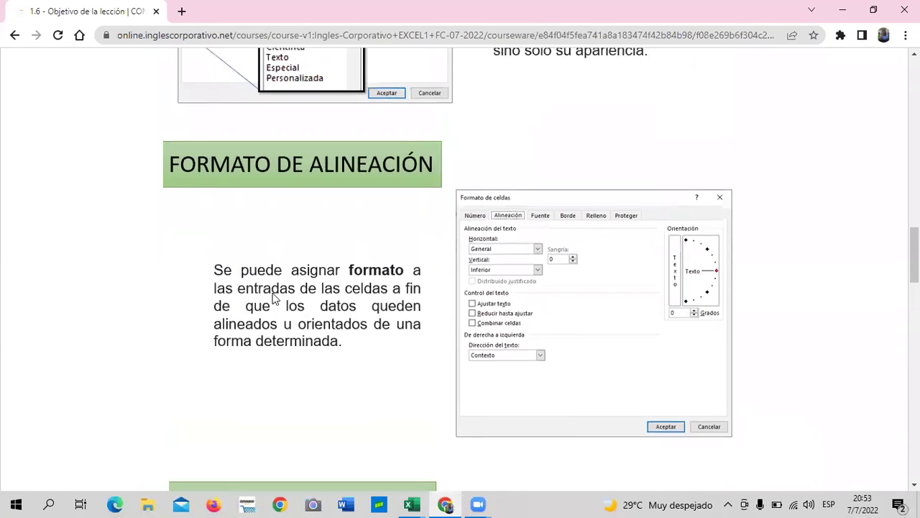
pyautogui.scroll(3, 274, 298)
pyautogui.scroll(3, 273, 299)
pyautogui.scroll(2, 273, 298)
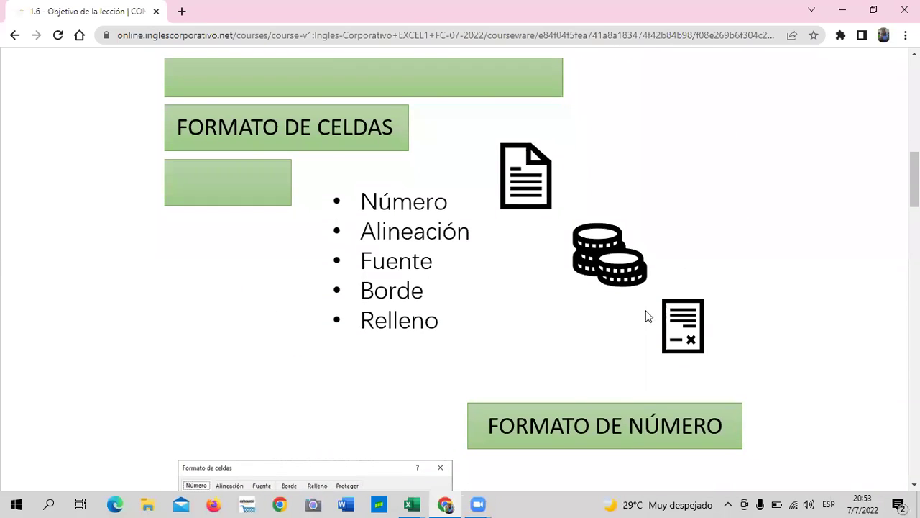
pyautogui.scroll(4, 633, 323)
pyautogui.scroll(3, 632, 321)
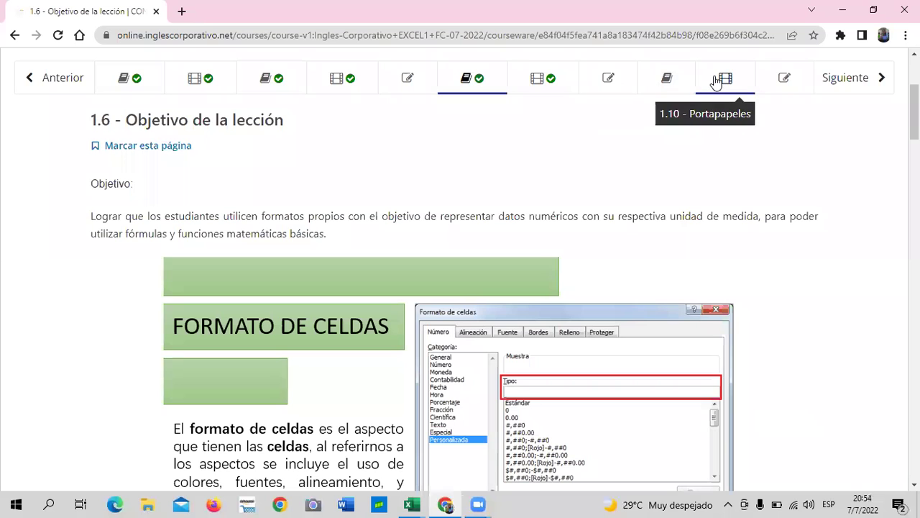
pyautogui.scroll(3, 65, 108)
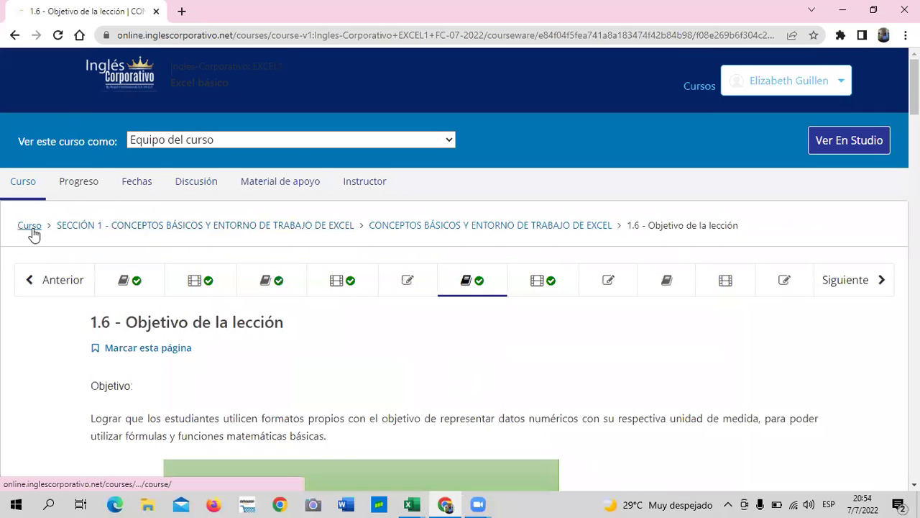
# Expand Secciones 2–4 in the course outline and open the Sección 2 references homework unit
pyautogui.click(30, 228)
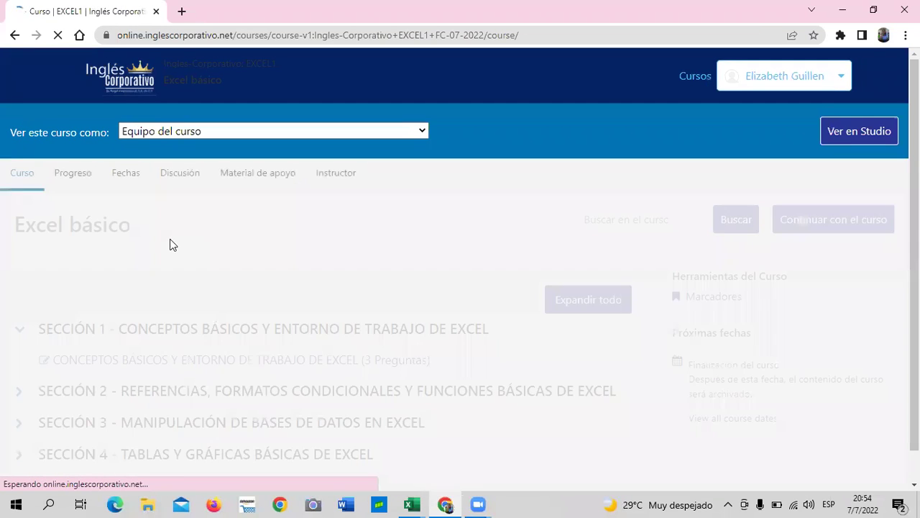
pyautogui.scroll(-3, 180, 246)
pyautogui.click(21, 289)
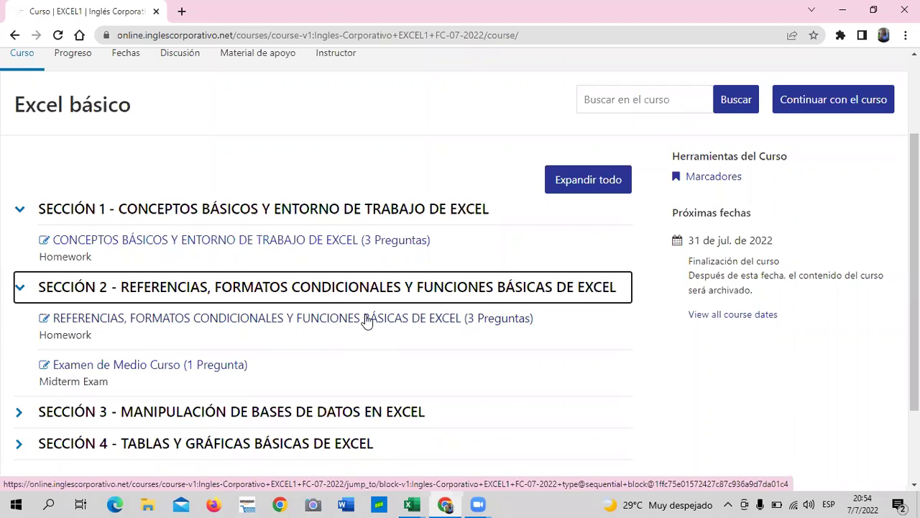
pyautogui.scroll(-1, 367, 322)
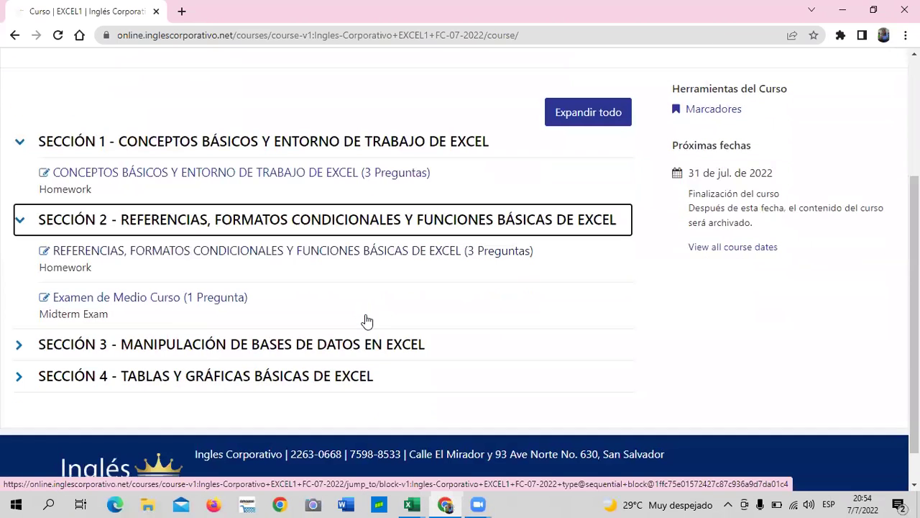
pyautogui.click(42, 345)
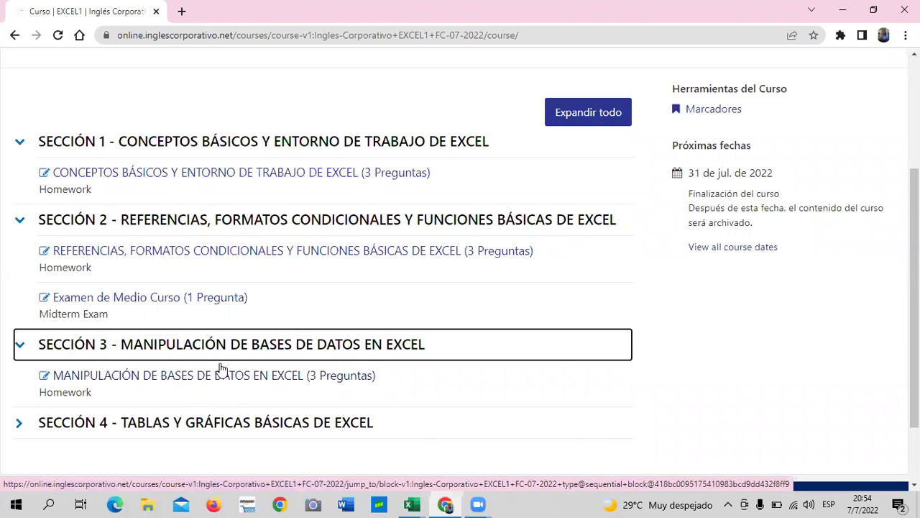
pyautogui.scroll(-1, 222, 369)
pyautogui.click(18, 354)
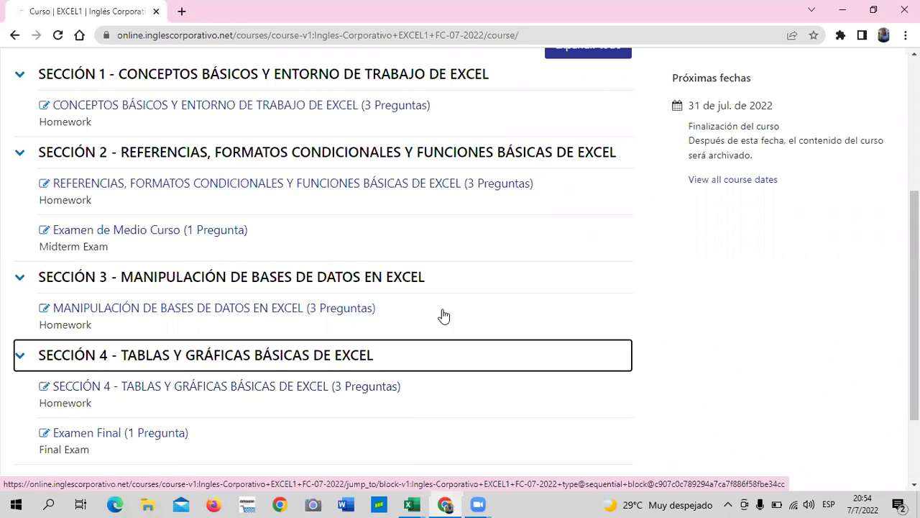
pyautogui.click(152, 188)
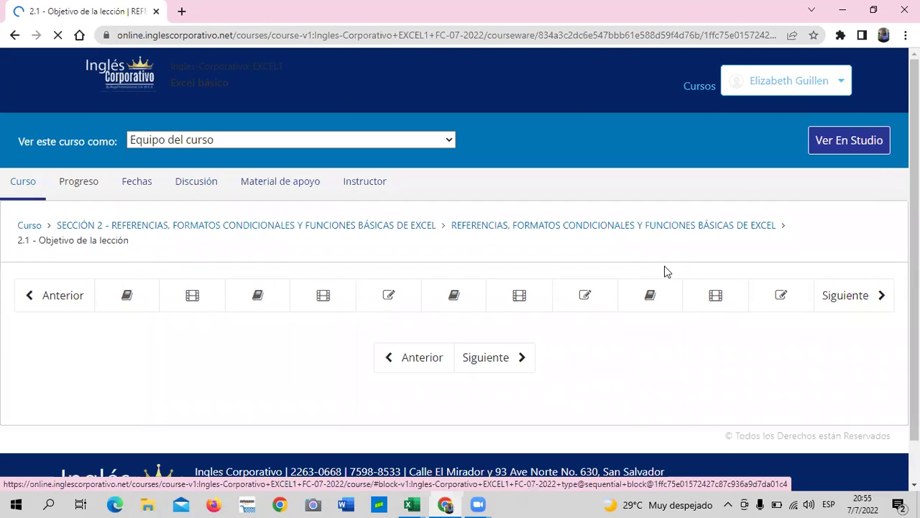
# Open lesson 2.10 Fórmulas y funciones básicas and scroll to its embedded SUMA video
pyautogui.scroll(-2, 511, 335)
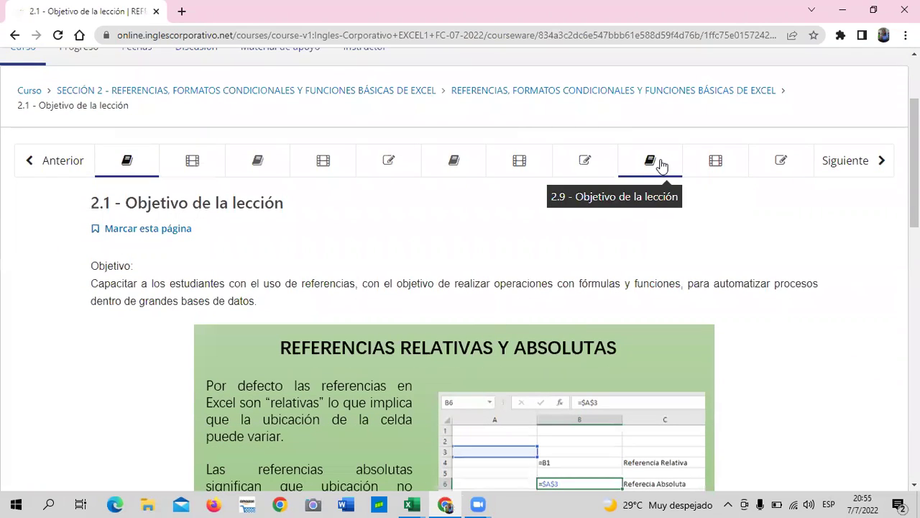
pyautogui.click(694, 159)
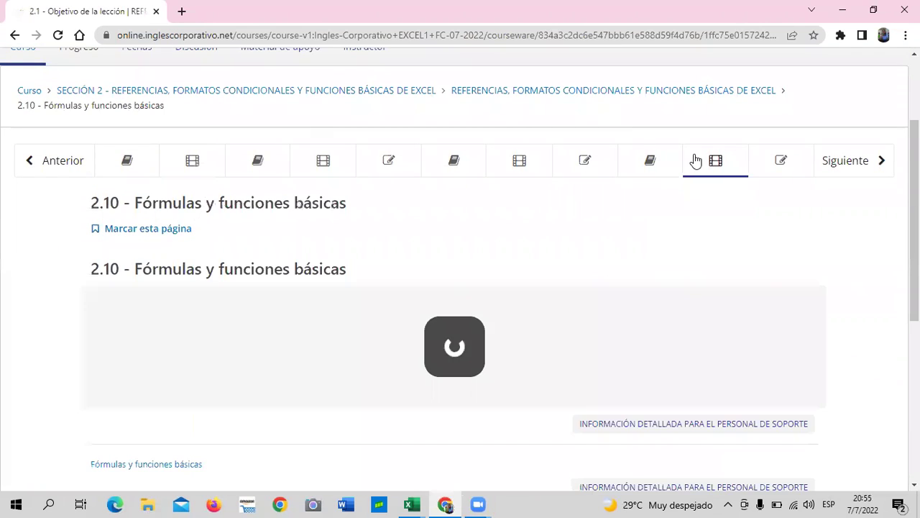
pyautogui.scroll(-3, 524, 270)
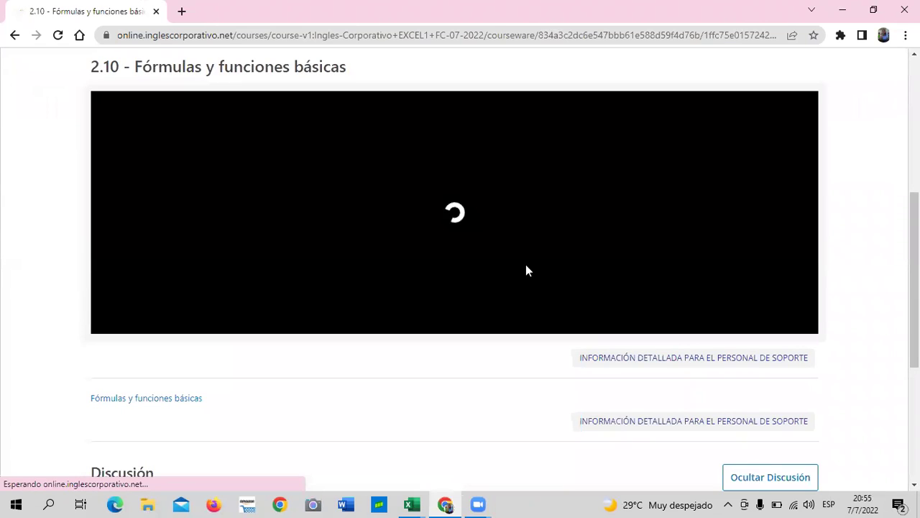
pyautogui.scroll(-2, 526, 270)
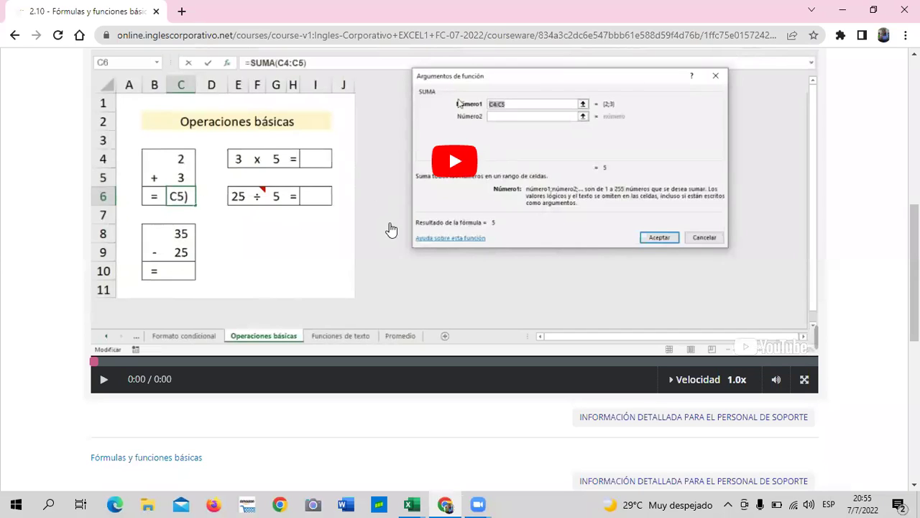
pyautogui.scroll(3, 430, 242)
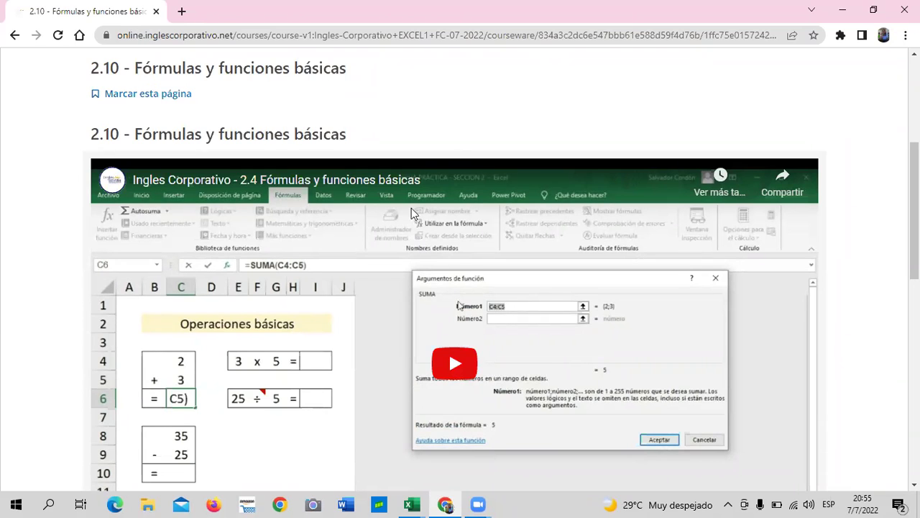
pyautogui.scroll(2, 422, 232)
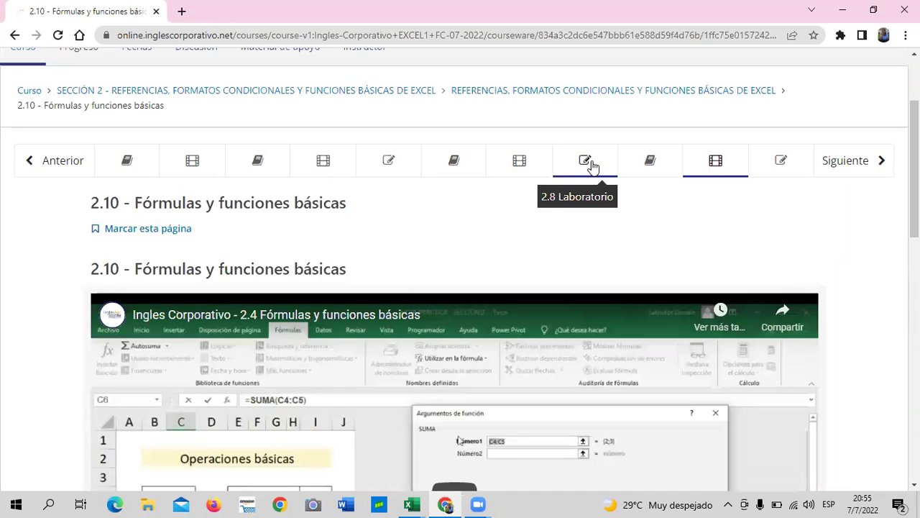
# Look through the 2.8 Laboratorio quiz questions, then go back to the Excel básico course outline
pyautogui.click(596, 164)
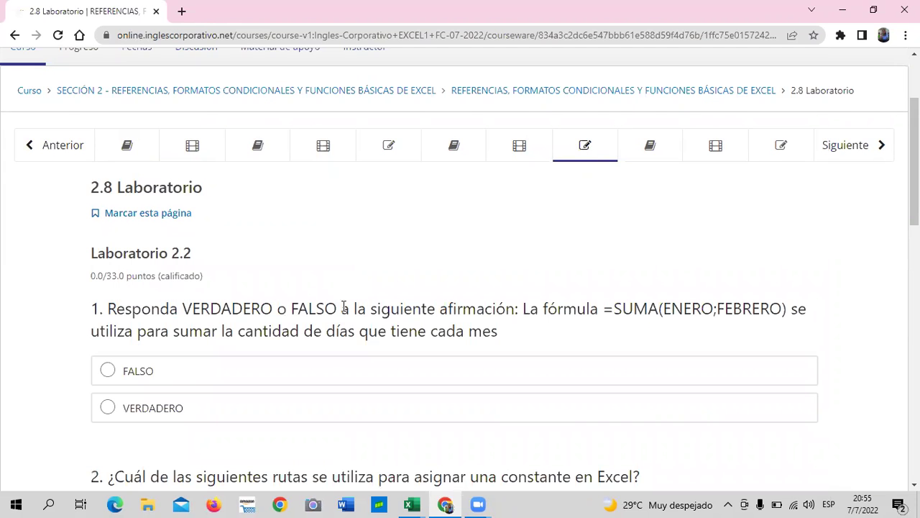
pyautogui.scroll(-8, 325, 359)
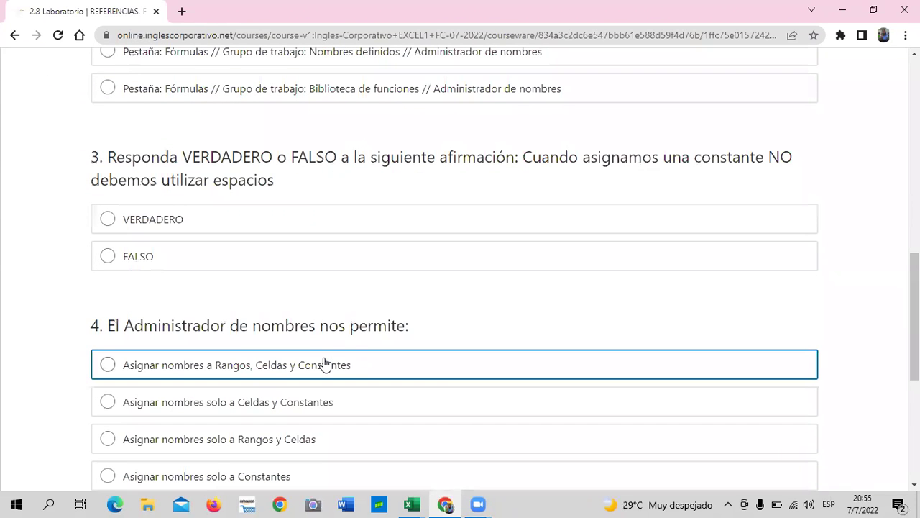
pyautogui.scroll(5, 325, 367)
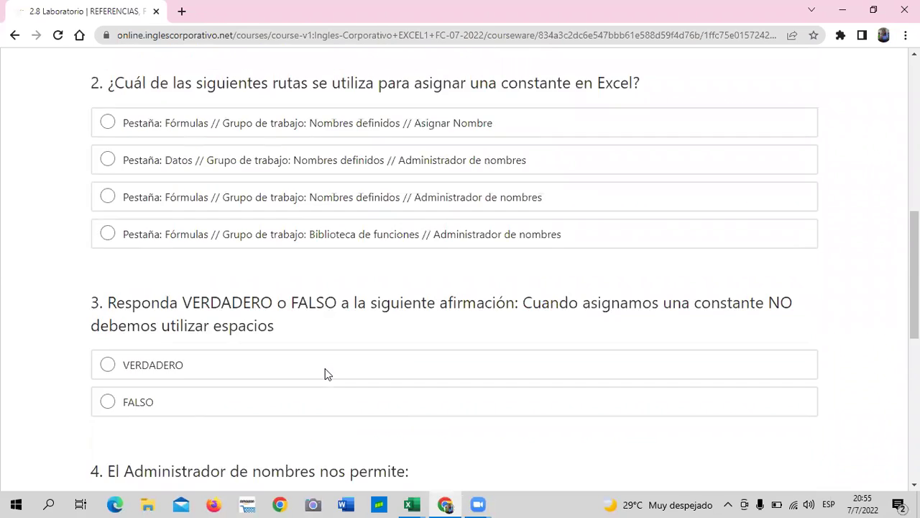
pyautogui.scroll(1, 325, 368)
pyautogui.scroll(3, 264, 230)
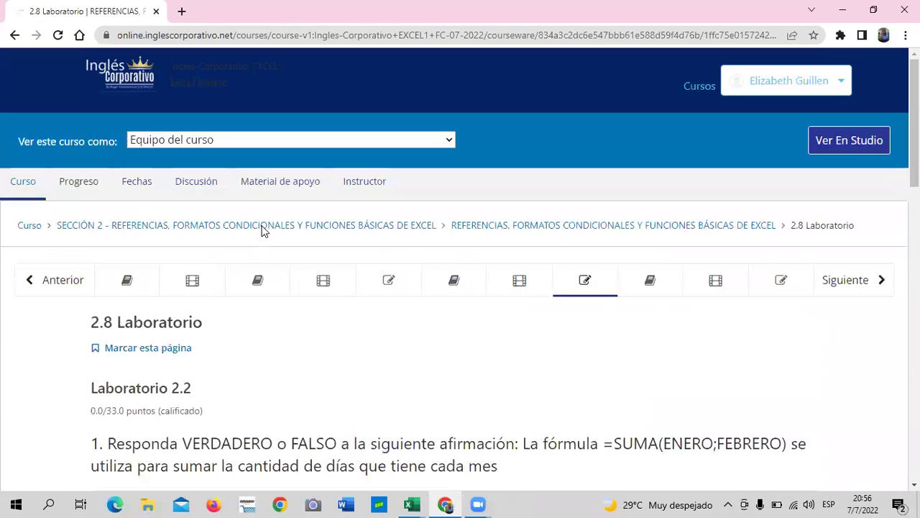
pyautogui.click(22, 184)
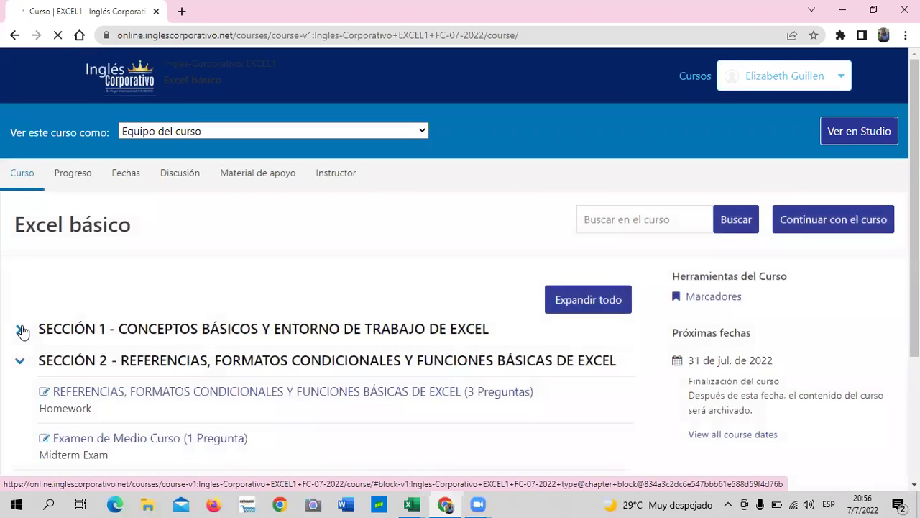
# Expand Sección 1 in the outline and open its 1.8 Laboratorio quiz
pyautogui.click(20, 328)
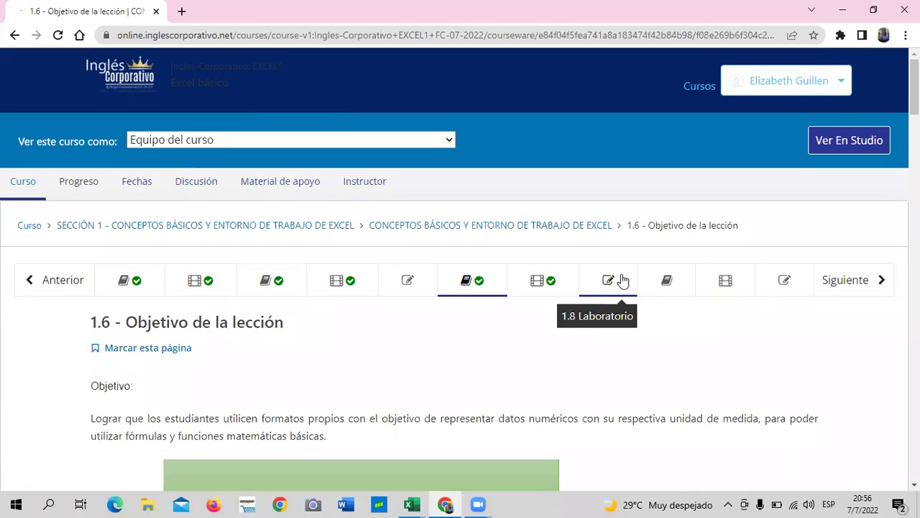
pyautogui.click(623, 280)
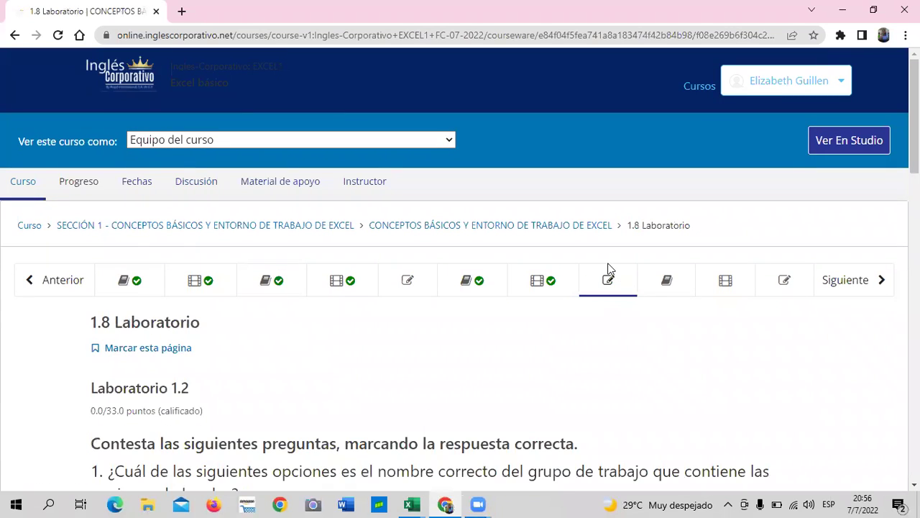
# Answer question 1 with Fuente and question 2 with the Número…Categoría: Personalizada route
pyautogui.scroll(-3, 381, 355)
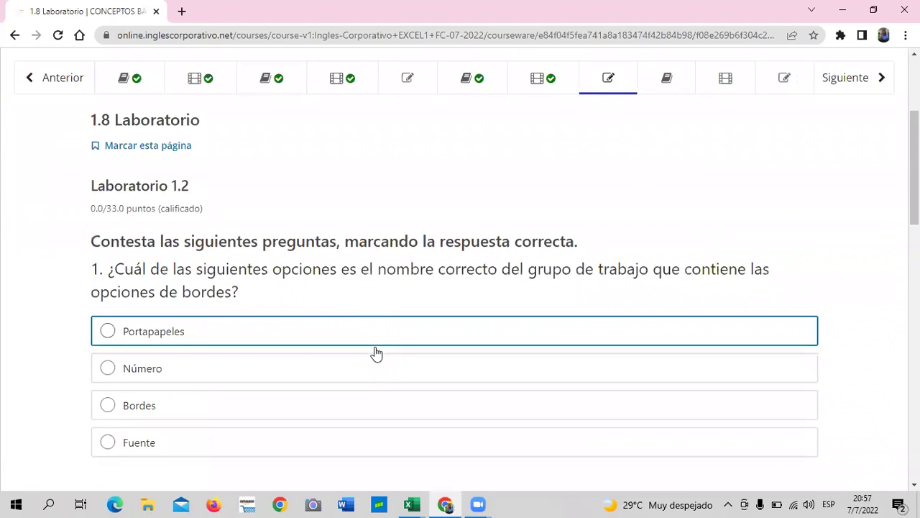
pyautogui.scroll(-3, 376, 353)
pyautogui.scroll(-5, 376, 356)
pyautogui.scroll(-5, 373, 365)
pyautogui.scroll(5, 373, 365)
pyautogui.scroll(5, 372, 365)
pyautogui.scroll(5, 372, 365)
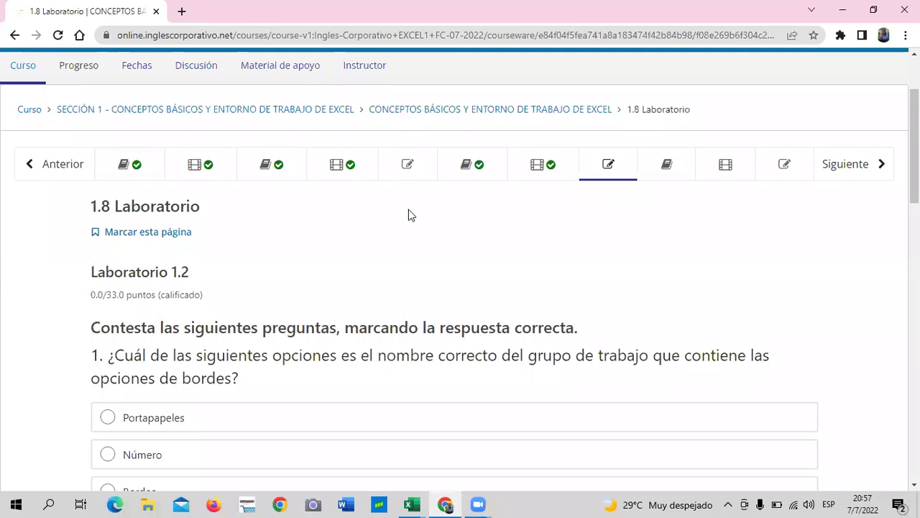
pyautogui.scroll(-3, 408, 209)
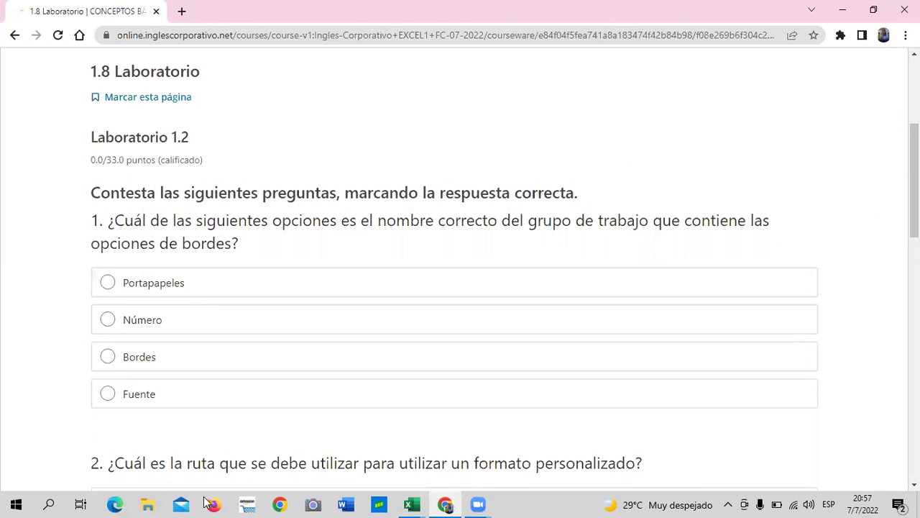
pyautogui.click(95, 394)
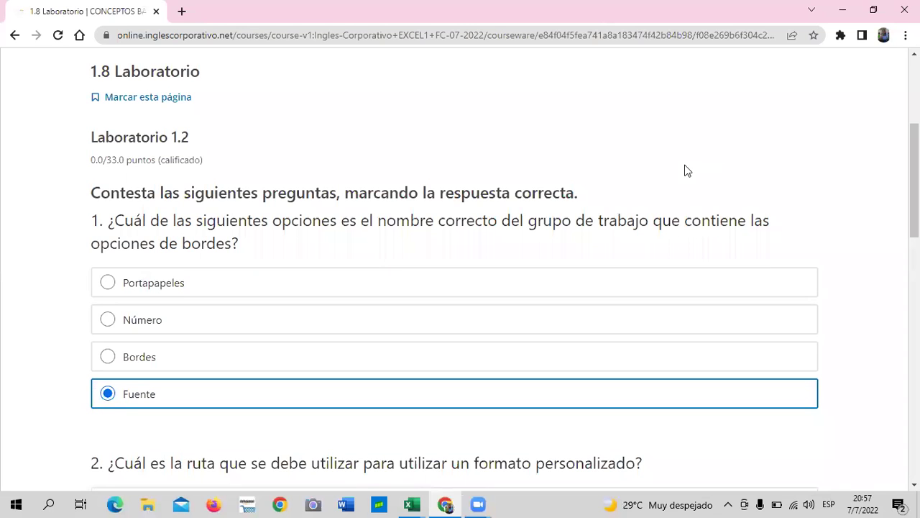
pyautogui.scroll(-2, 350, 288)
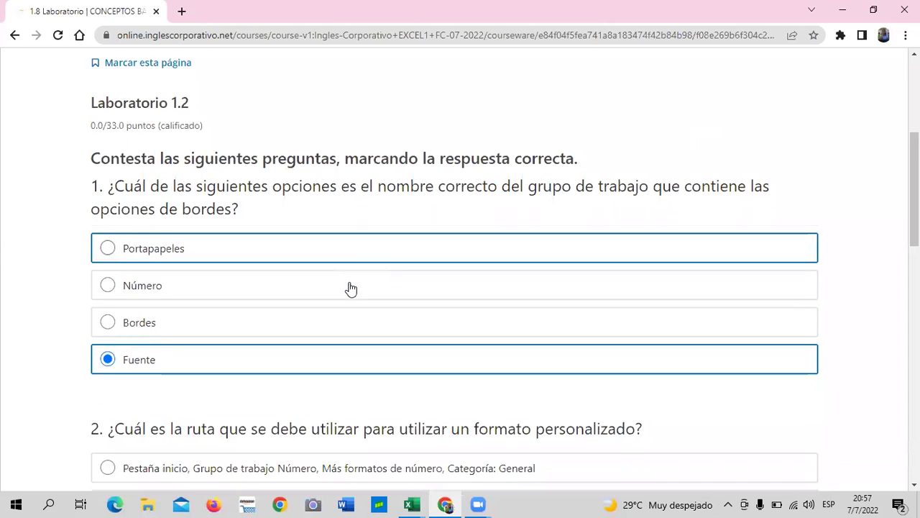
pyautogui.scroll(-2, 350, 288)
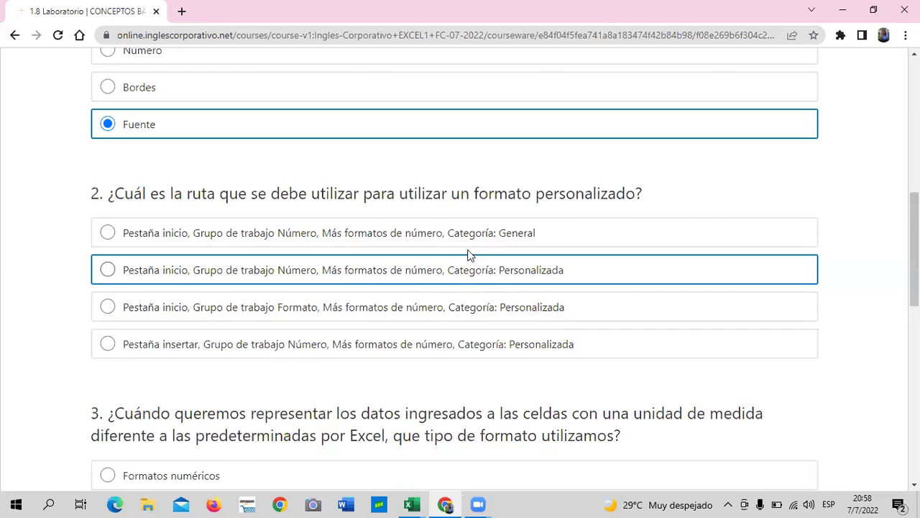
pyautogui.click(110, 270)
# Answer question 3 with Formatos personalizados and question 4 with the Número…Categoría: fecha route
pyautogui.scroll(-1, 192, 384)
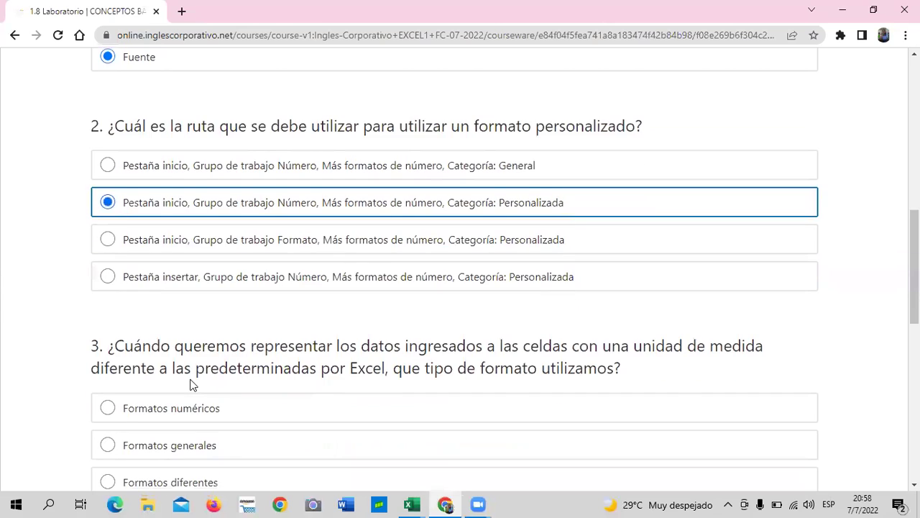
pyautogui.scroll(-2, 192, 384)
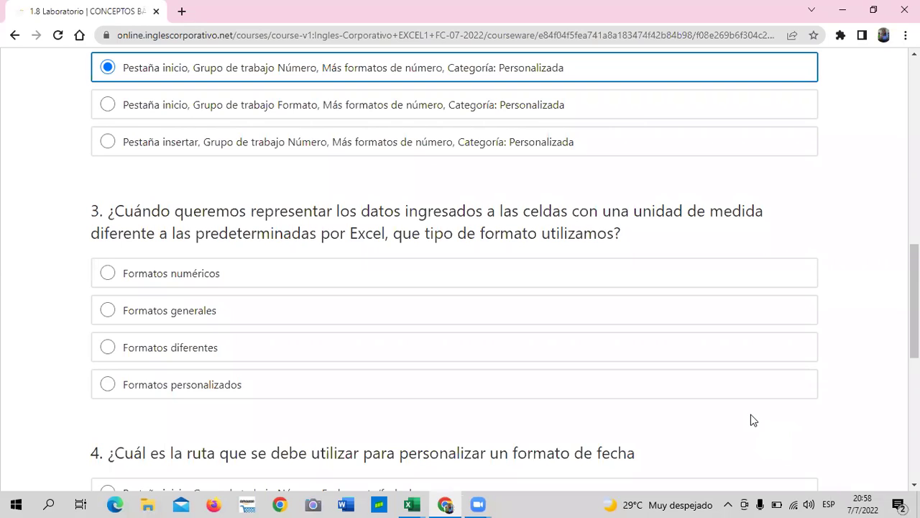
pyautogui.click(123, 387)
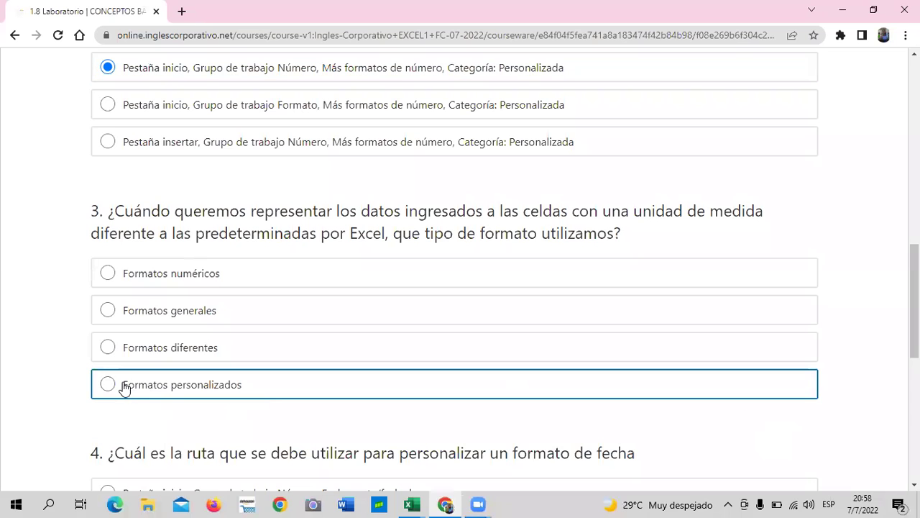
pyautogui.scroll(-2, 211, 380)
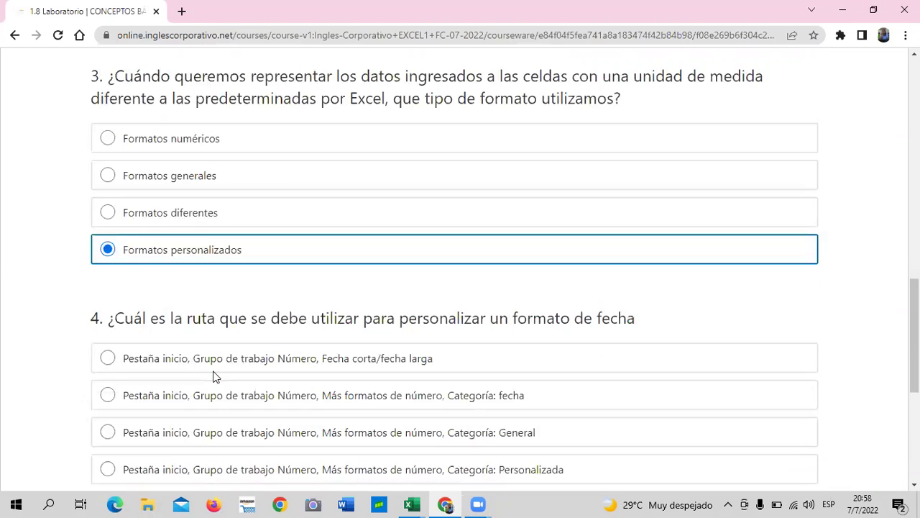
pyautogui.scroll(-2, 220, 374)
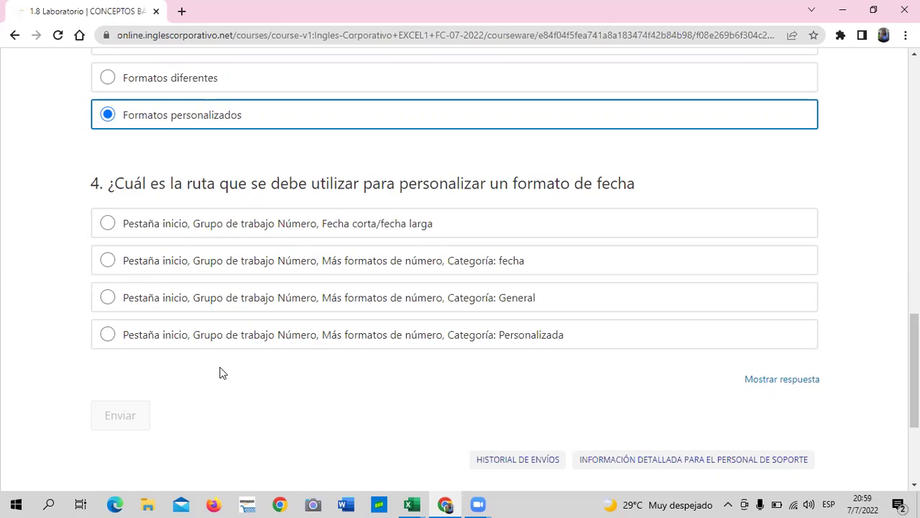
pyautogui.click(108, 263)
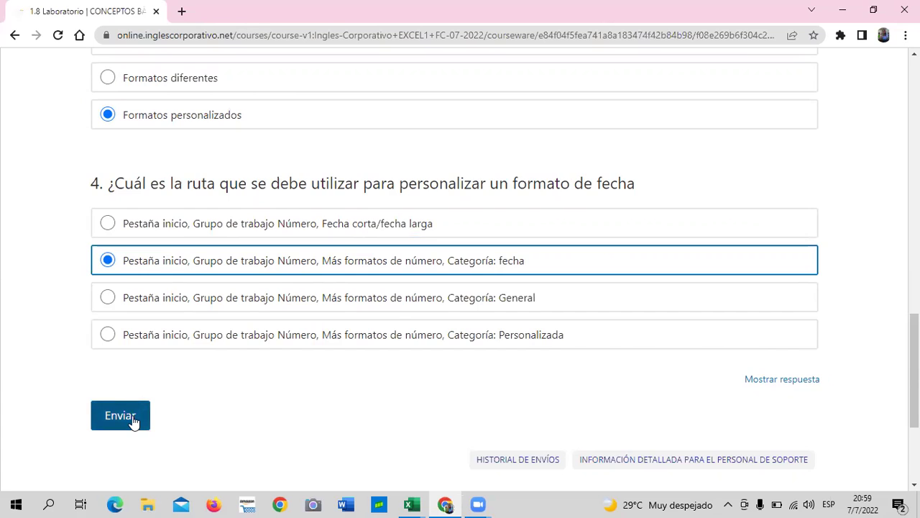
pyautogui.scroll(15, 134, 423)
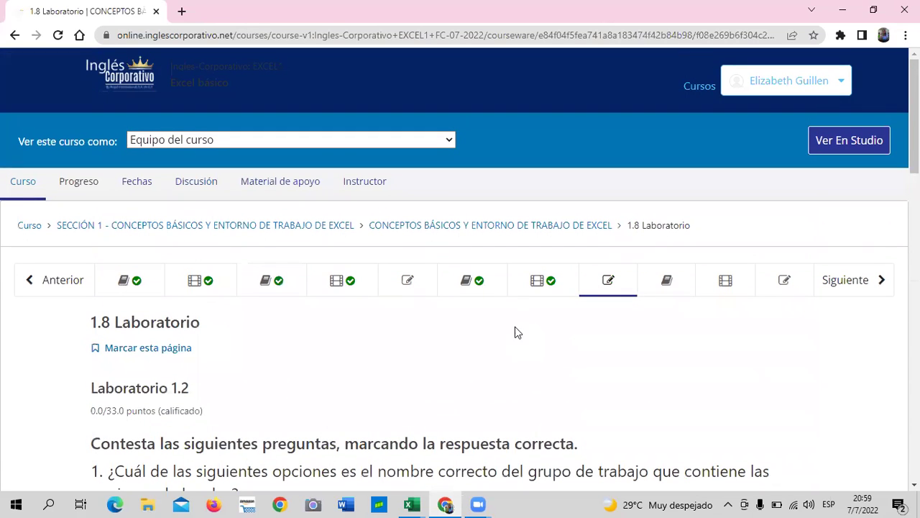